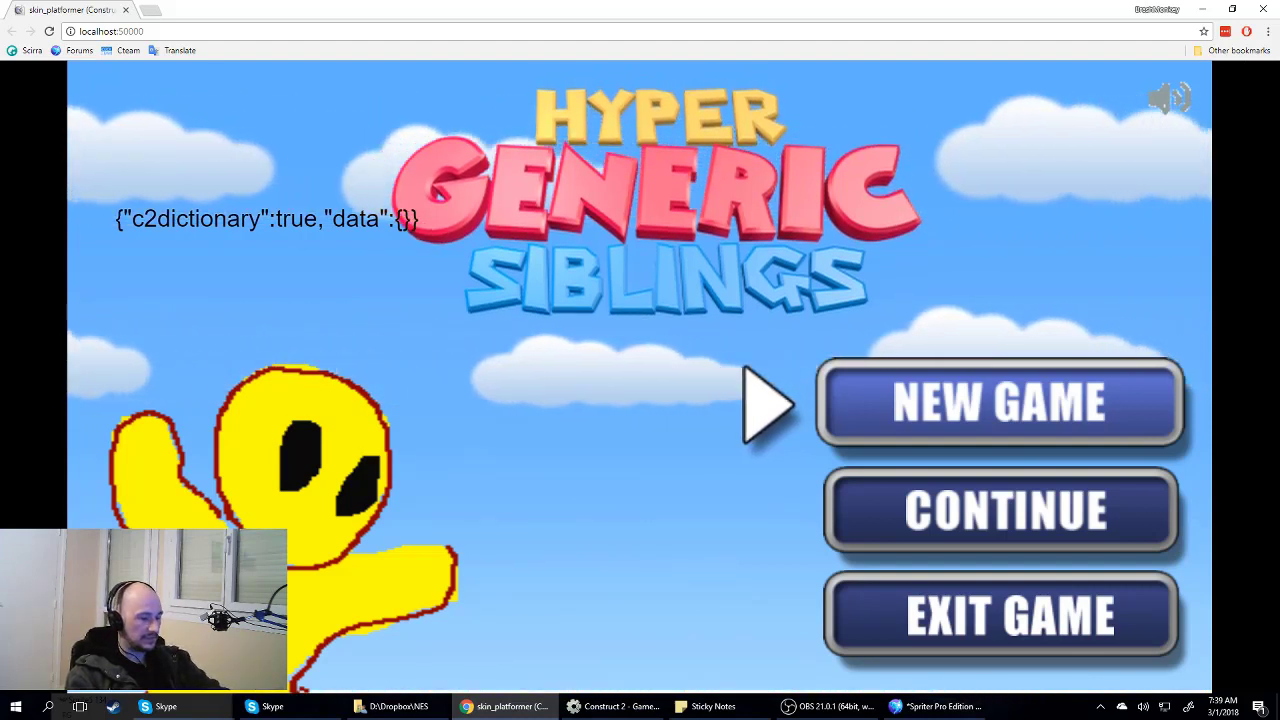
Step: Test the title menu's selection animations by moving repeatedly between New Game, Continue and Exit Game
key("Down")
key("Up")
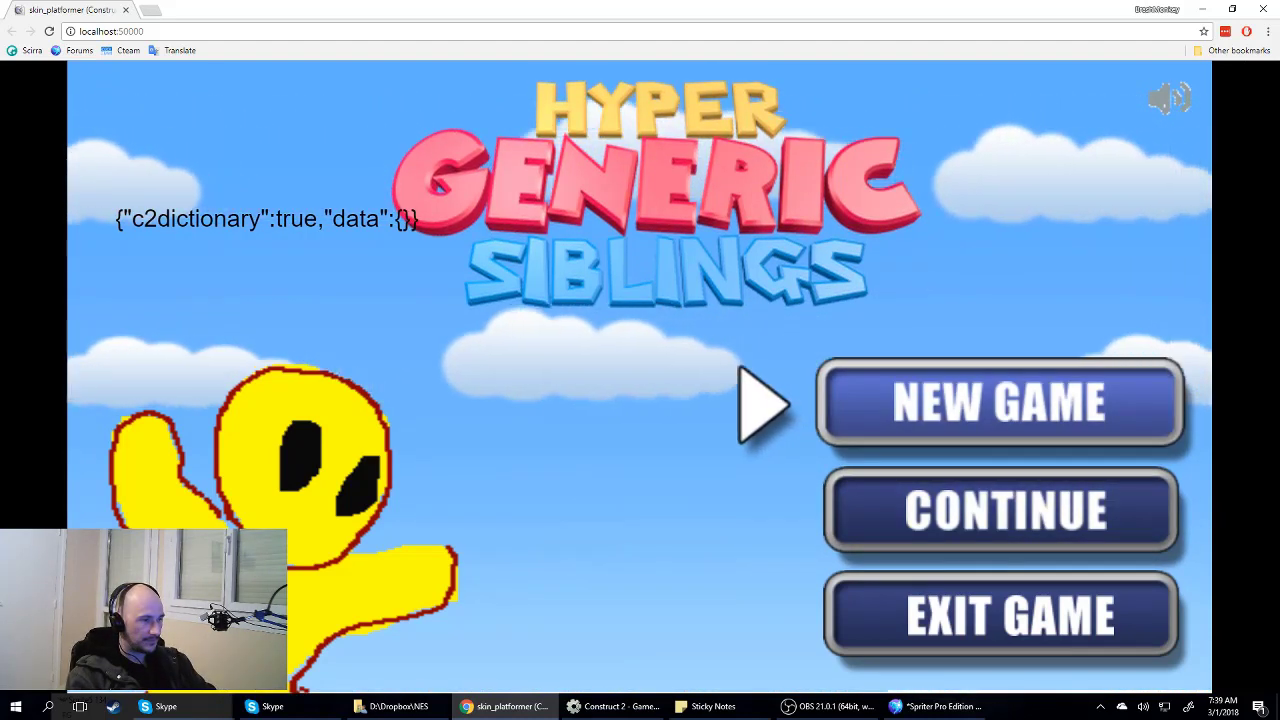
key("Down")
key("Down")
key("Up")
key("Up")
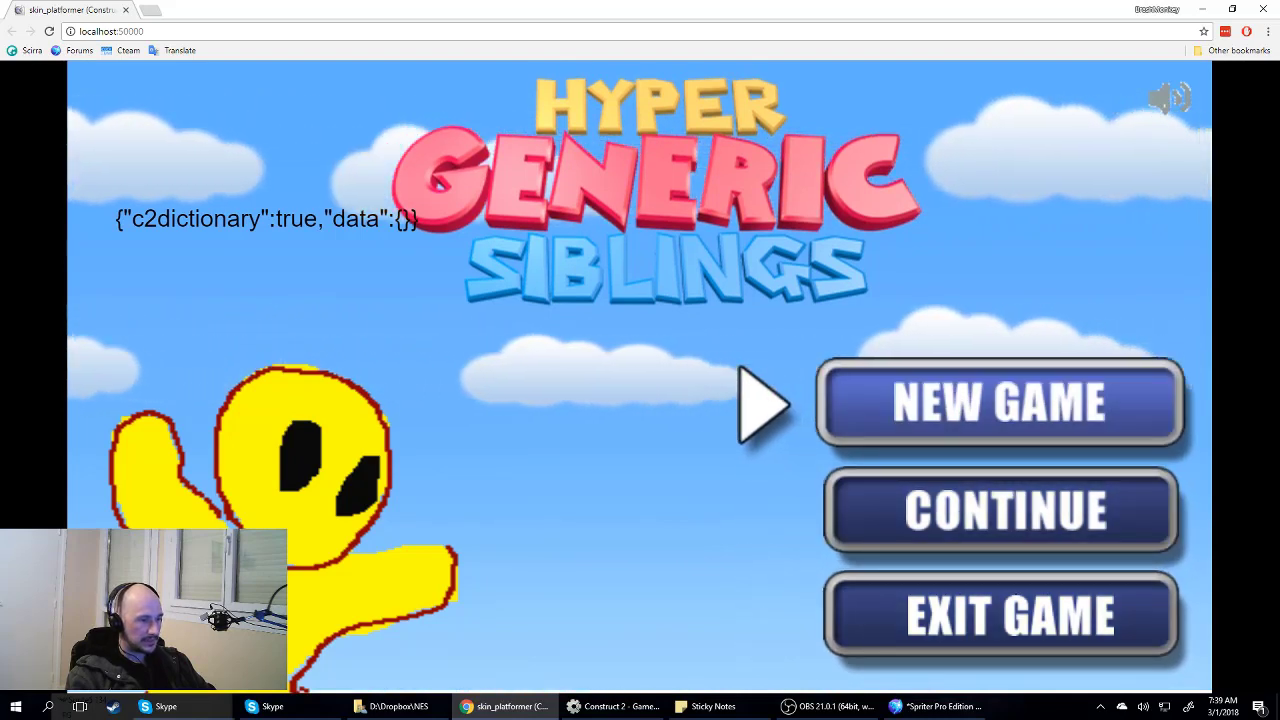
key("Down")
key("Down")
key("Up")
key("Up")
key("Down")
key("Down")
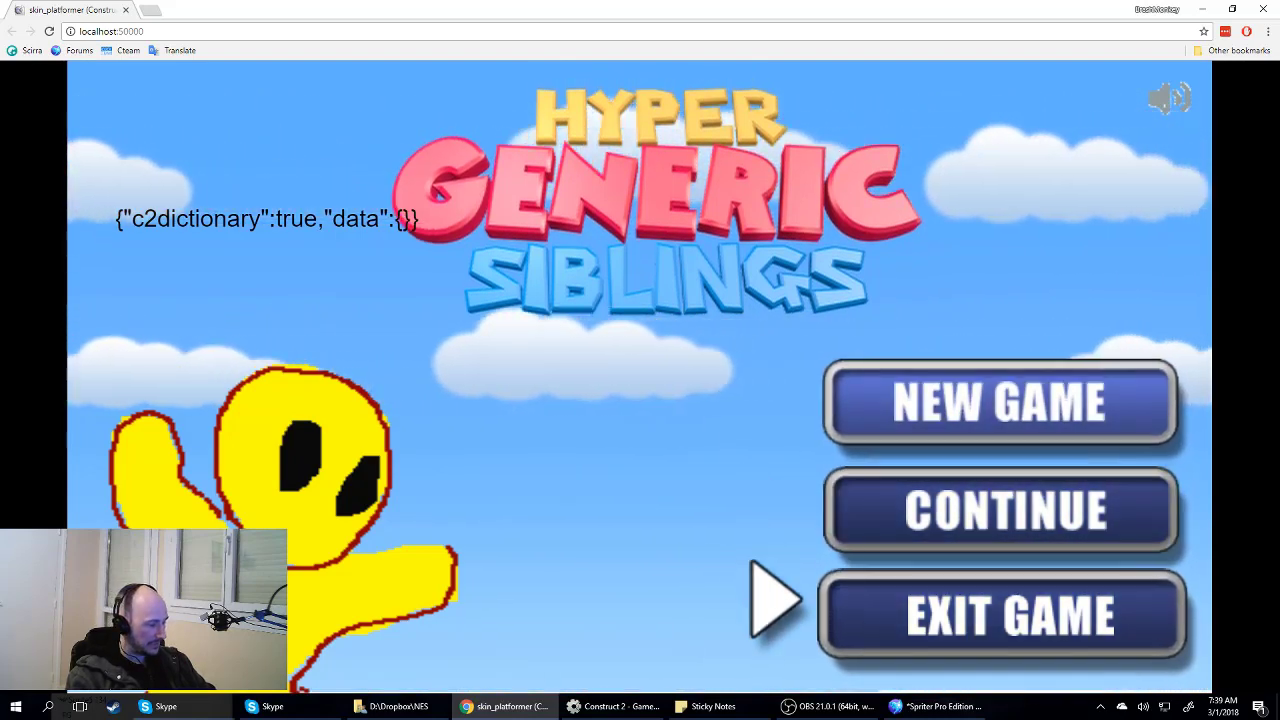
key("Up")
key("Up")
key("Down")
key("Down")
key("Up")
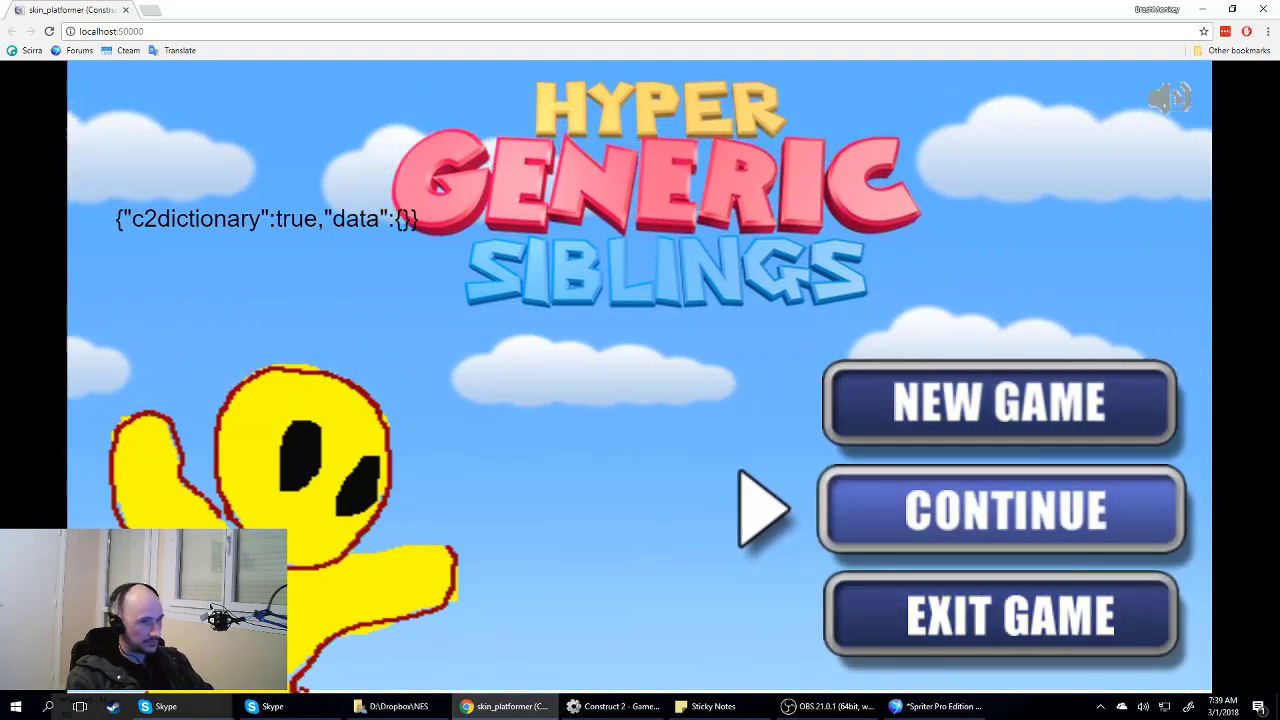
key("Up")
key("Down")
key("Up")
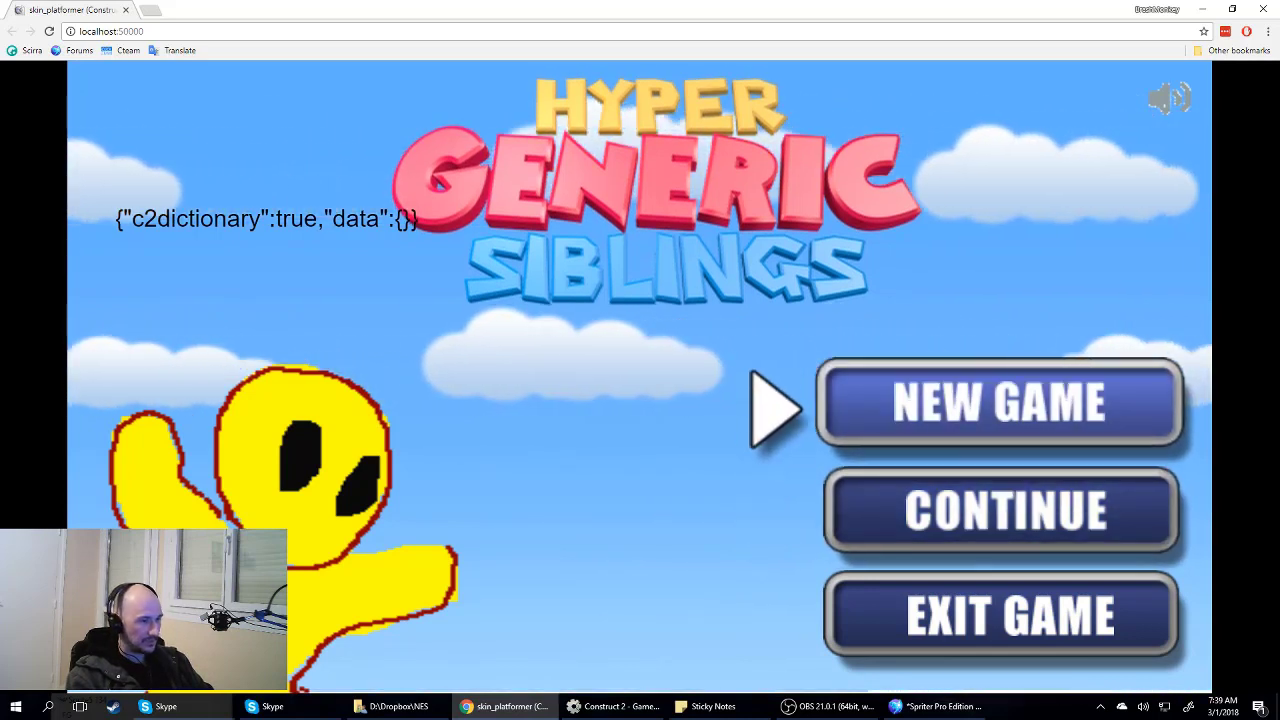
key("Down")
key("Up")
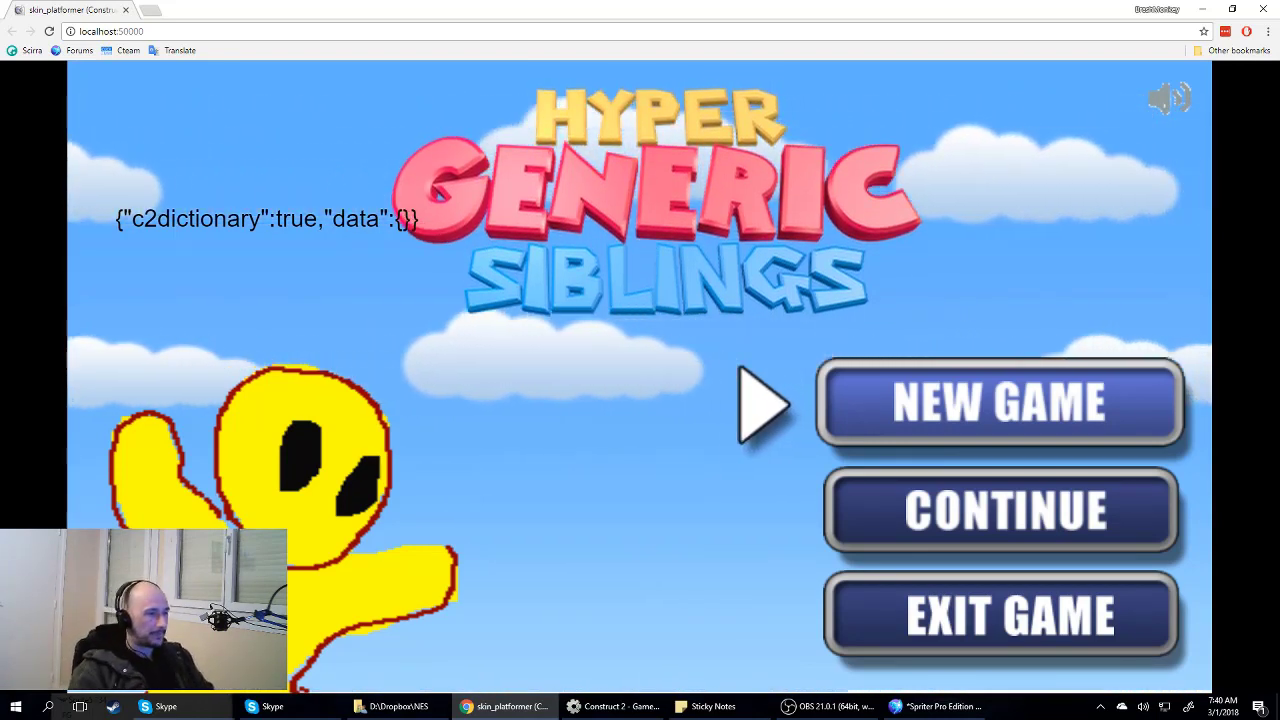
key("Down")
key("Down")
key("Down")
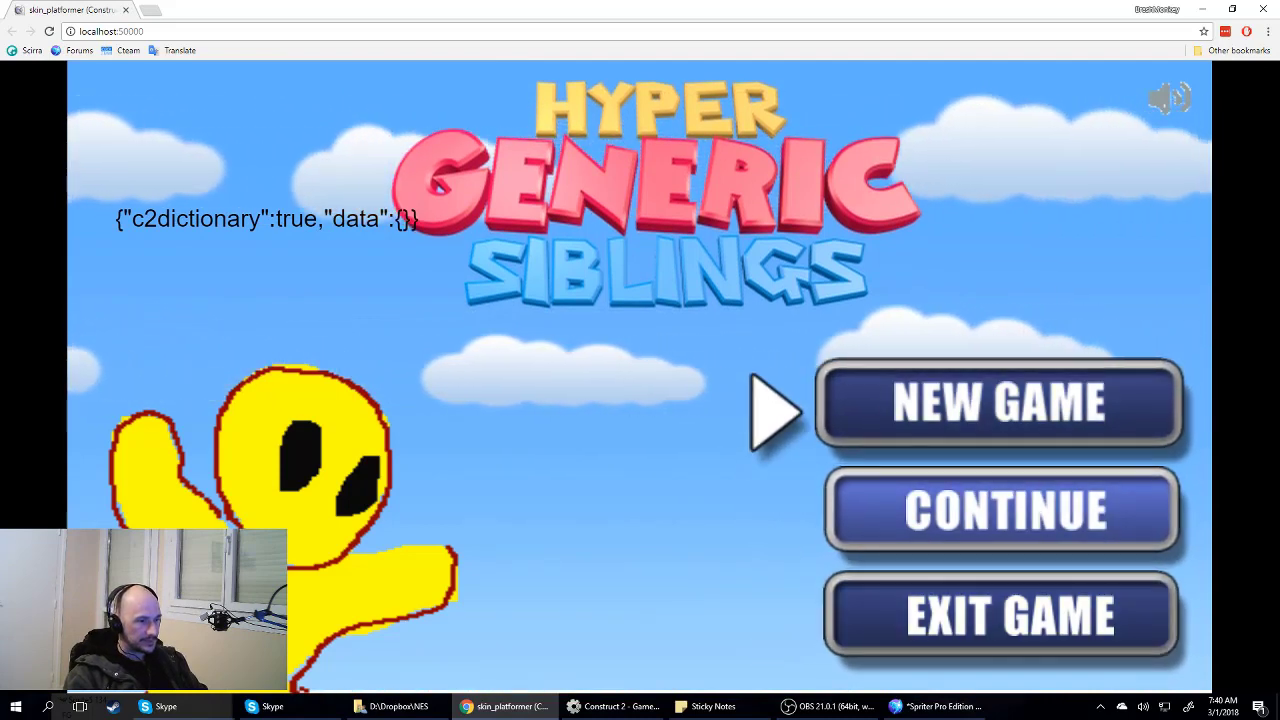
key("Up")
key("Up")
key("Up")
key("Down")
key("Down")
key("Down")
key("Down")
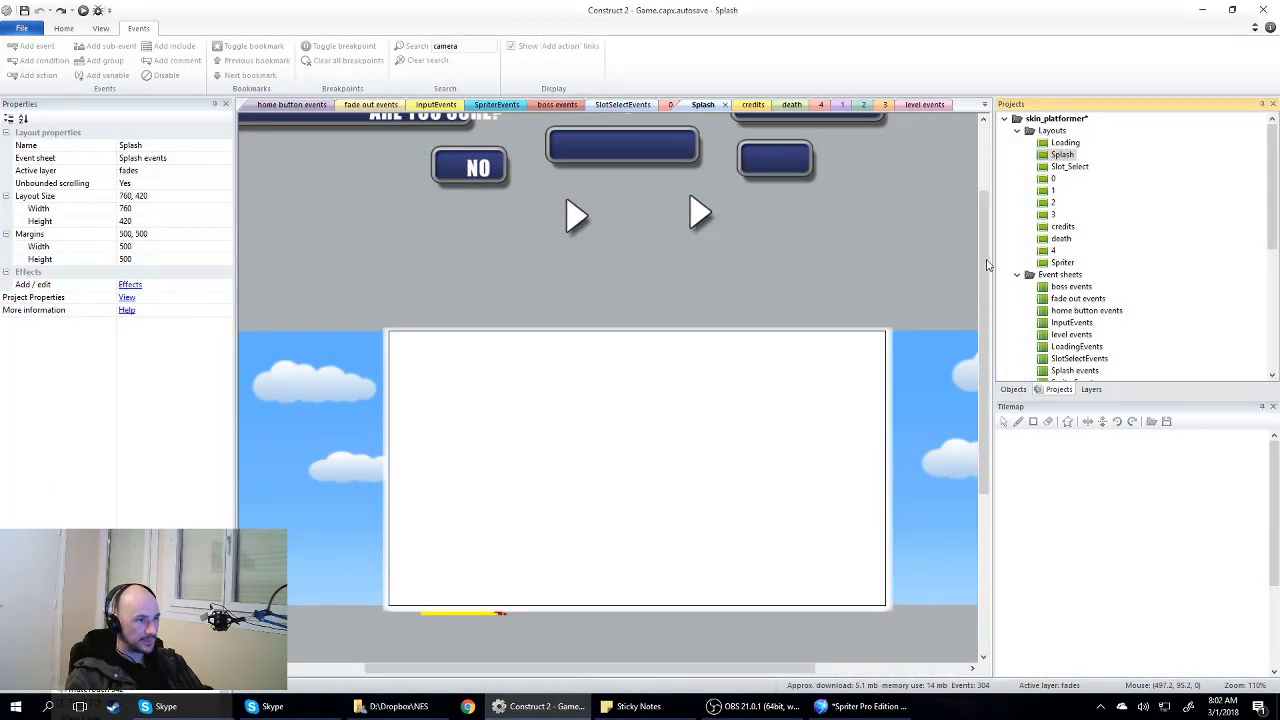
Step: Toggle the stuff layer's visibility in the Splash layout and hide the fades and VolumeLayer layers
scroll(987, 215, "up", 2)
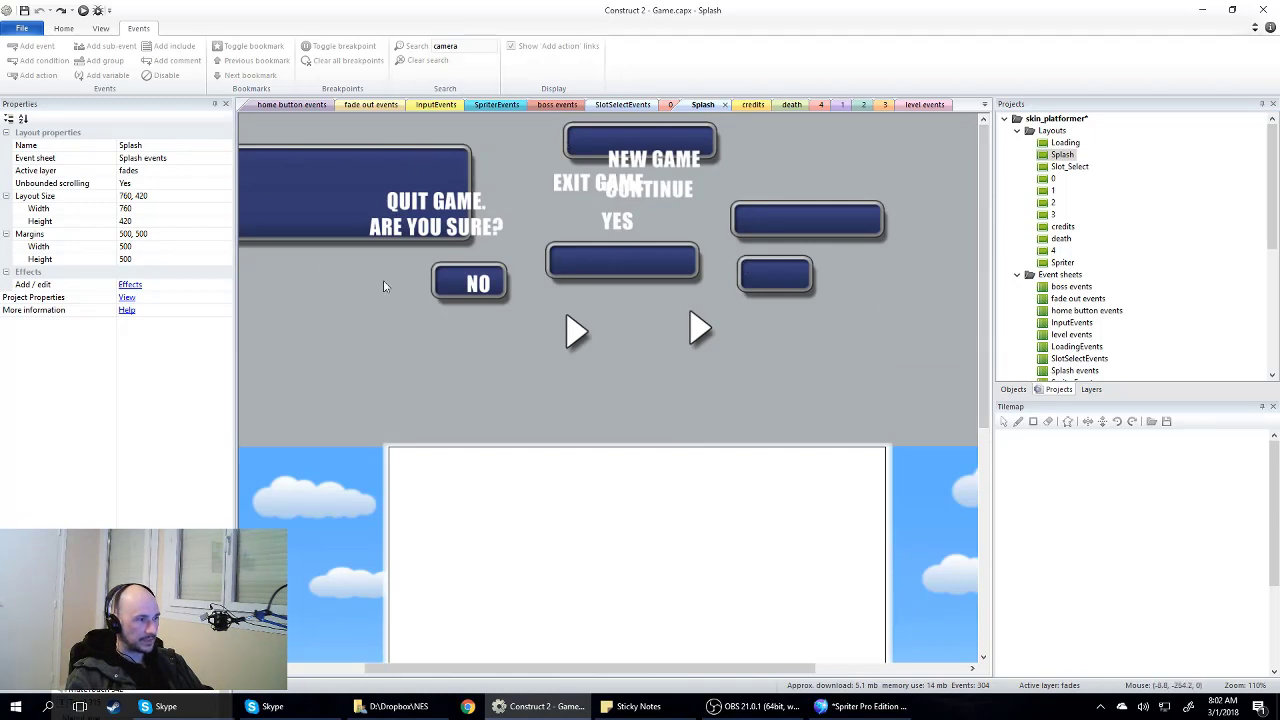
scroll(820, 354, "down", 3)
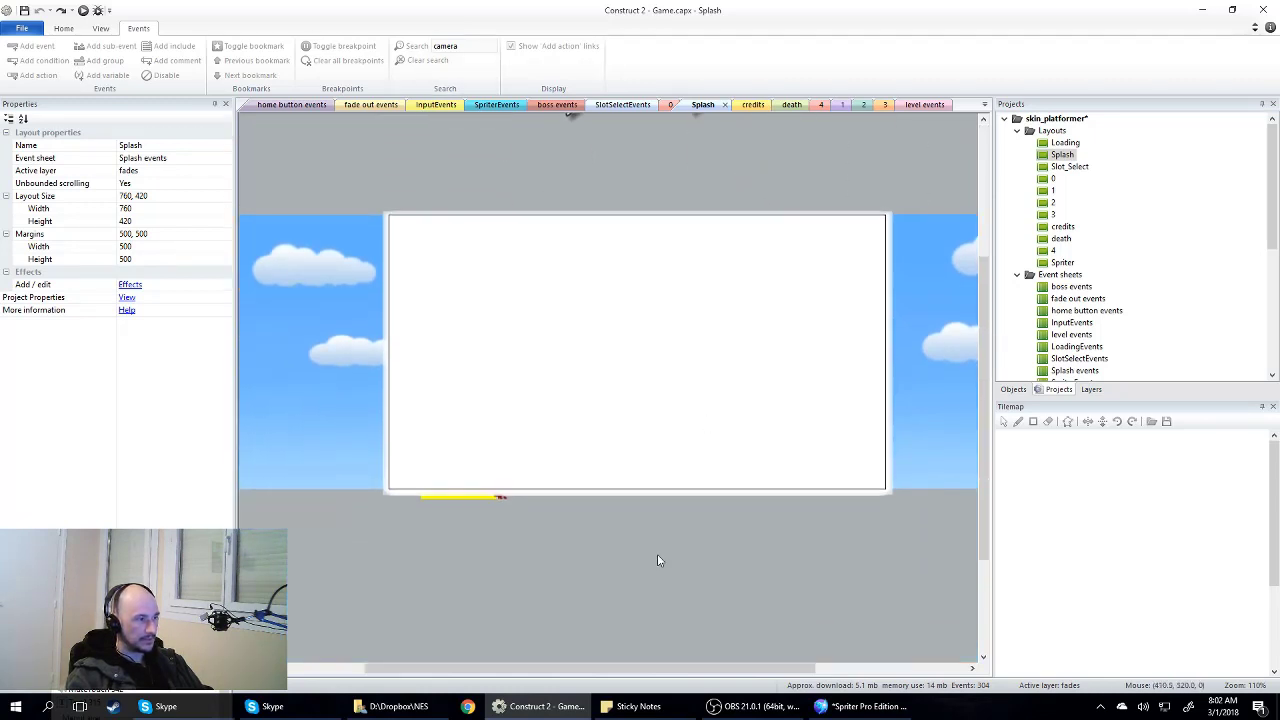
left_click_drag(648, 668, 588, 668)
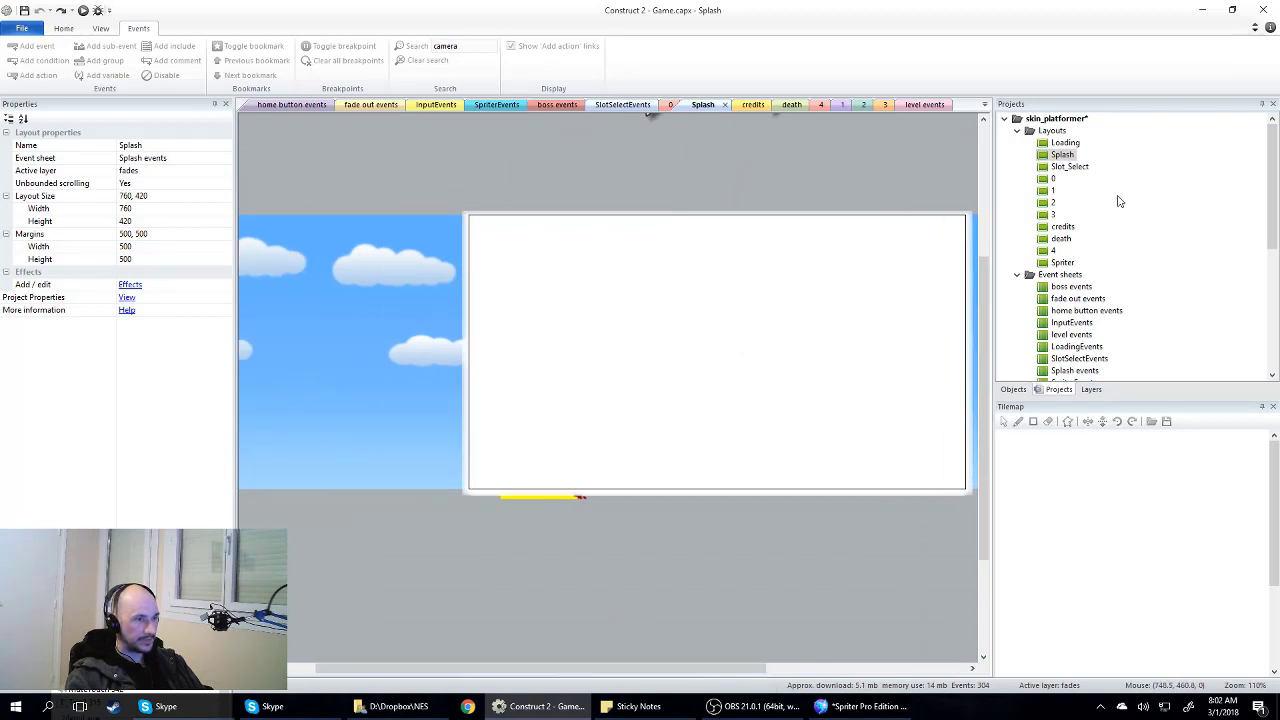
left_click(1090, 389)
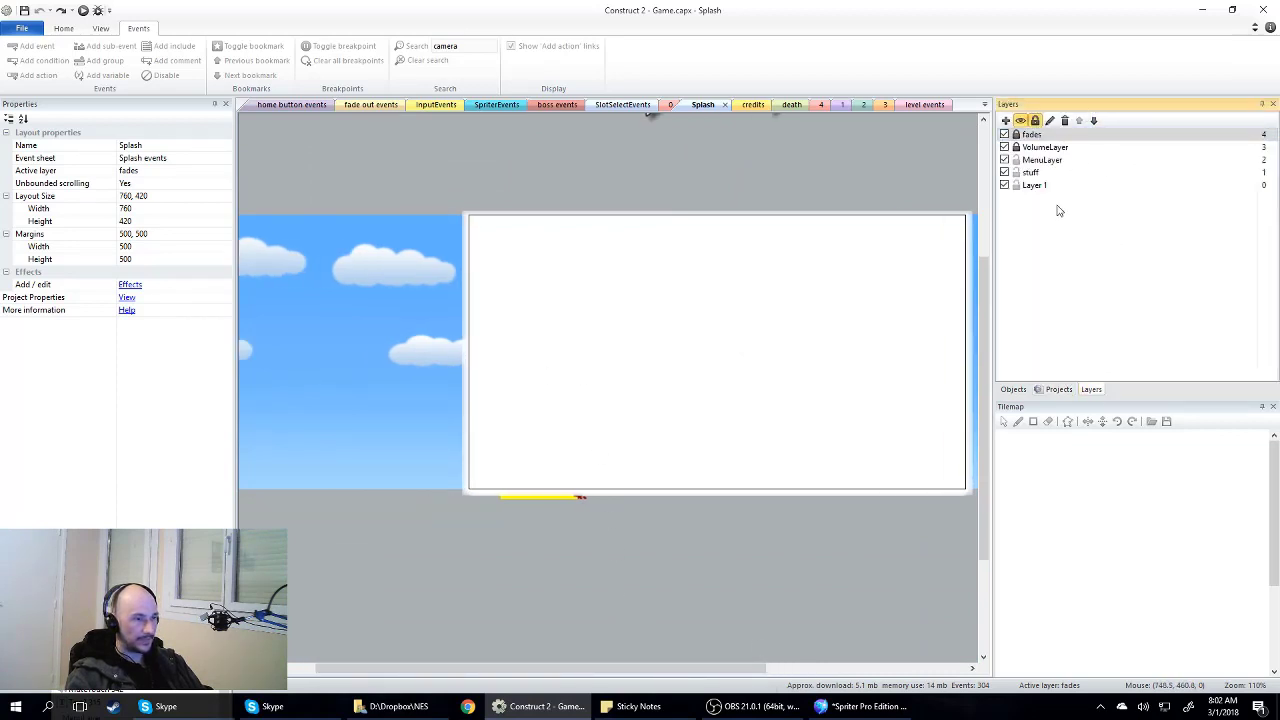
left_click(1005, 172)
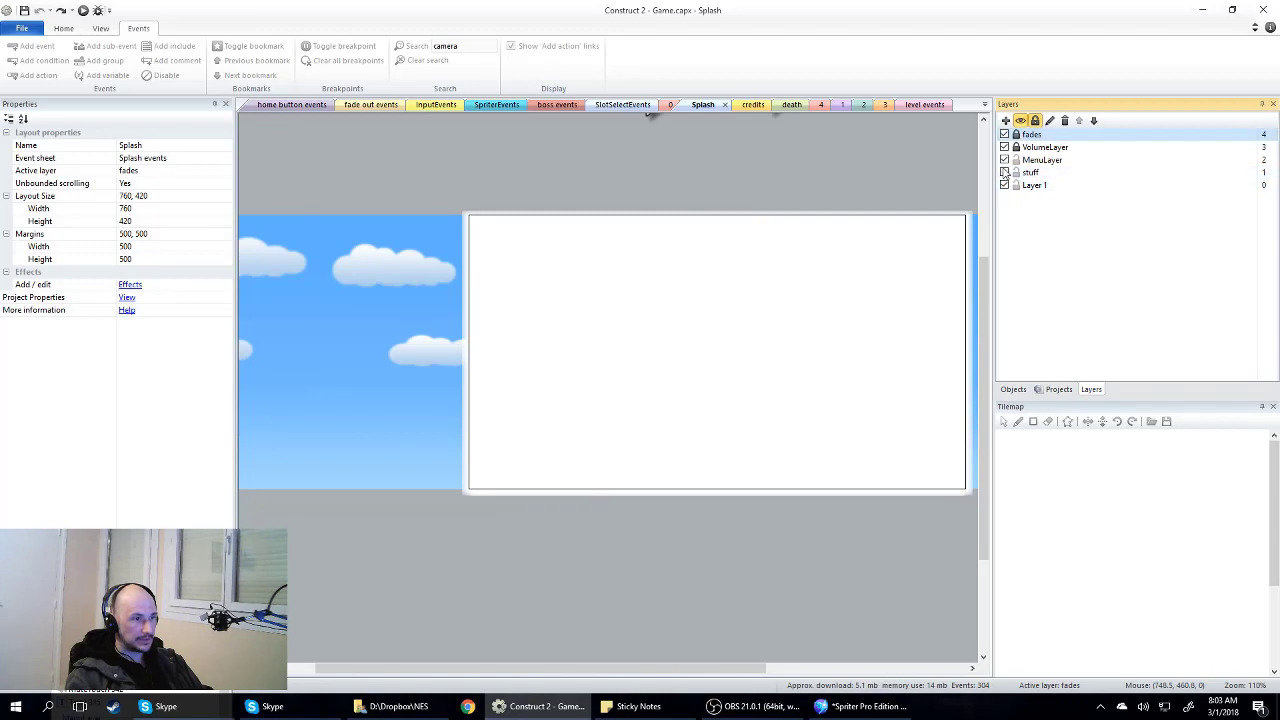
left_click(1005, 172)
left_click(1005, 172)
left_click(1005, 172)
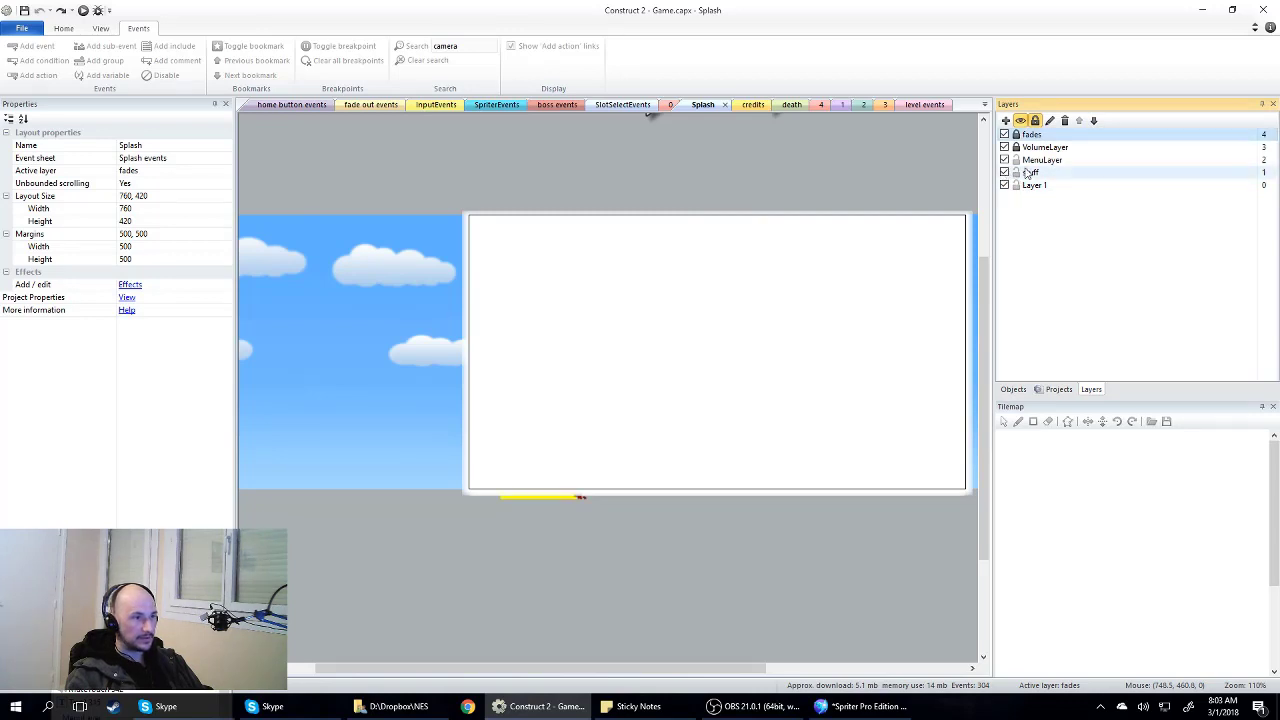
left_click(1030, 172)
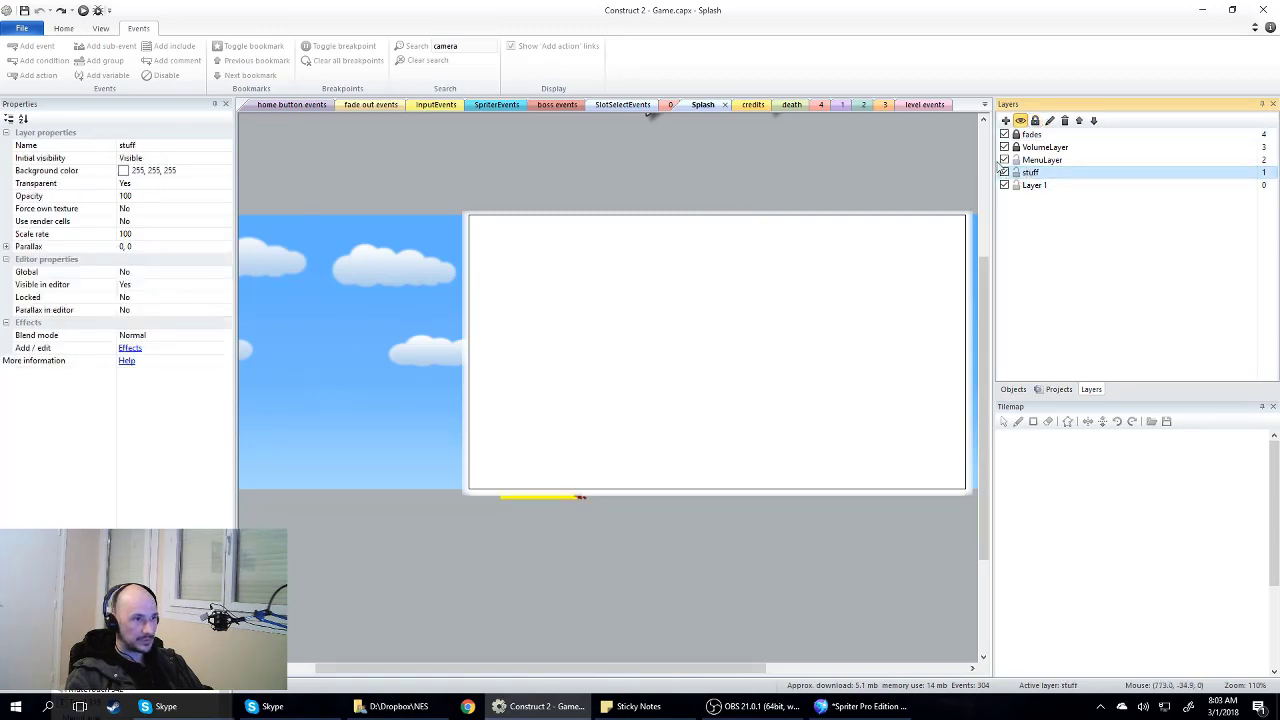
left_click(1005, 160)
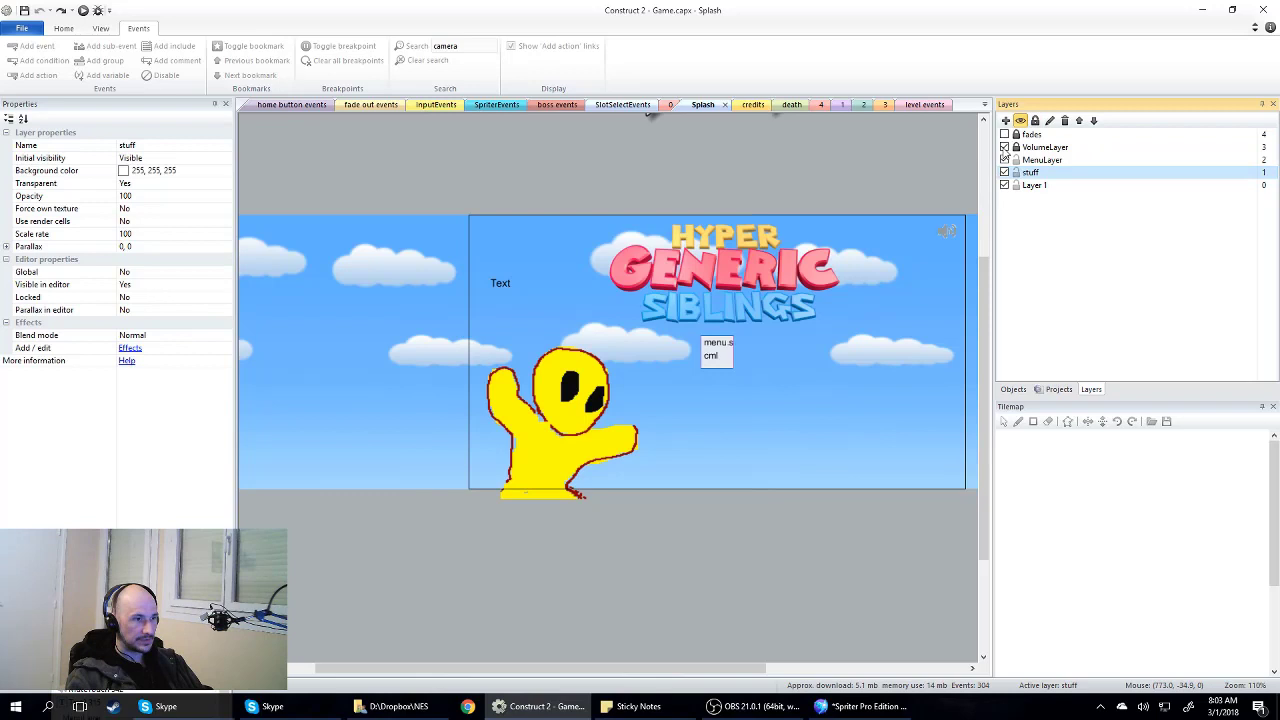
Step: Inspect the menu.scml object's properties in the layout and switch to the menu.scml project in Spriter Pro
left_click(729, 358)
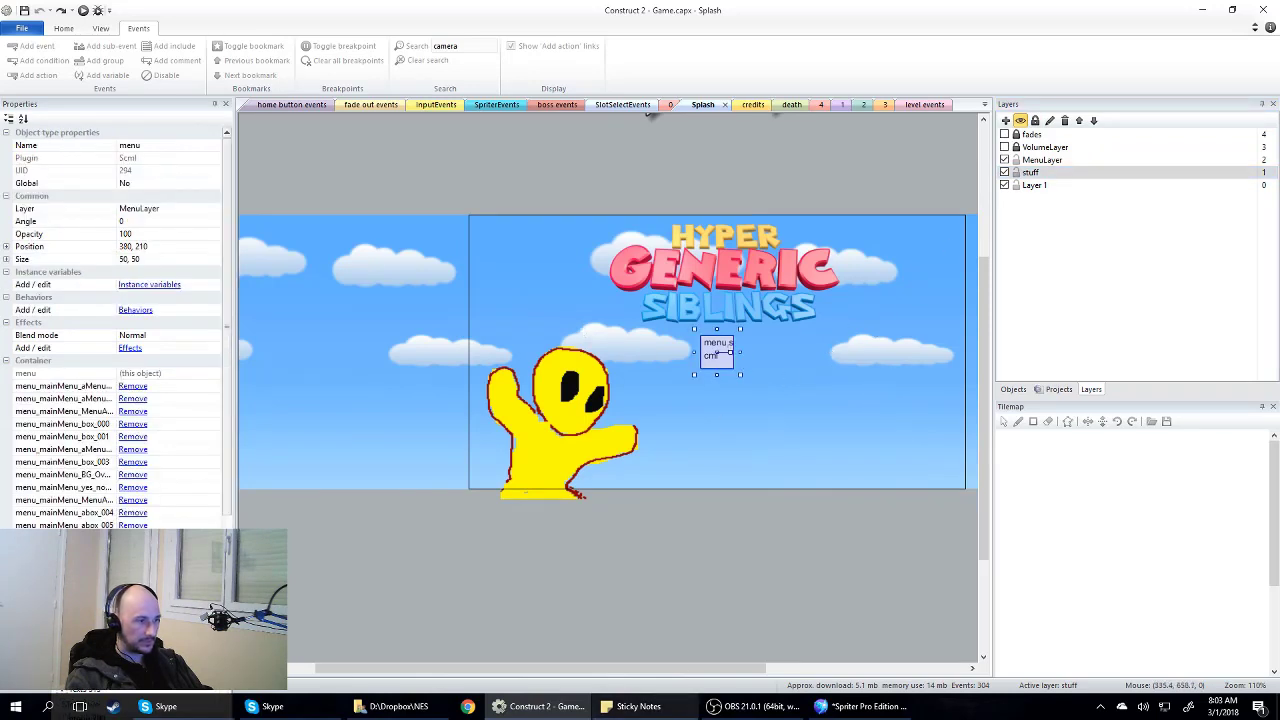
left_click(645, 607)
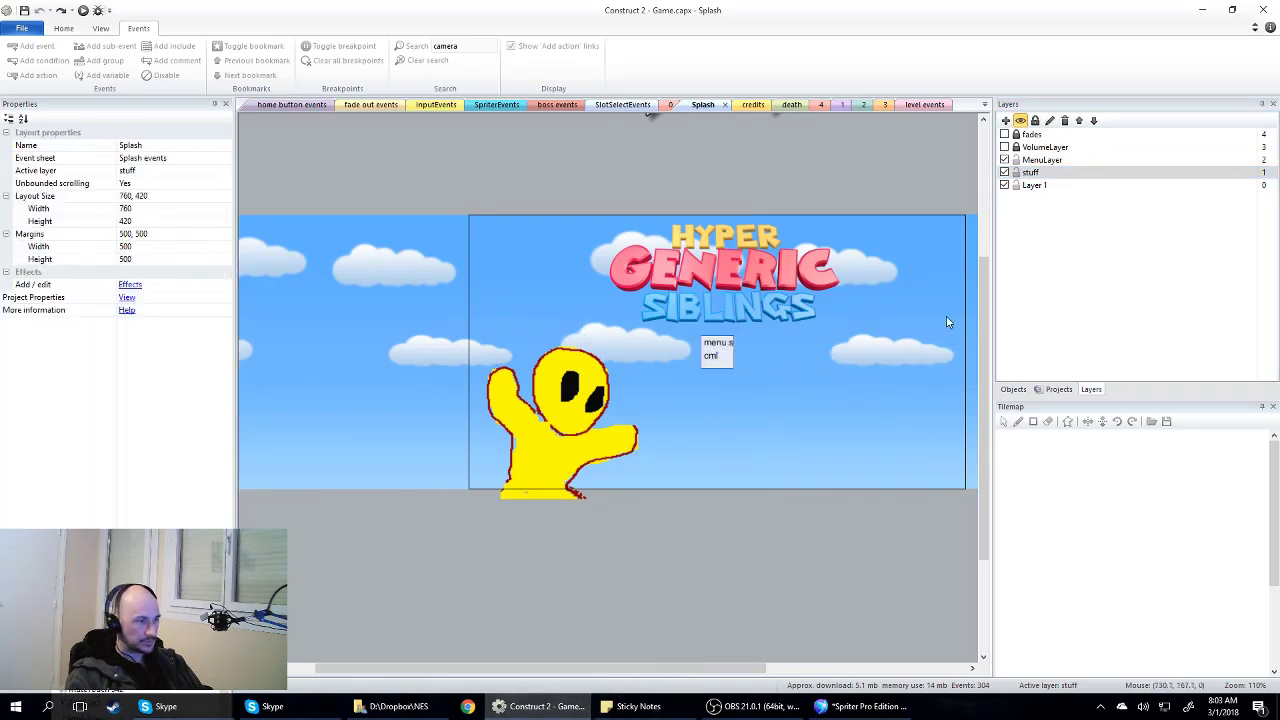
left_click(862, 706)
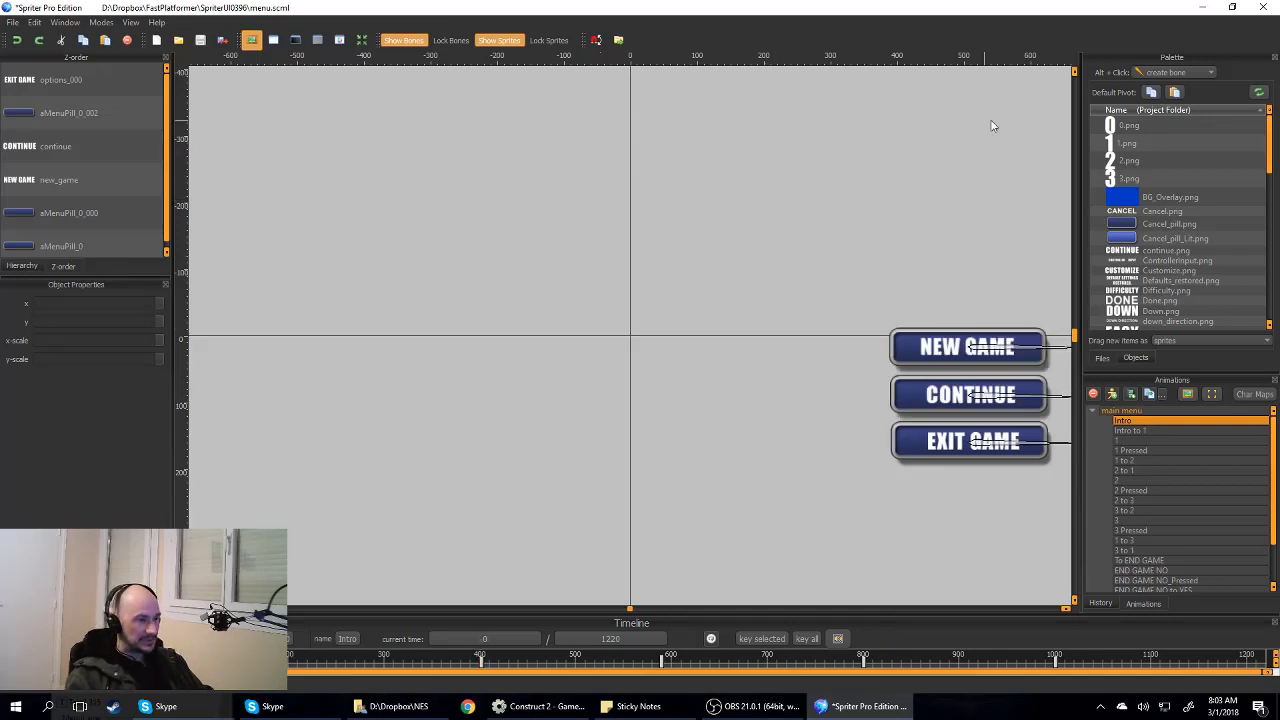
Step: Place the ScreenGuide.png sprite on the canvas near the origin, at about x -6, y 2
scroll(1180, 224, "down", 10)
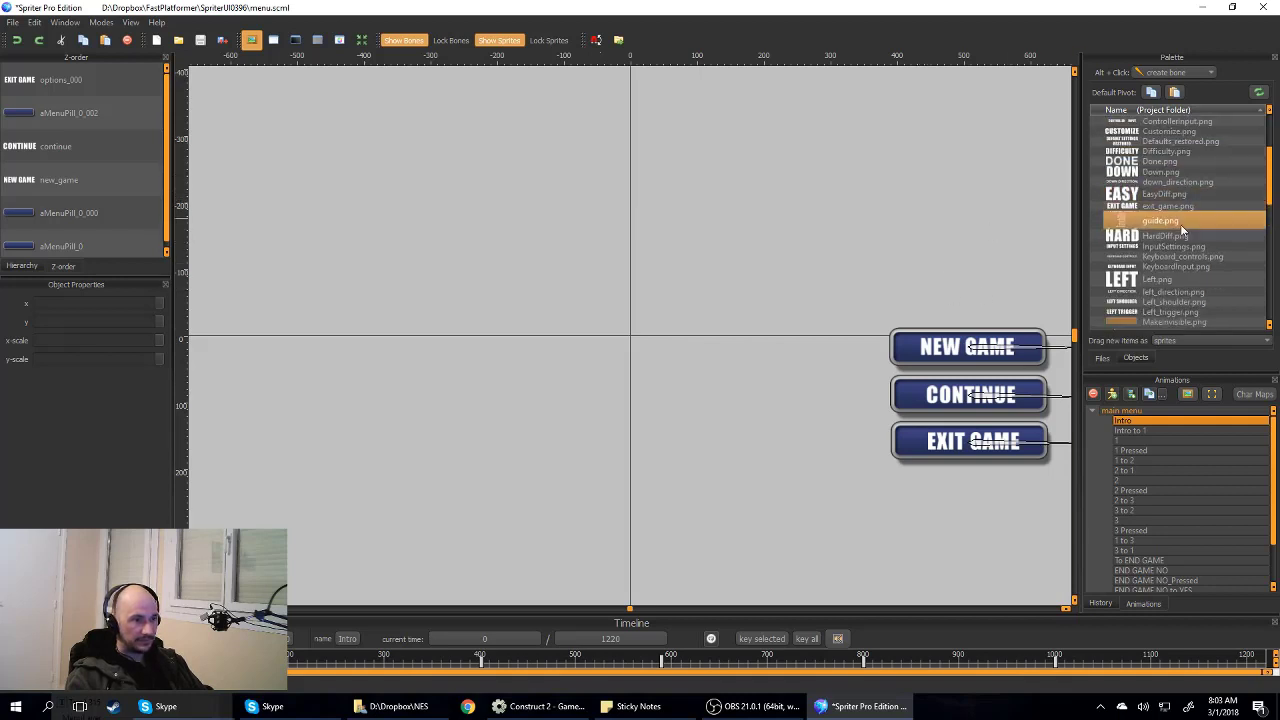
scroll(1180, 240, "down", 5)
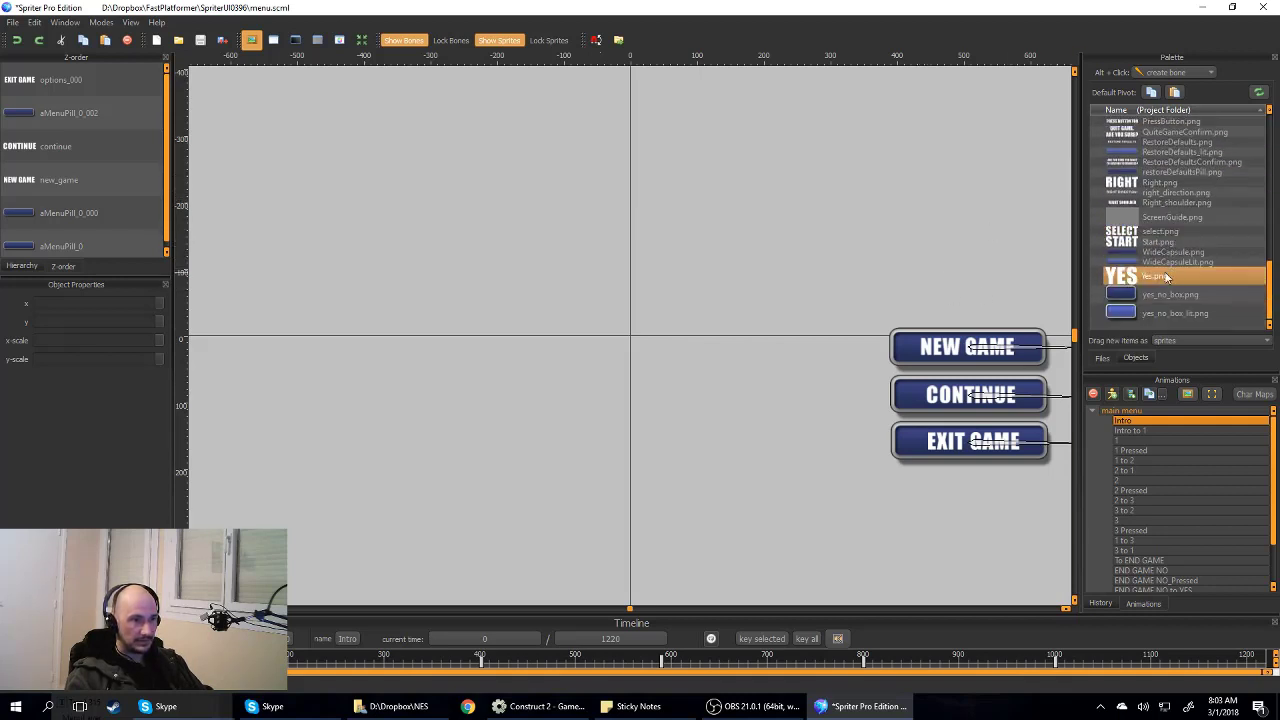
left_click_drag(1172, 217, 632, 324)
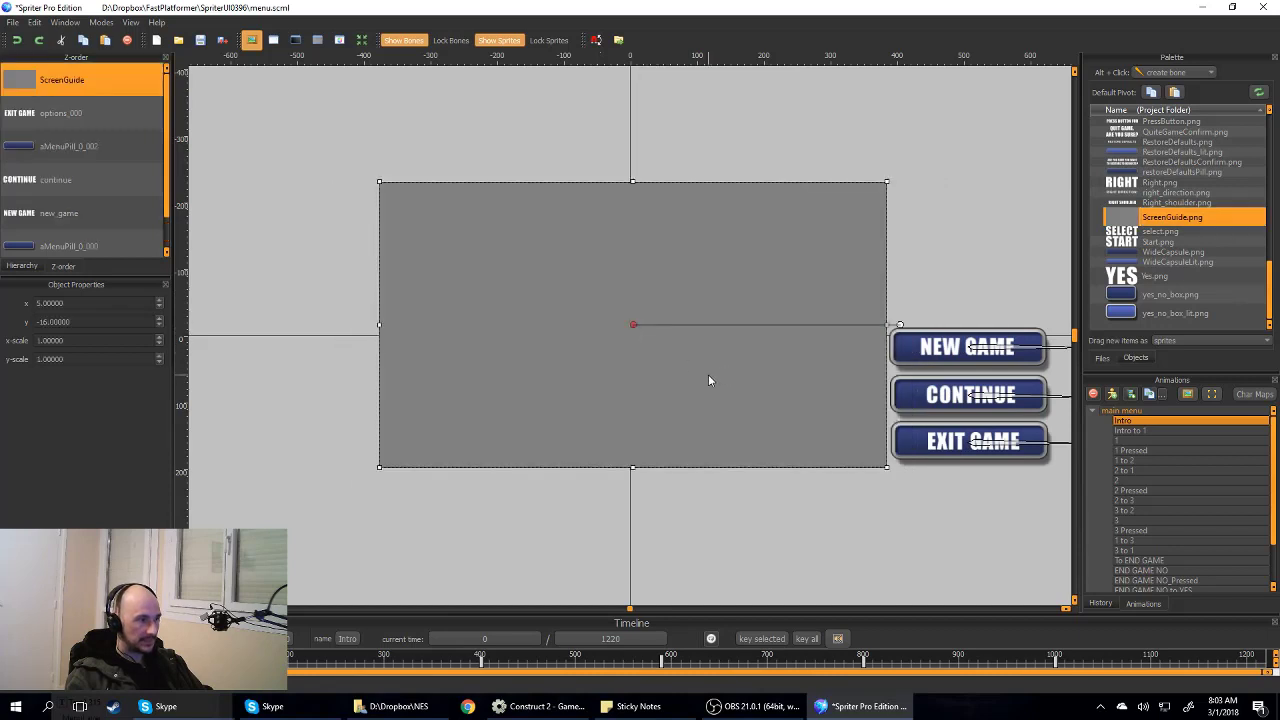
left_click_drag(708, 380, 700, 392)
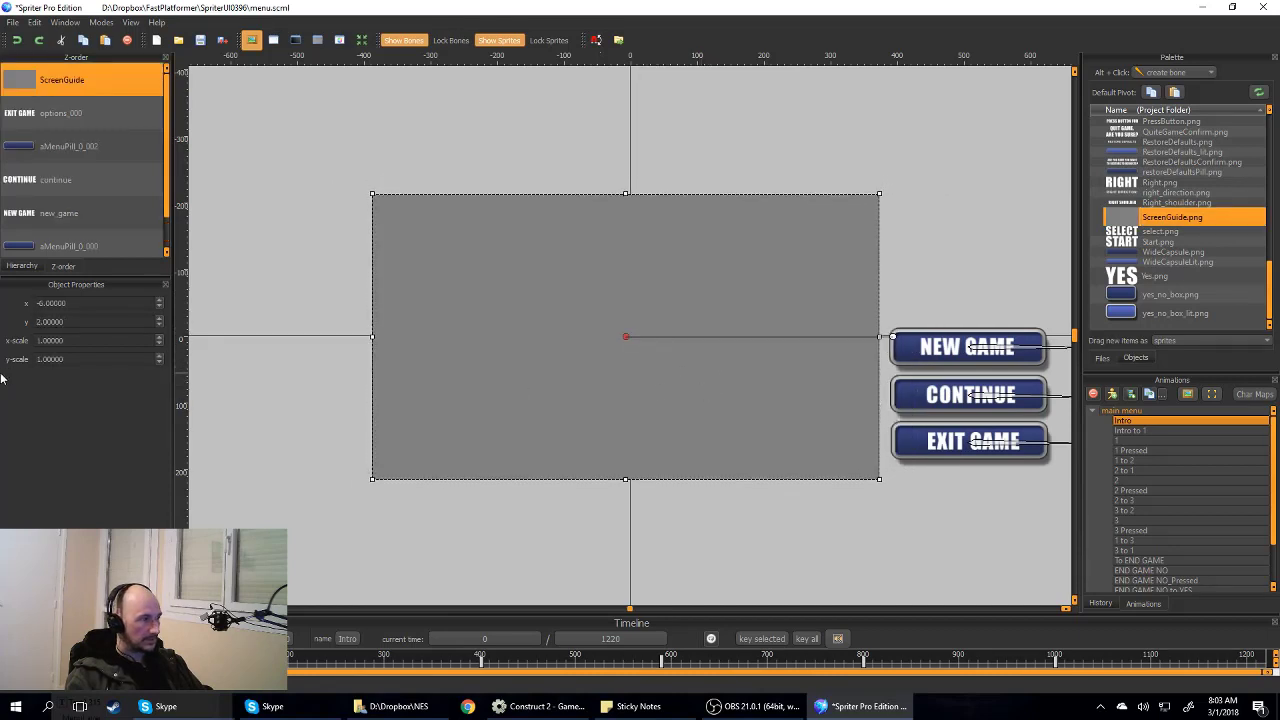
Step: Centre the ScreenGuide sprite on the origin by setting its x and y to 0
left_click(102, 304)
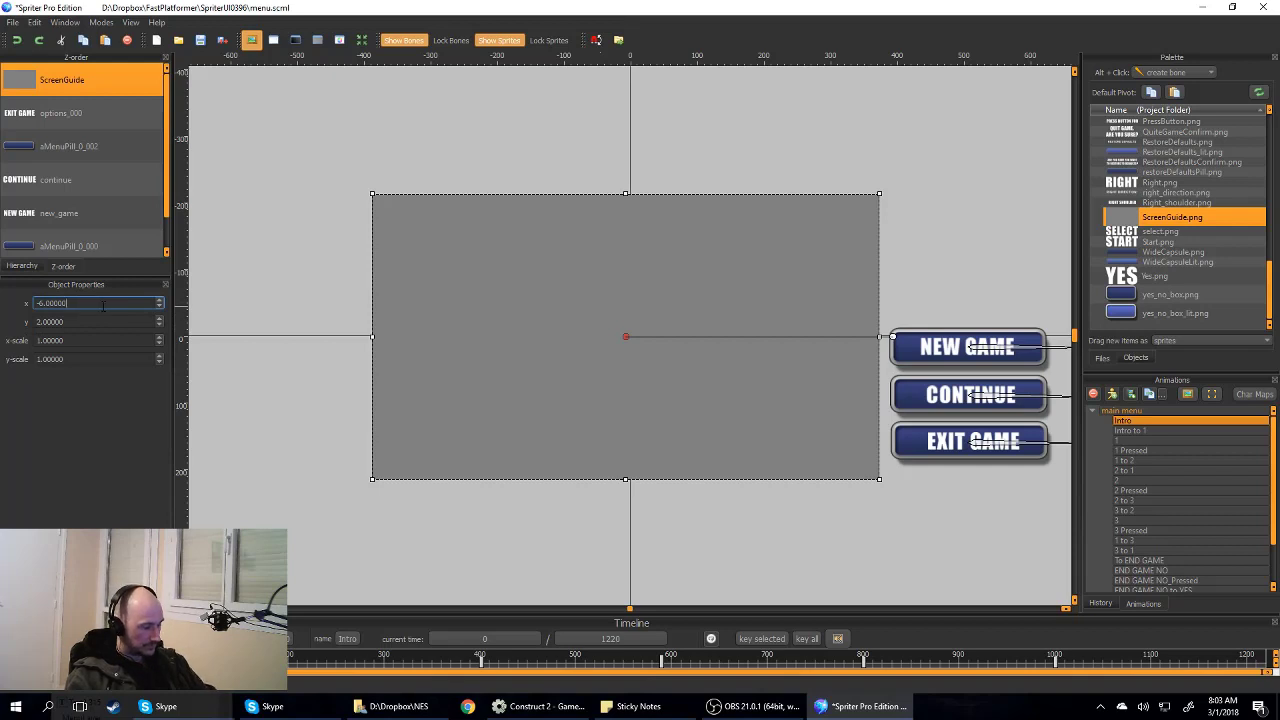
type("0")
key("Tab")
type("0")
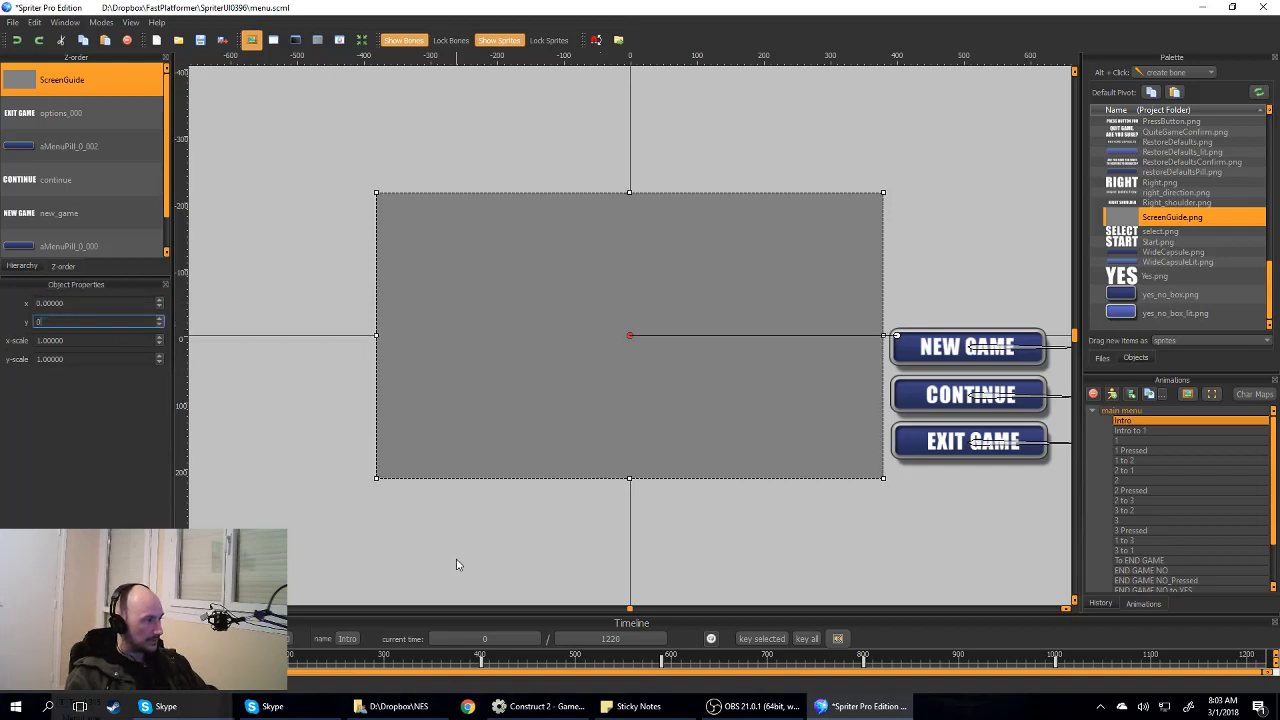
left_click(456, 565)
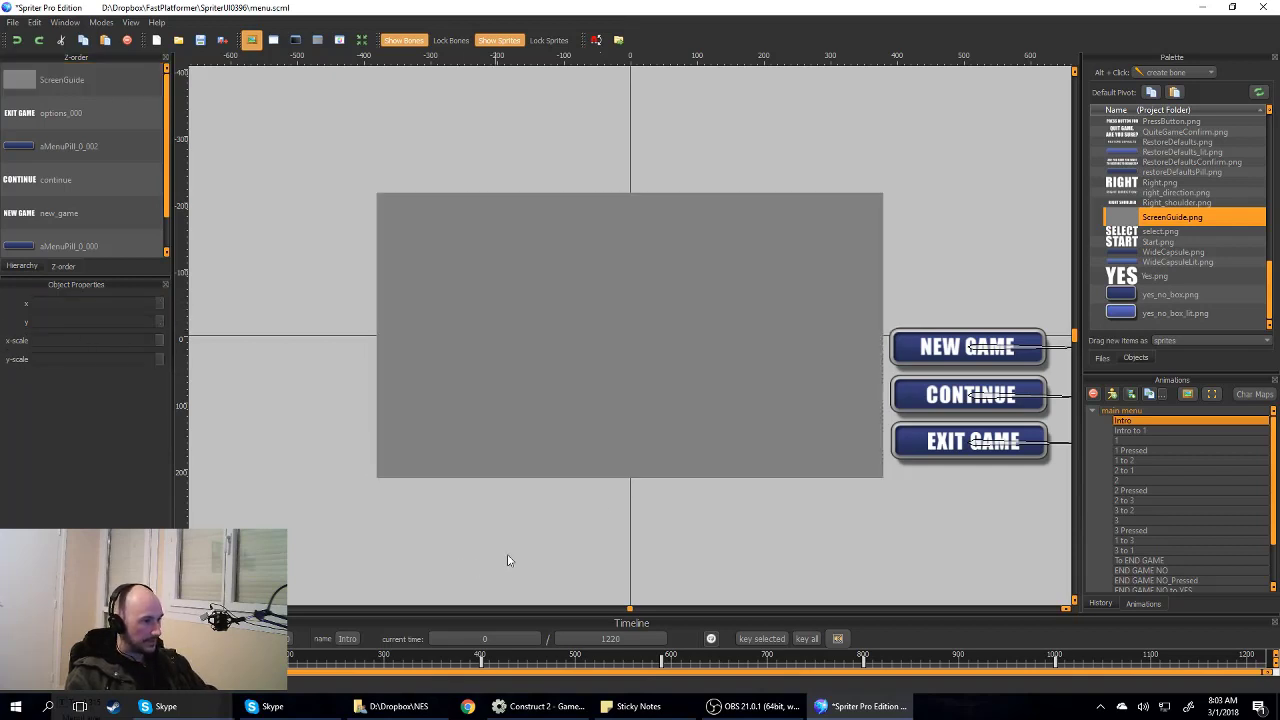
Step: Send the ScreenGuide sprite to the bottom of the z-order, behind the menu buttons
left_click(629, 327)
key("ctrl+shift+Down")
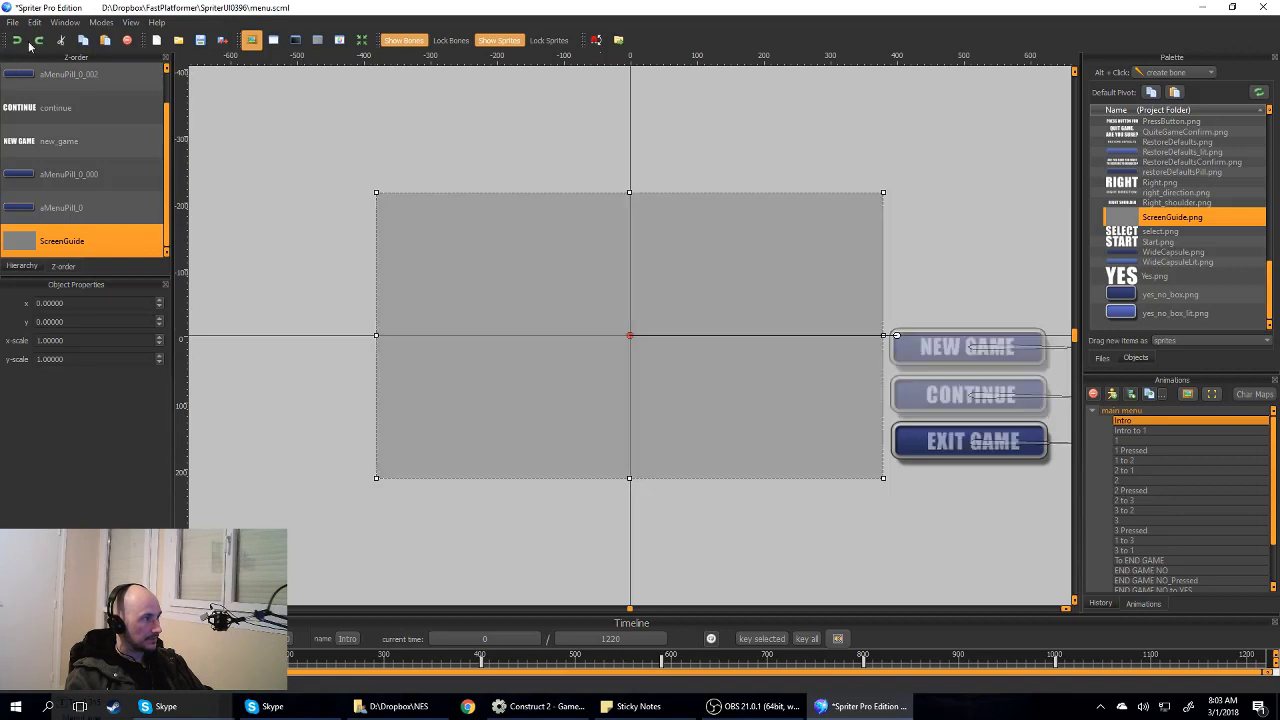
left_click(34, 22)
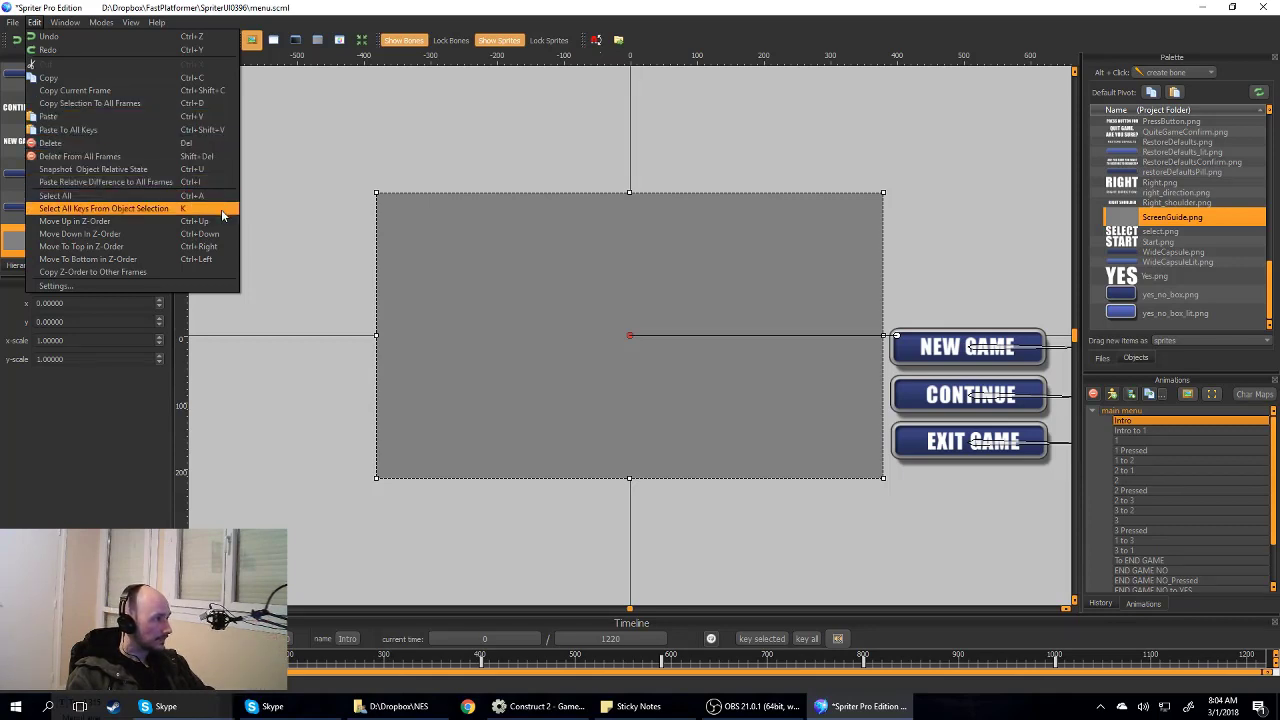
left_click(183, 465)
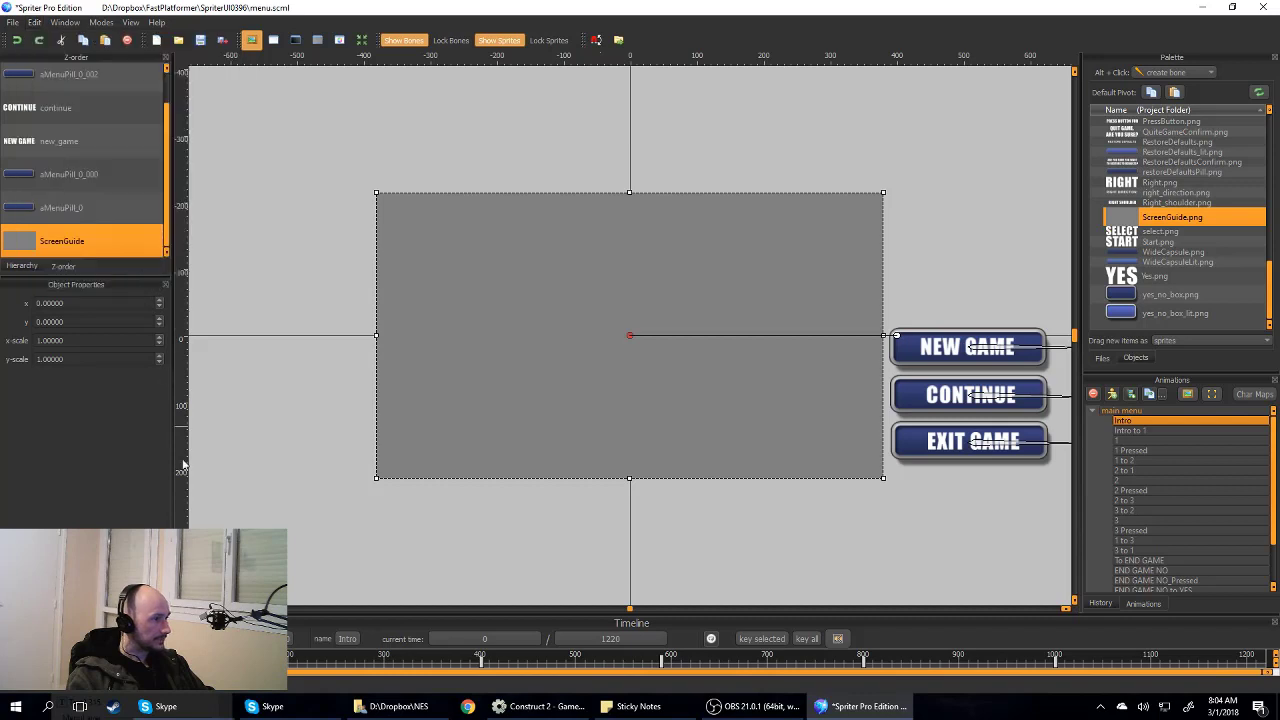
Step: Play the Intro animation to check the buttons against the screen guide and return to the first frame
key("space")
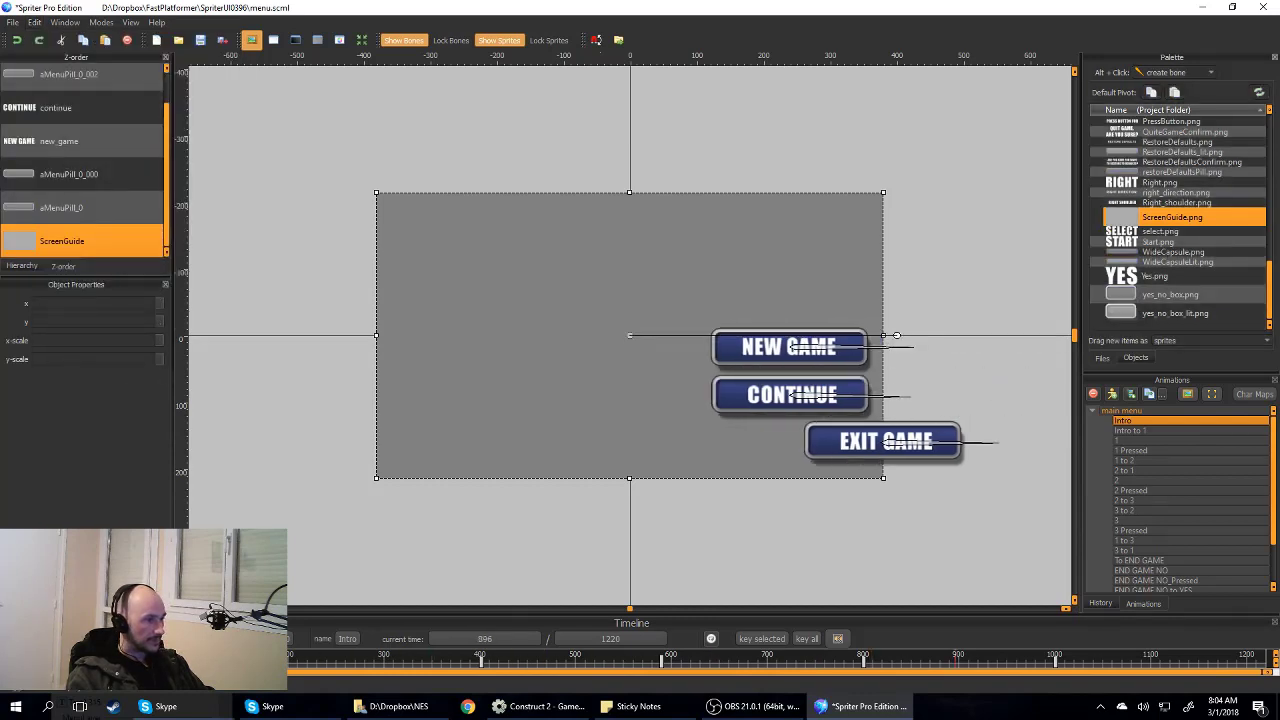
key("space")
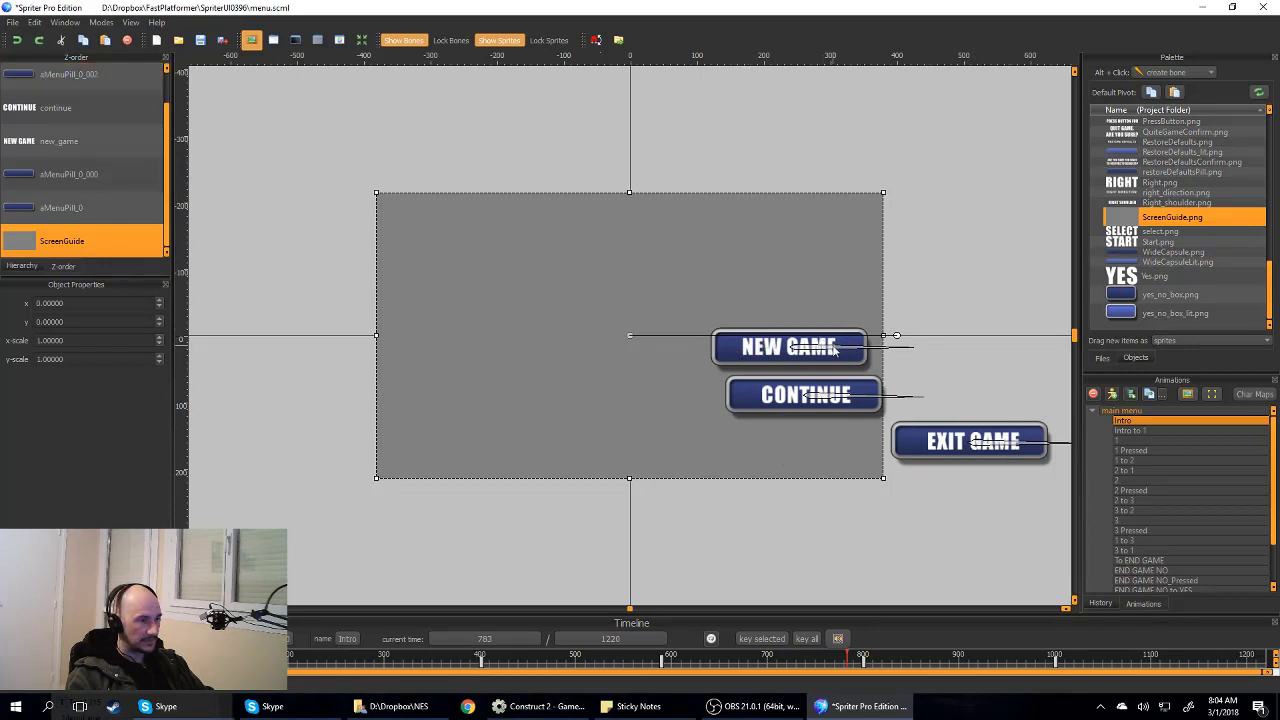
key("Home")
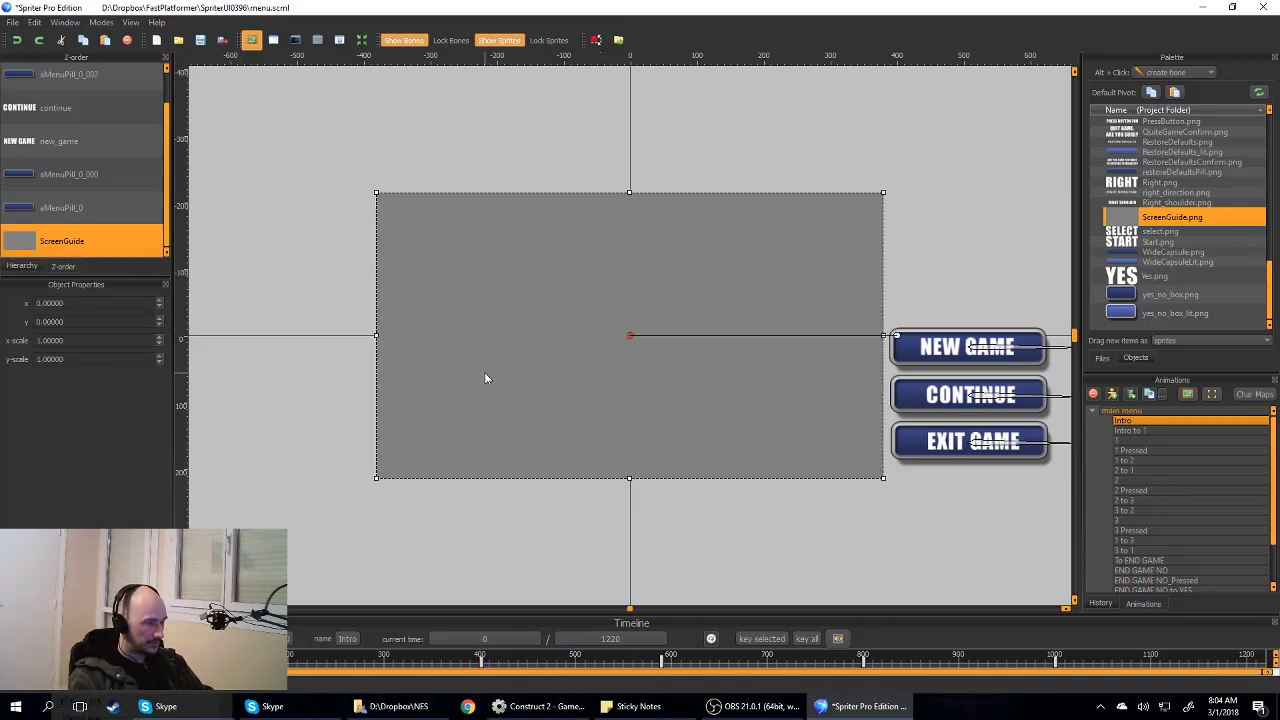
Step: Delete the ScreenGuide sprite from the Intro animation's first frame
key("Delete")
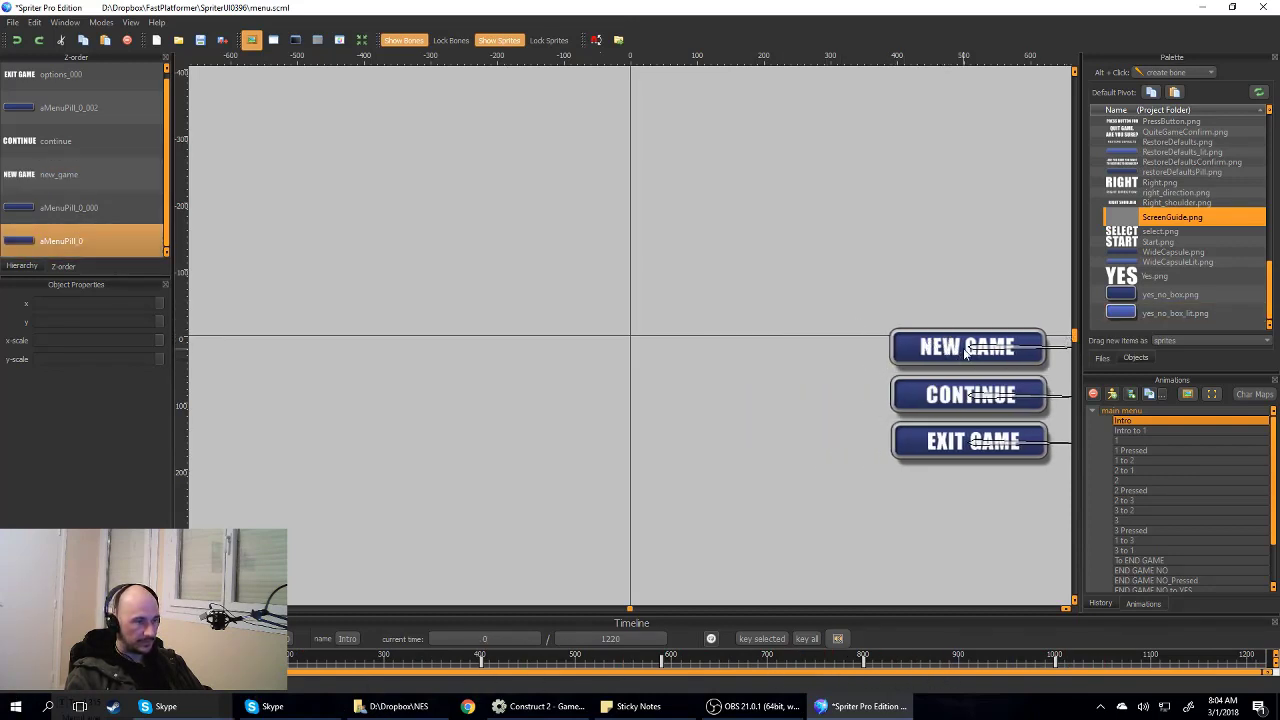
scroll(943, 403, "up", 4)
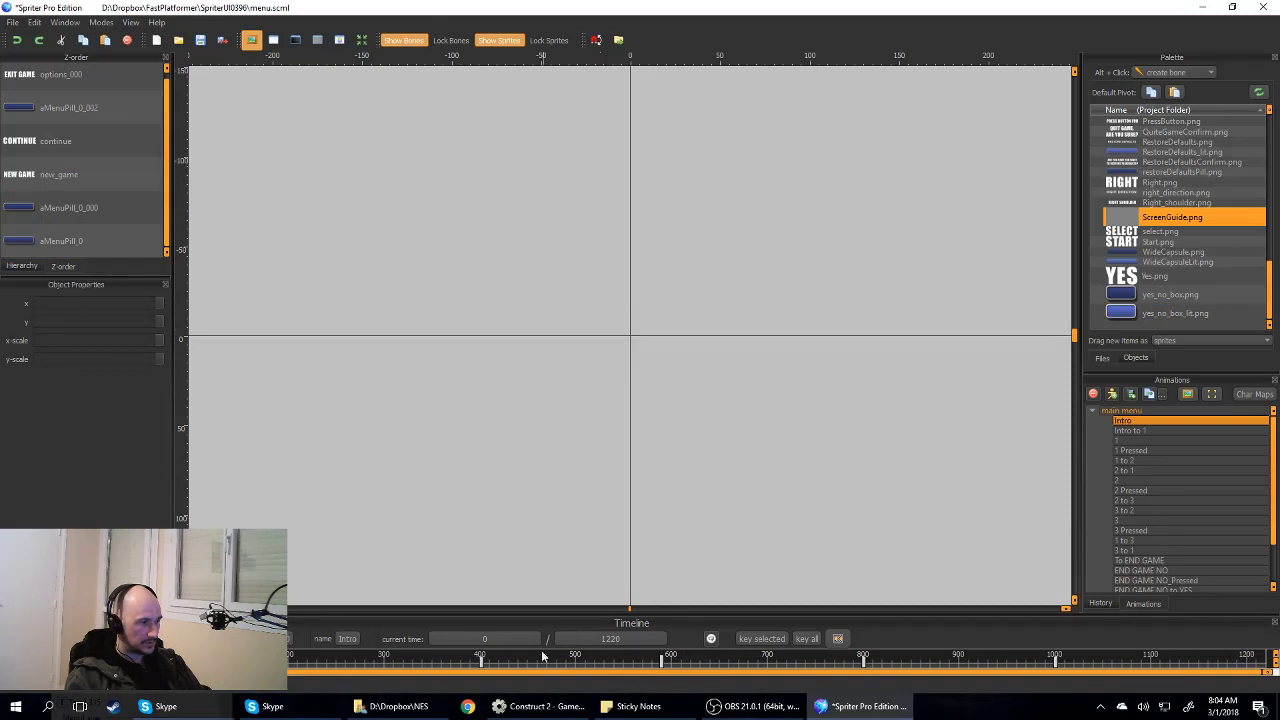
scroll(860, 517, "down", 7)
scroll(866, 435, "up", 1)
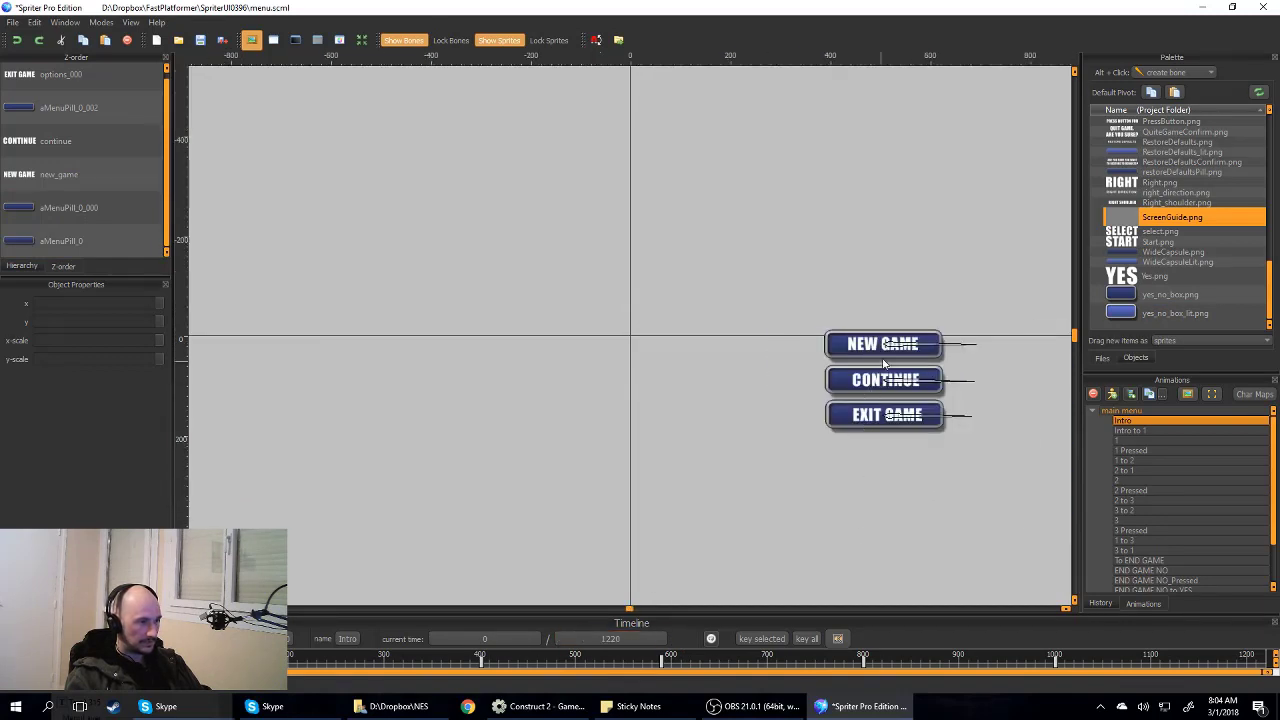
Step: Try moving the NEW GAME button's pill and label away from the menu in the Intro animation, and undo the moves
left_click(862, 343)
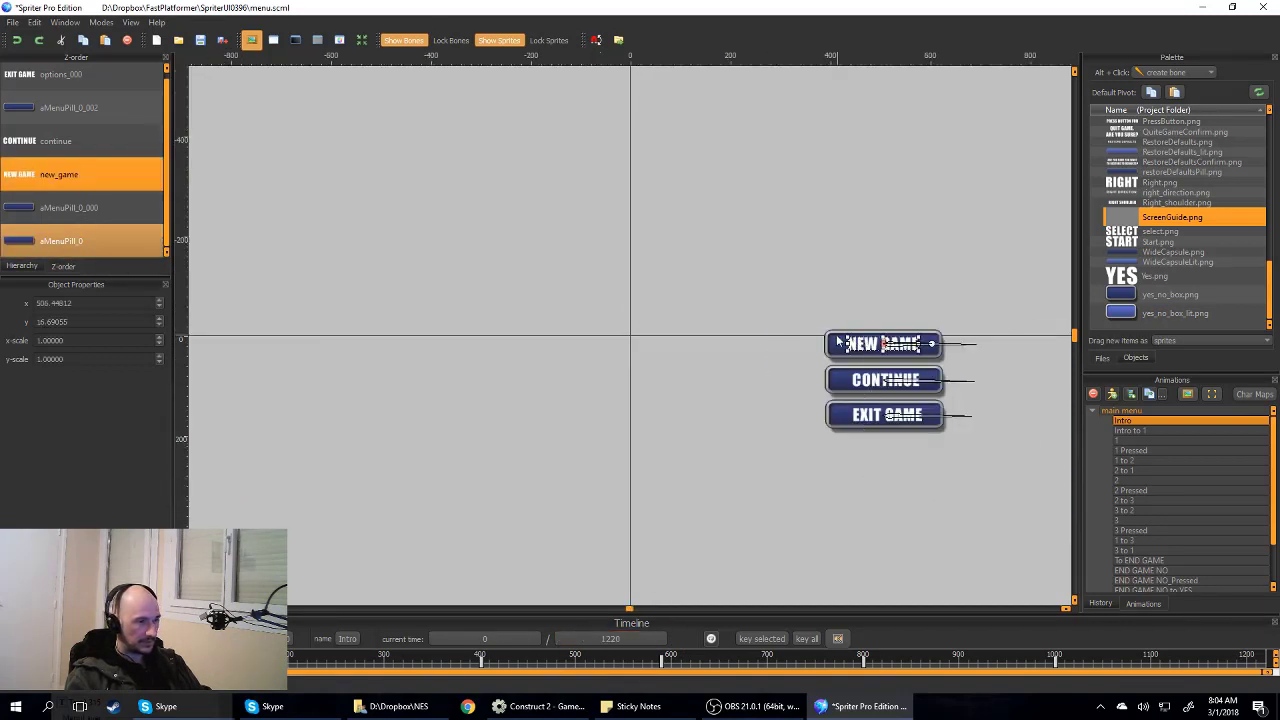
left_click(838, 340, "ctrl")
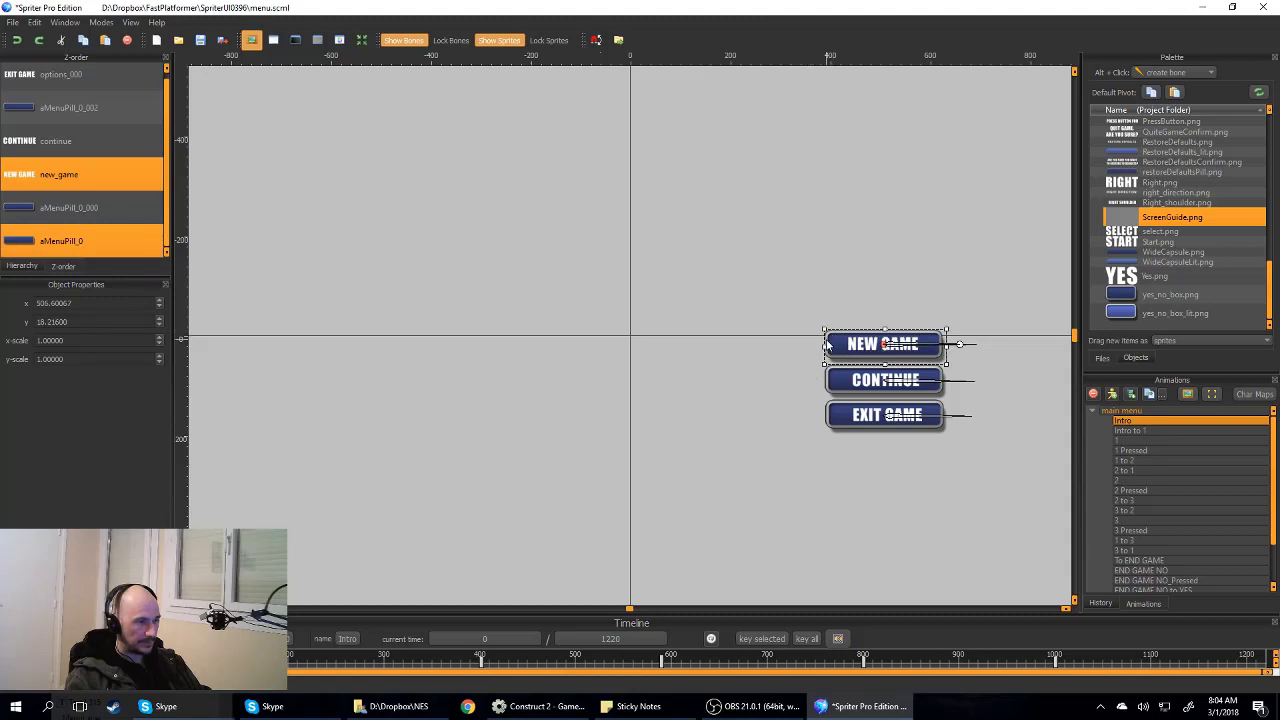
left_click_drag(829, 345, 749, 239)
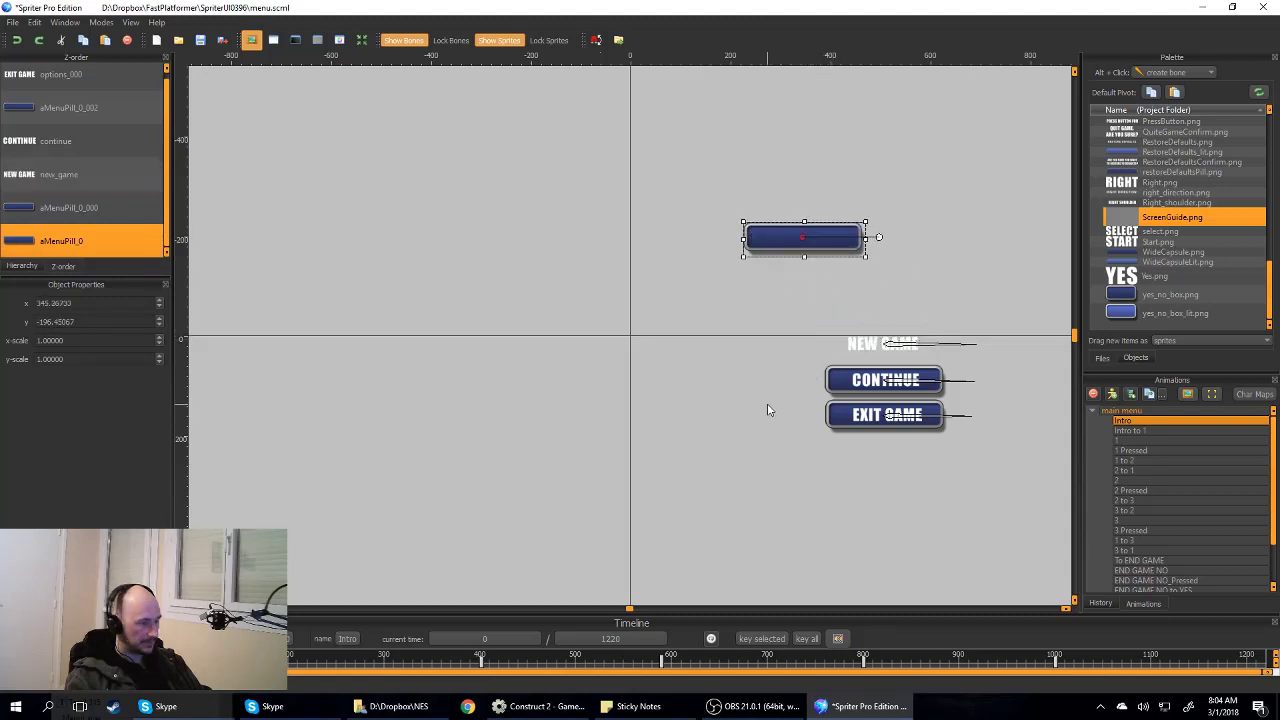
key("ctrl+z")
key("ctrl+z")
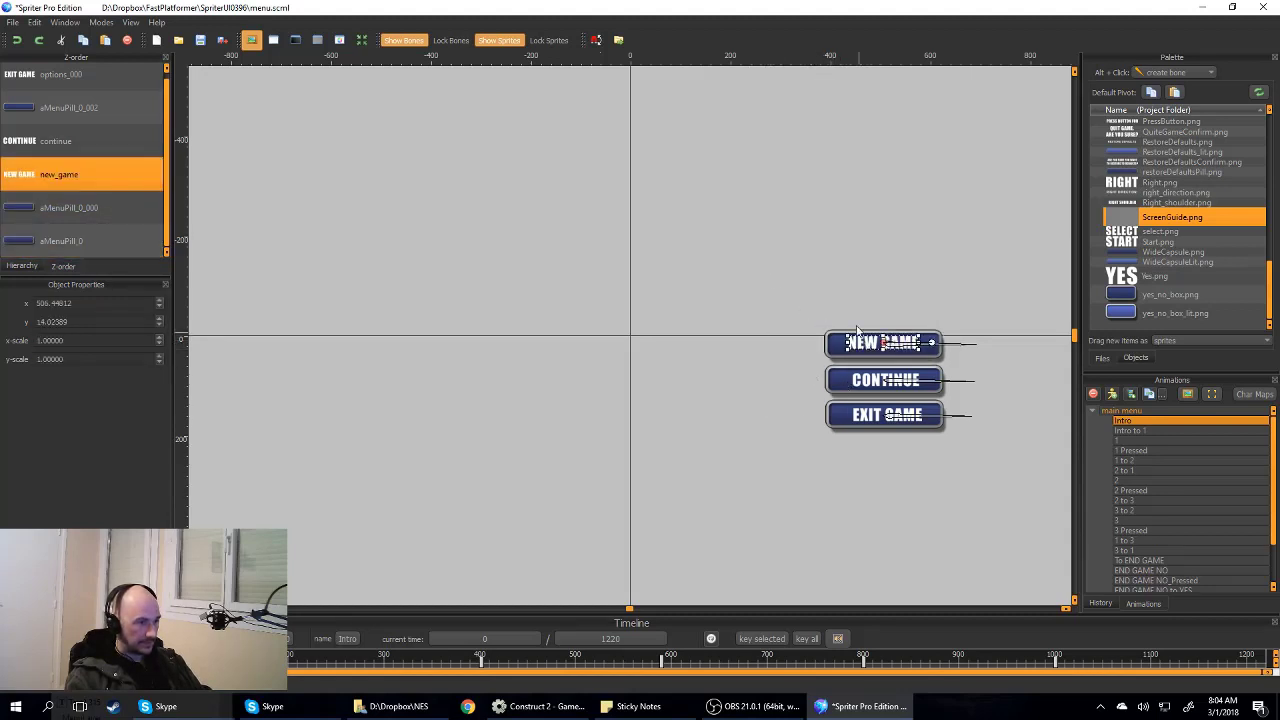
left_click_drag(857, 332, 804, 230)
key("ctrl+z")
key("ctrl+z")
key("ctrl+z")
key("ctrl+z")
key("ctrl+z")
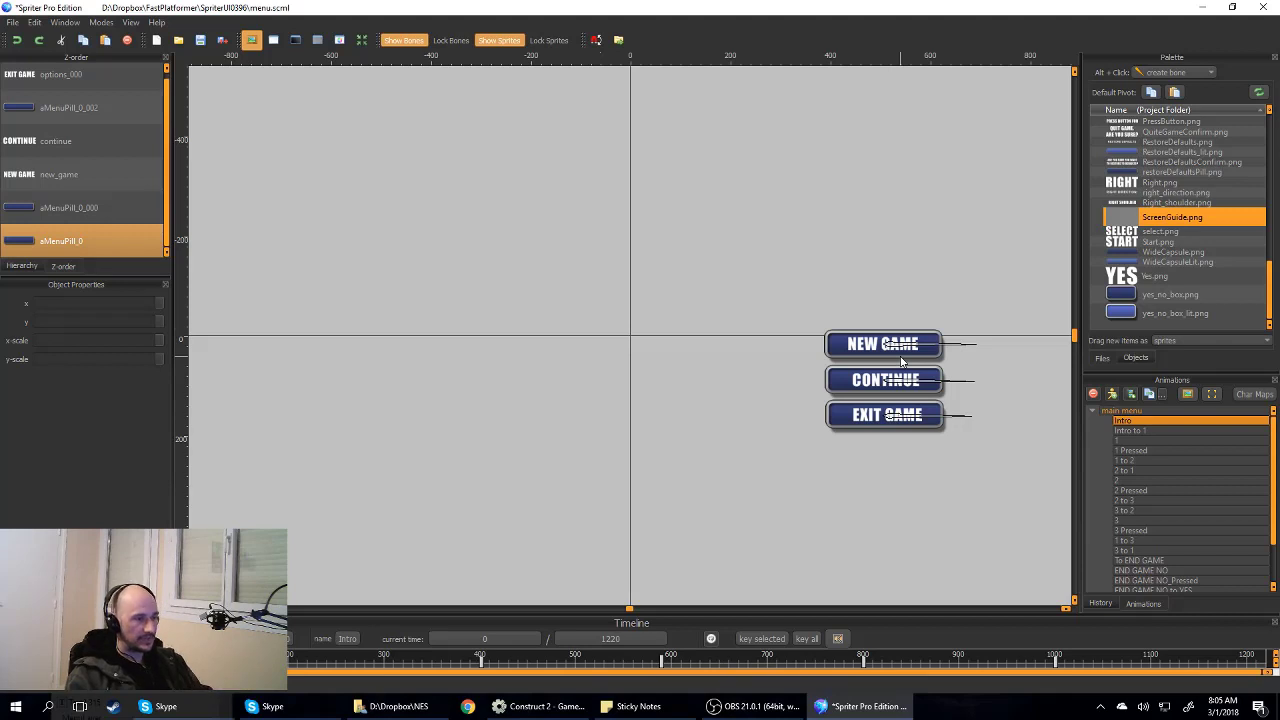
Step: Make the NEW GAME label fully transparent at the Intro animation's 400 keyframe
left_click(921, 421)
scroll(760, 540, "up", 2)
left_click(752, 560)
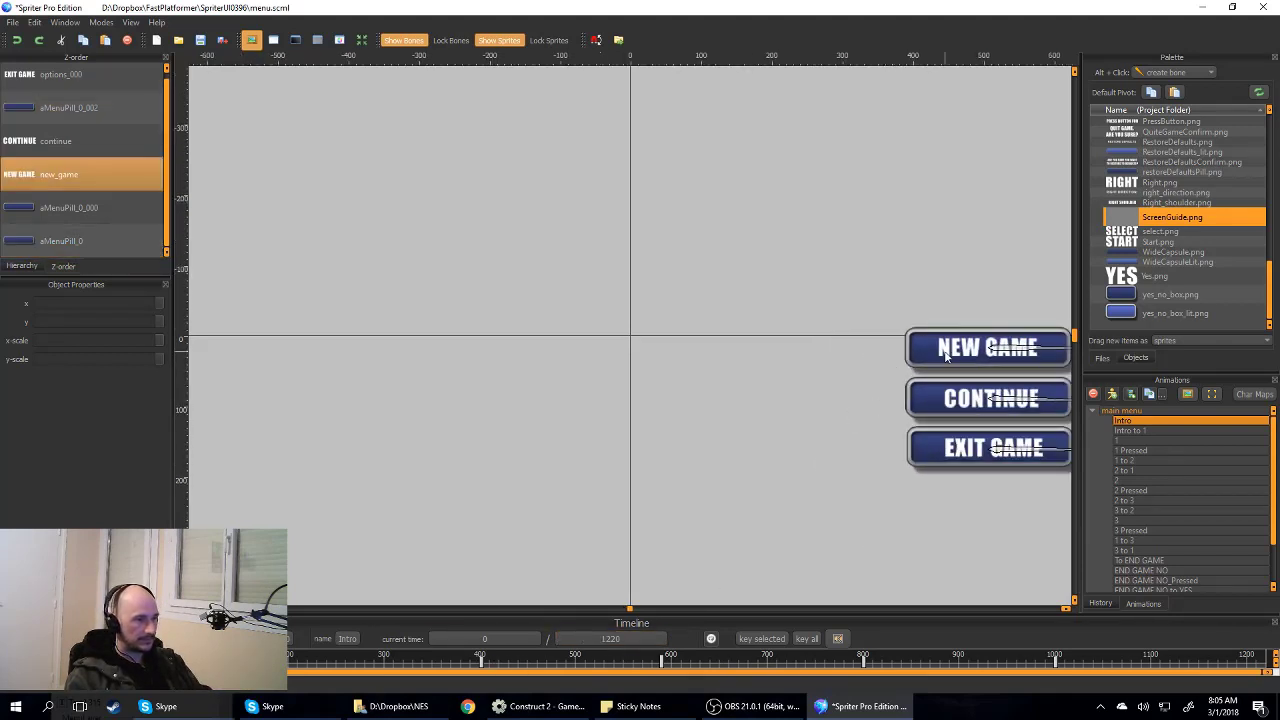
left_click(552, 680)
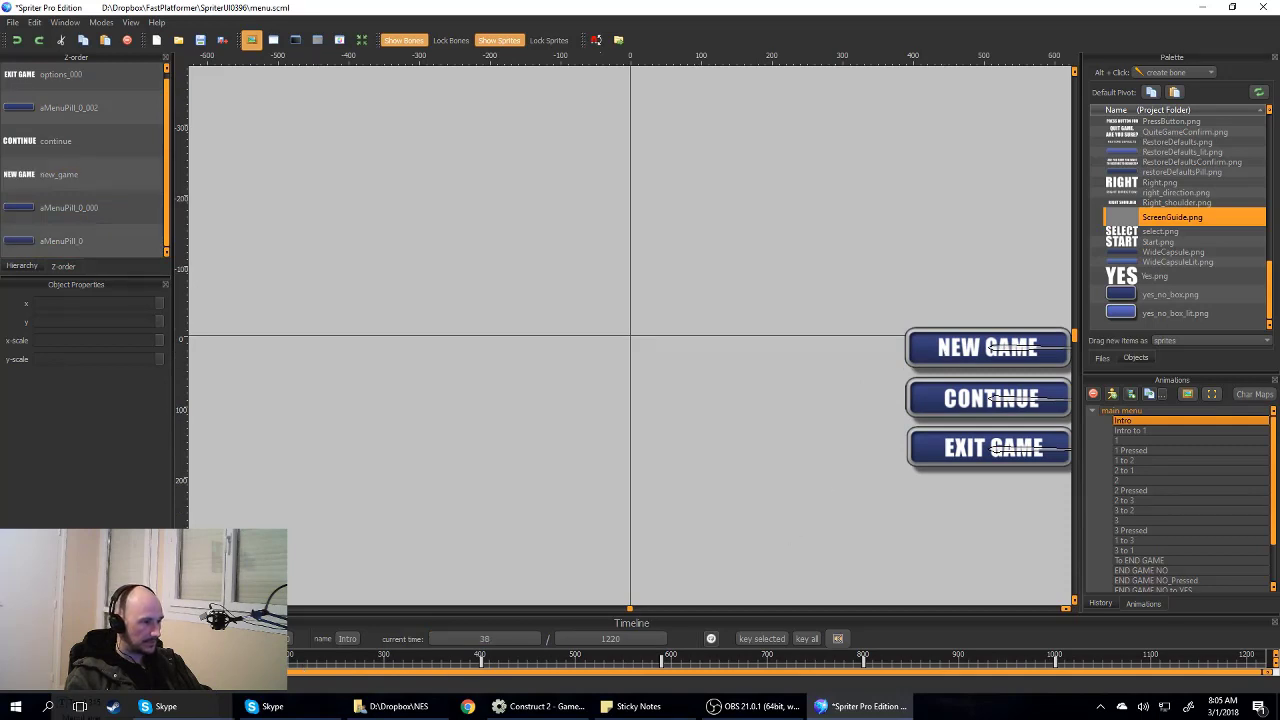
mouse_move(552, 684)
left_mouse_down()
mouse_move(540, 666)
mouse_move(575, 668)
mouse_move(500, 668)
mouse_move(643, 667)
mouse_move(480, 666)
left_mouse_up()
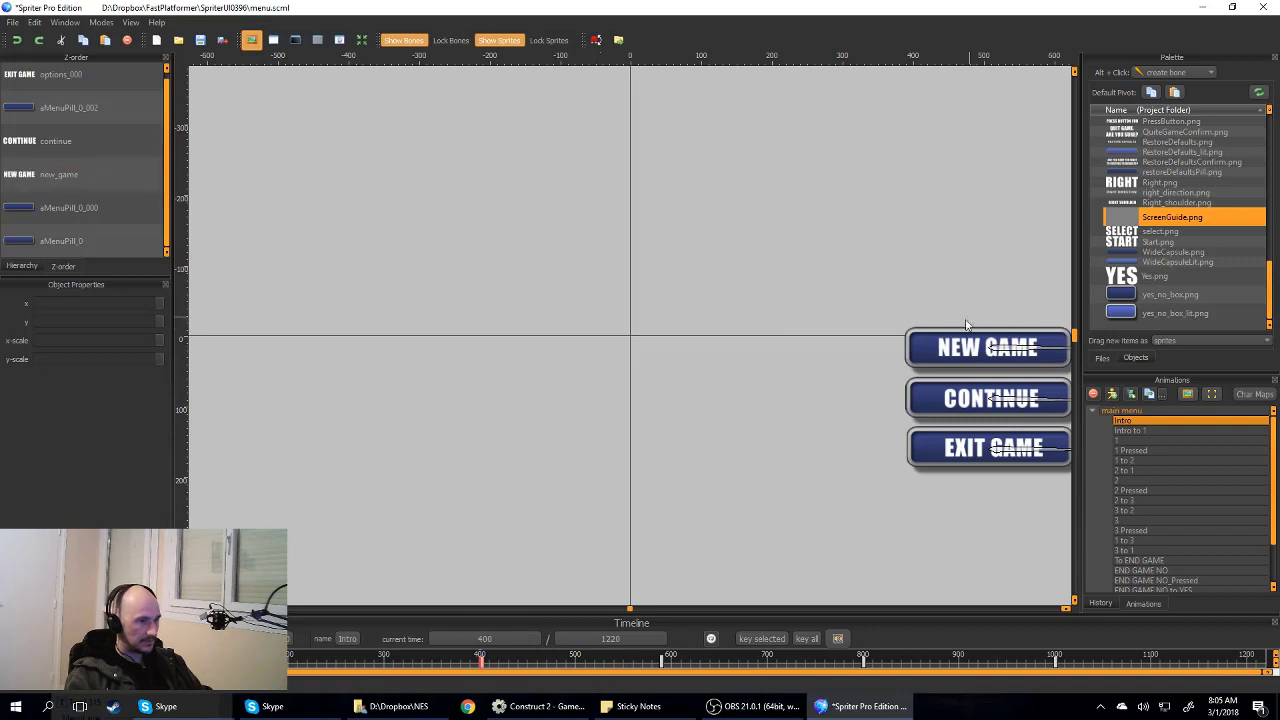
left_click(940, 347)
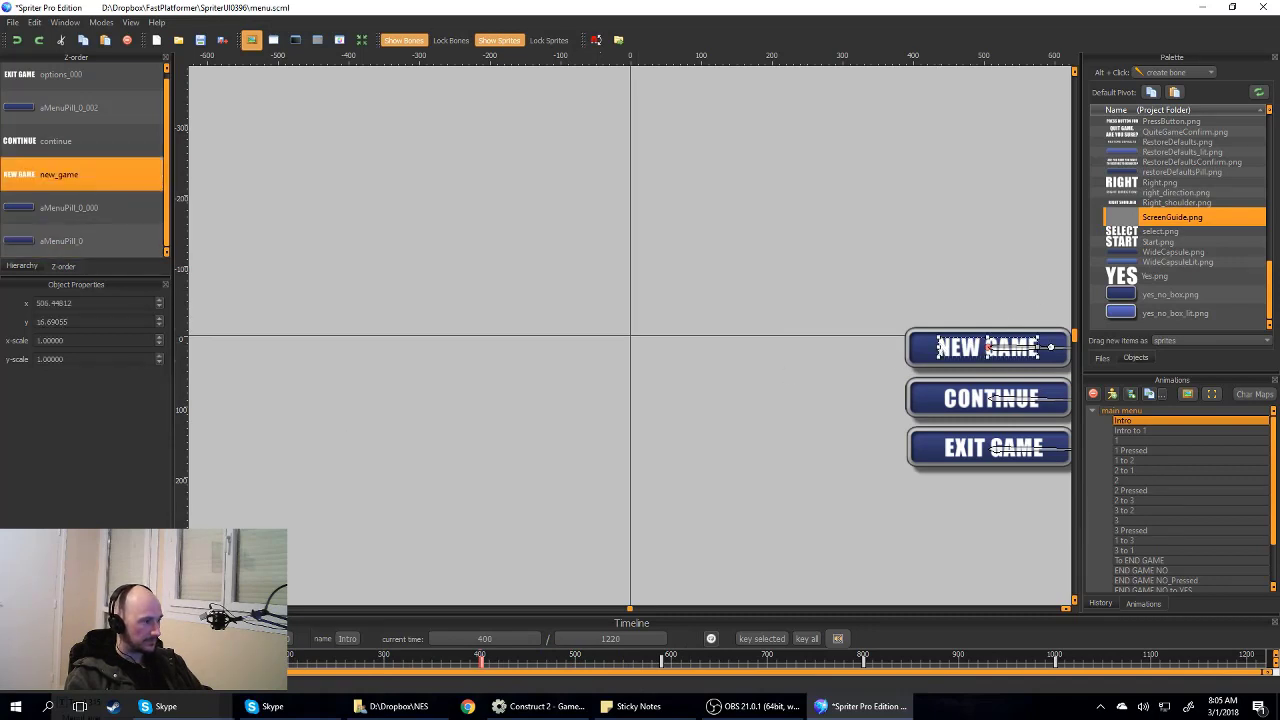
key("space")
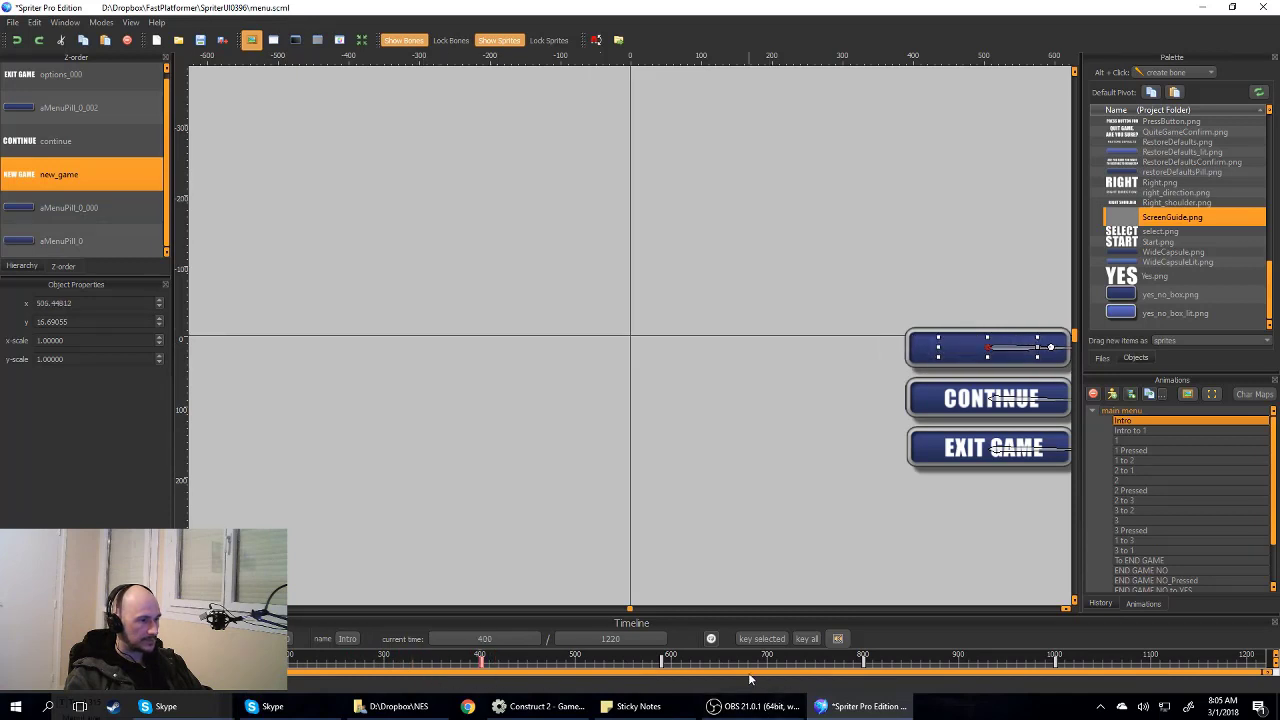
Step: Make the NEW GAME label fully transparent at the 588 keyframe and scrub the Intro timeline to check its fade-in
left_click(605, 680)
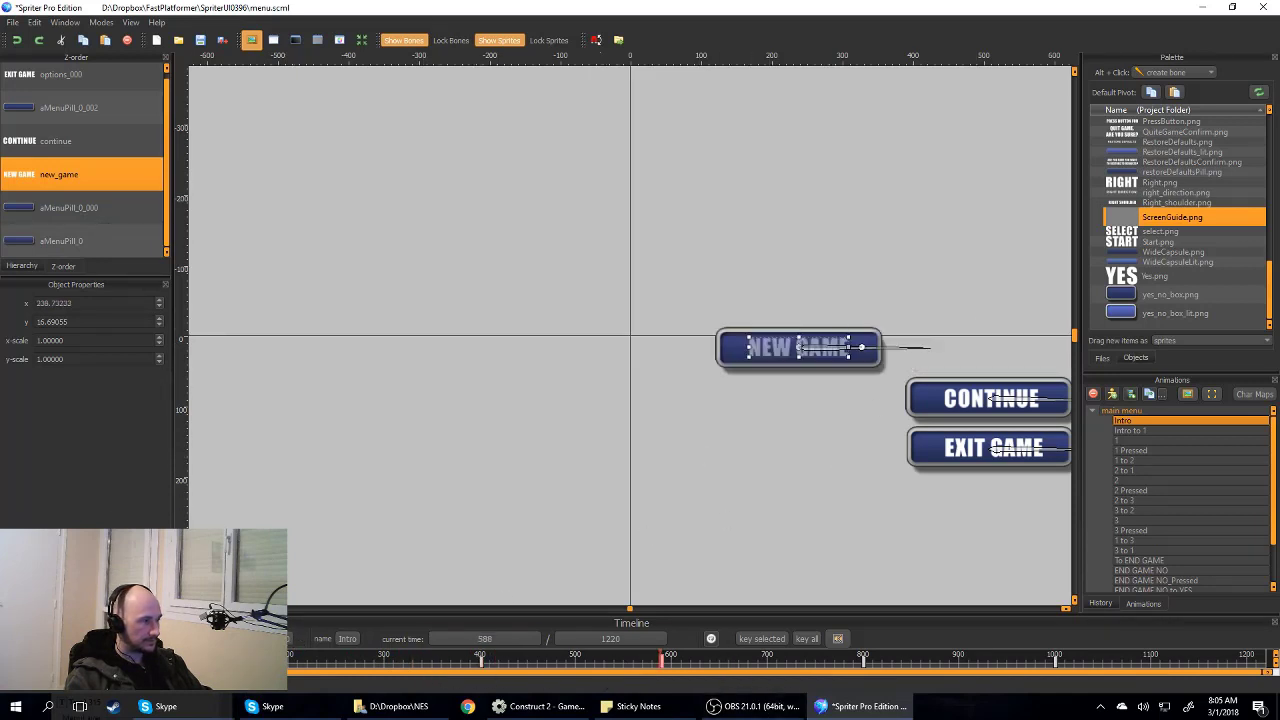
left_click_drag(660, 688, 95, 688)
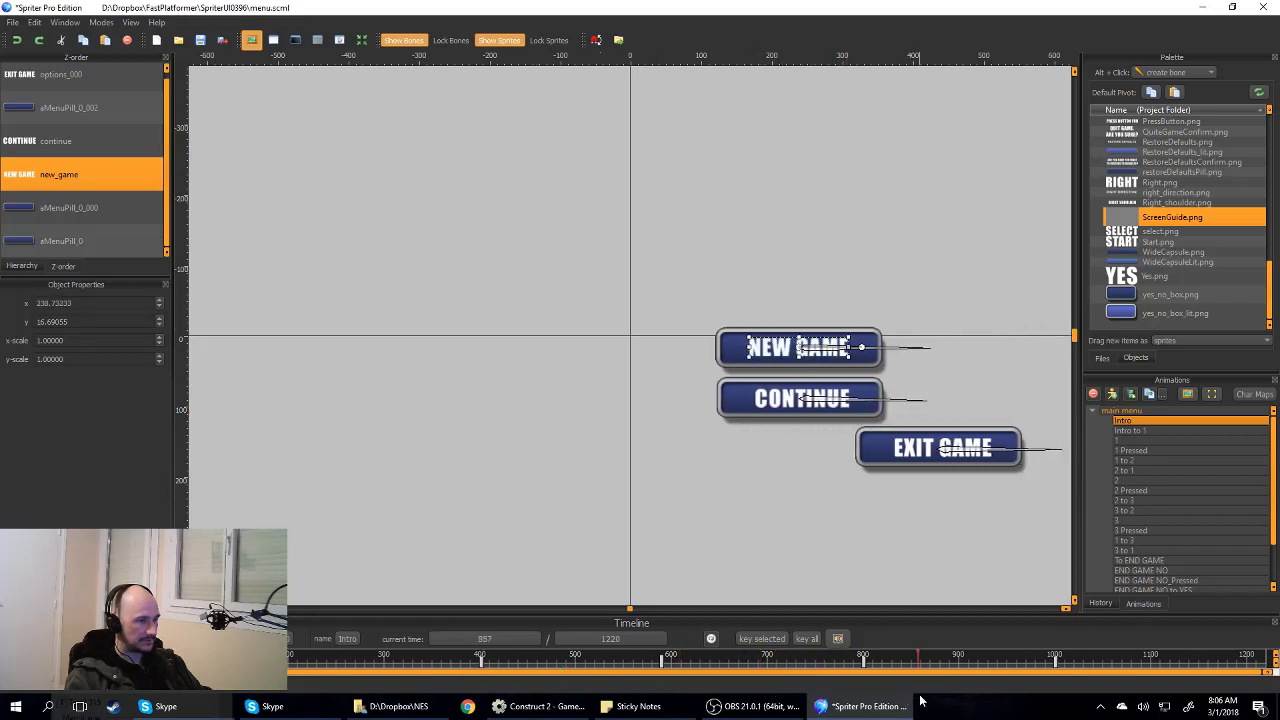
left_click(511, 656)
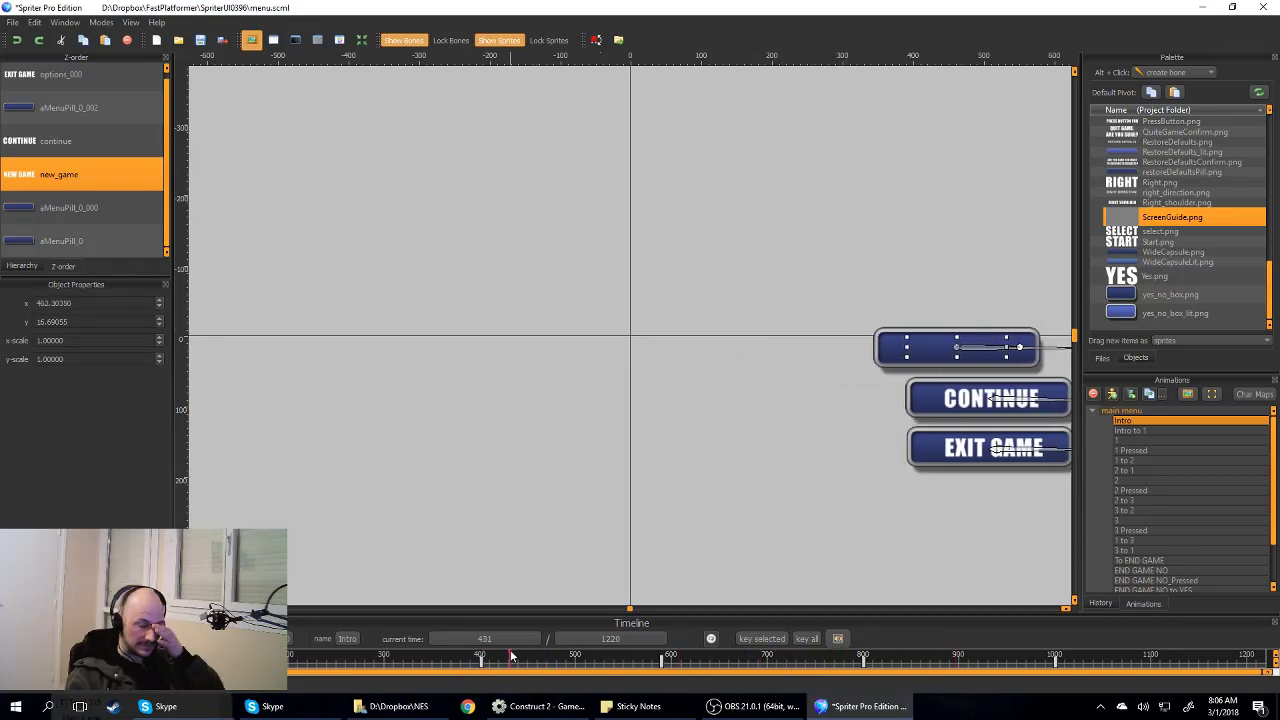
left_click_drag(511, 656, 626, 655)
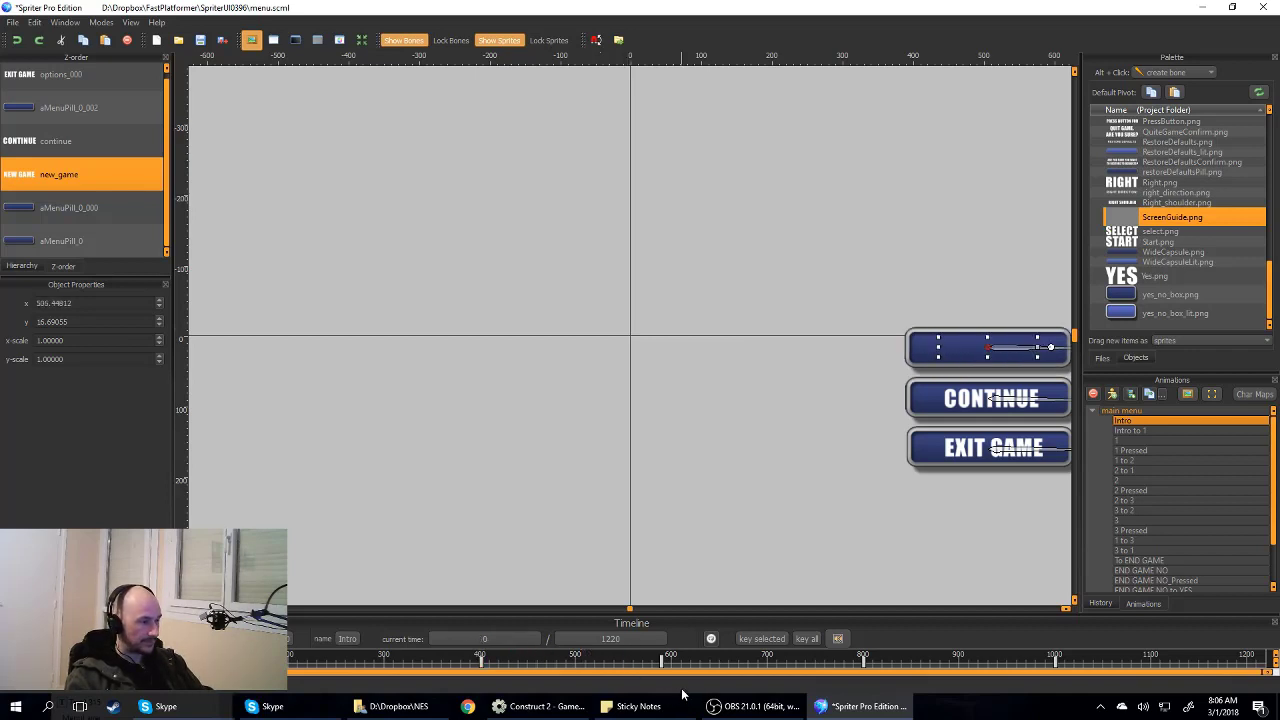
Step: Scale down the transparent NEW GAME label in the first frame of the Intro animation
left_click_drag(998, 366, 988, 358)
left_click(889, 374)
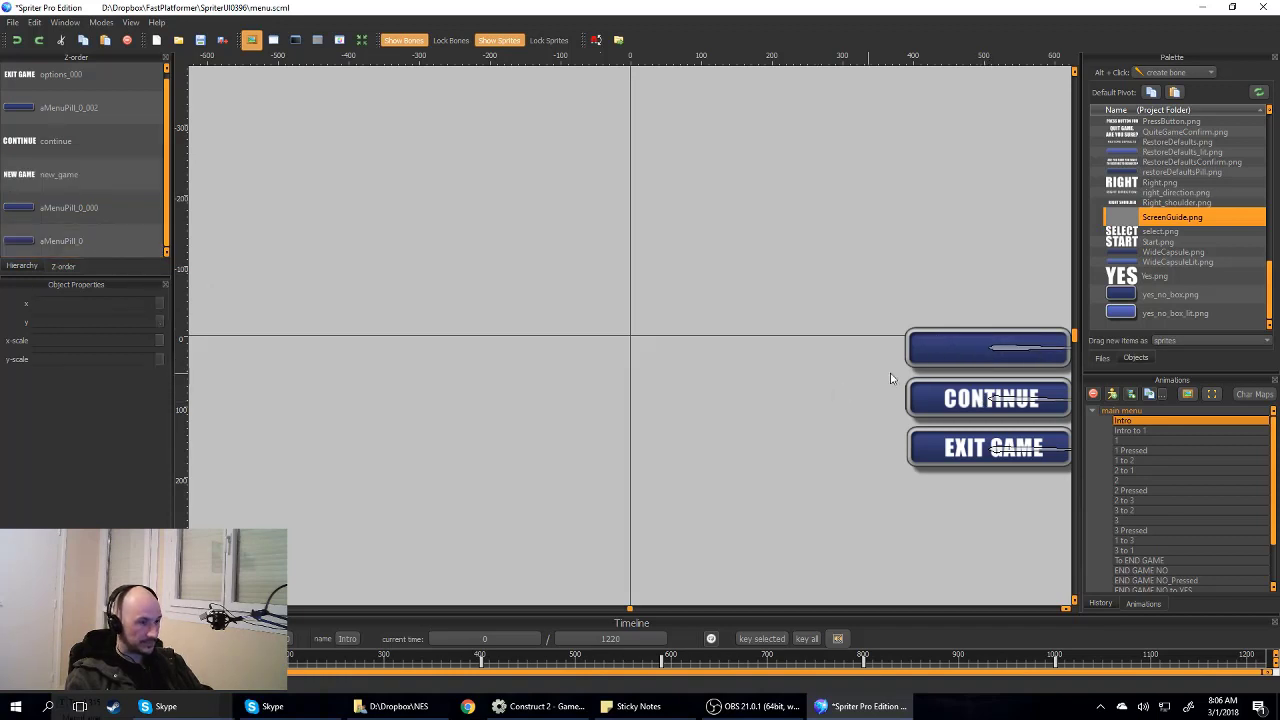
left_click(965, 349)
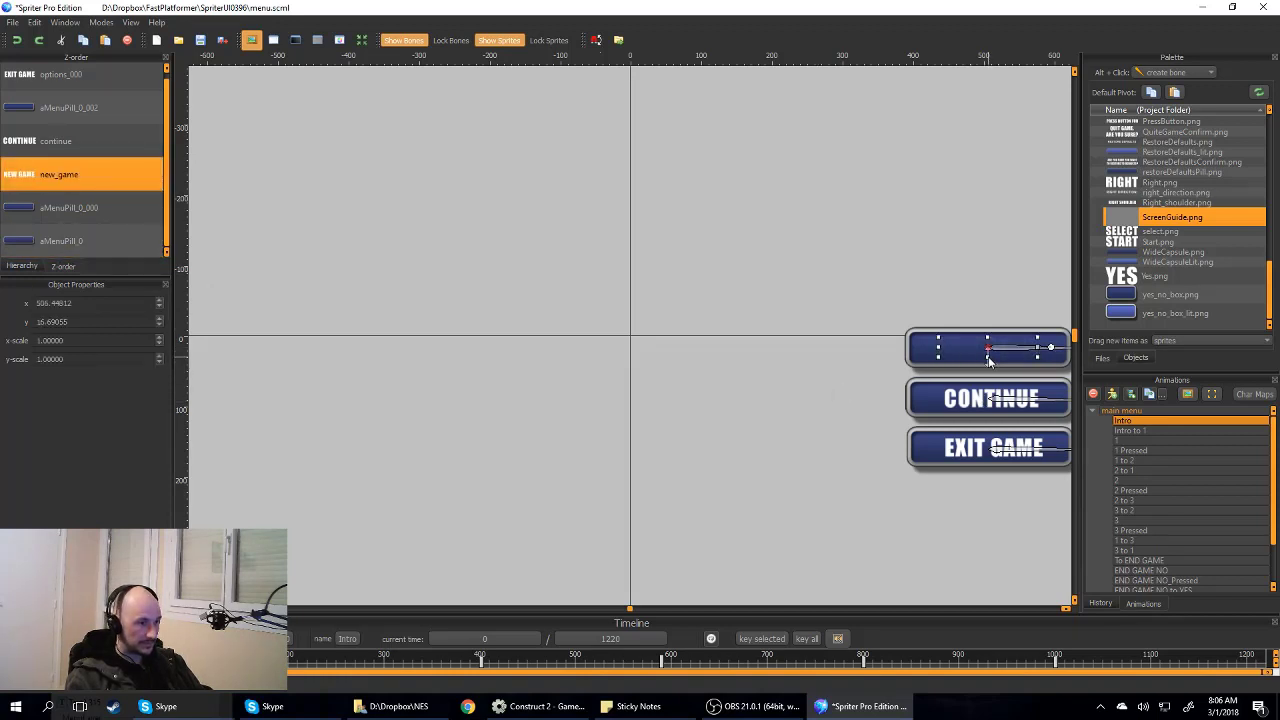
left_click_drag(988, 355, 990, 350)
left_click_drag(300, 662, 494, 675)
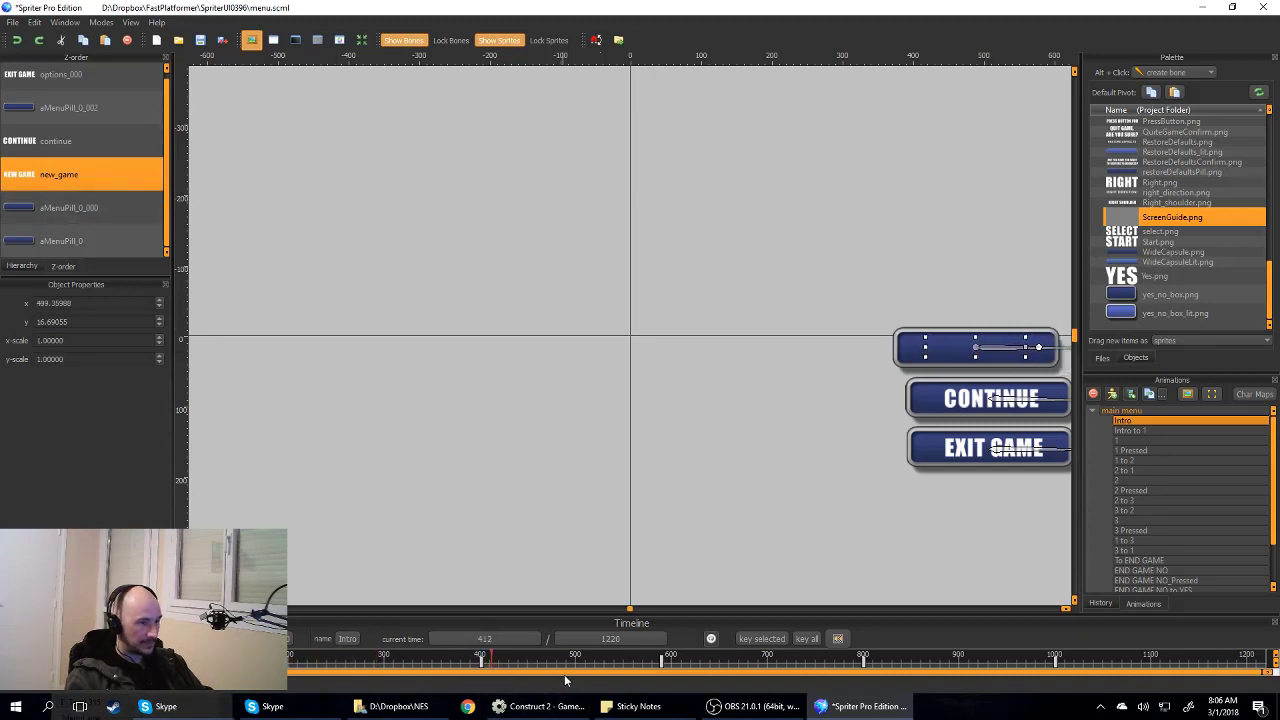
Step: Scale the NEW GAME label uniformly to about 0.22 at the Intro animation's 400 keyframe
key("Left")
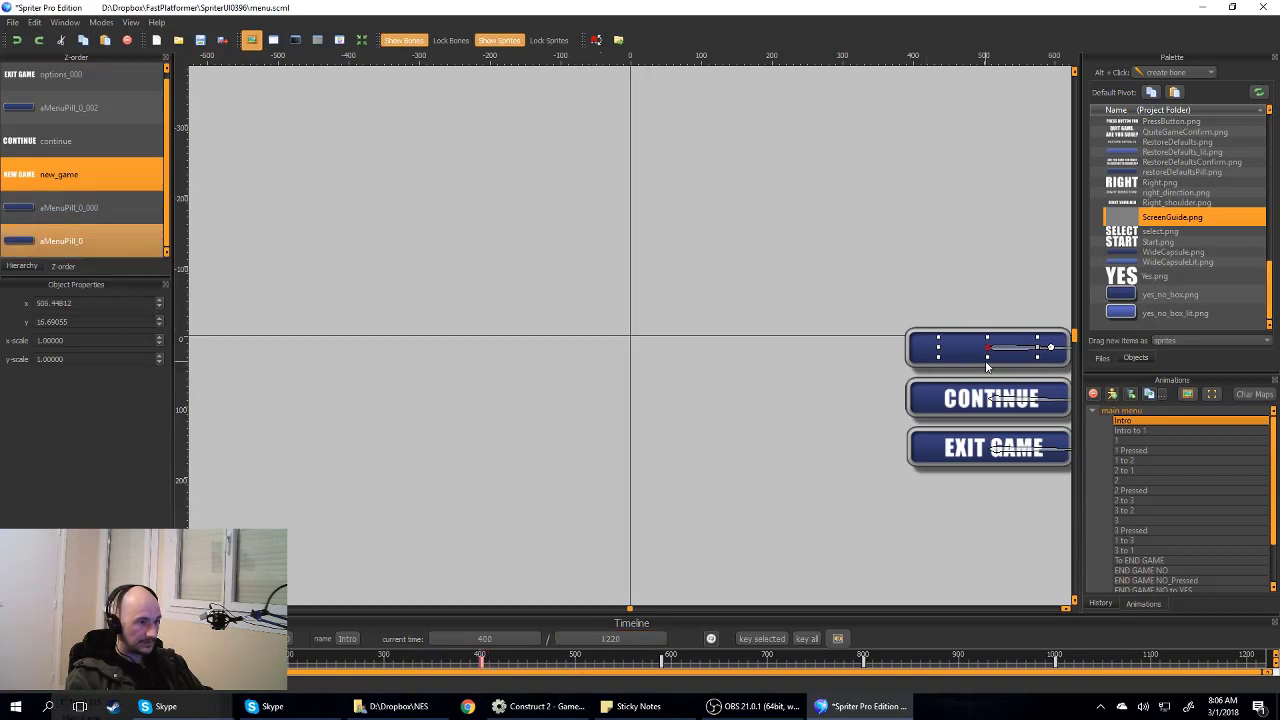
left_click_drag(987, 360, 989, 356)
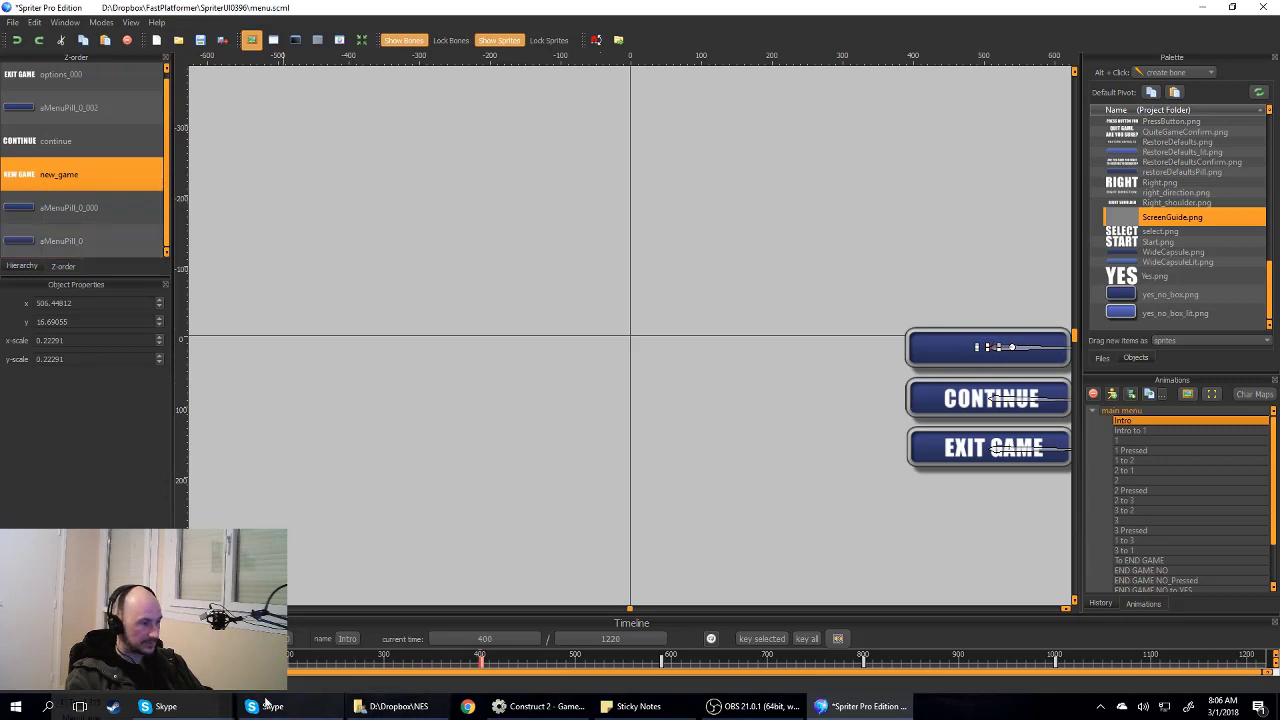
key("space")
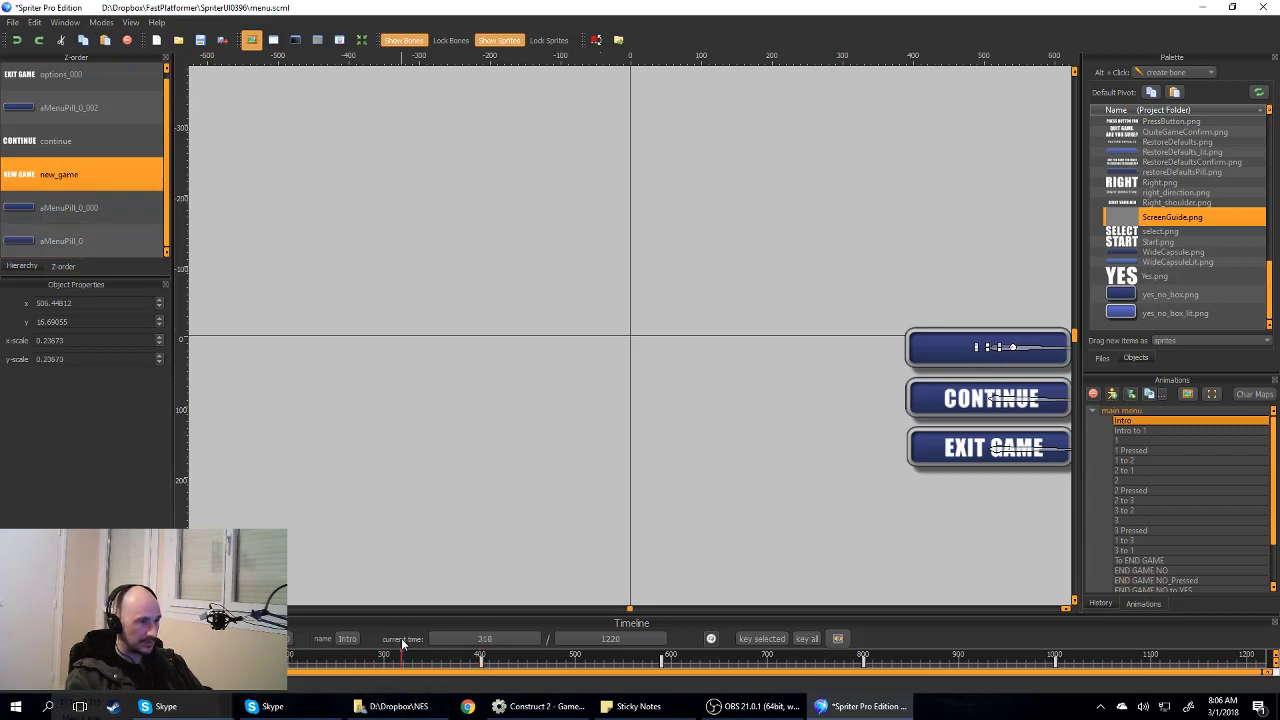
Step: Scale down the NEW GAME label at the 588 keyframe and scrub the timeline to check how it grows and fades in
left_click_drag(401, 645, 659, 650)
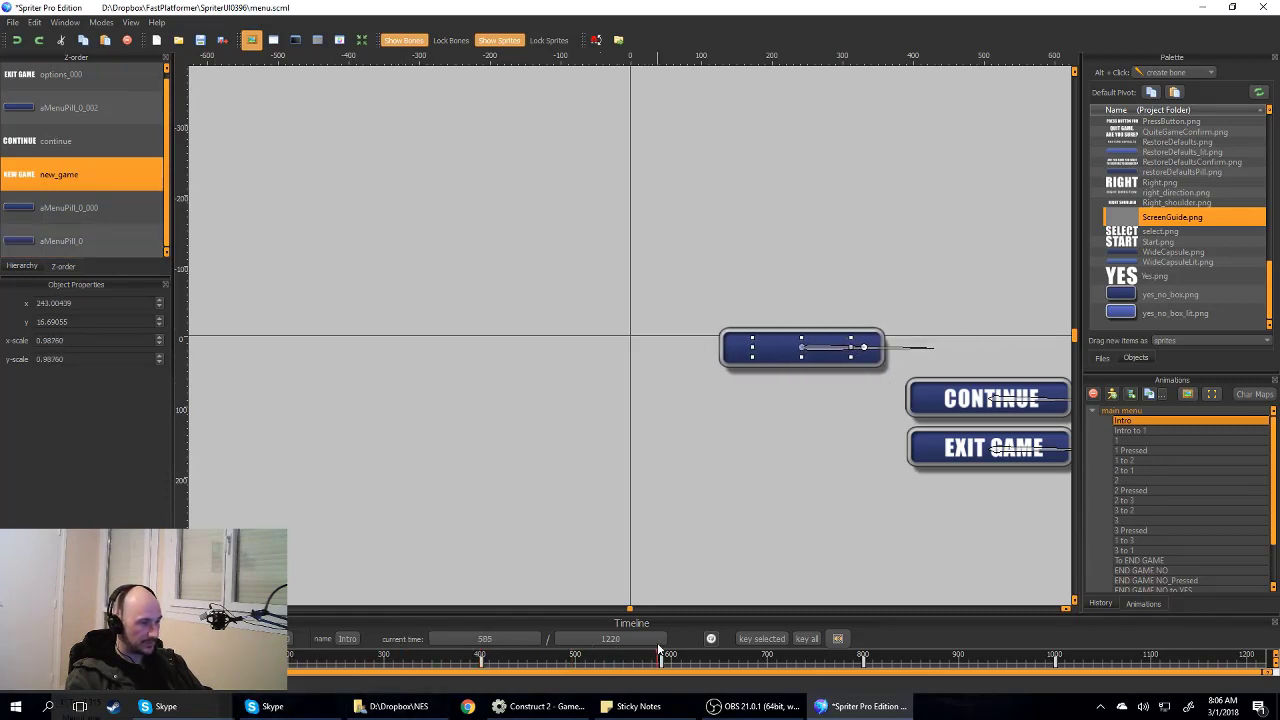
left_click(862, 362)
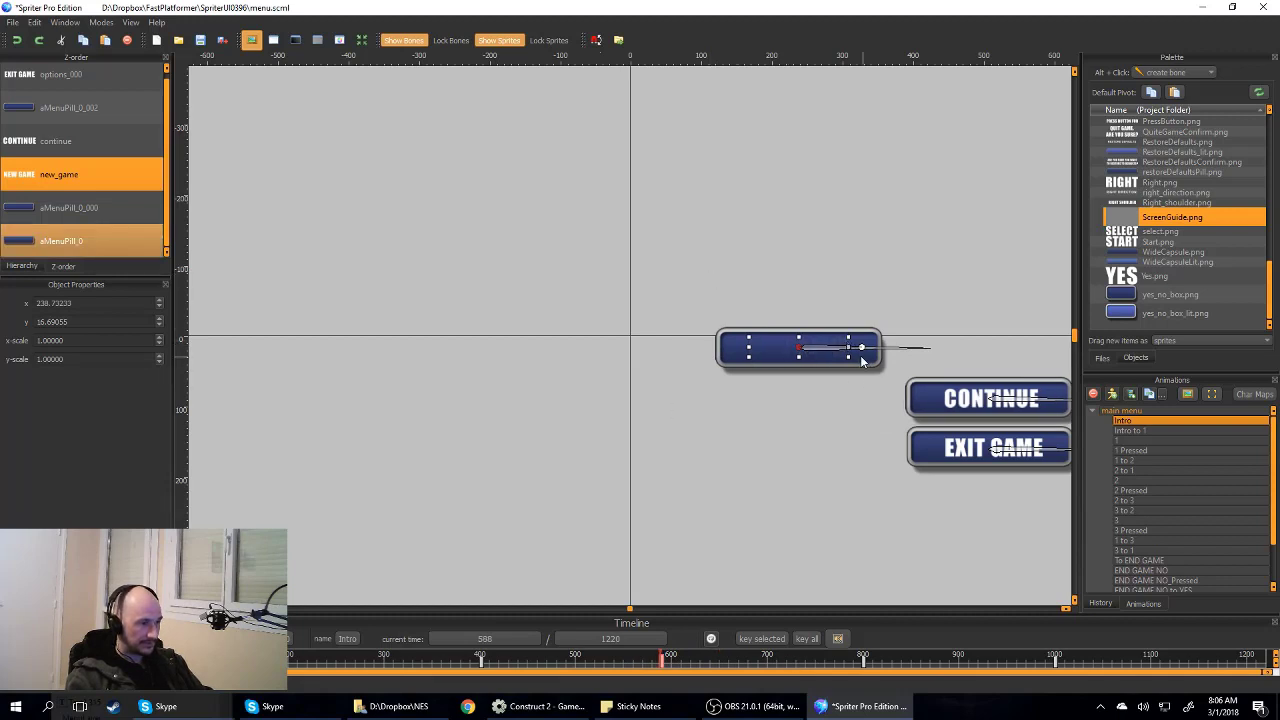
left_click_drag(853, 364, 818, 362)
mouse_move(334, 658)
left_mouse_down()
mouse_move(560, 700)
mouse_move(727, 712)
mouse_move(832, 707)
mouse_move(705, 685)
mouse_move(363, 677)
mouse_move(984, 663)
mouse_move(177, 665)
mouse_move(709, 652)
left_mouse_up()
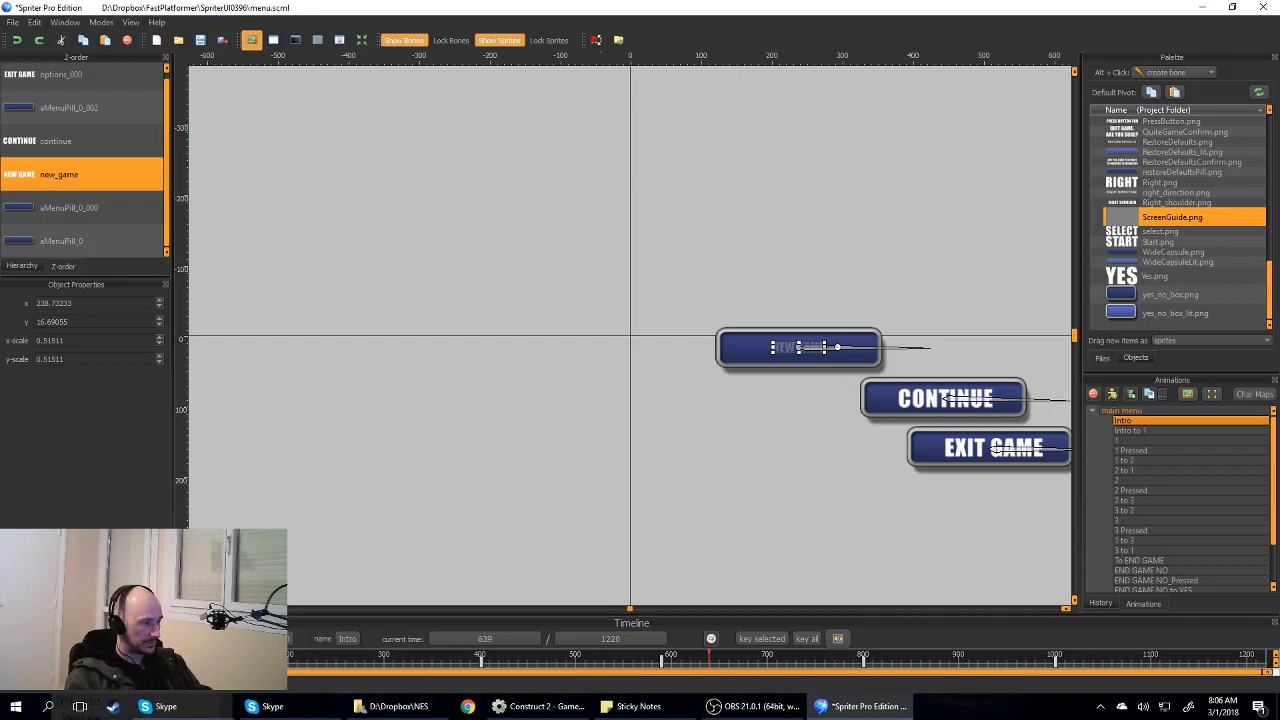
left_click_drag(709, 652, 624, 660)
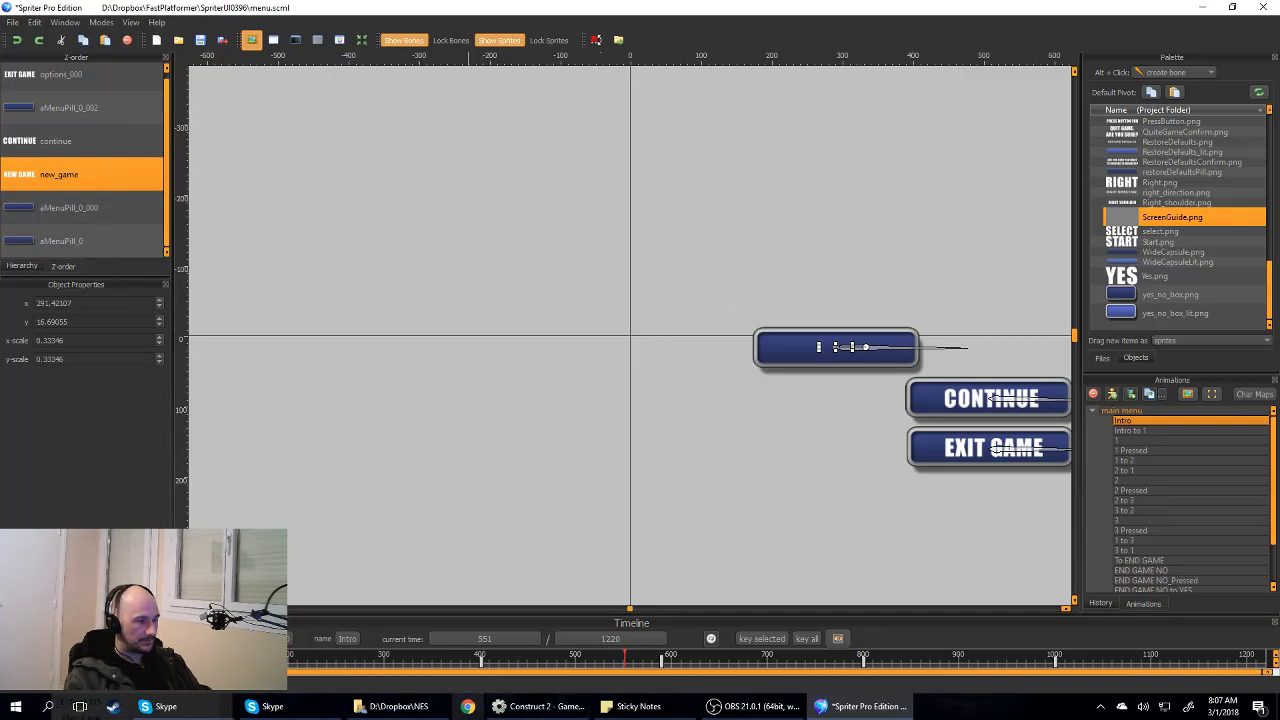
Step: Try moving the NEW GAME button's pill away from the other buttons at time 551, and undo the move
left_click(420, 710)
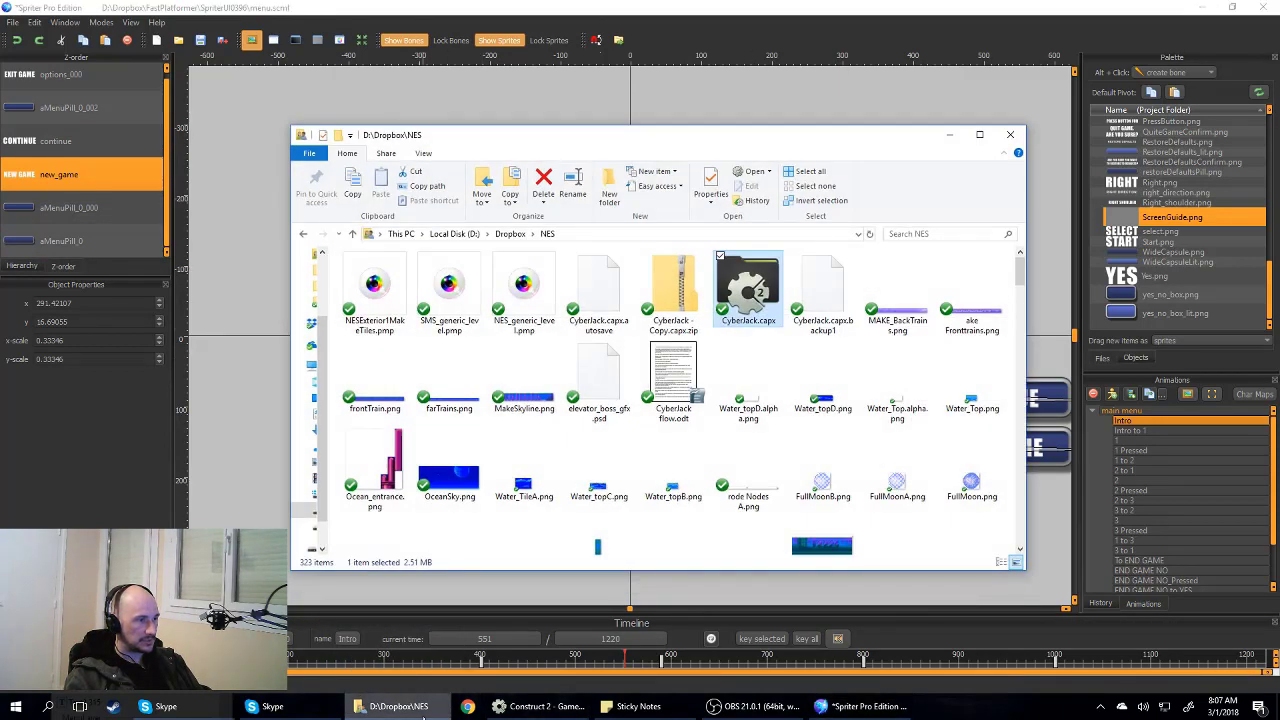
left_click(423, 712)
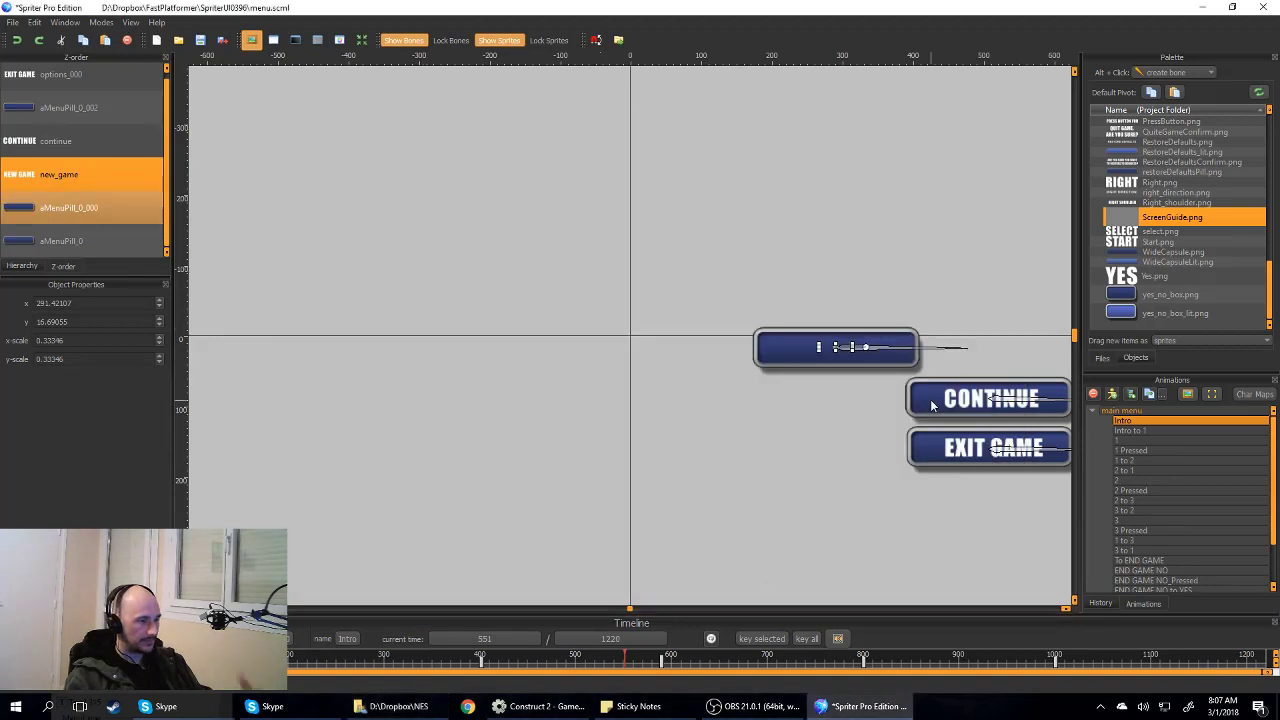
left_click(757, 338)
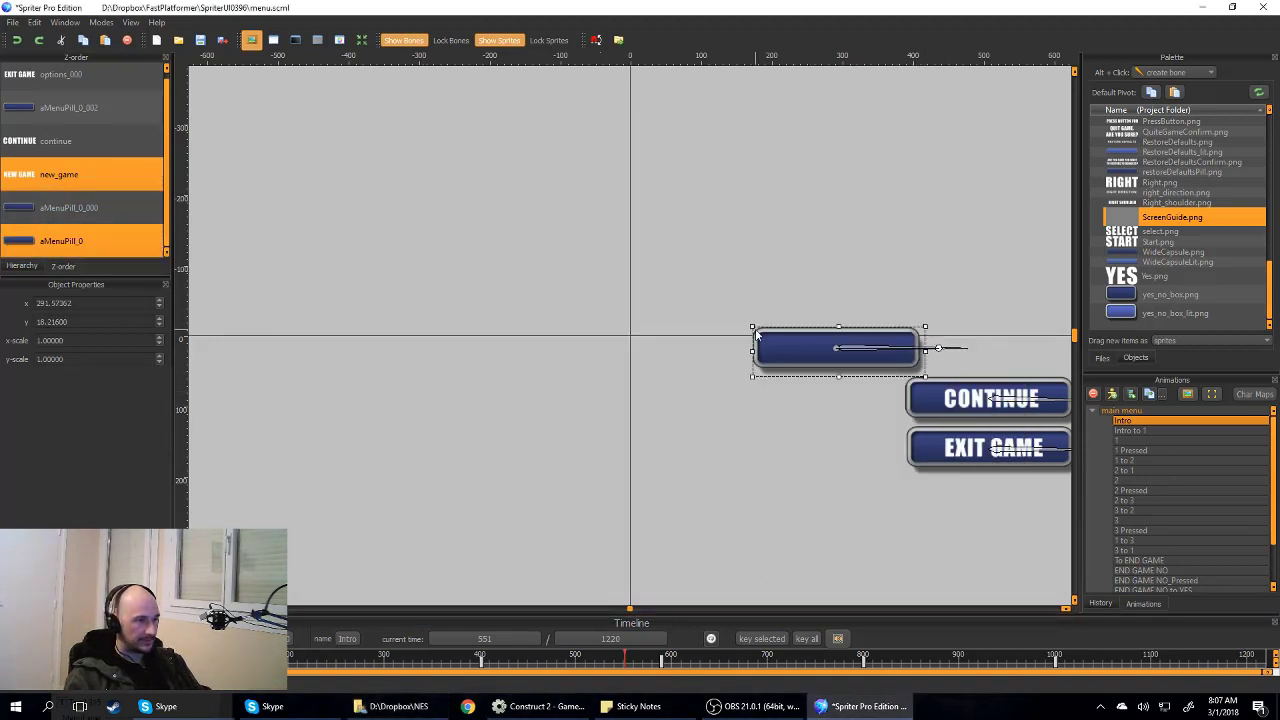
left_click_drag(765, 340, 538, 276)
key("ctrl+z")
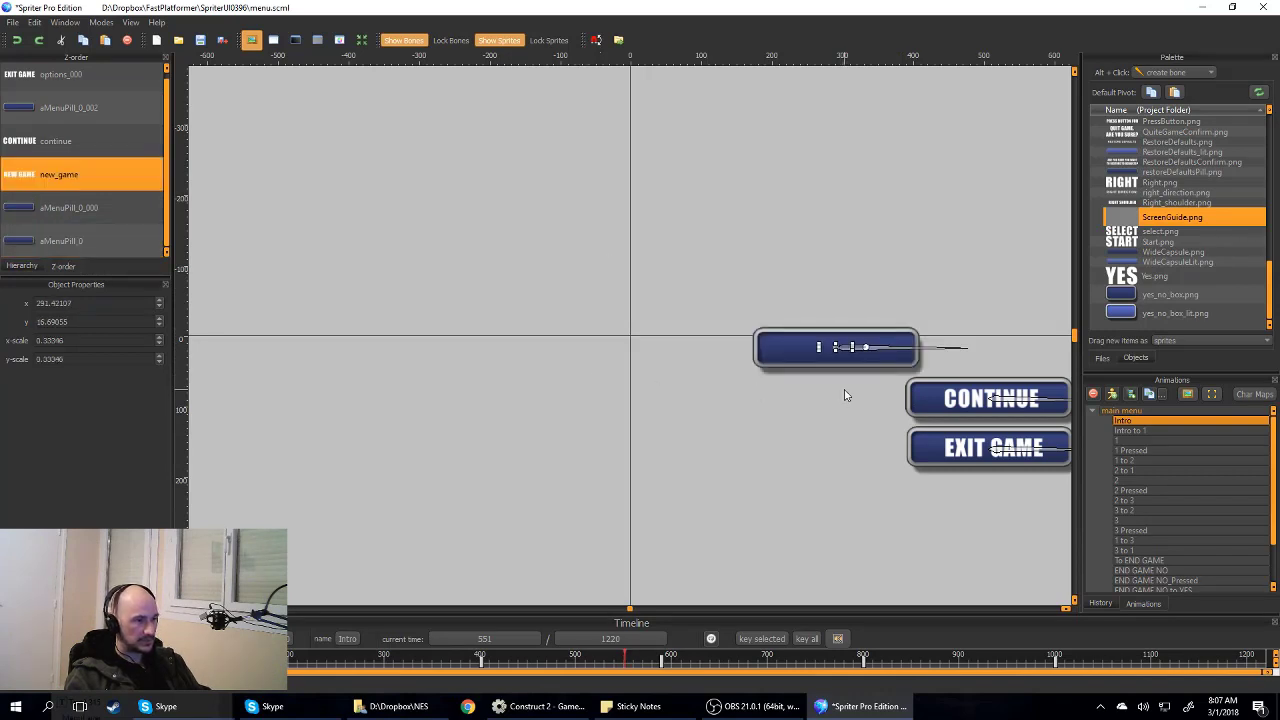
Step: Select the CONTINUE label, then examine the Character Maps window and close it
left_click(1160, 489)
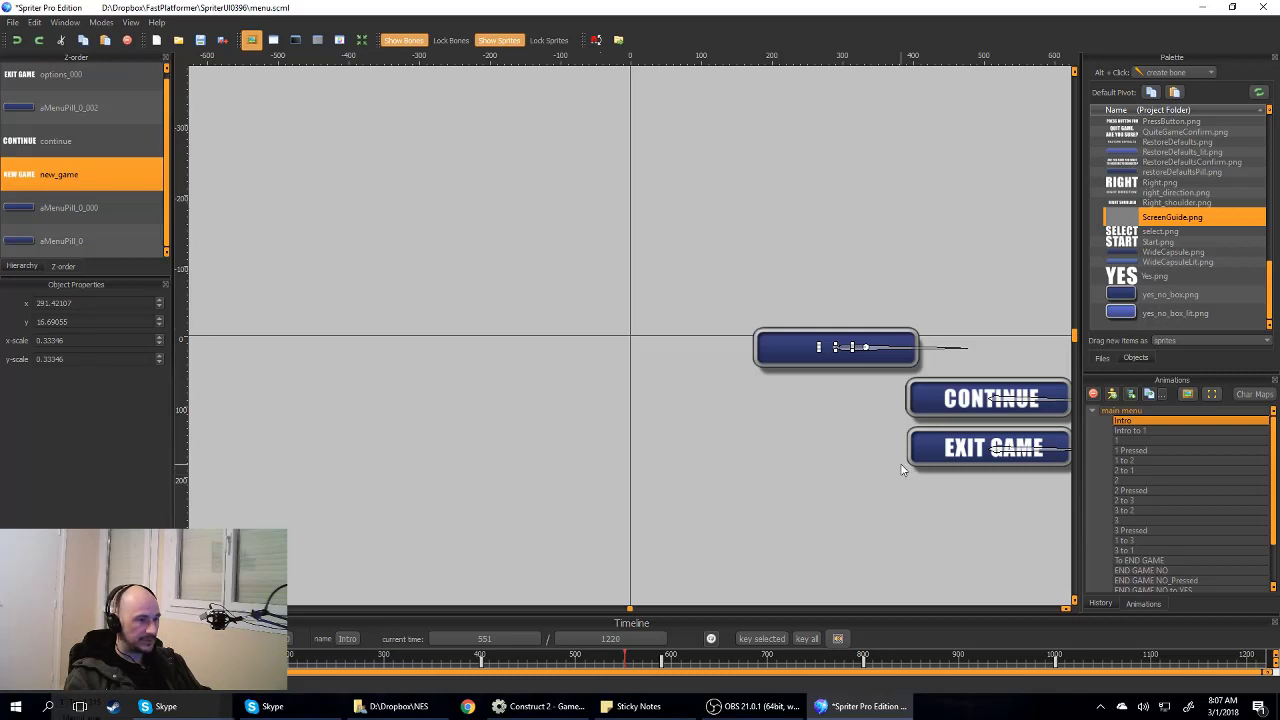
left_click(950, 398)
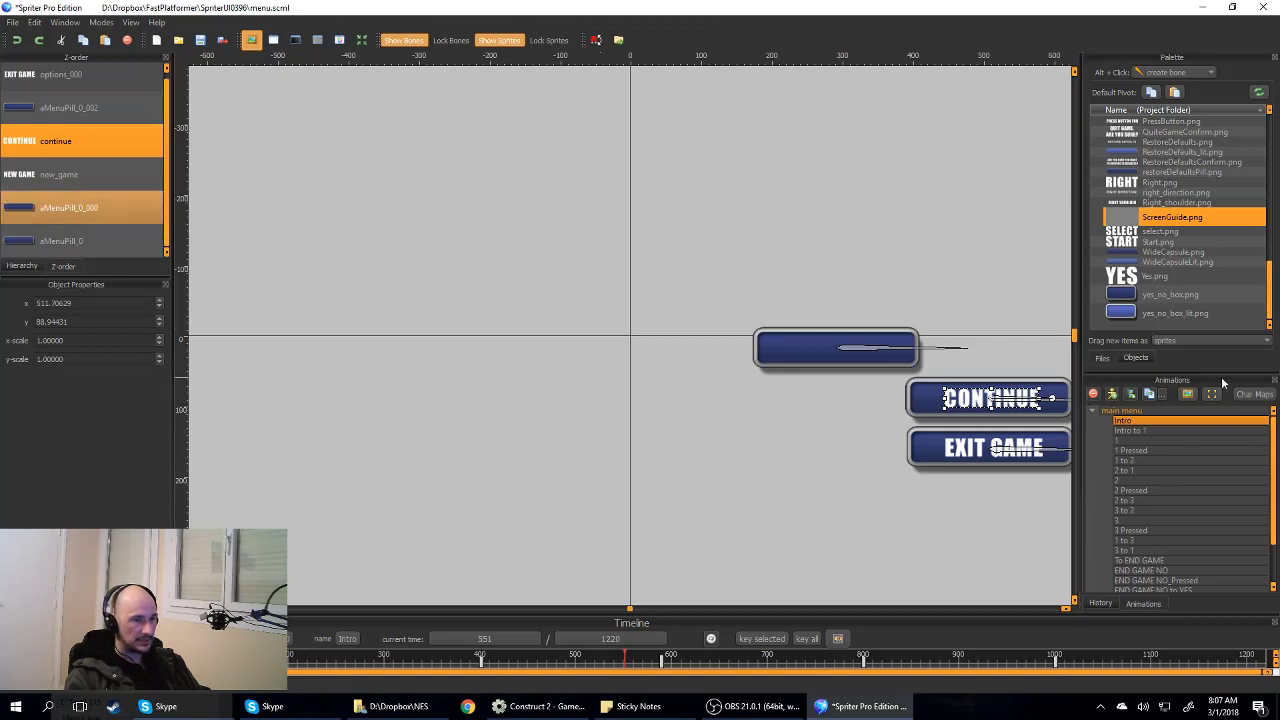
left_click(1254, 394)
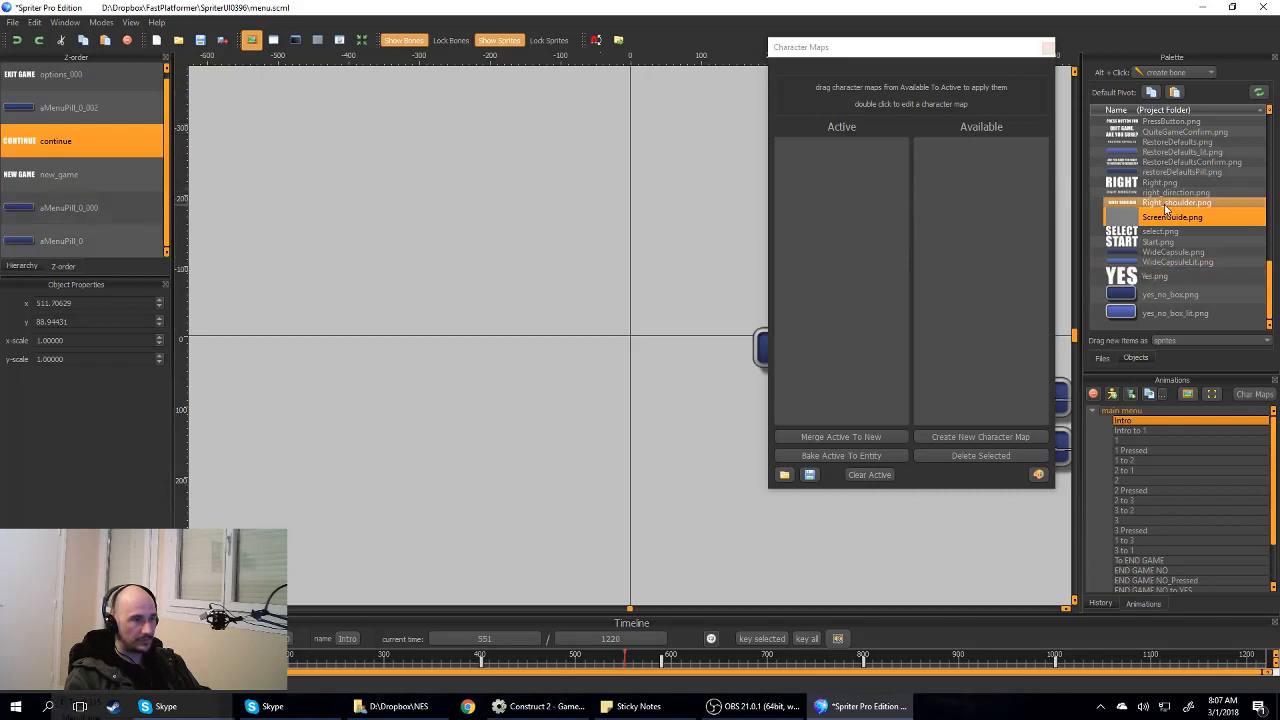
left_click(1047, 47)
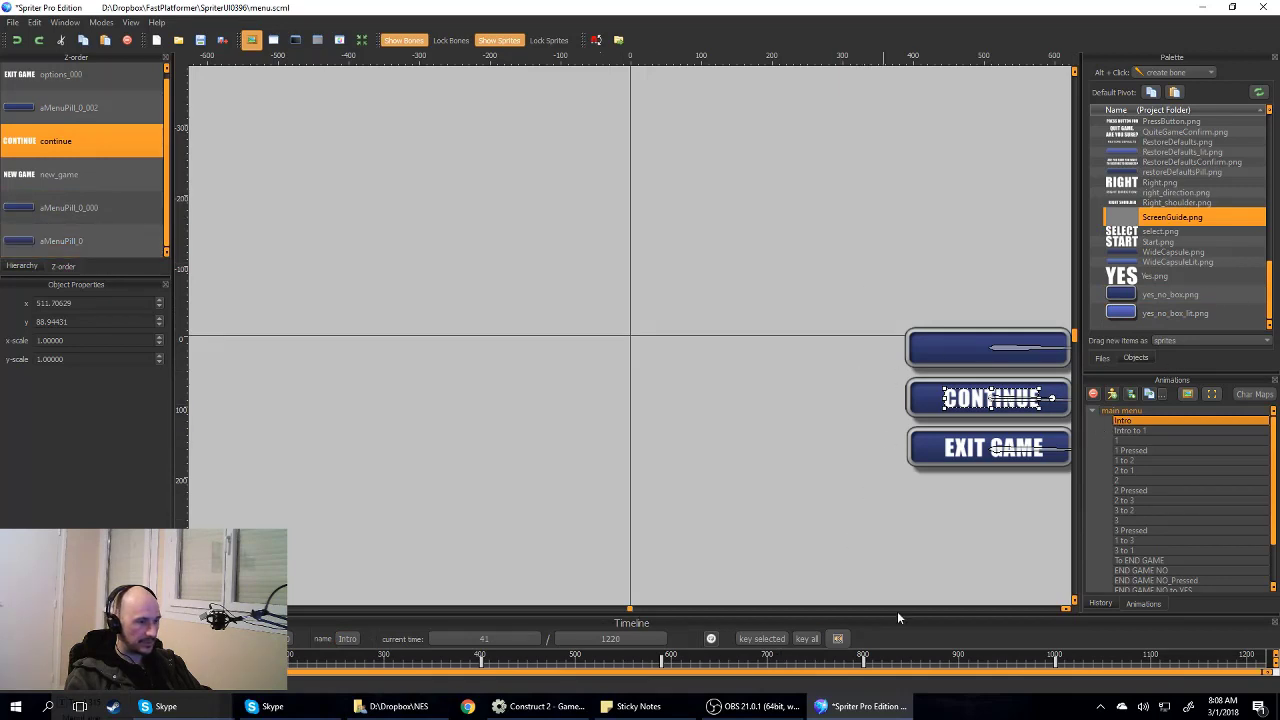
Step: View the "Intro to 1" and "1" animations, and return to the Intro animation with nothing selected
left_click(1135, 431)
left_click(1130, 441)
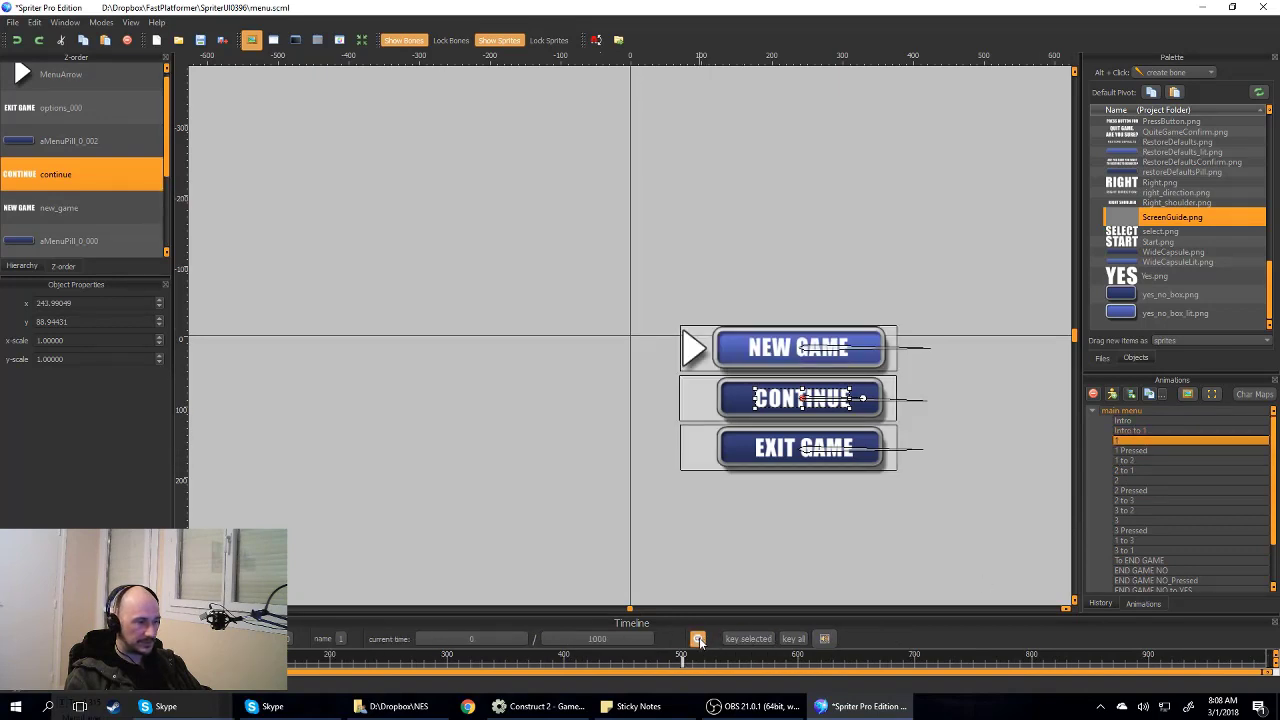
left_click(1125, 421)
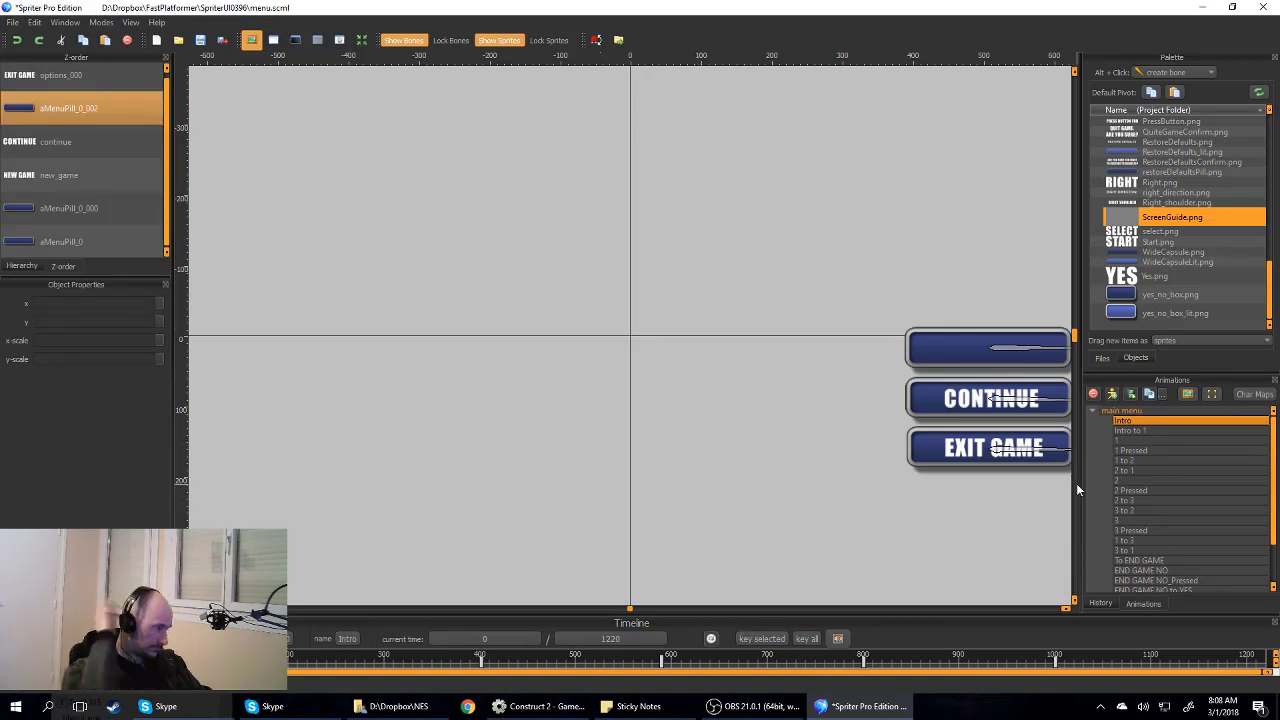
left_click(1020, 534)
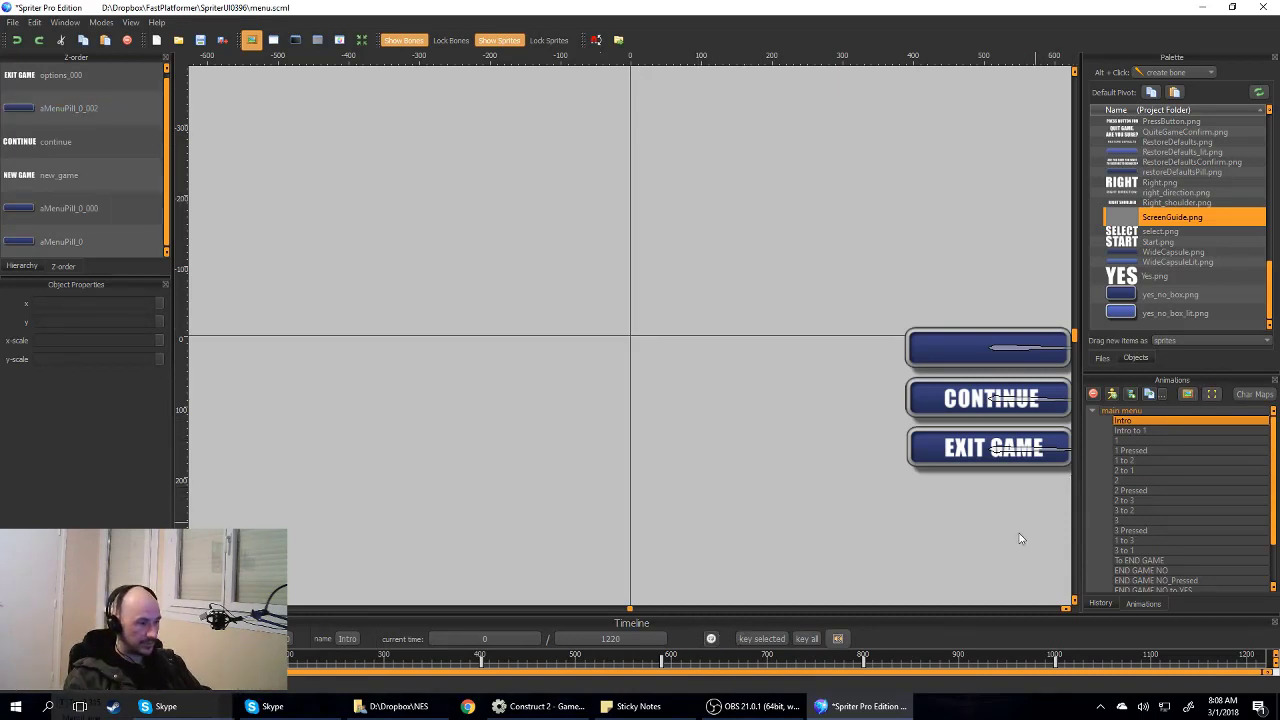
Step: Enlarge the timeline area to show its keyframe rows and scrub the Intro animation through to its end at 1220
left_click(629, 624)
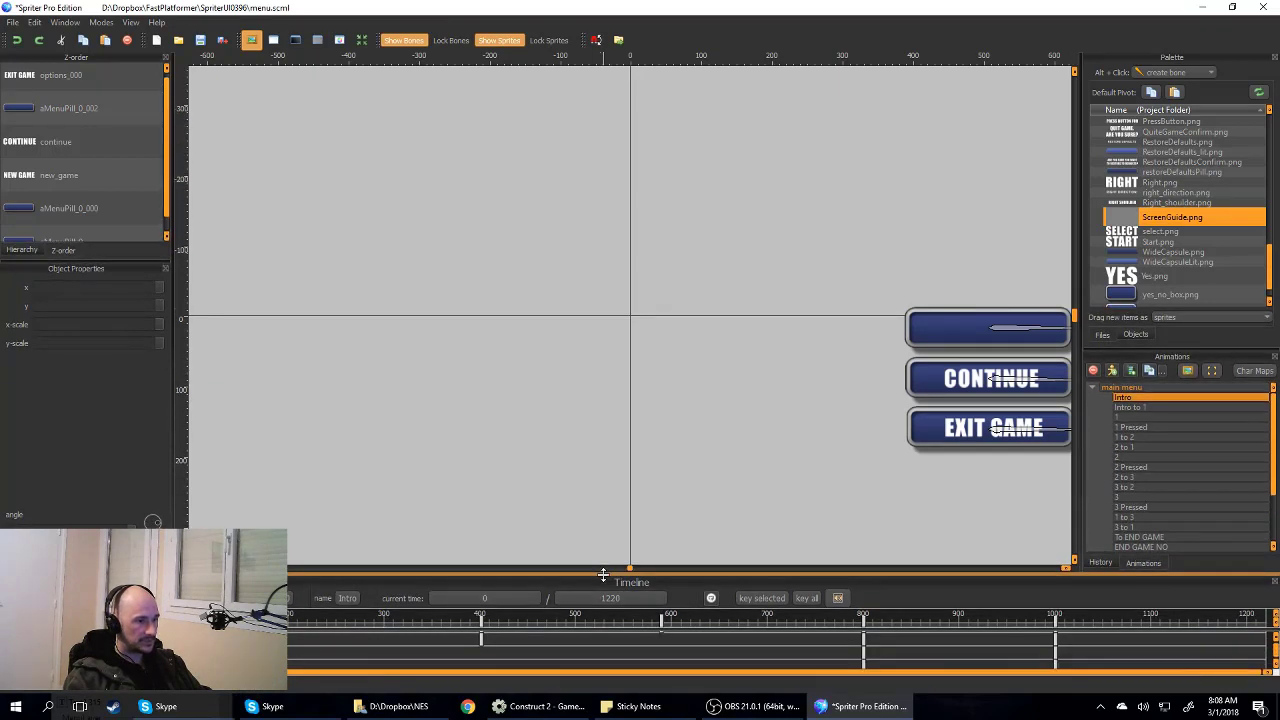
left_click_drag(467, 622, 1020, 622)
left_click_drag(1128, 627, 1266, 624)
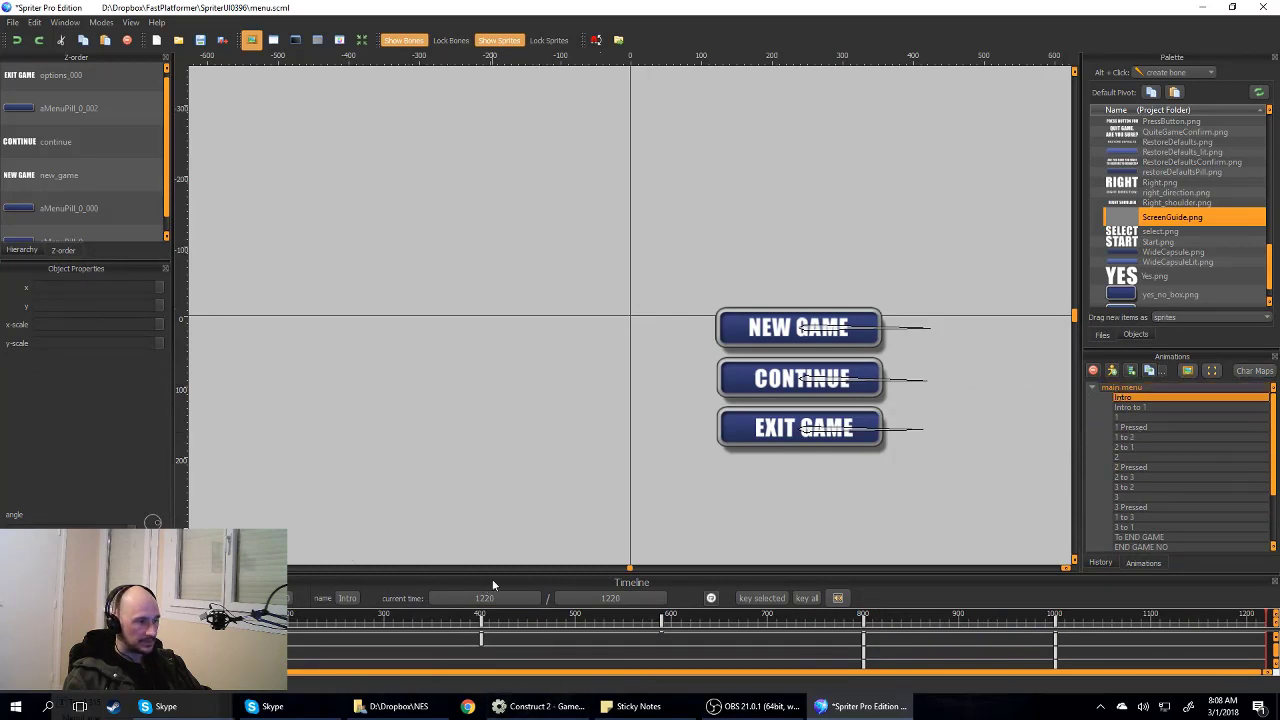
left_click_drag(492, 577, 501, 457)
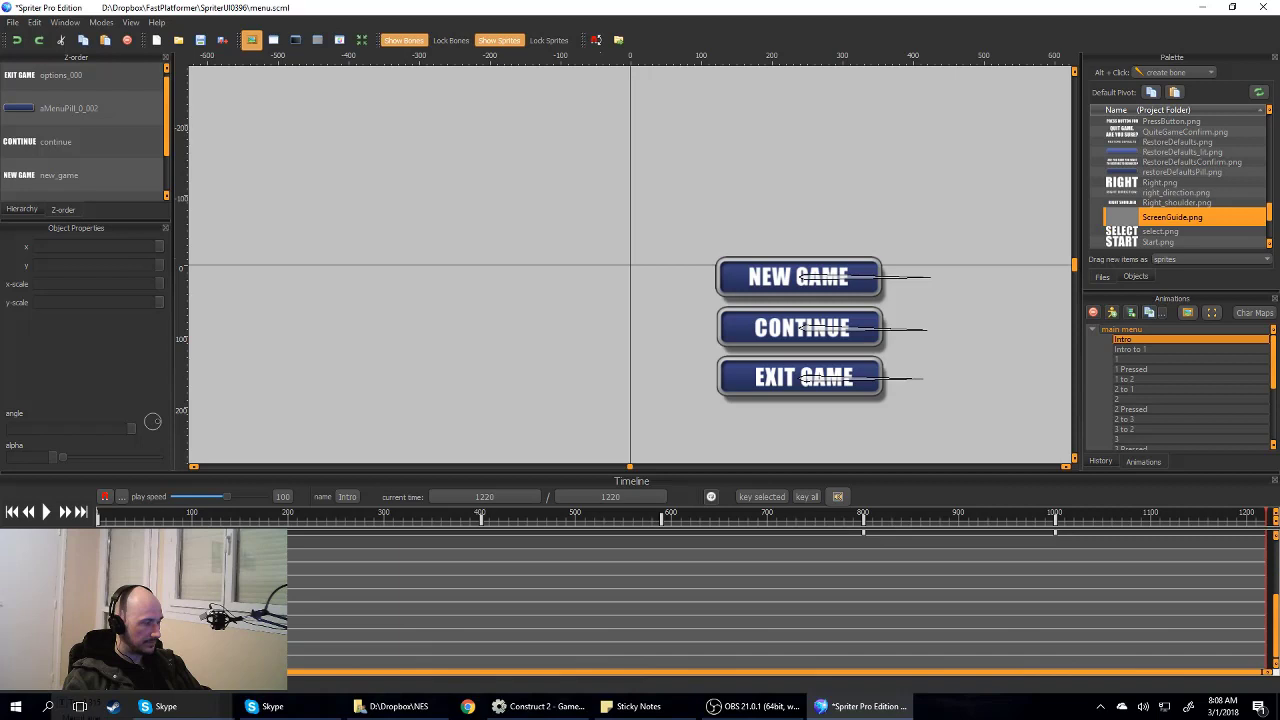
scroll(776, 600, "up", 2)
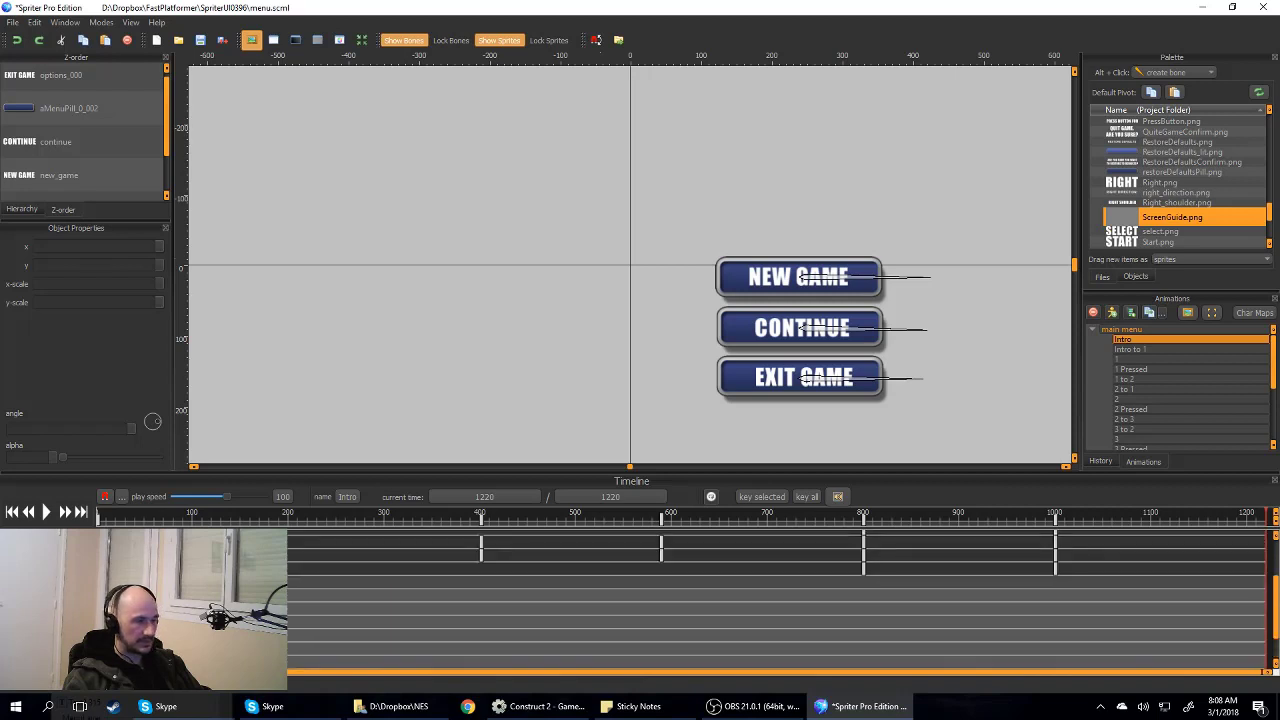
Step: Scrub the start of the Intro animation, return to time 0, and examine the metadata variables keyed there, including NextAnim
left_click(1125, 349)
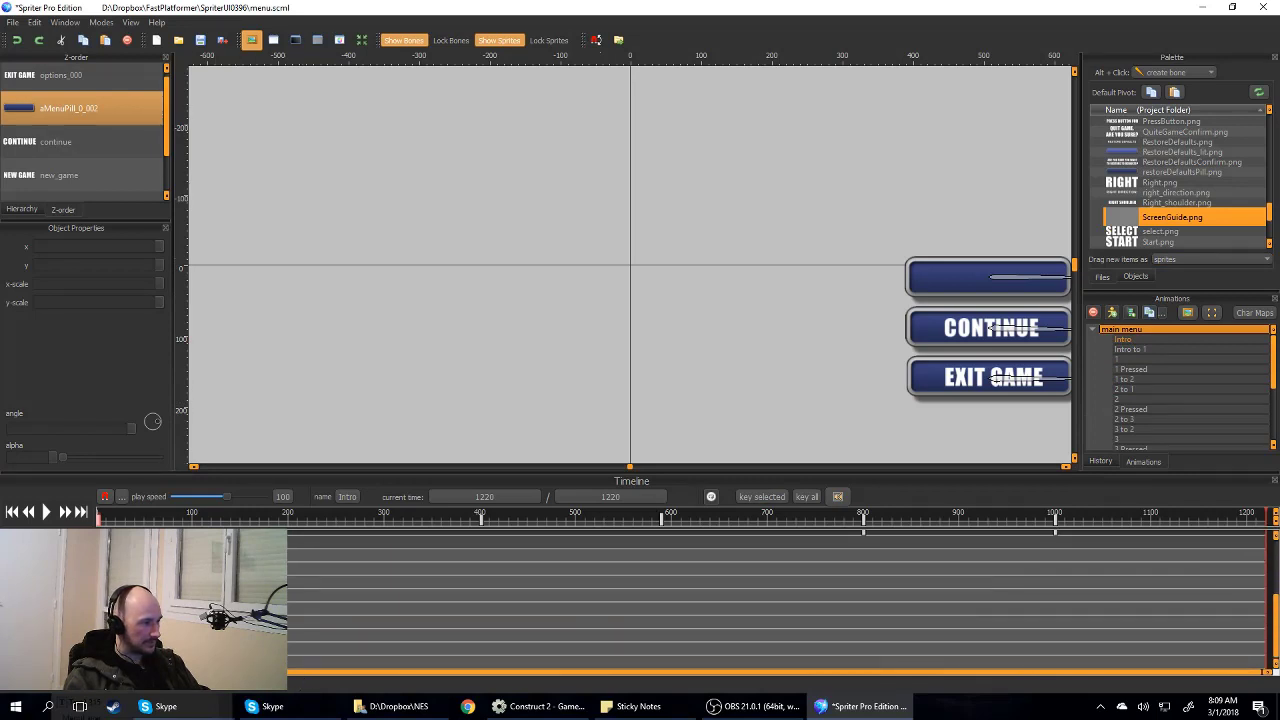
left_click_drag(140, 518, 355, 527)
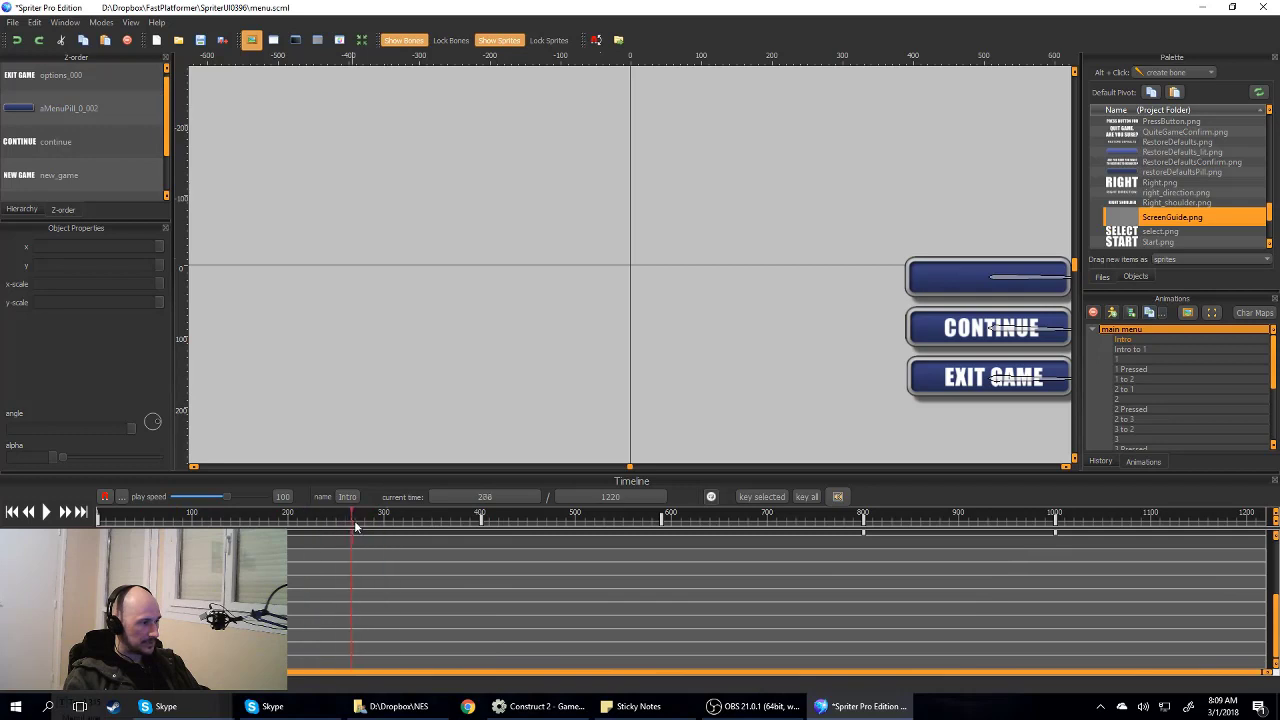
key("Home")
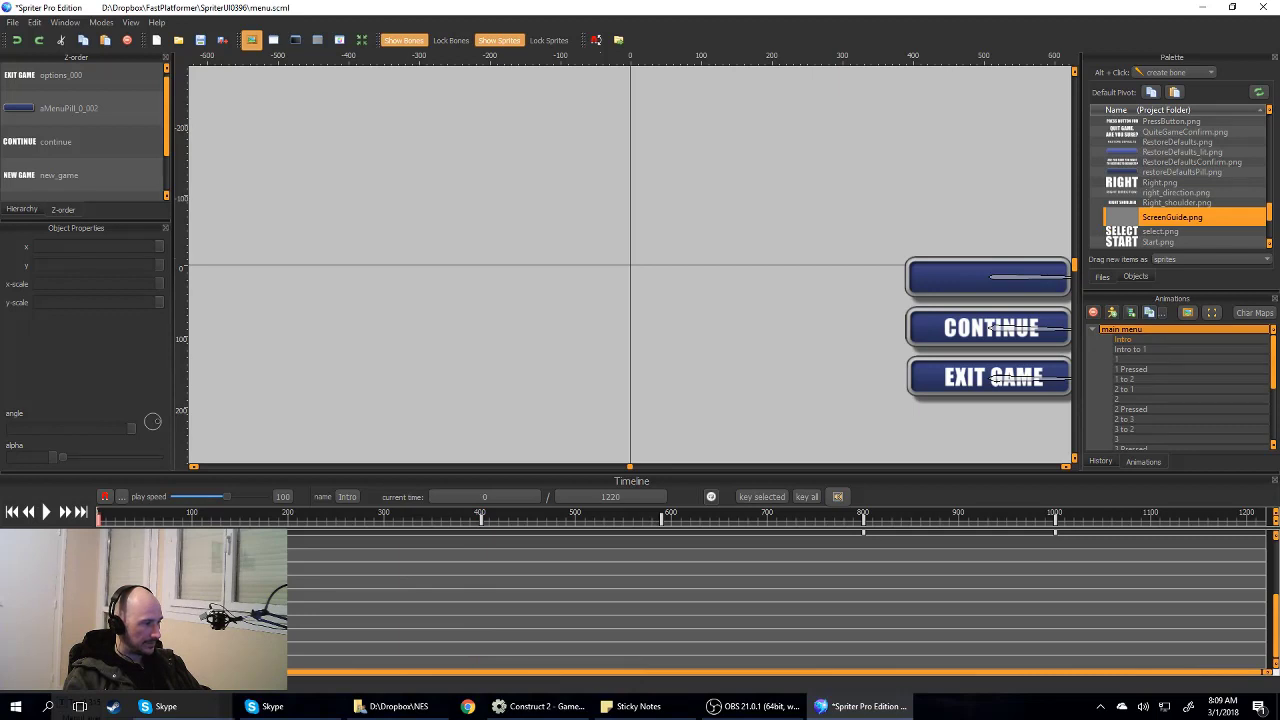
left_click(711, 496)
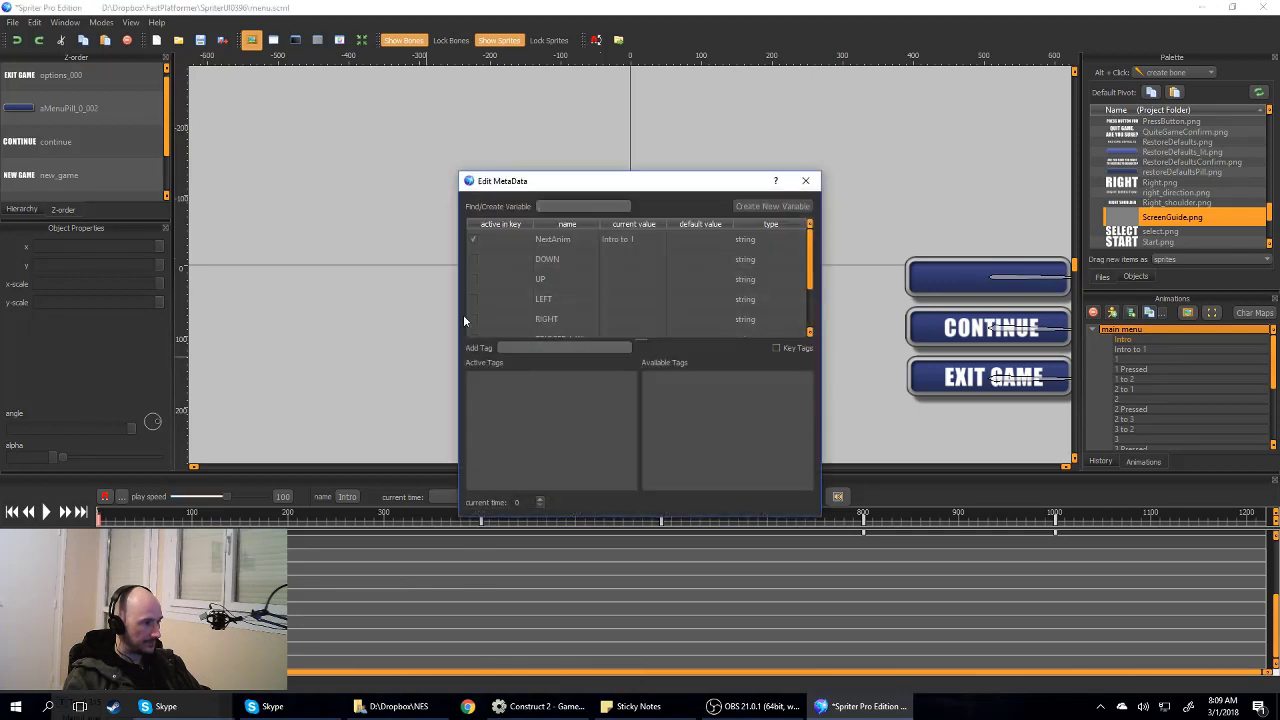
left_click(590, 268)
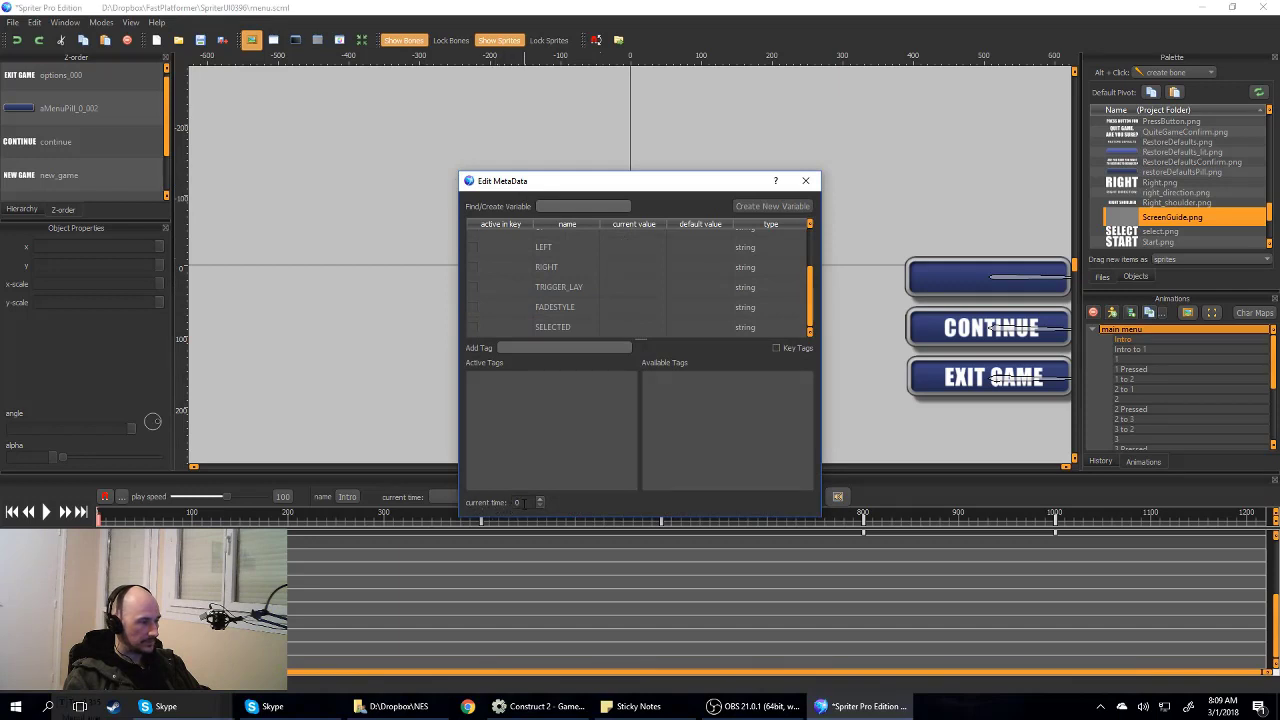
double_click(528, 503)
left_click(805, 180)
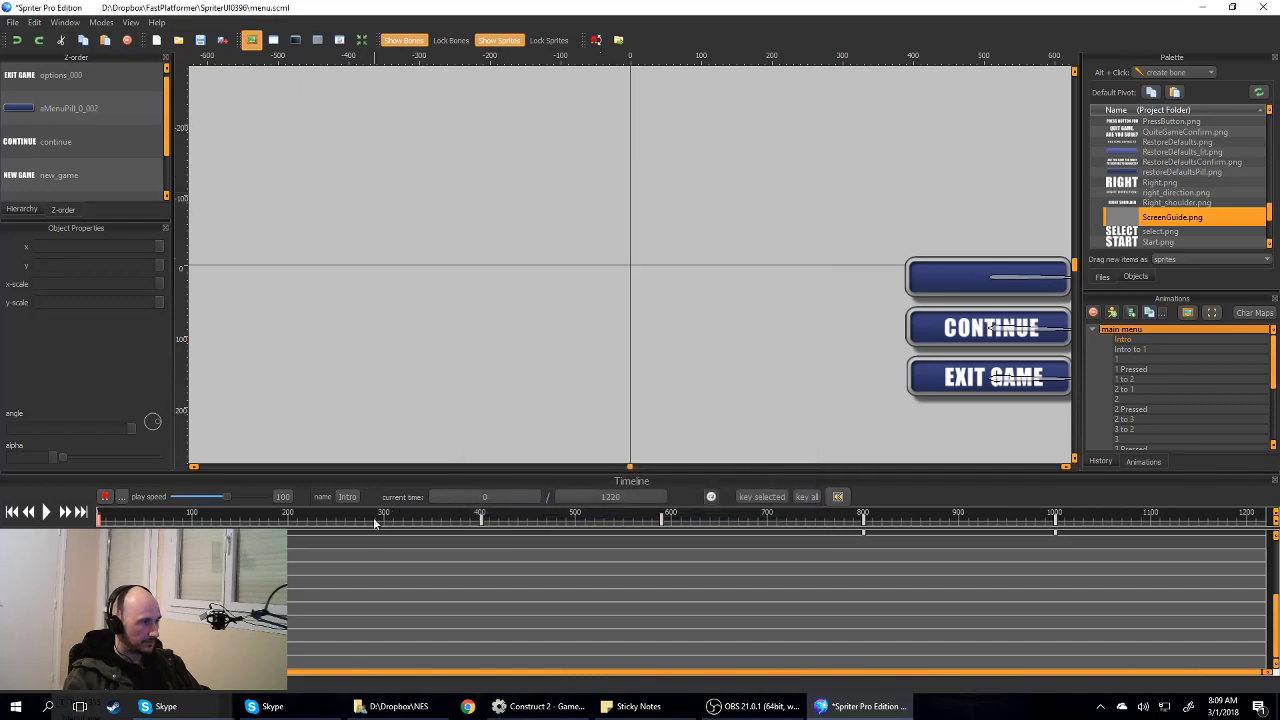
Step: Open the Intro animation's metadata editor, set its current time to 400, and look through the variable list
left_click(481, 519)
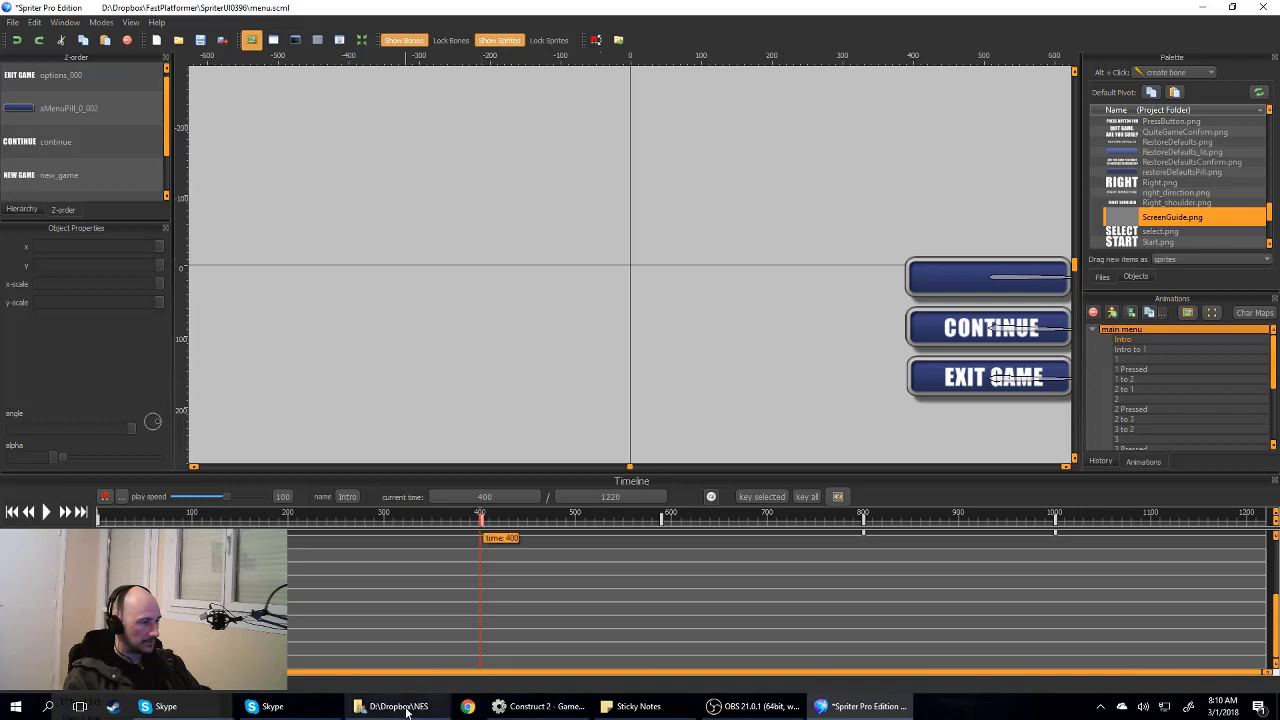
double_click(437, 667)
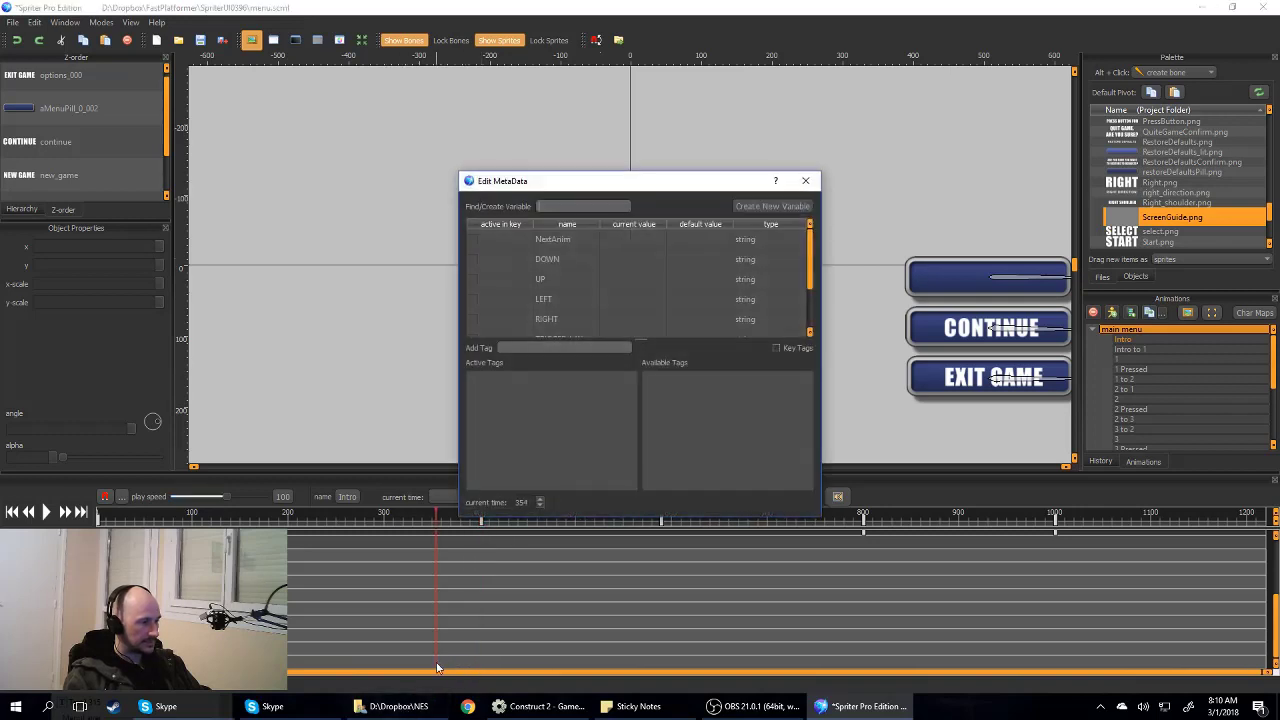
double_click(522, 502)
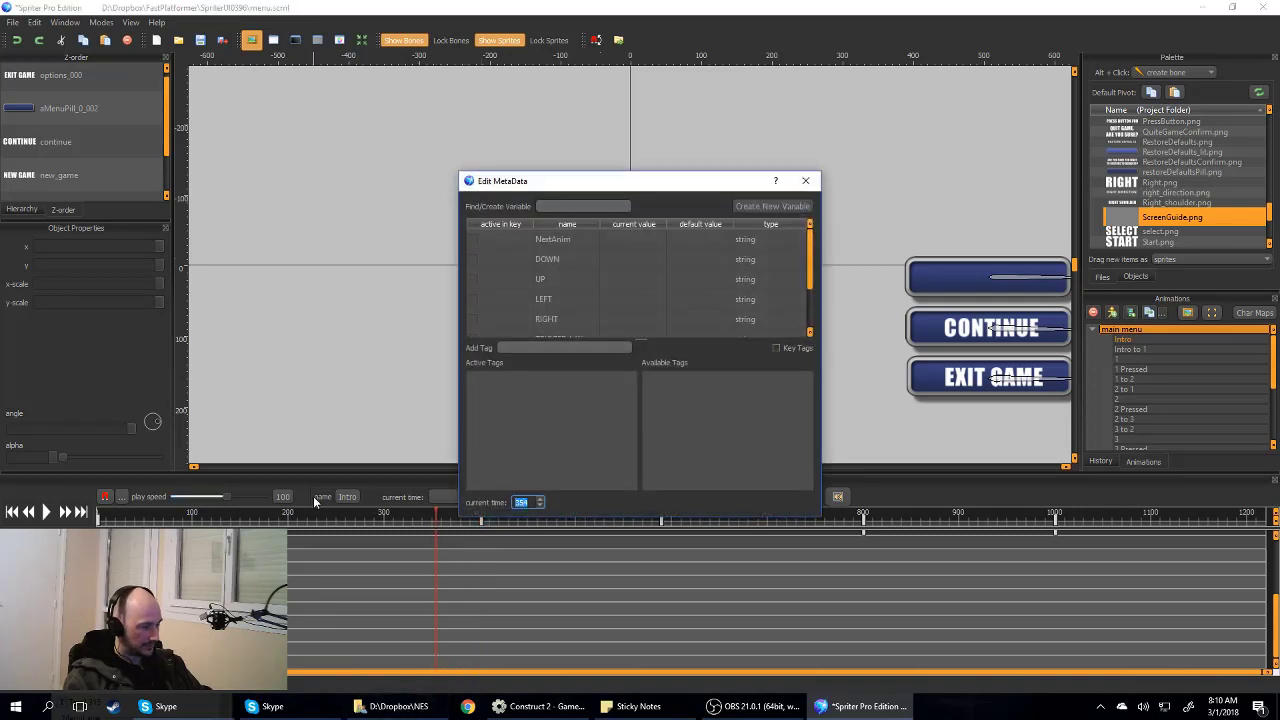
type("400")
key("Return")
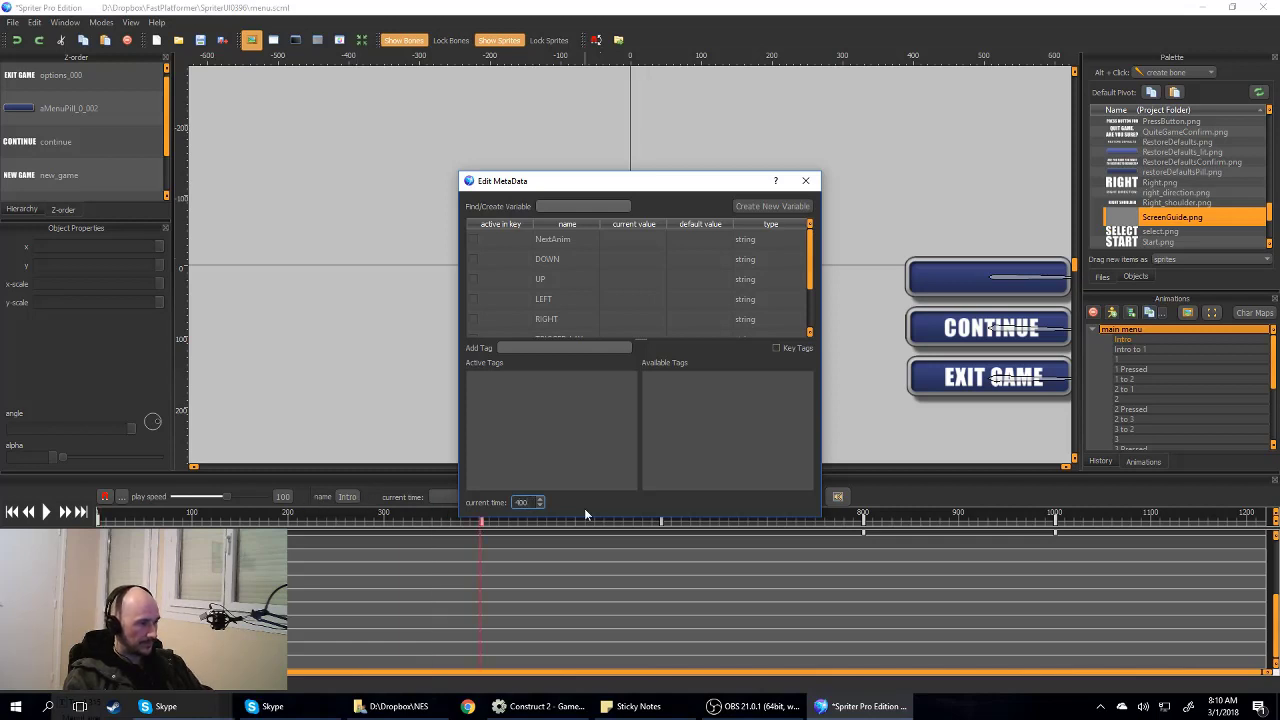
left_click(539, 462)
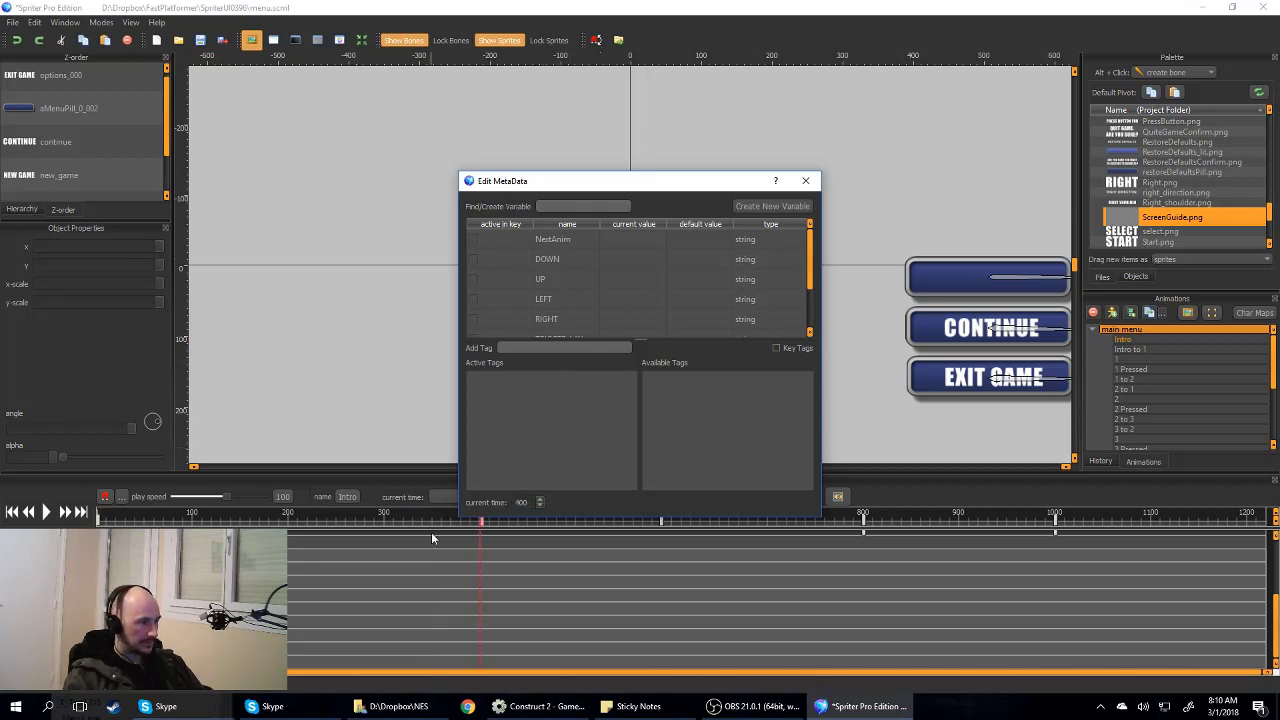
scroll(763, 280, "down", 1)
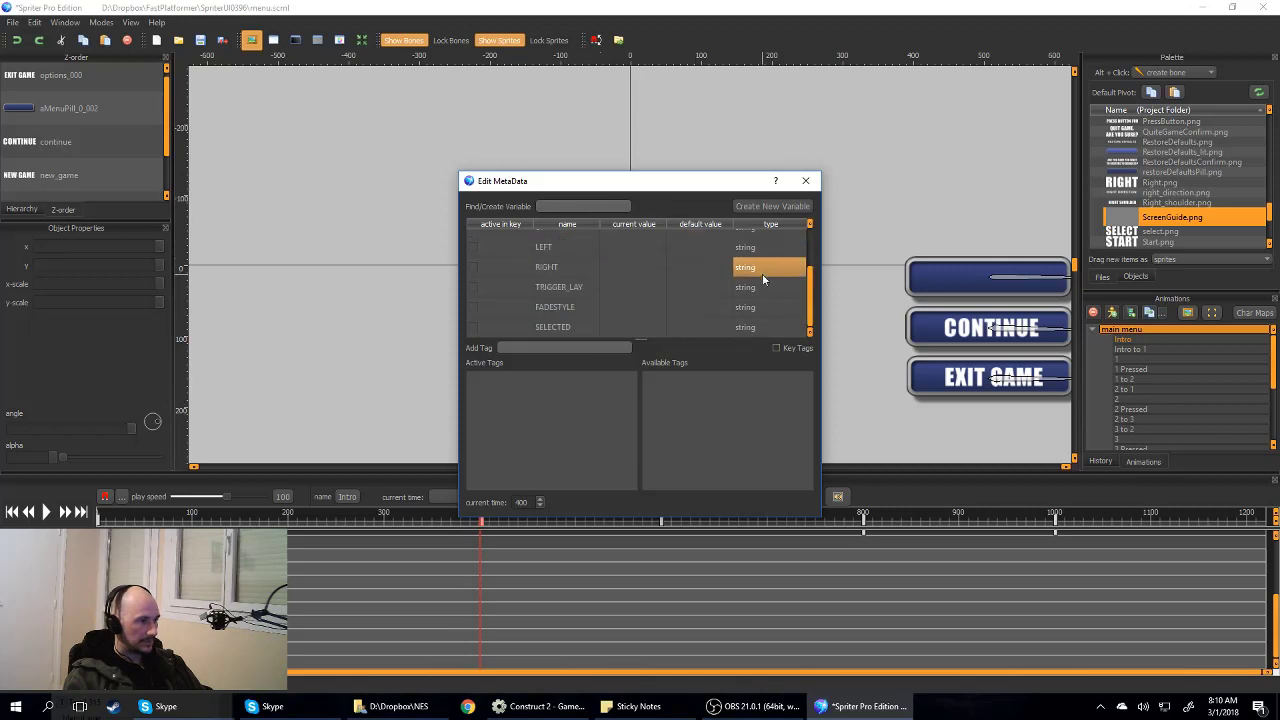
scroll(555, 300, "up", 1)
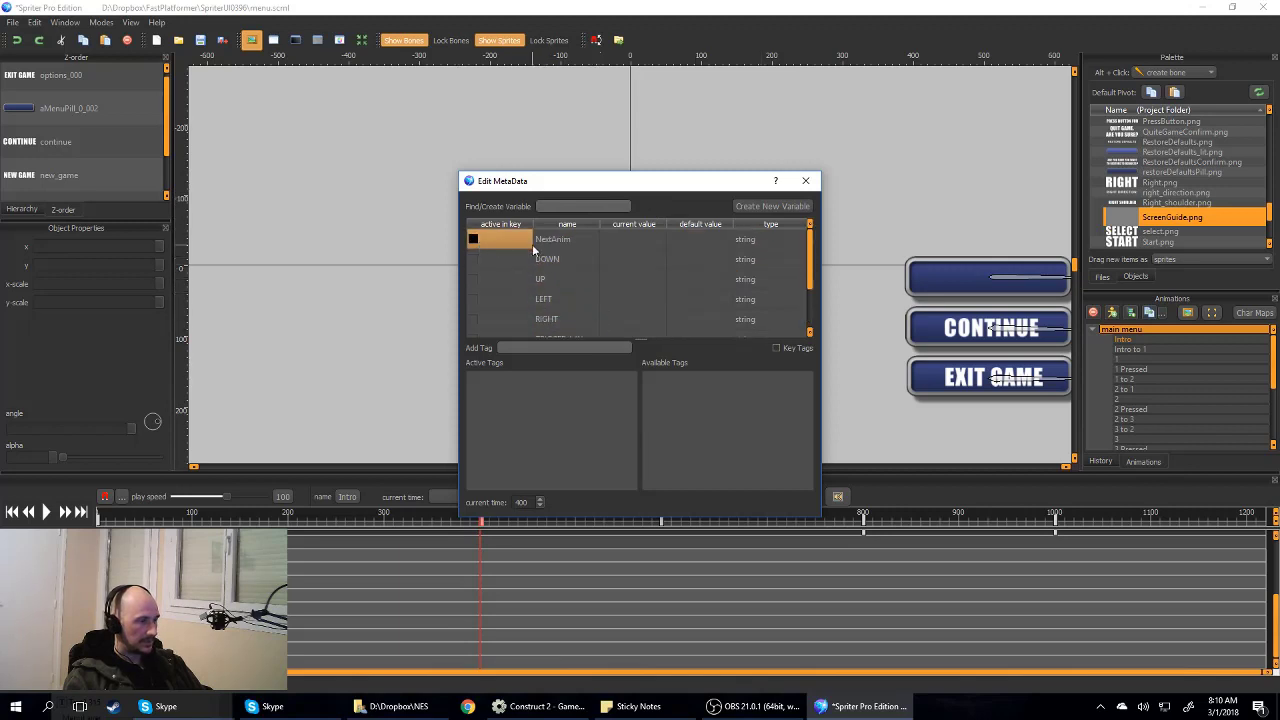
scroll(640, 268, "down", 1)
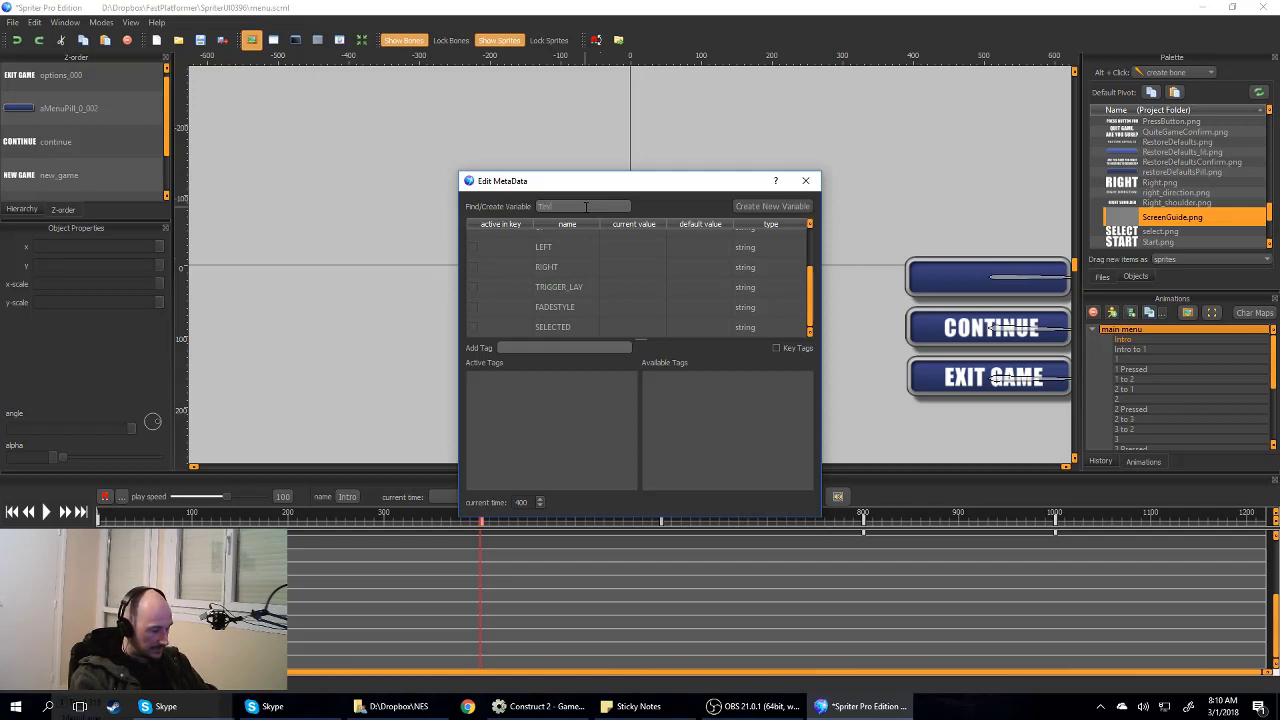
Step: Create a new metadata variable named TextVariable of type string (text) with the default value MobyDick
type("N")
type("ariable")
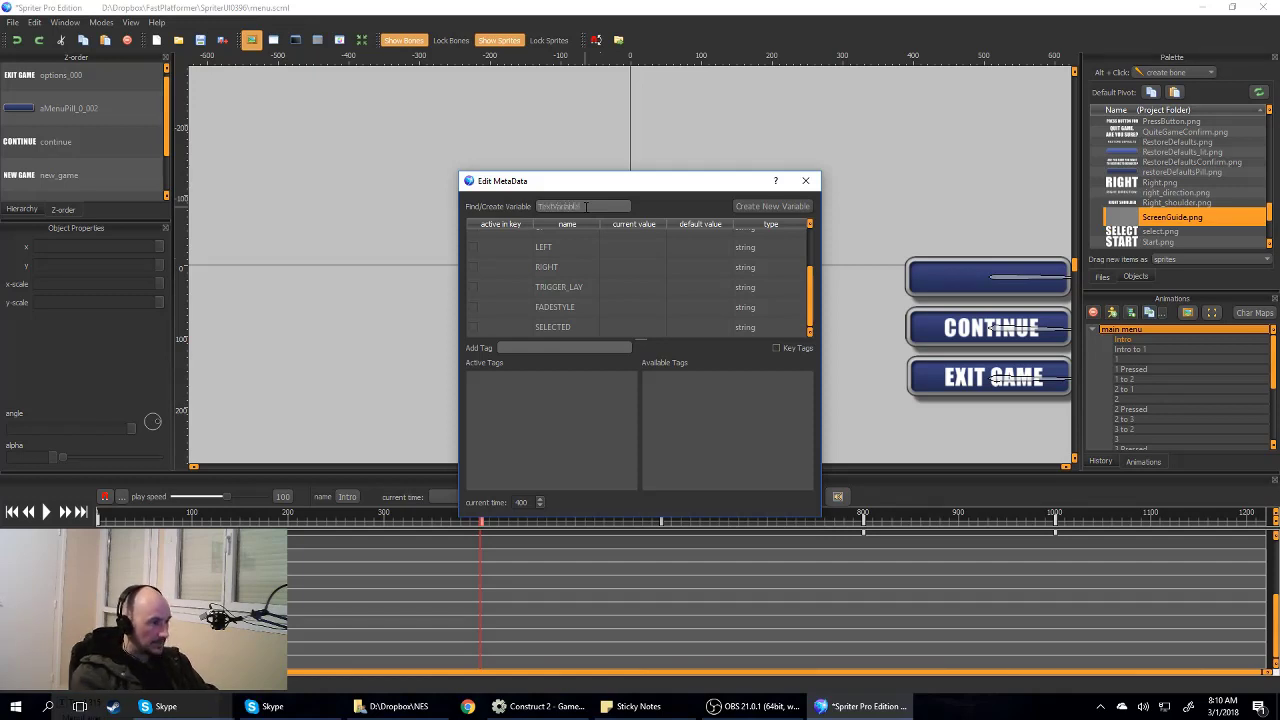
left_click(768, 206)
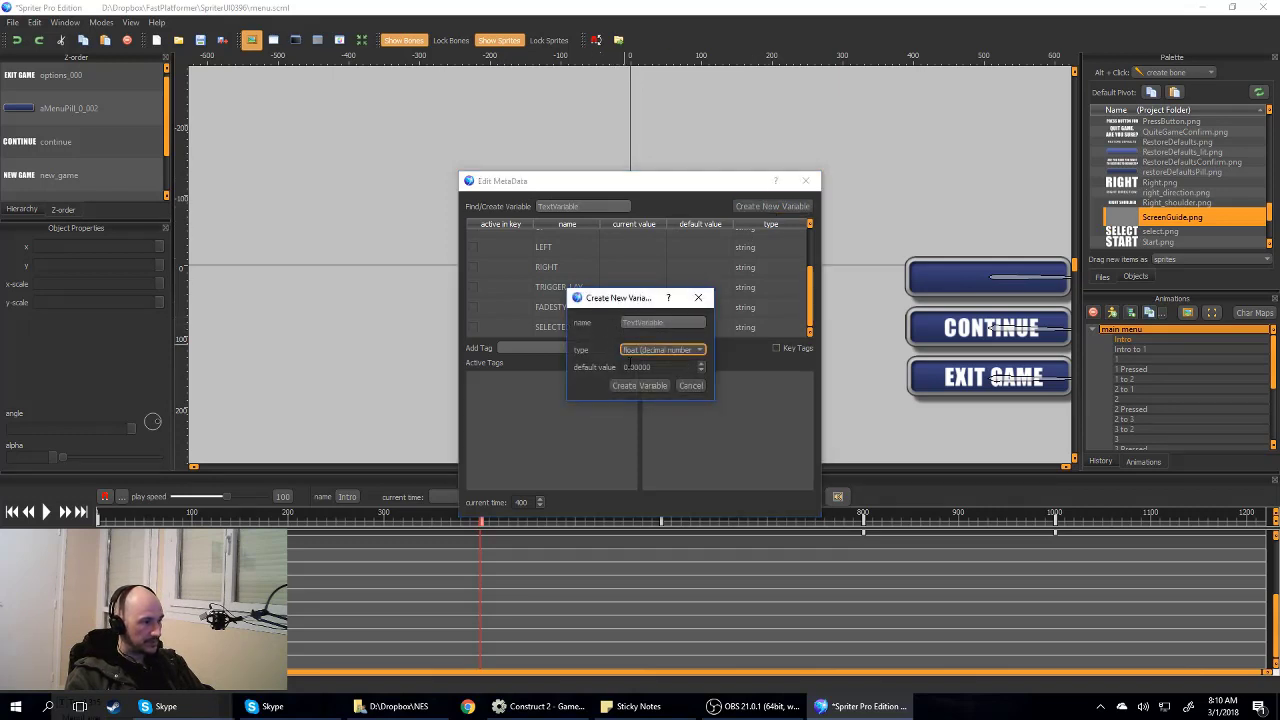
left_click(679, 350)
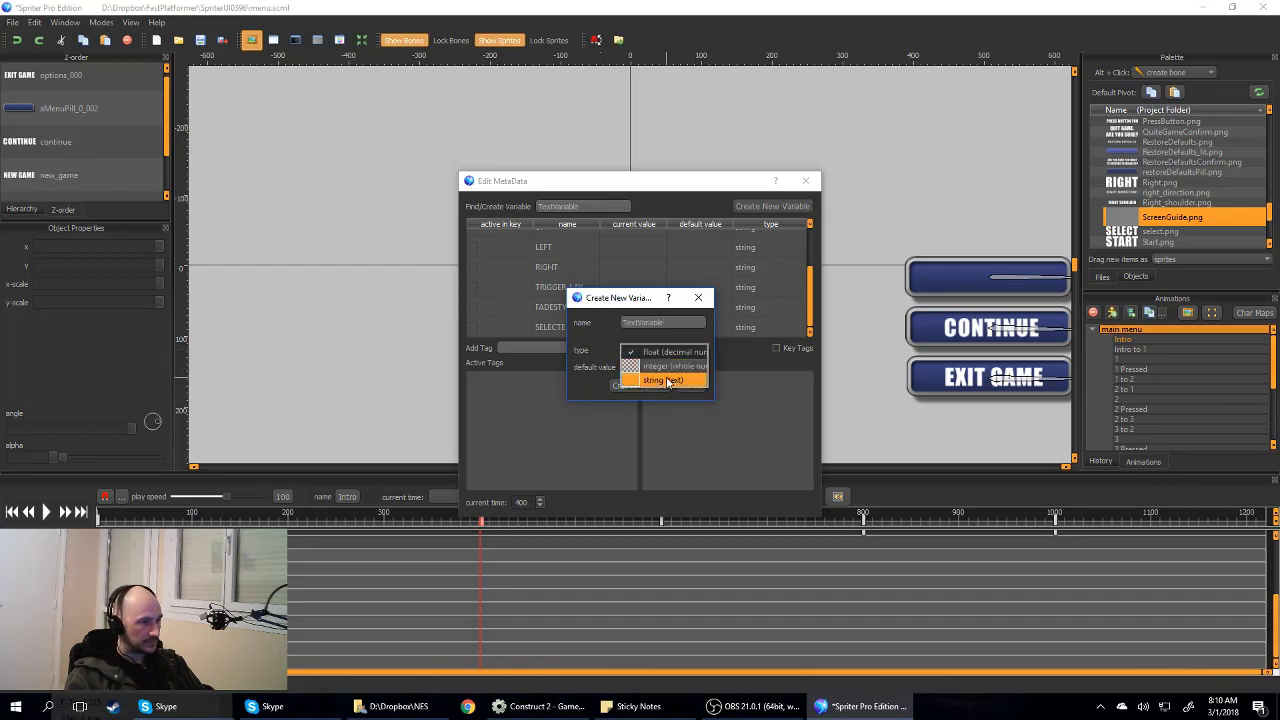
left_click(658, 384)
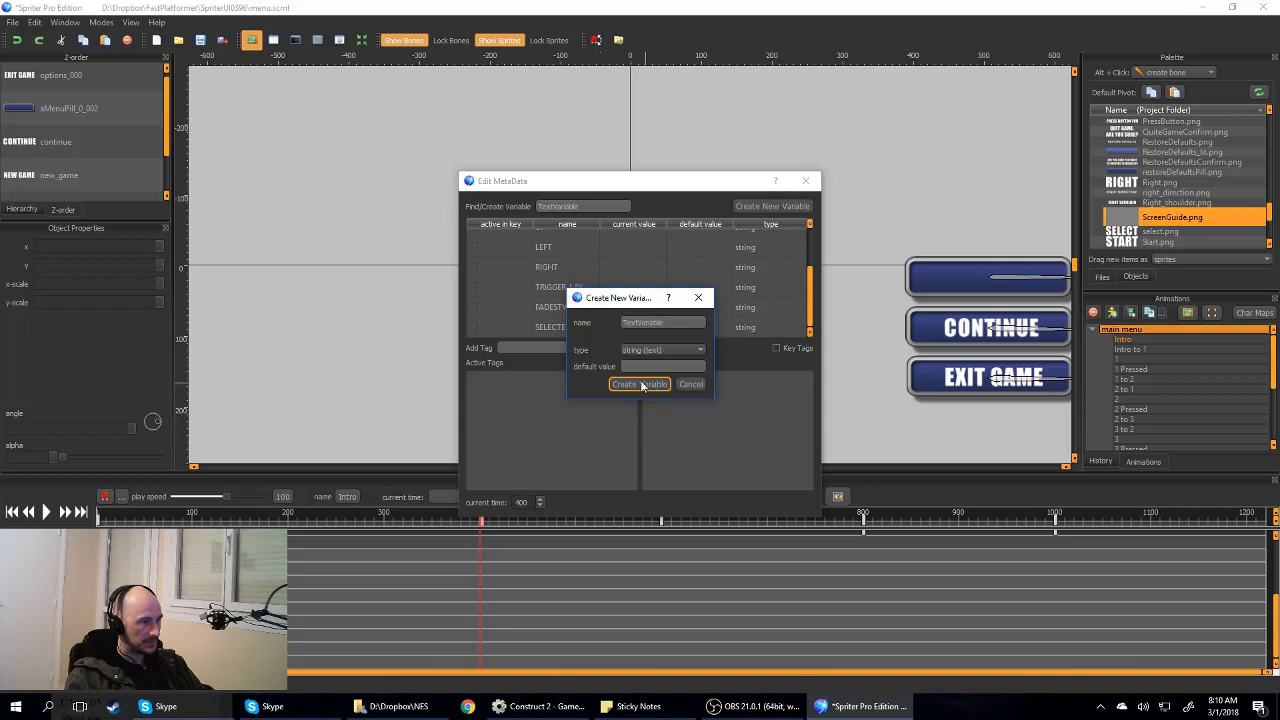
left_click(654, 367)
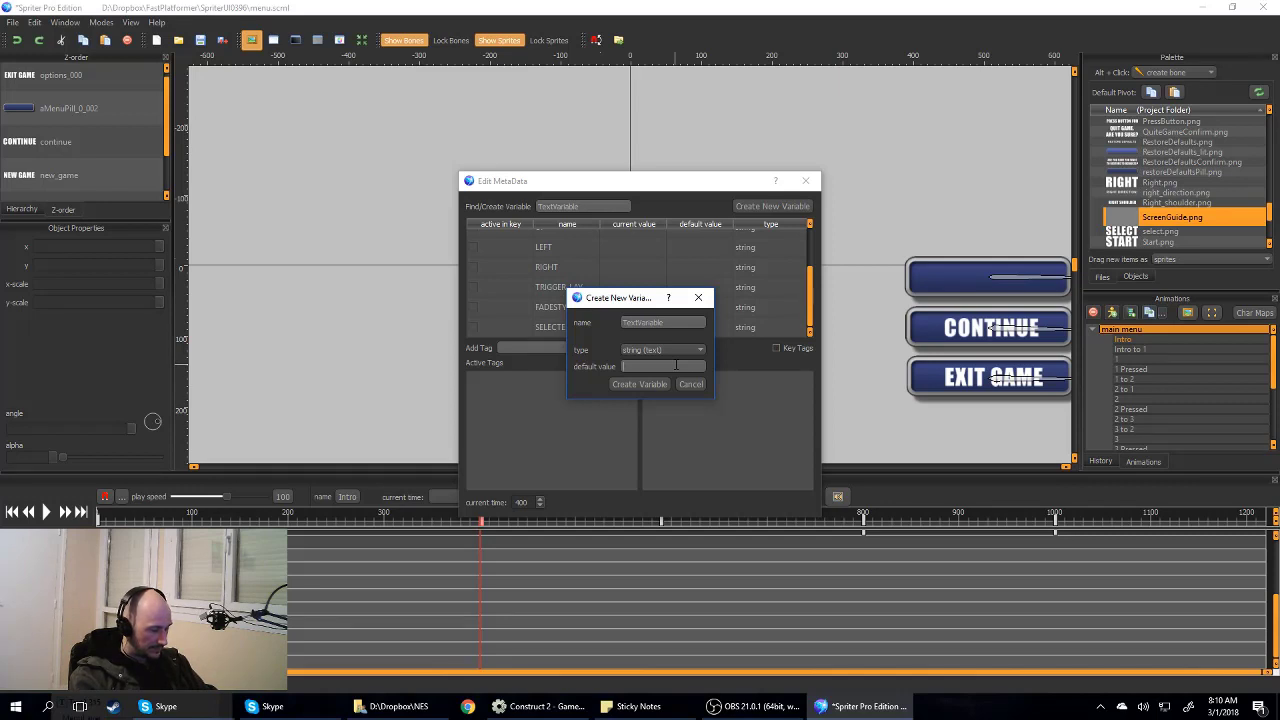
type("MainC")
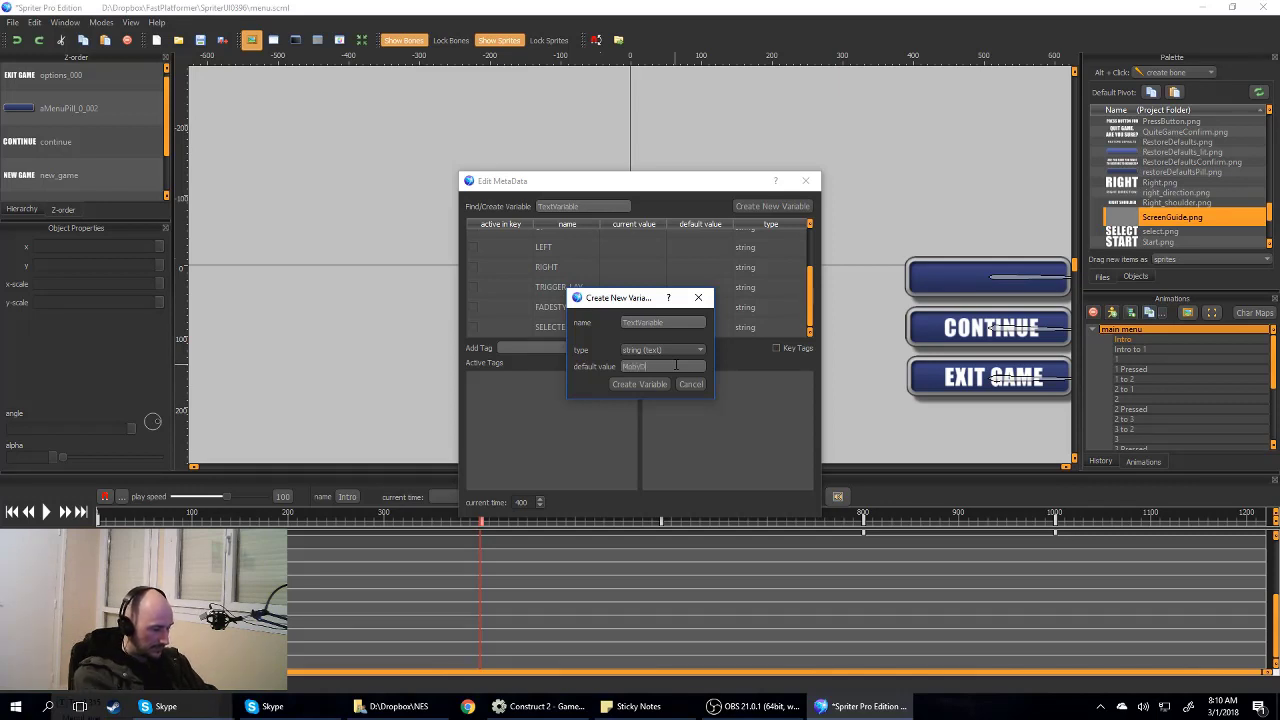
type("ick")
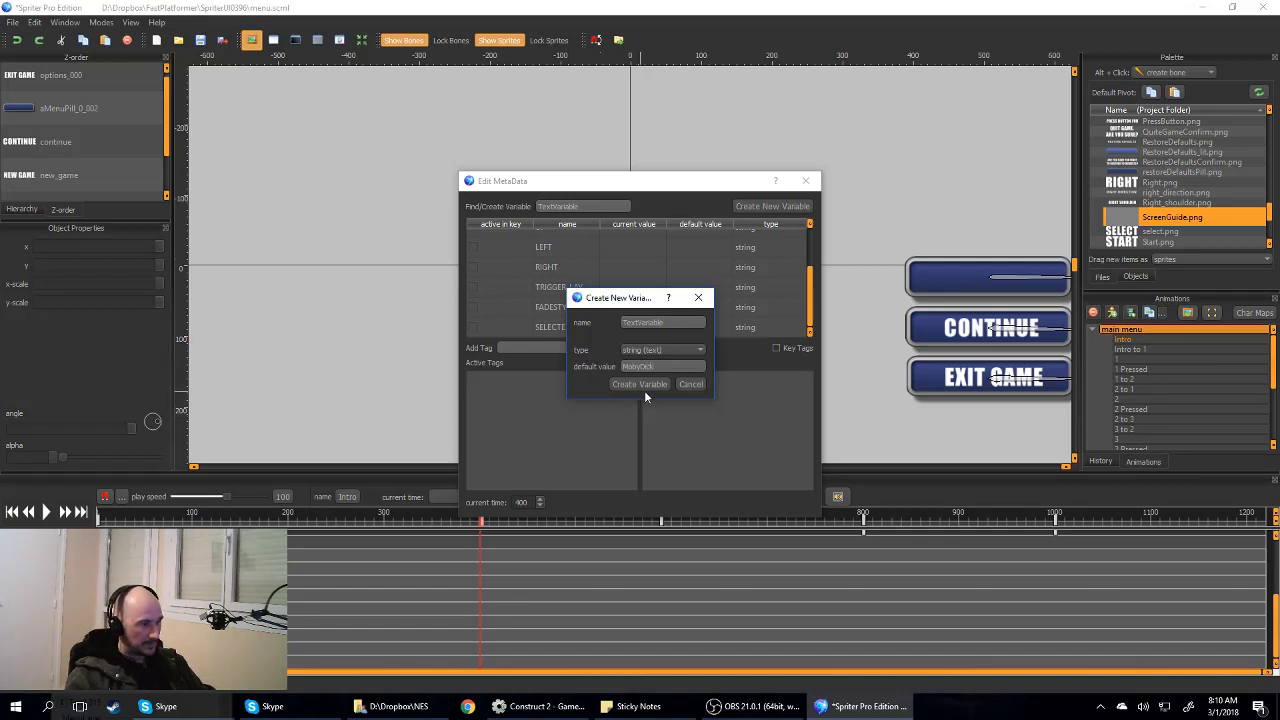
left_click(643, 388)
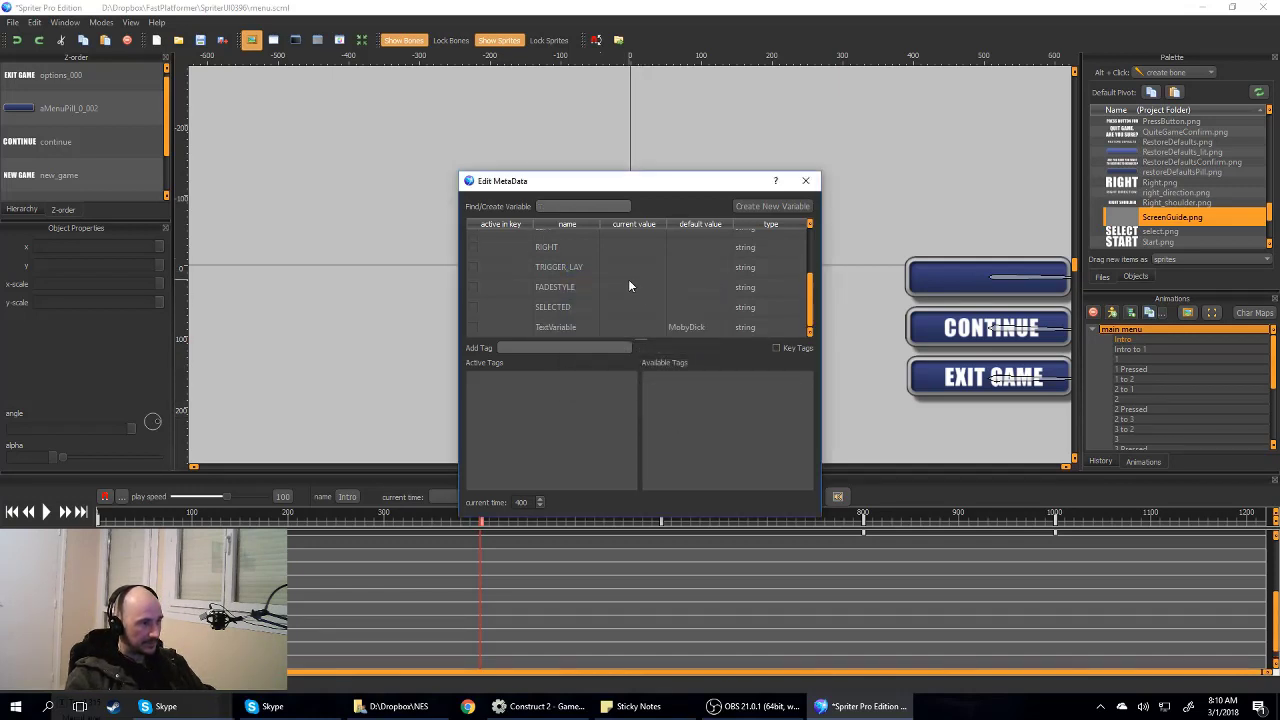
Step: Make TextVariable active in the key at time 400, open its current value for editing, and close the metadata editor
left_click(473, 329)
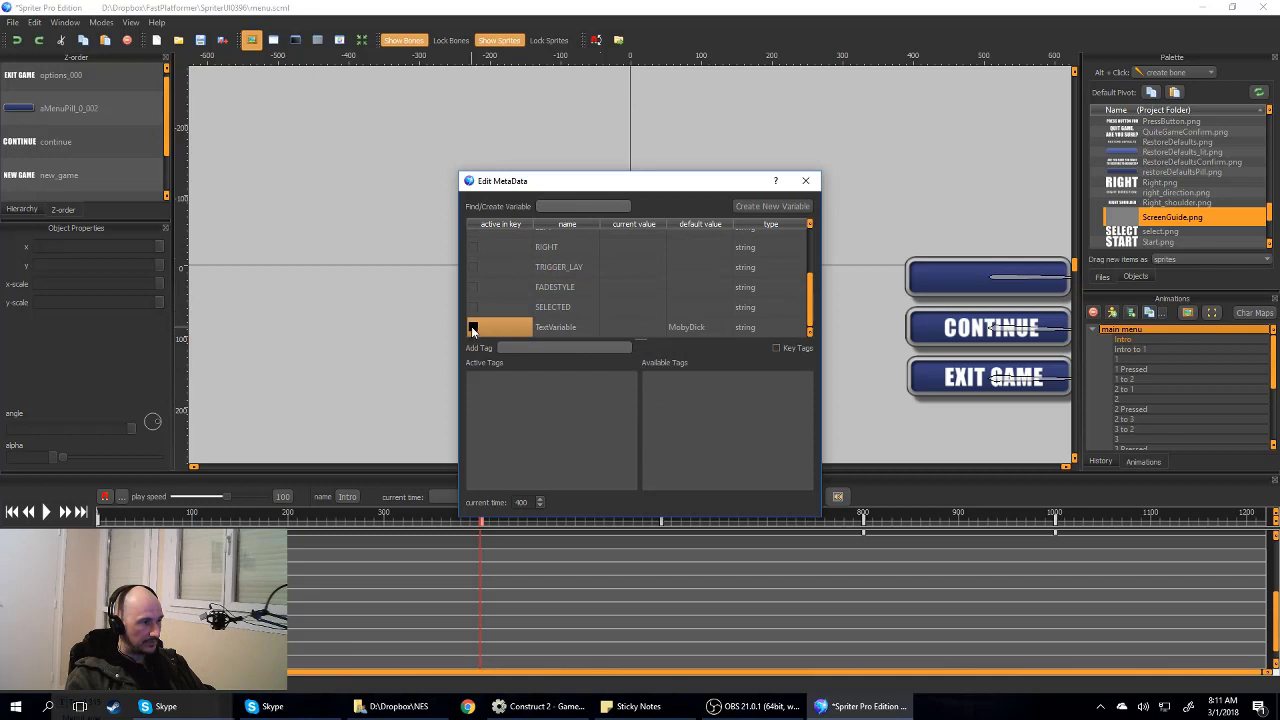
left_click(550, 324)
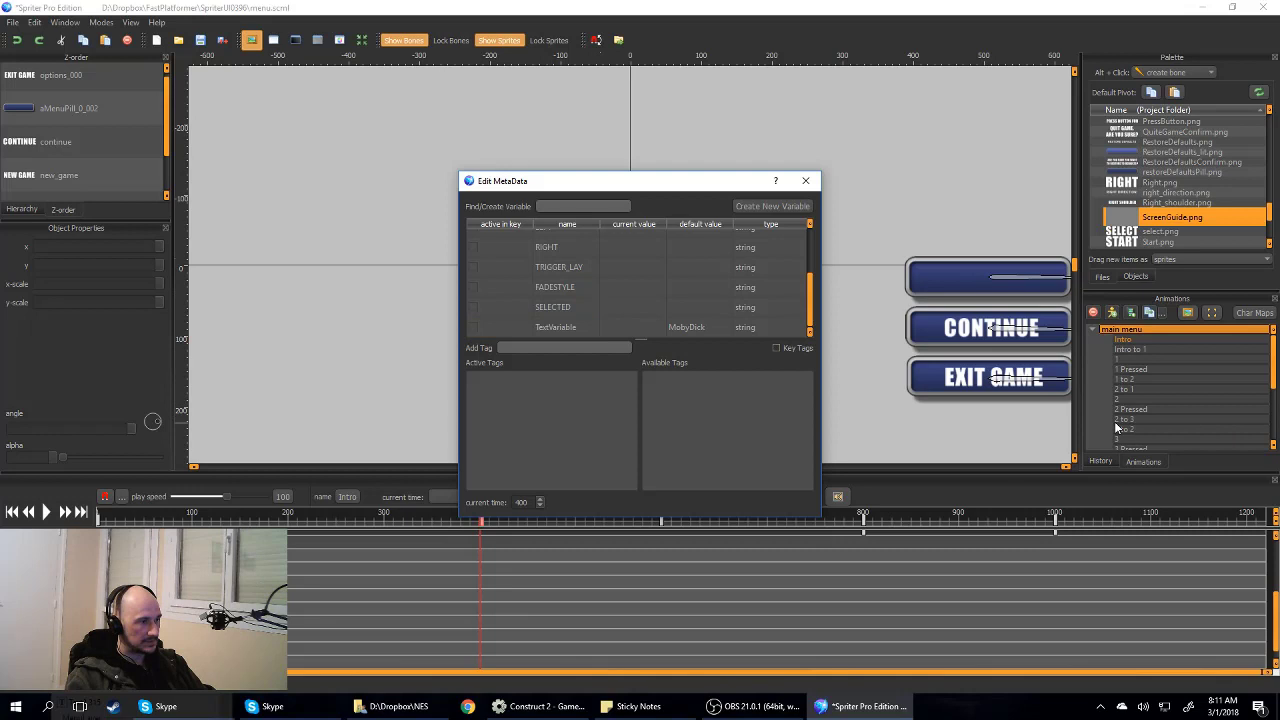
left_click(474, 329)
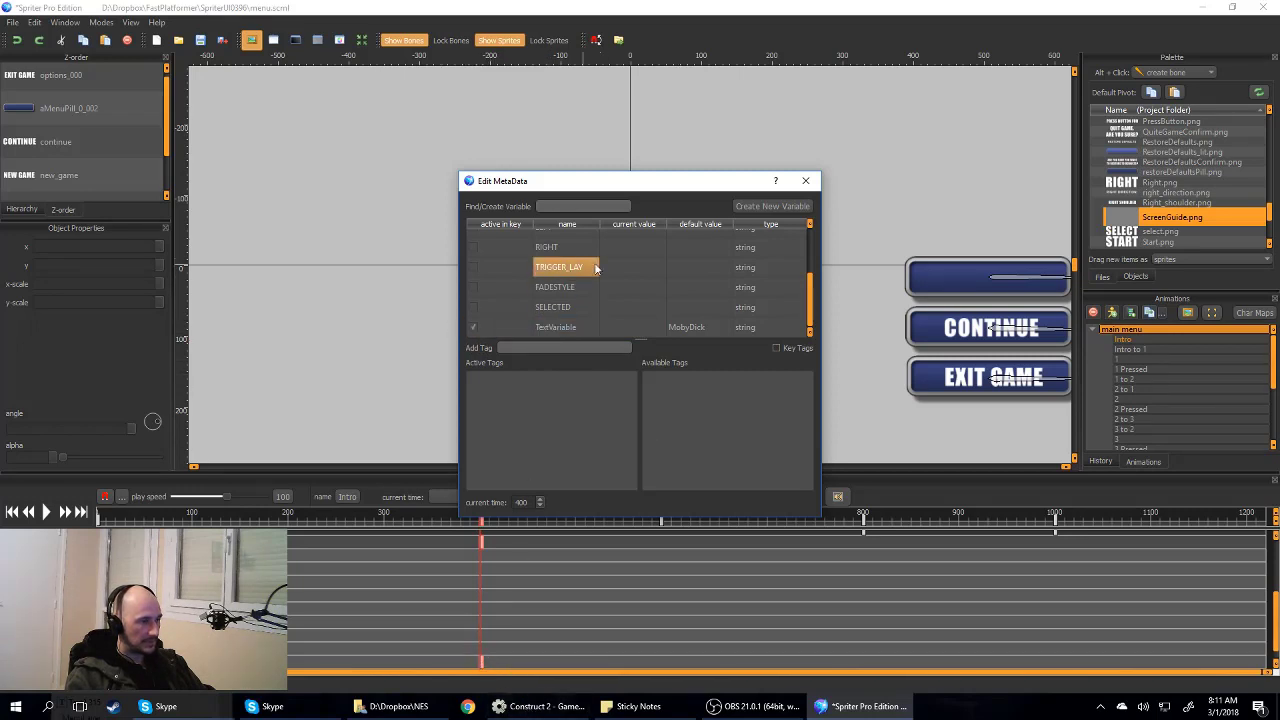
double_click(623, 327)
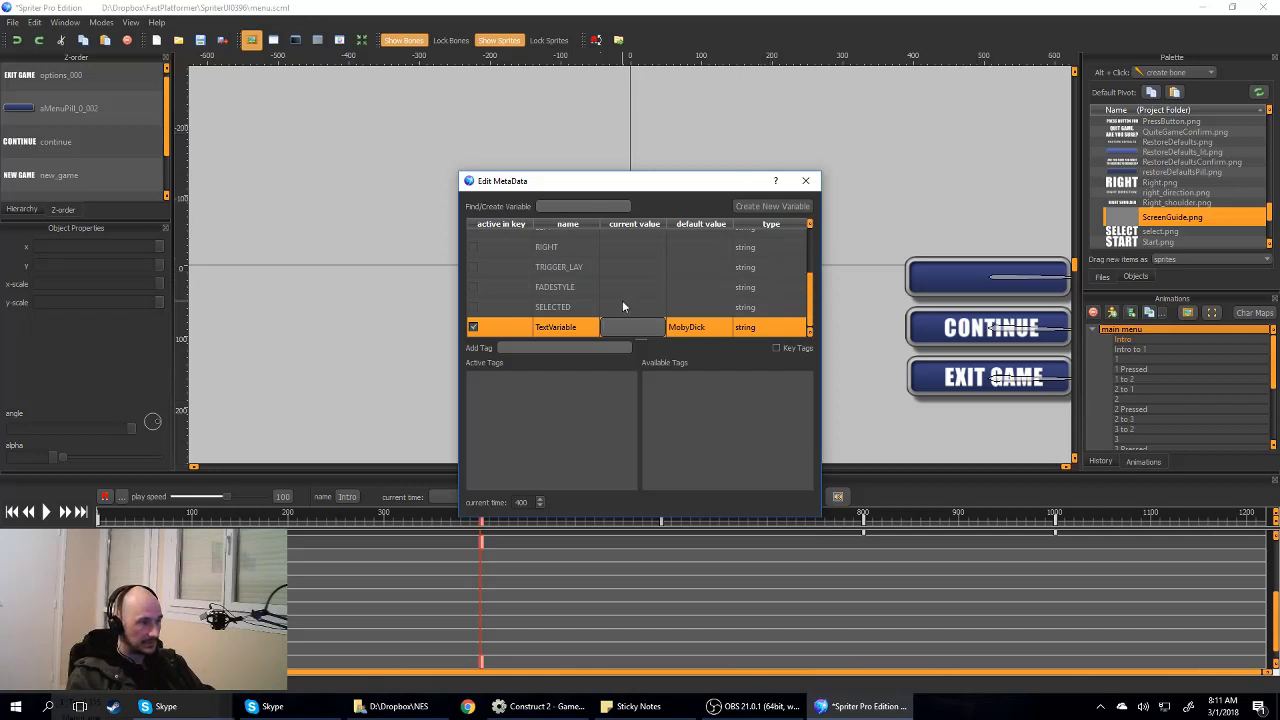
scroll(630, 298, "up", 2)
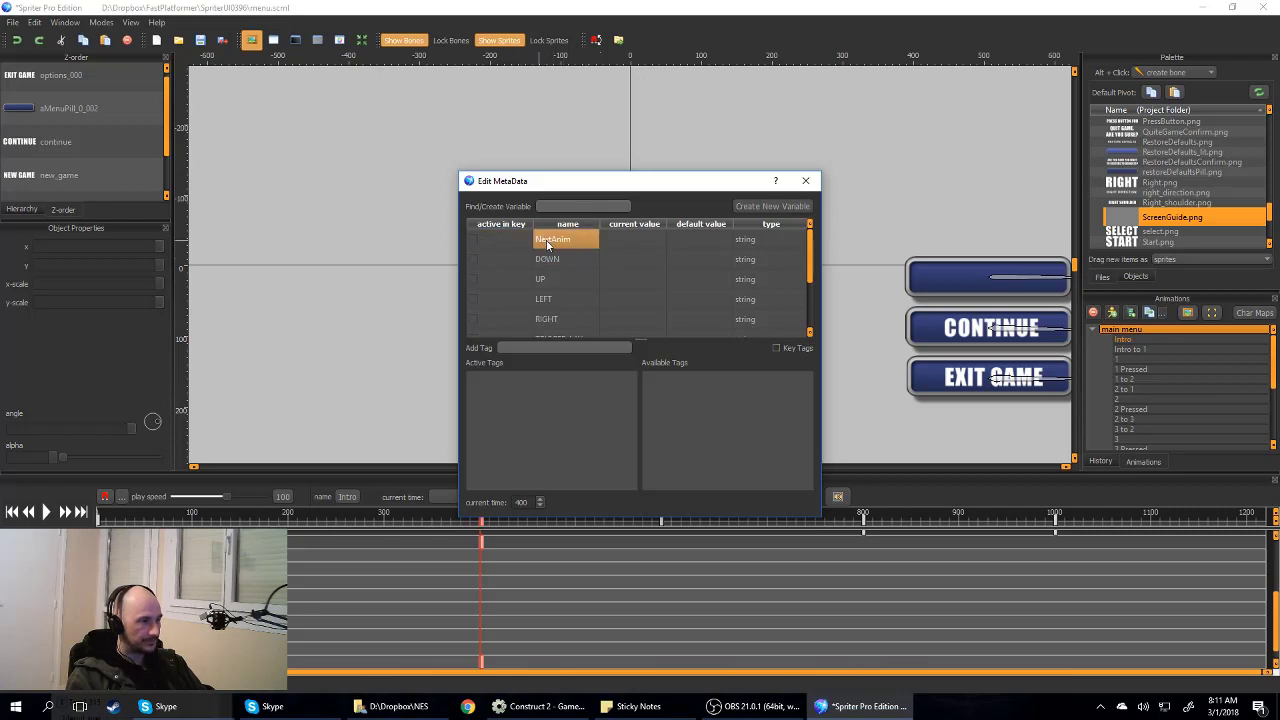
left_click(805, 181)
Step: Return to the start of the Intro animation and look through its metadata variables at time 1
left_click(28, 511)
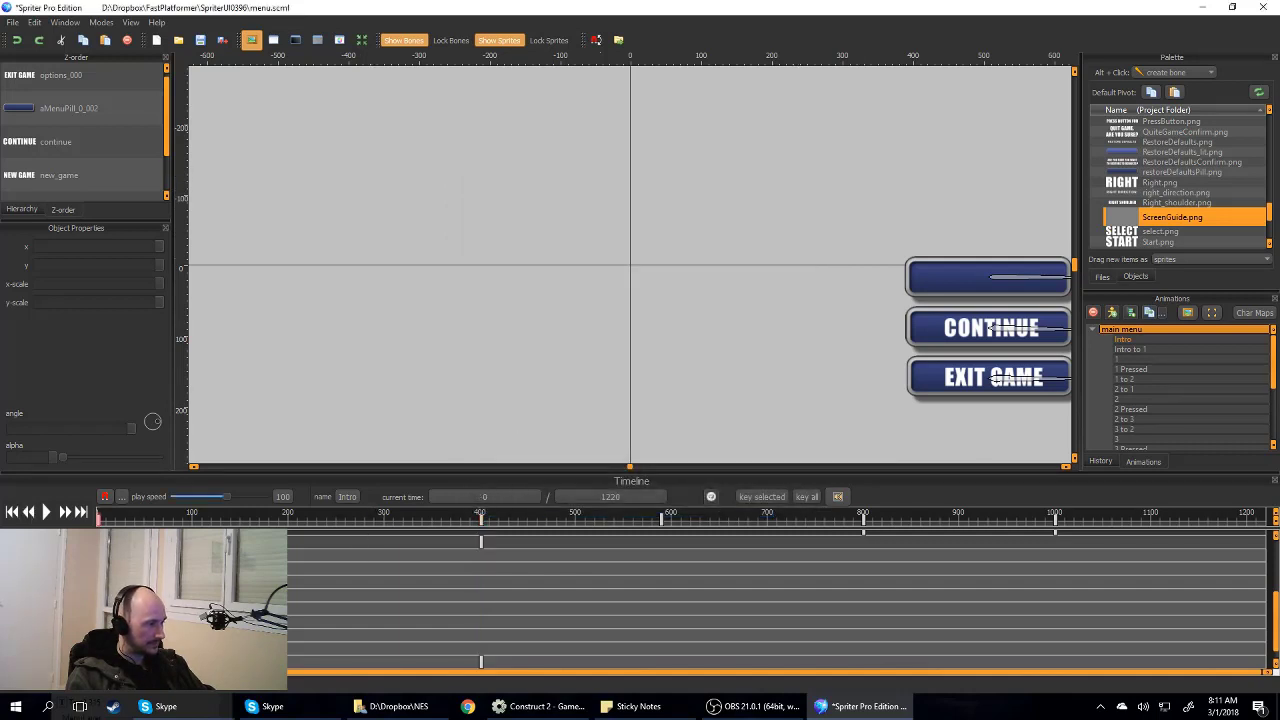
left_click(711, 496)
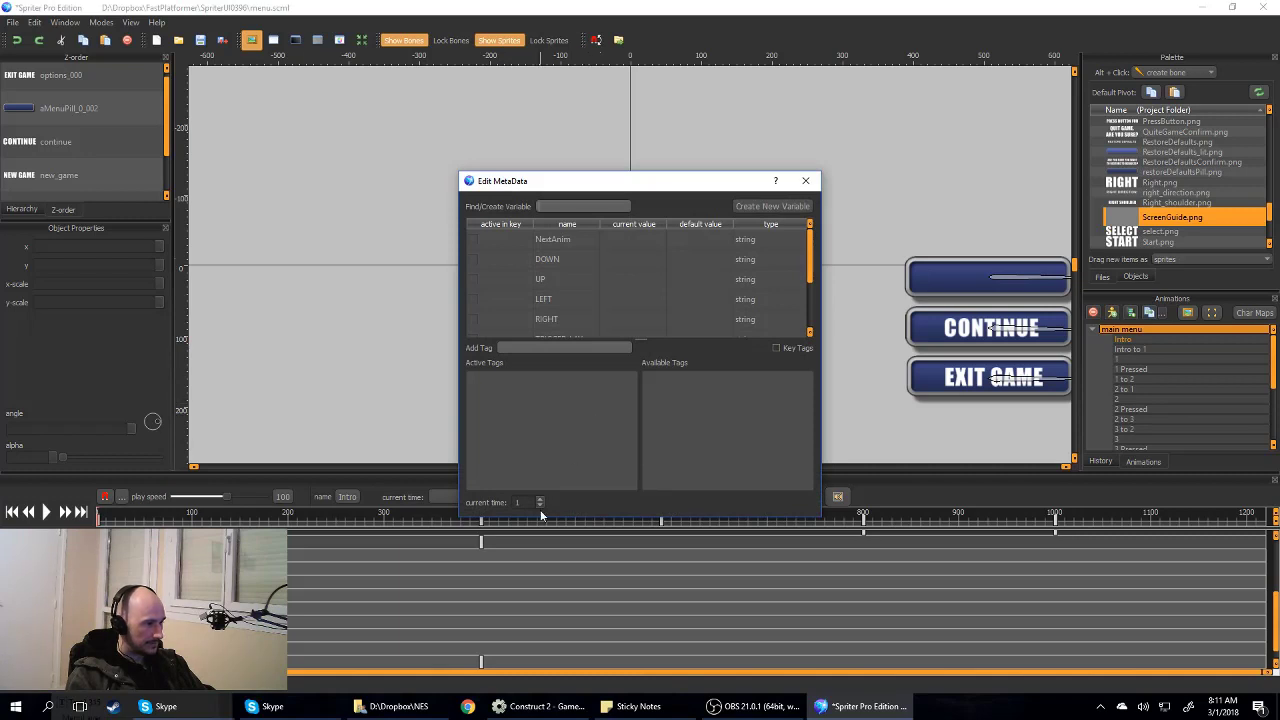
scroll(718, 245, "down", 2)
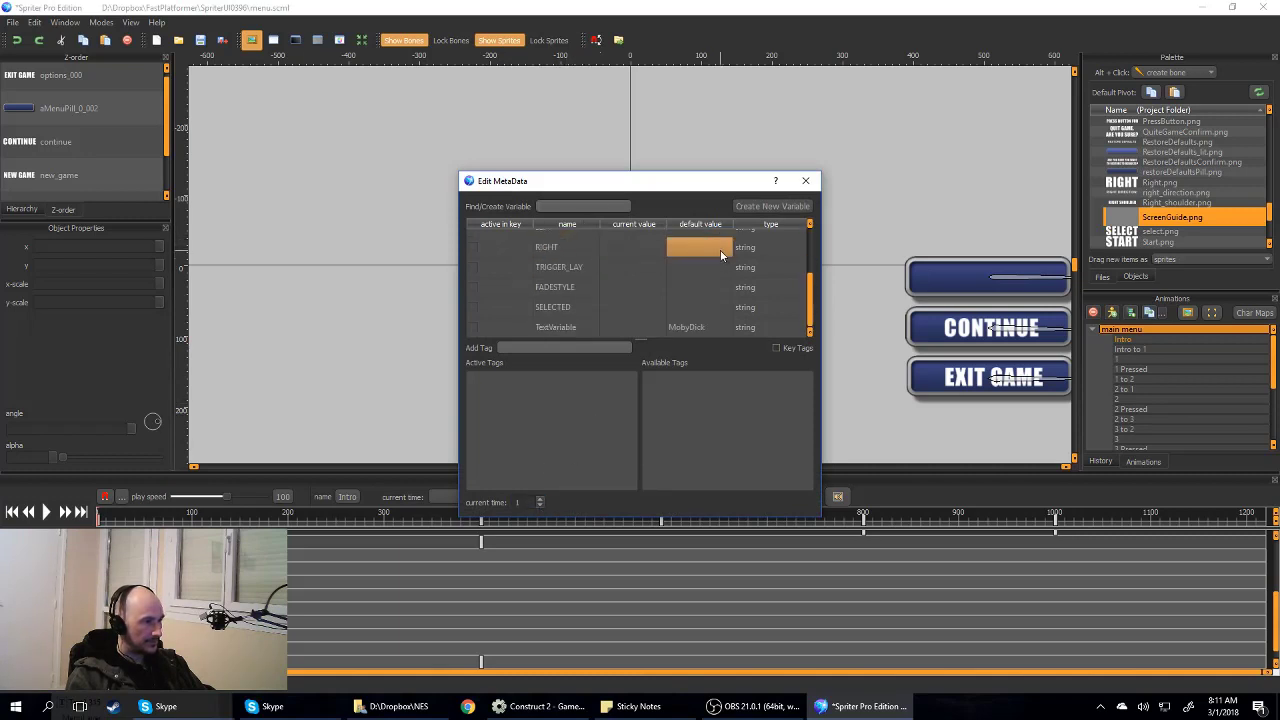
scroll(716, 251, "up", 2)
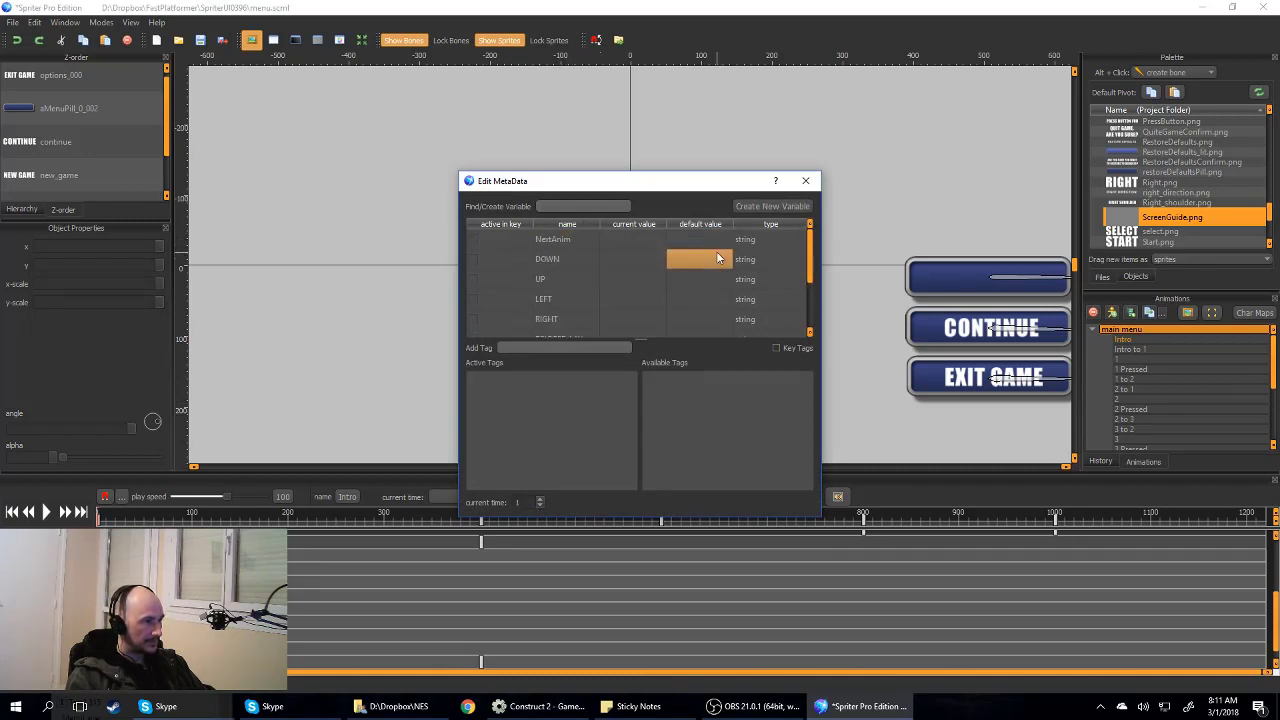
Step: Set the metadata editor's current time to 0, check the NextAnim variable there, and close the editor
left_click(540, 506)
left_click(540, 505)
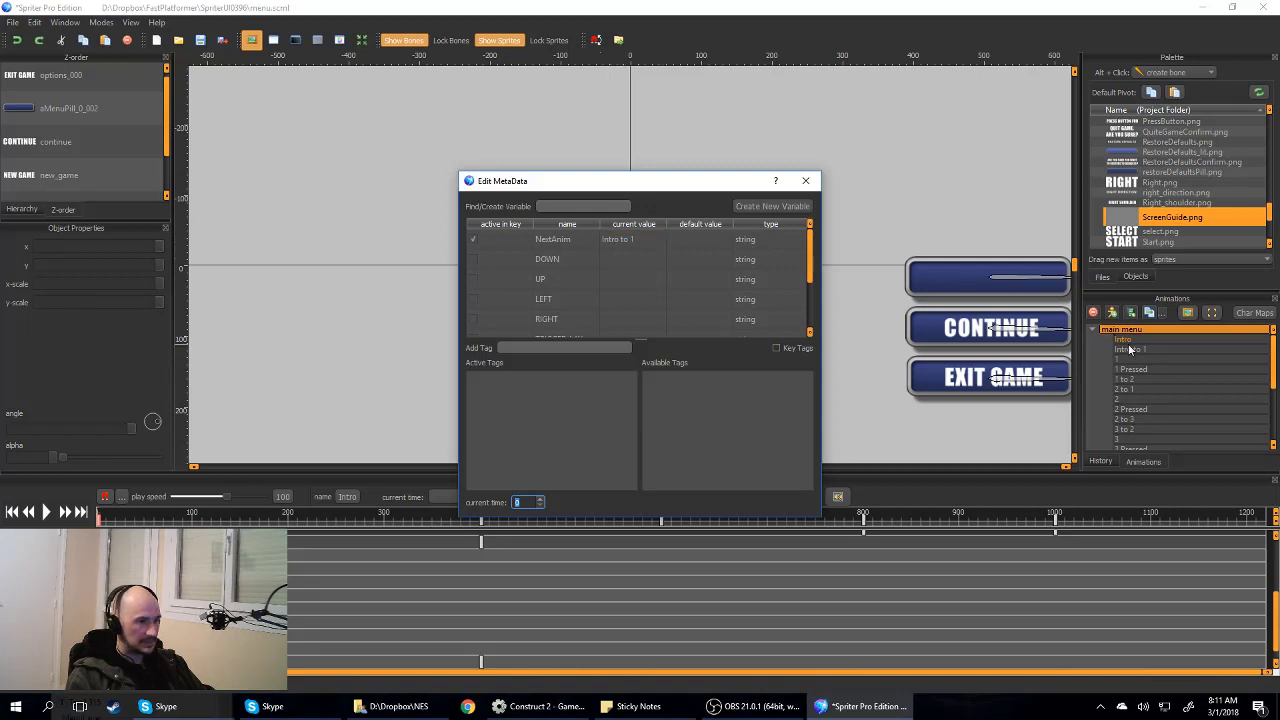
left_click(806, 181)
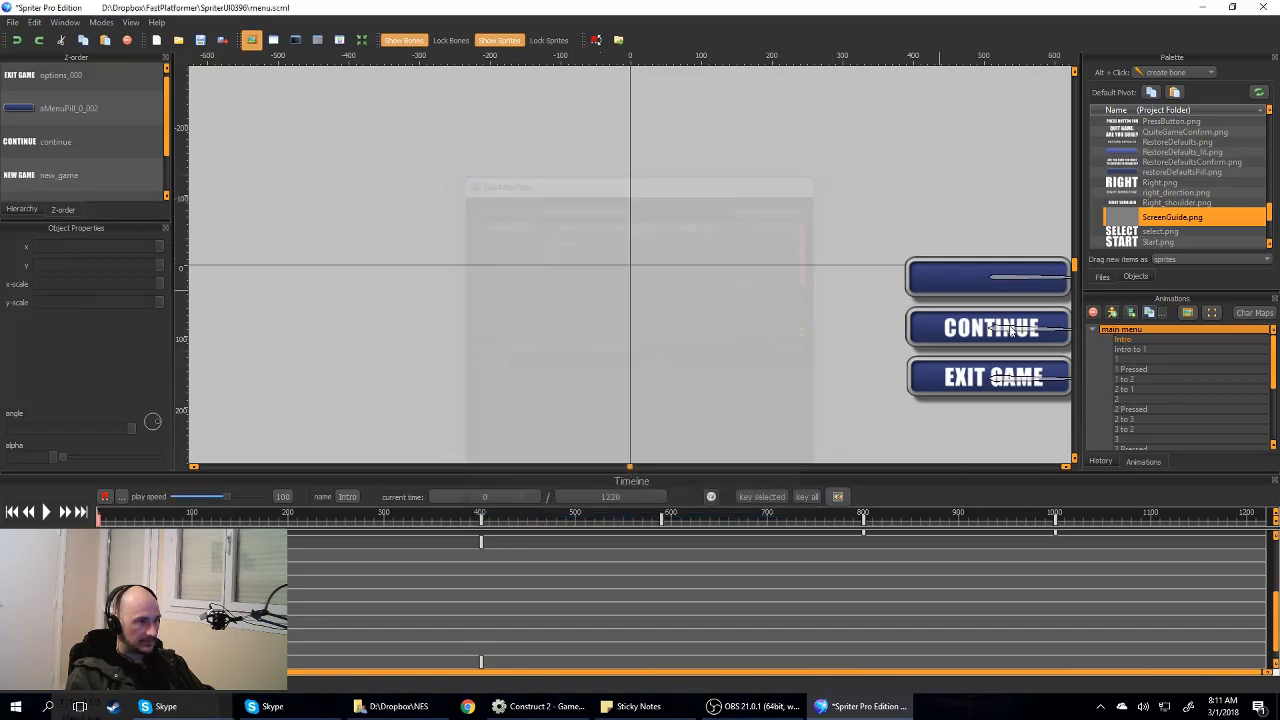
Step: Compare the Intro to 1 animation with Intro by switching between them and scrubbing through Intro
left_click(1128, 349)
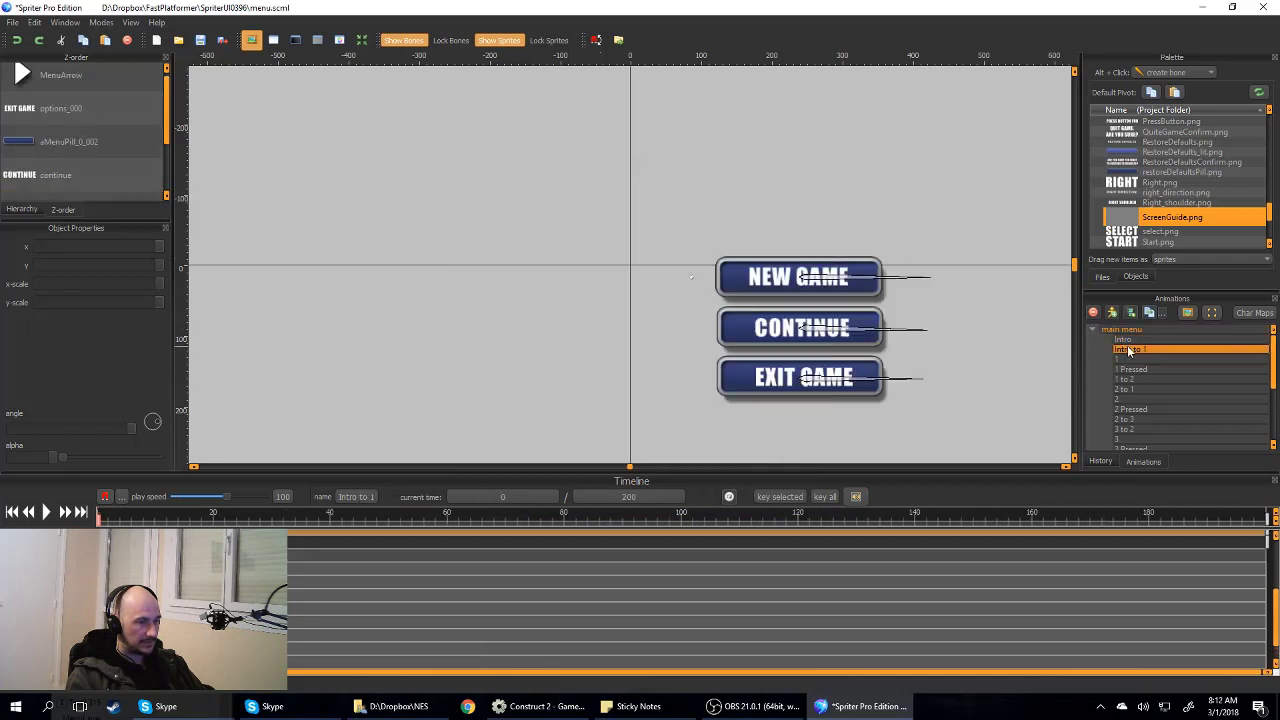
left_click(1123, 340)
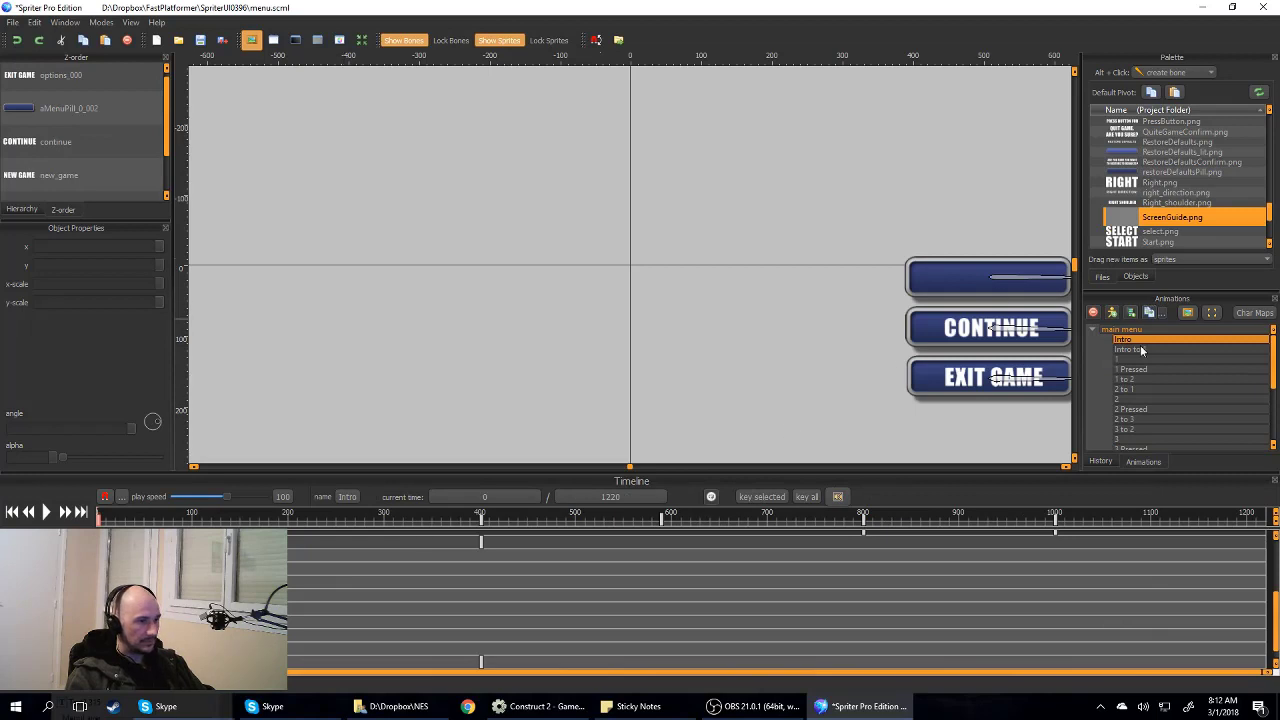
left_click(128, 518)
left_click_drag(127, 518, 1061, 549)
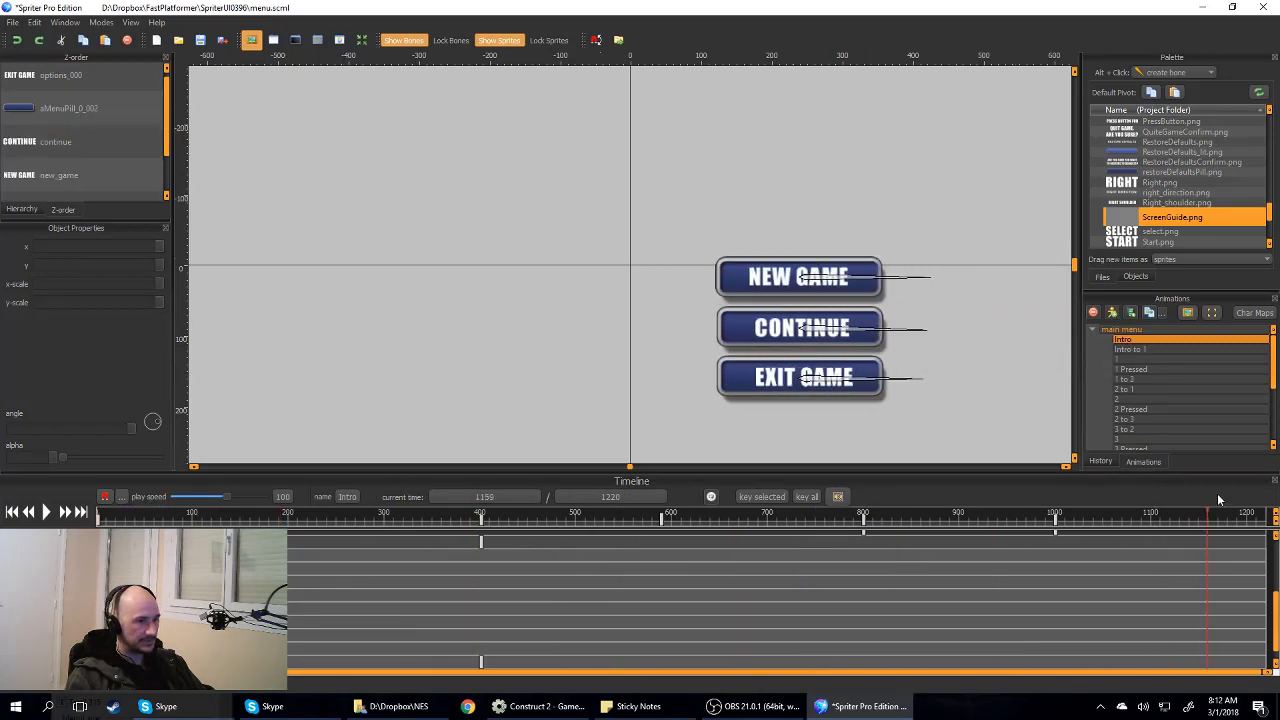
left_click(1130, 349)
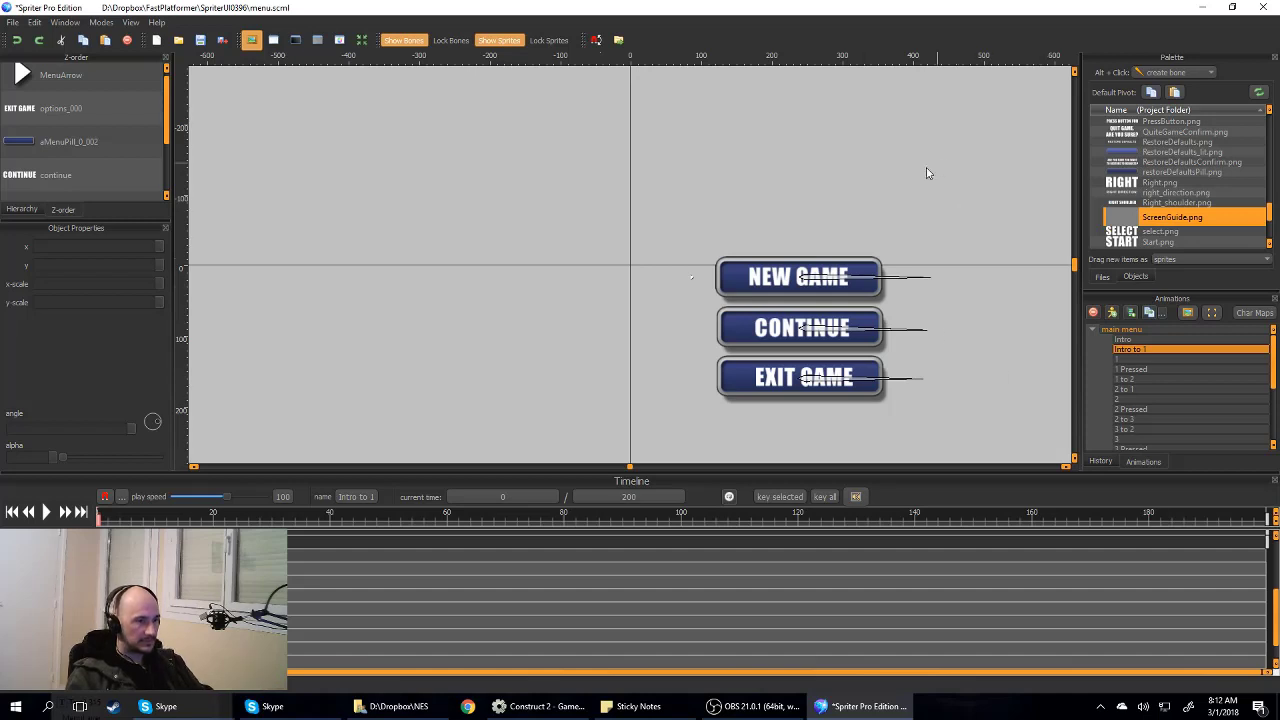
Step: Return to the Intro animation and scrub from its start towards its end to review the buttons sliding in
left_click(1125, 339)
left_click(1127, 349)
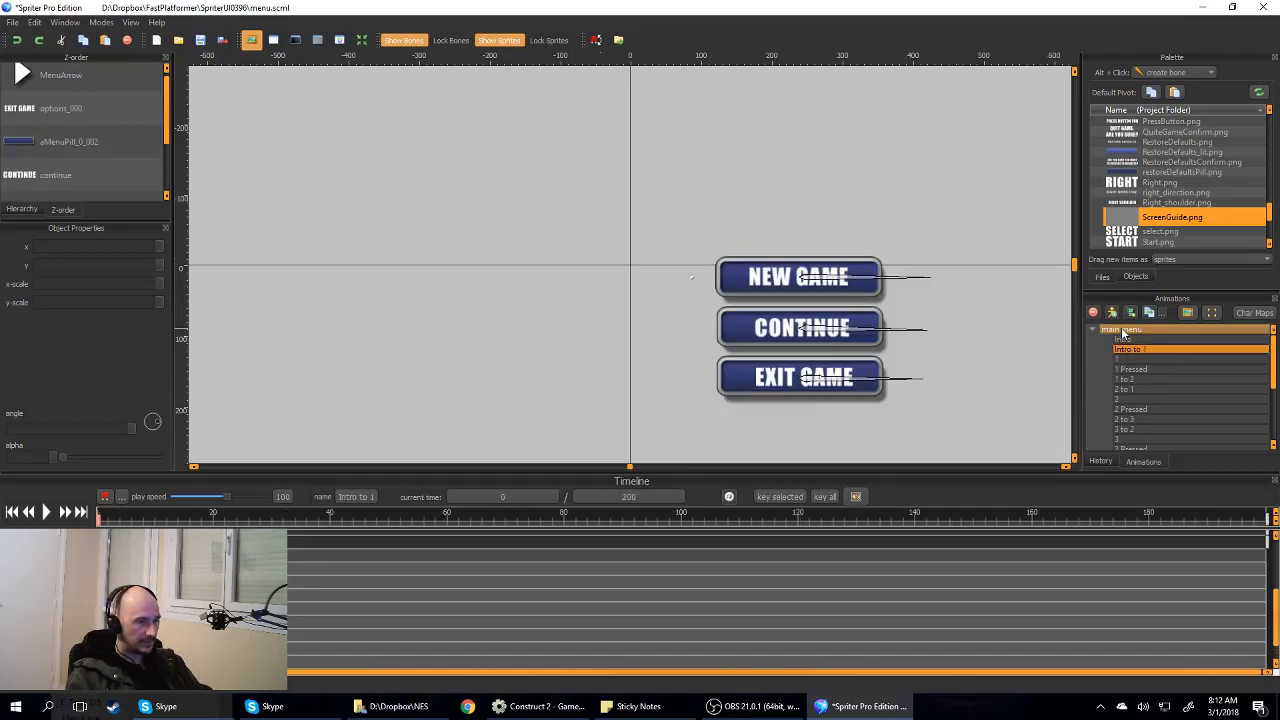
left_click(1124, 341)
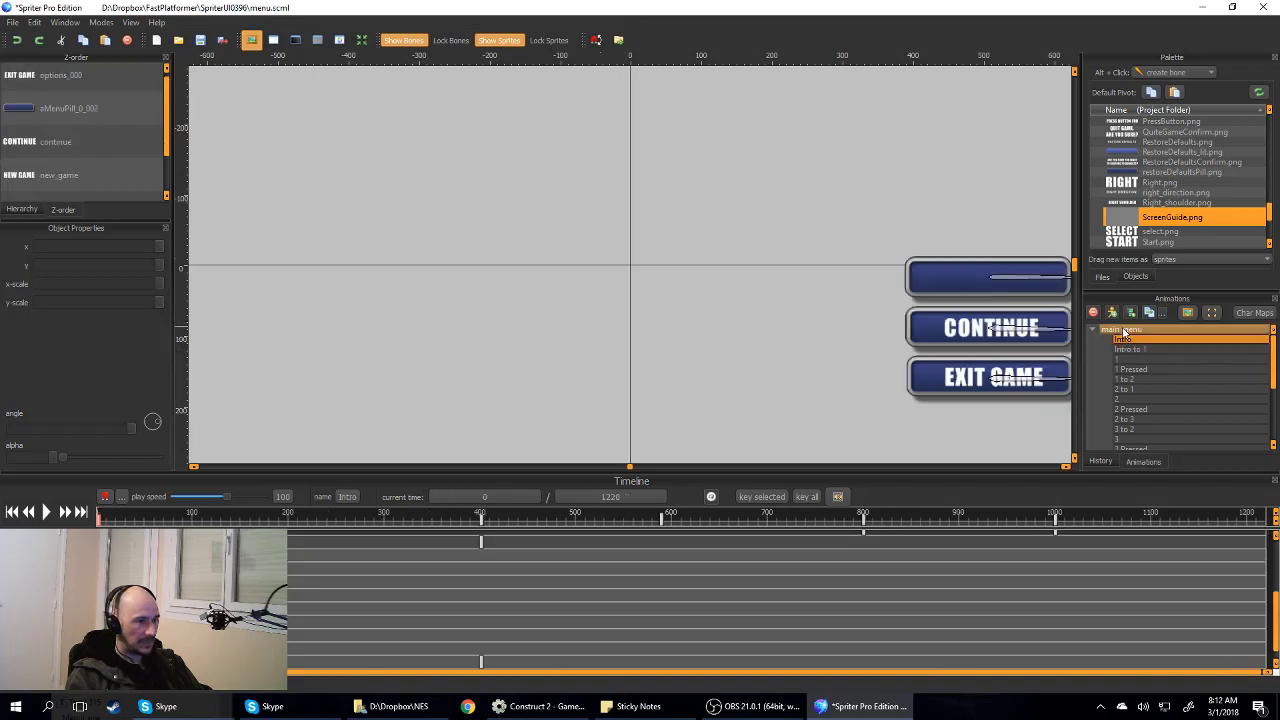
left_click(128, 518)
left_click_drag(138, 518, 995, 542)
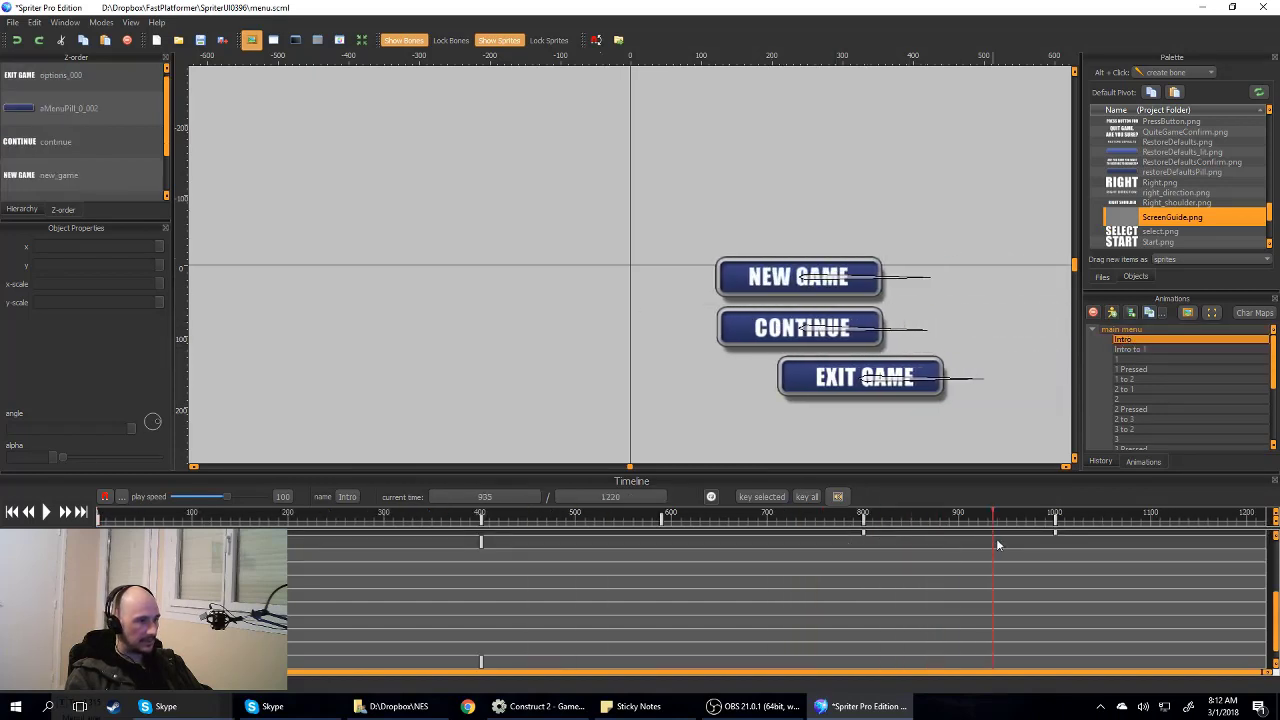
left_click_drag(135, 521, 1172, 524)
Step: Switch to the Intro to 1 animation and scrub it through to time 200 to review the arrow and button highlight
left_click(1141, 350)
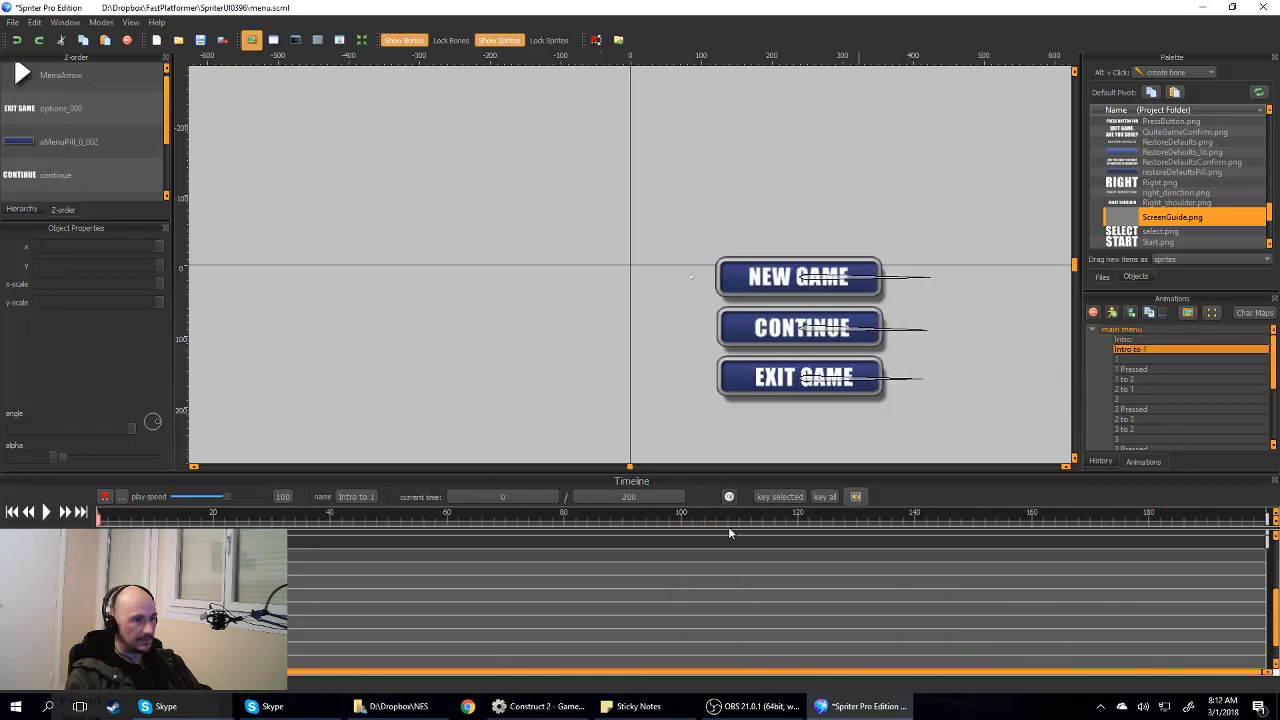
left_click(245, 519)
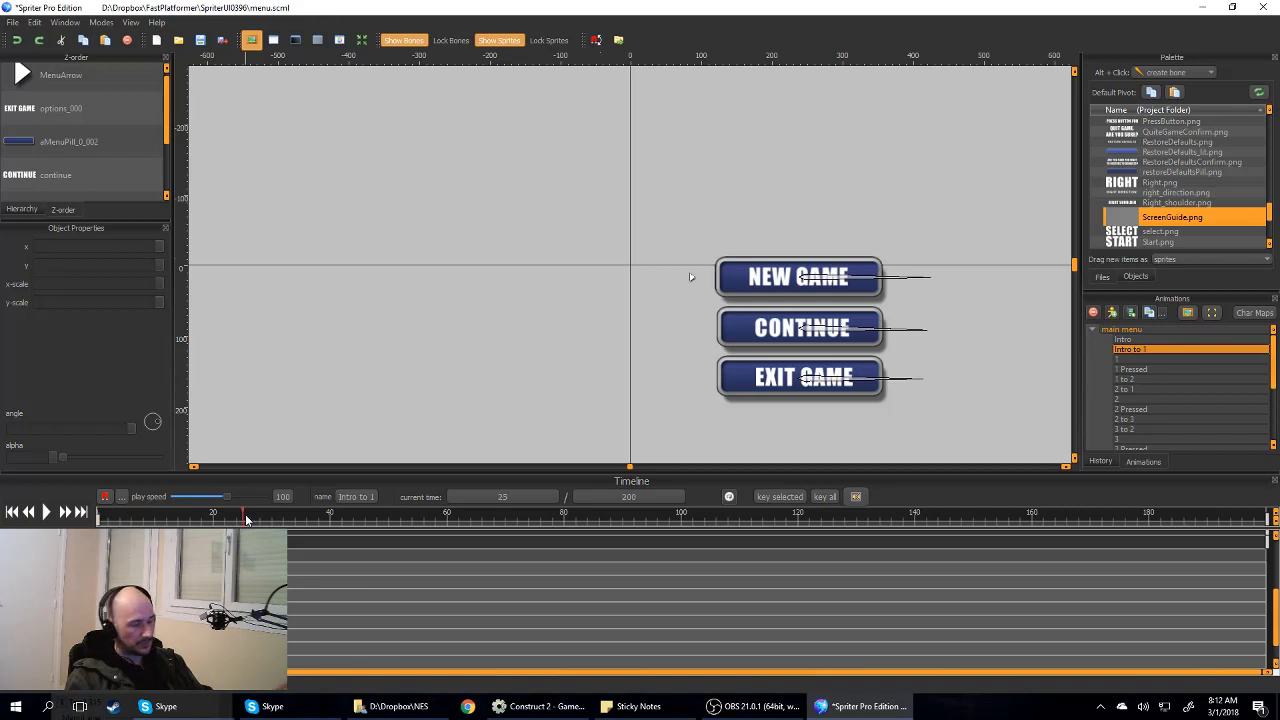
left_click_drag(245, 519, 195, 680)
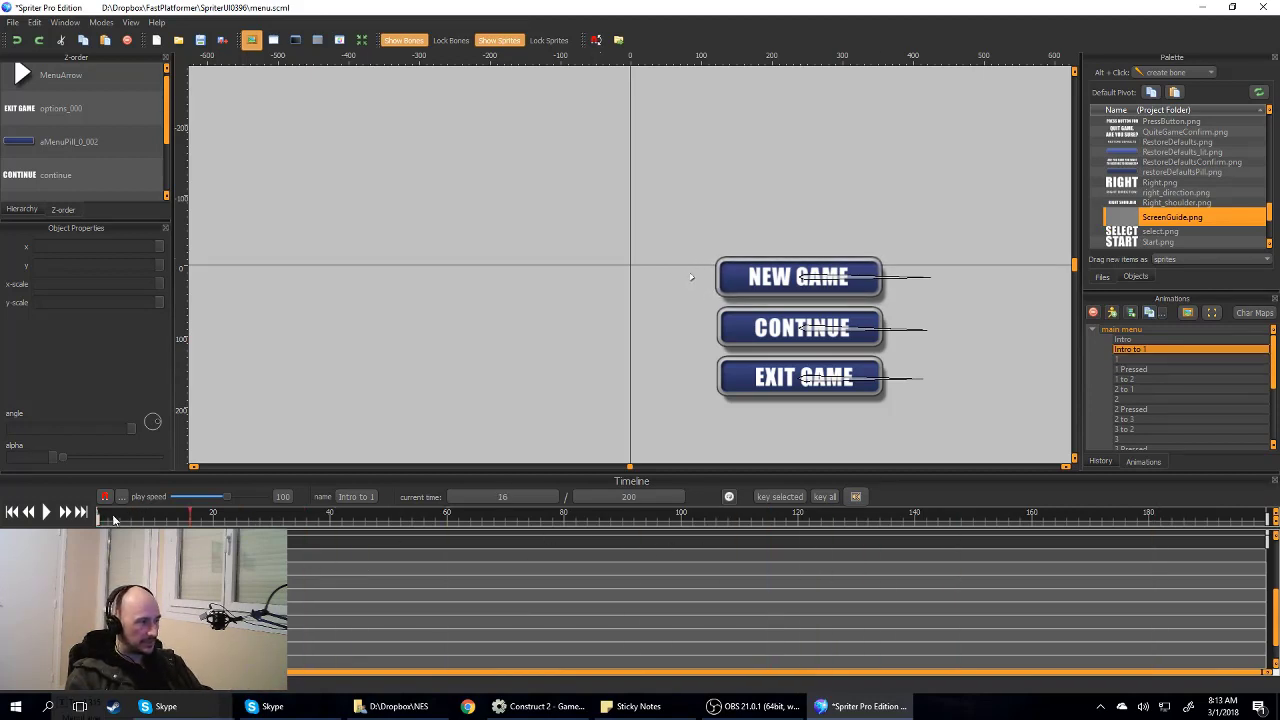
left_click_drag(114, 519, 1270, 560)
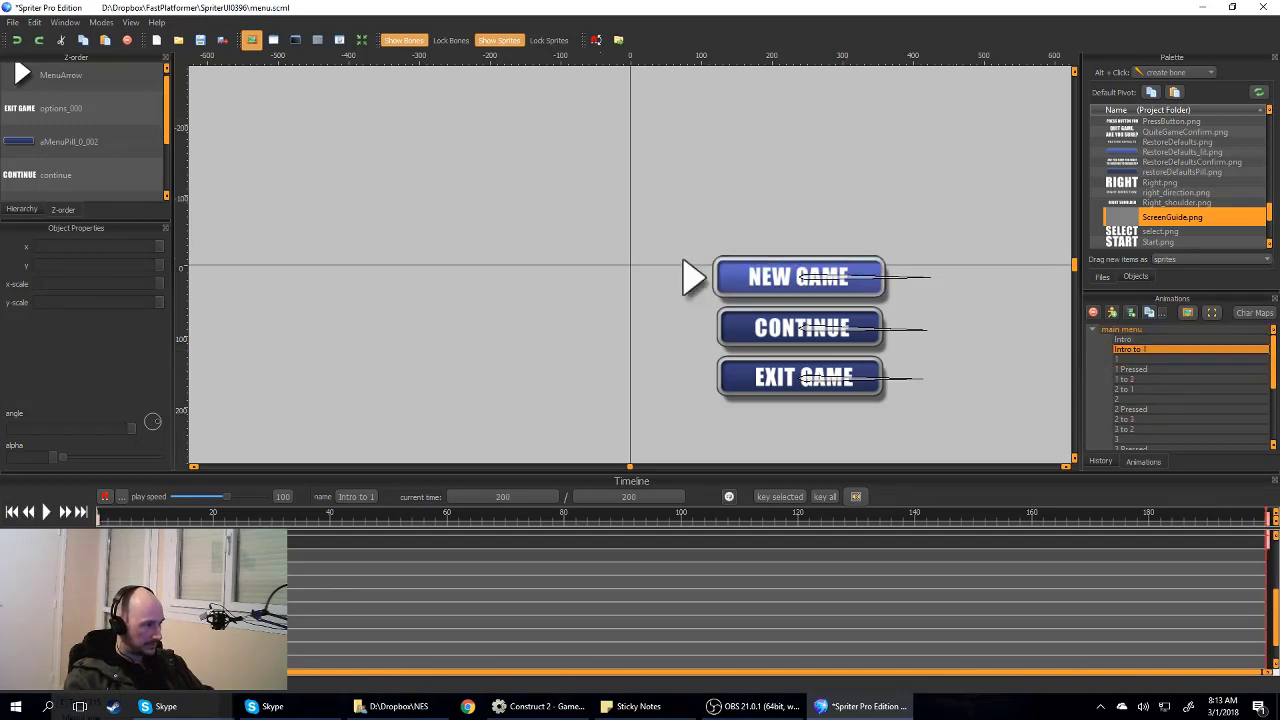
Step: Open the Intro to 1 animation's metadata, examine NextAnim's current value at time 0, and close the editor
left_click(729, 496)
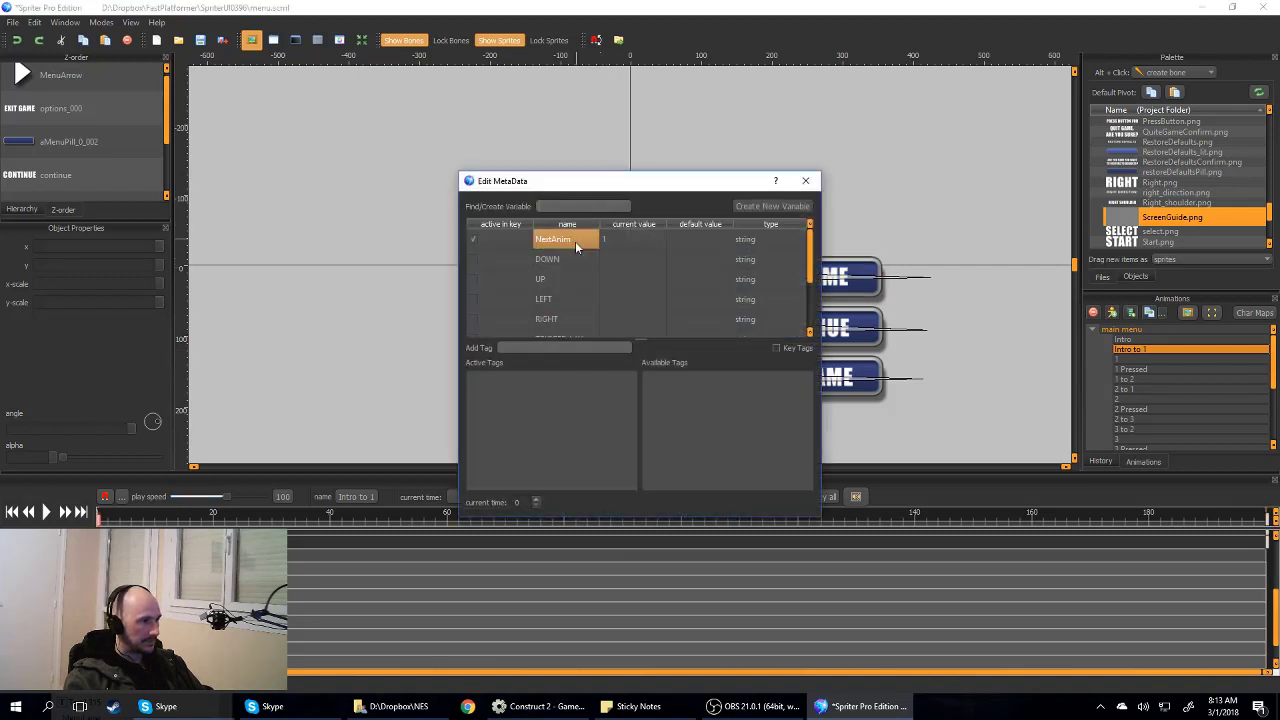
left_click(615, 242)
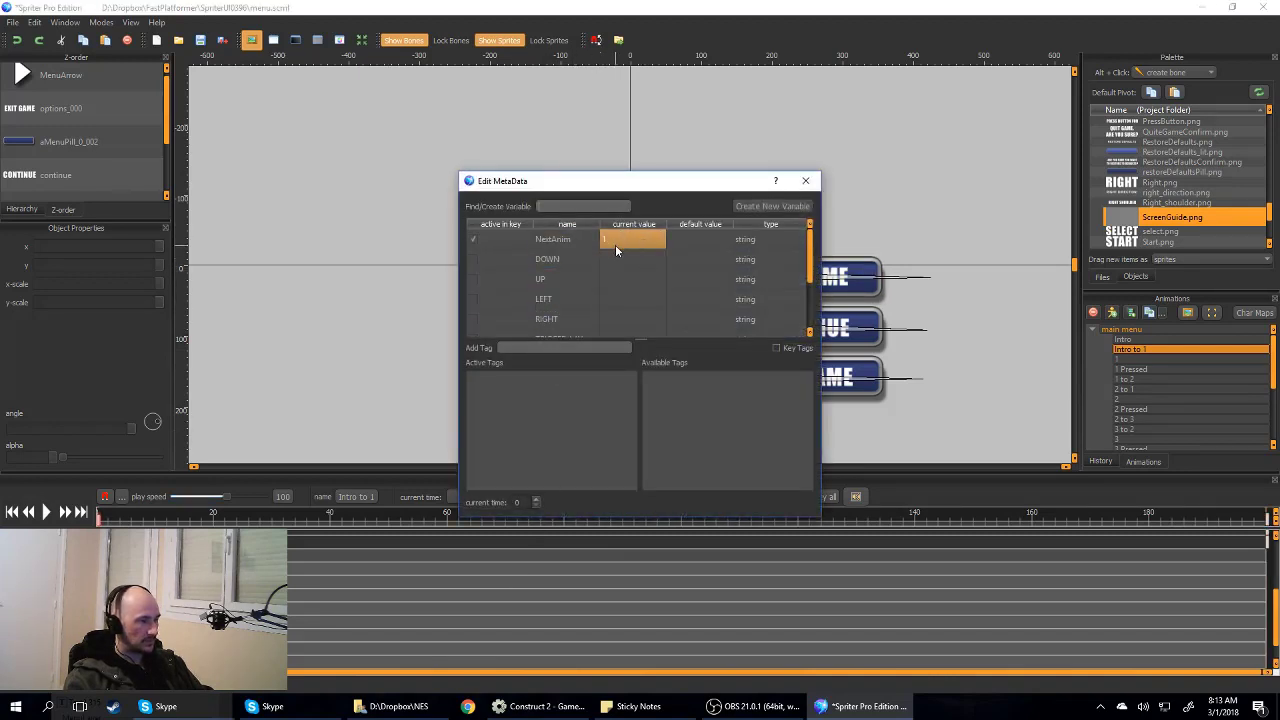
left_click(611, 246)
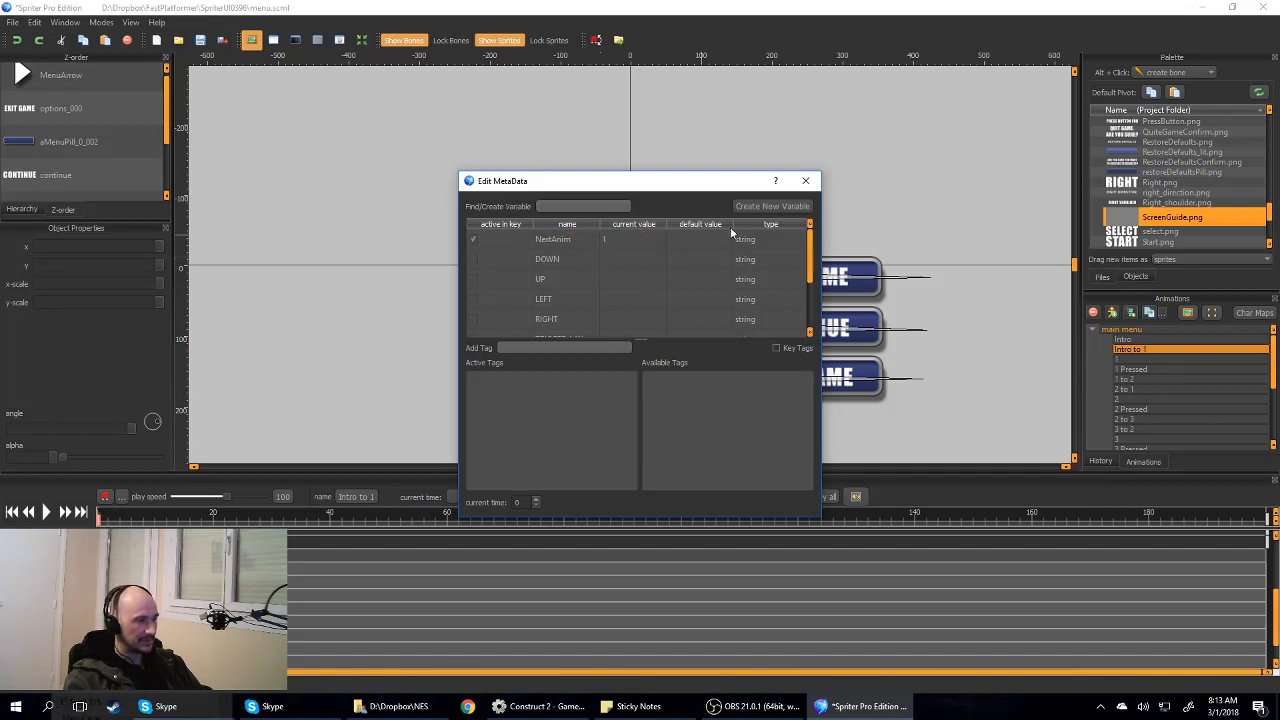
left_click(805, 180)
Step: Open the animation named 1, comparing its first frame with the Intro to 1 animation
left_click(1132, 360)
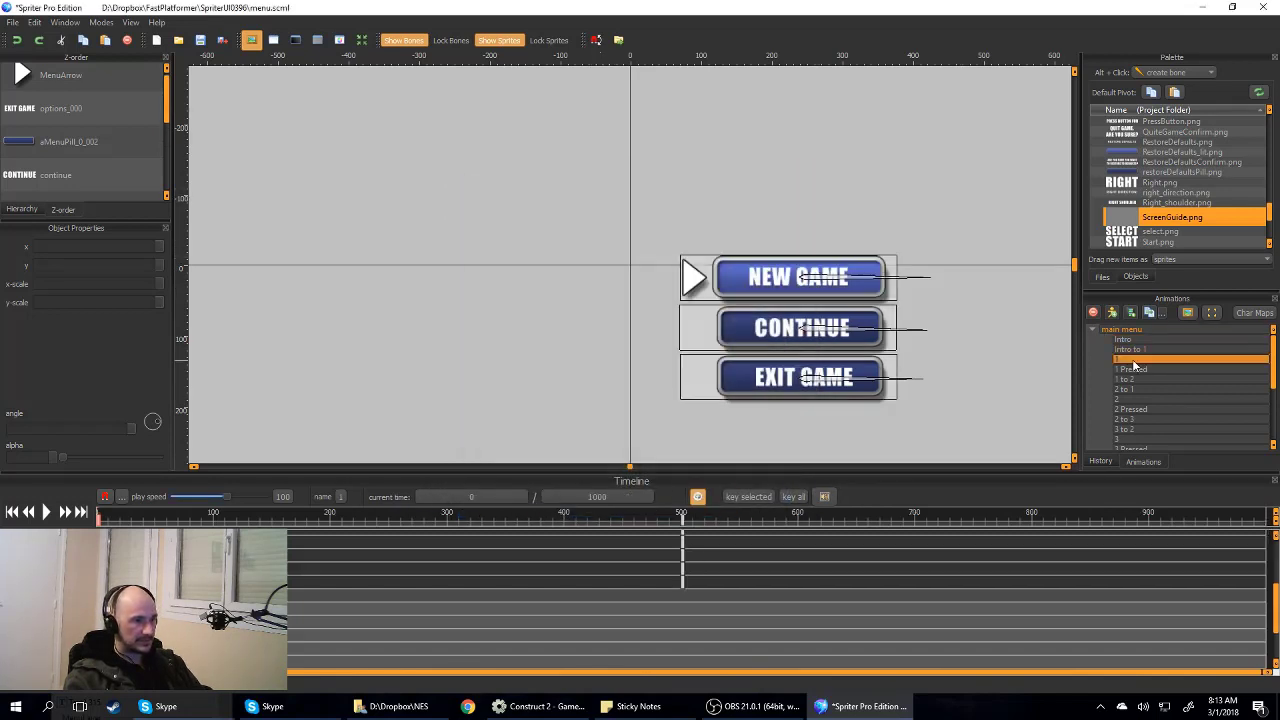
left_click(1129, 350)
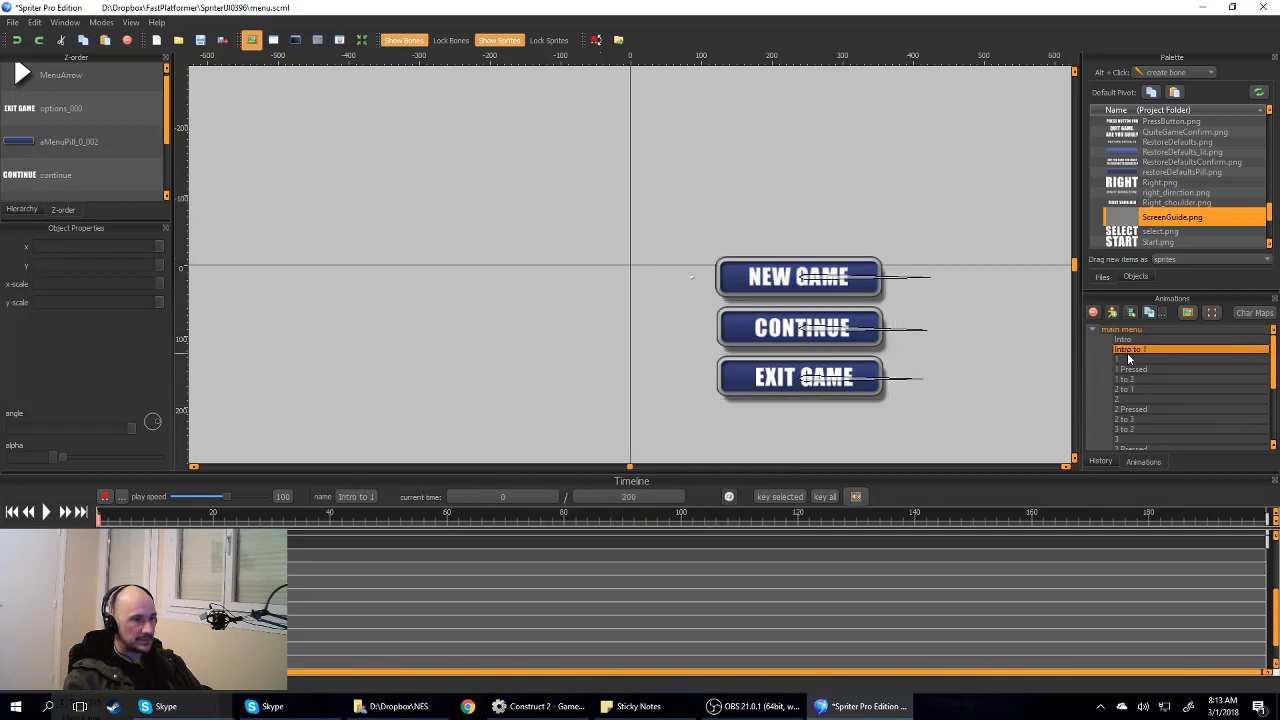
left_click(1128, 360)
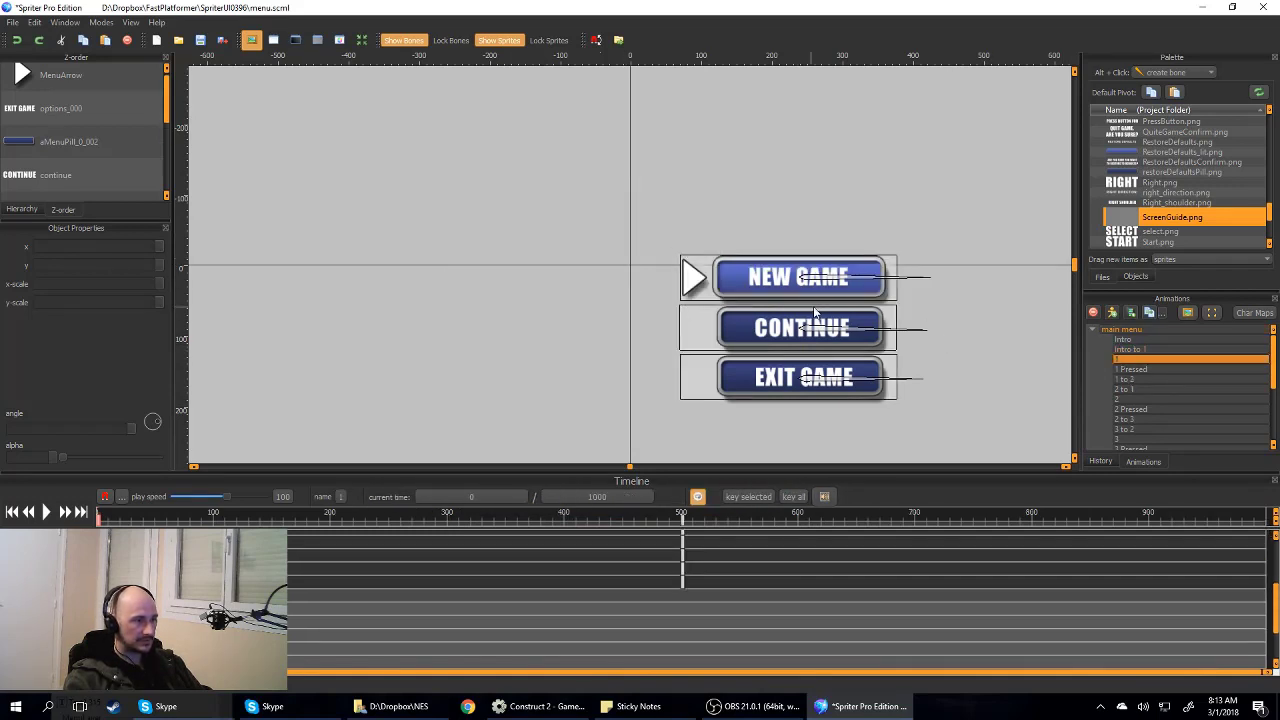
Step: Try out the create box option by drawing a wide box above the menu buttons and moving it, and delete the box
left_click(1172, 73)
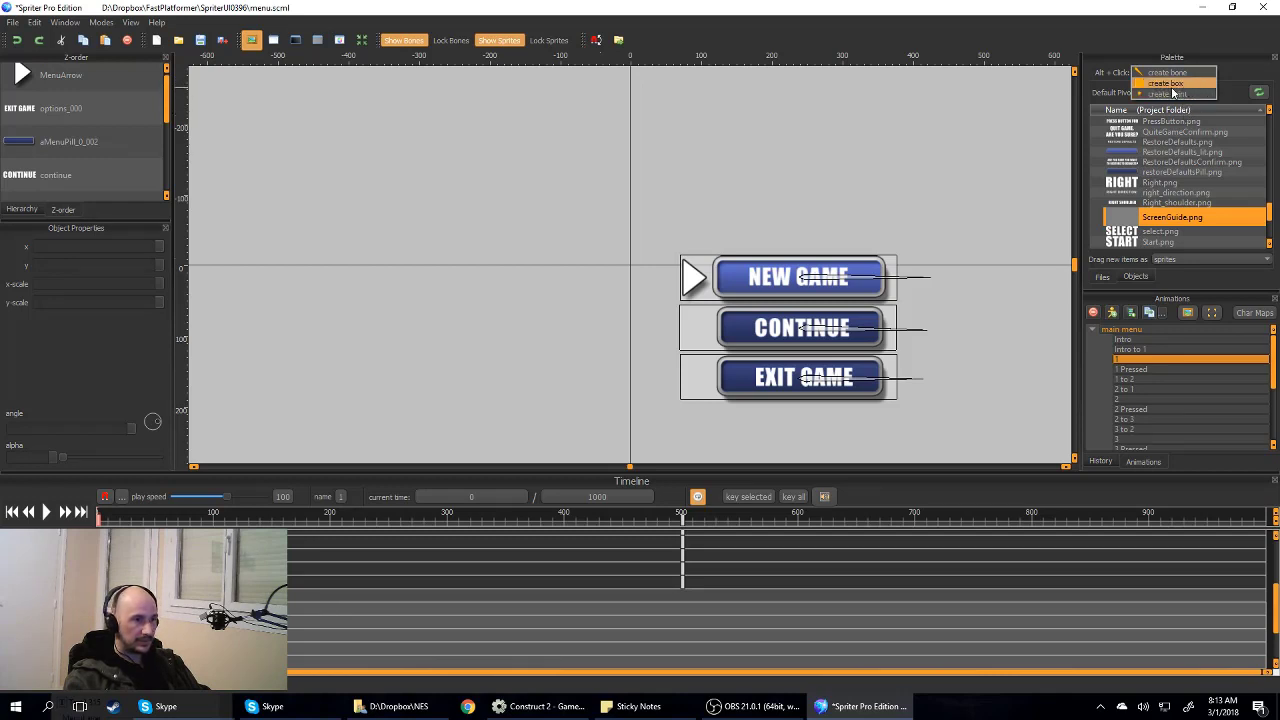
left_click(1170, 85)
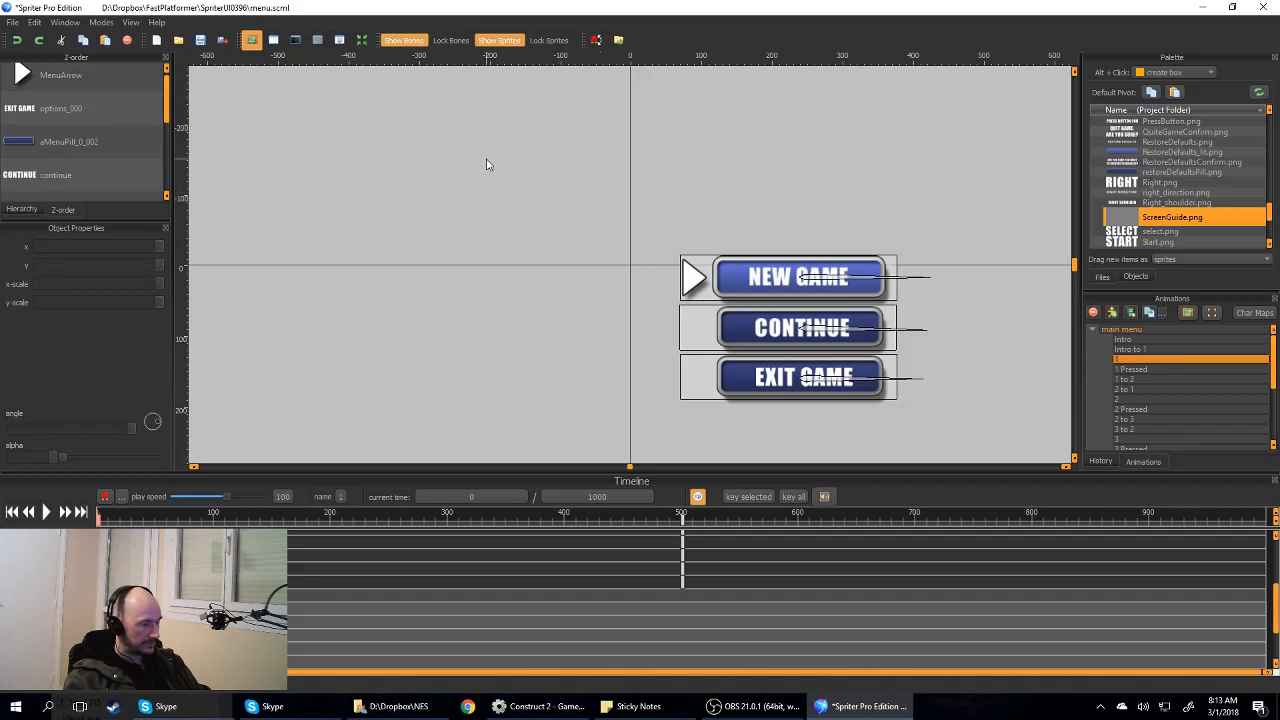
left_click_drag(486, 164, 727, 204)
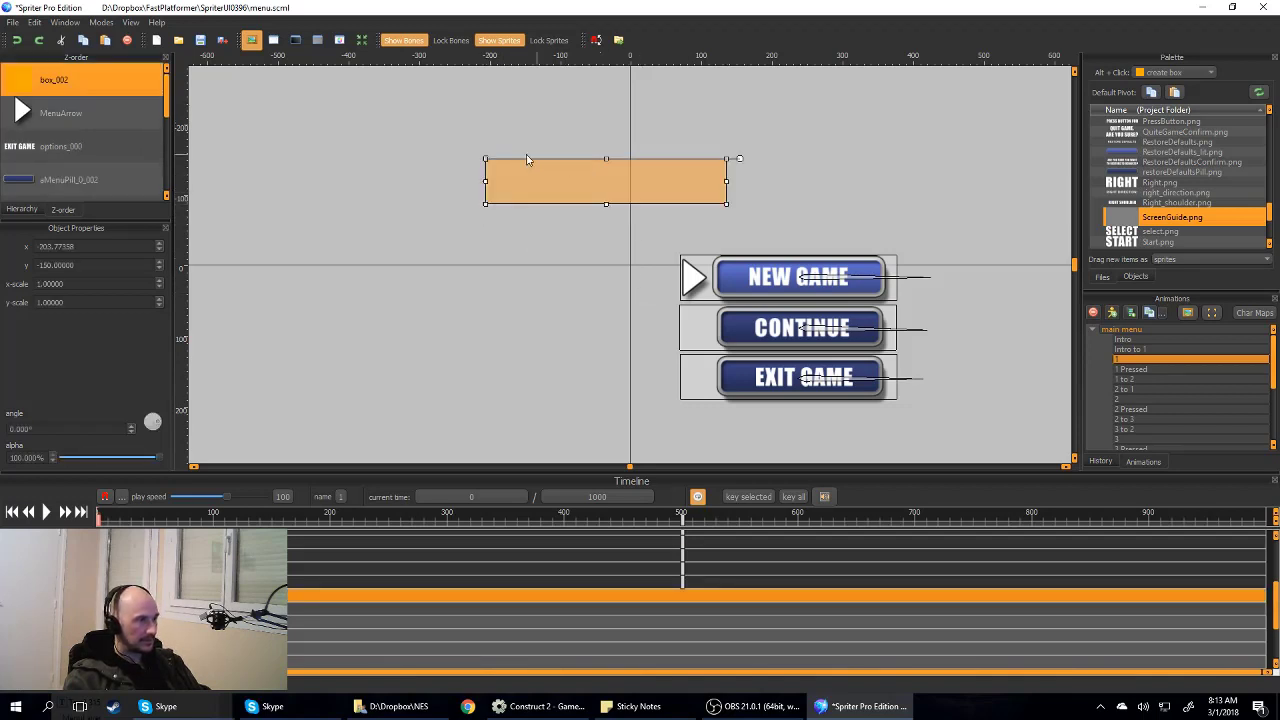
left_click_drag(546, 174, 614, 202)
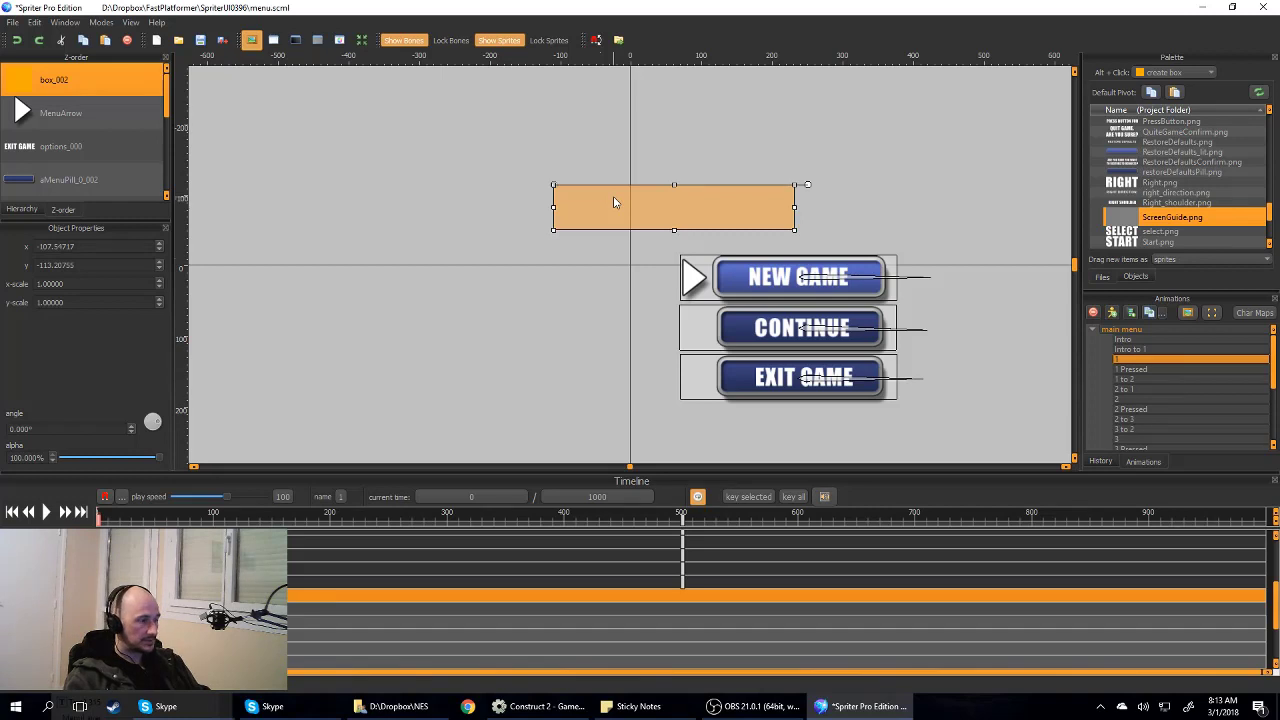
left_click(634, 177)
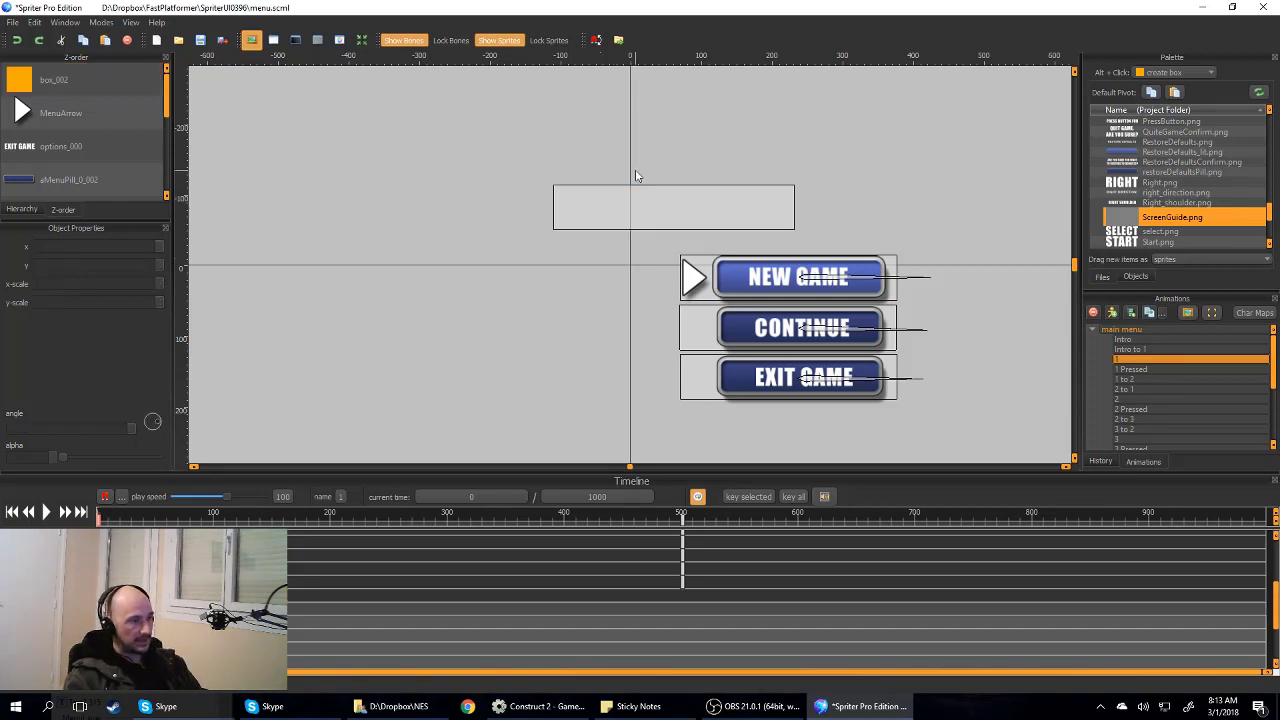
left_click(622, 222)
key("Delete")
Step: Inspect the boxes around the NEW GAME, CONTINUE and EXIT GAME buttons and play animation 1 with them selected
left_click(692, 278)
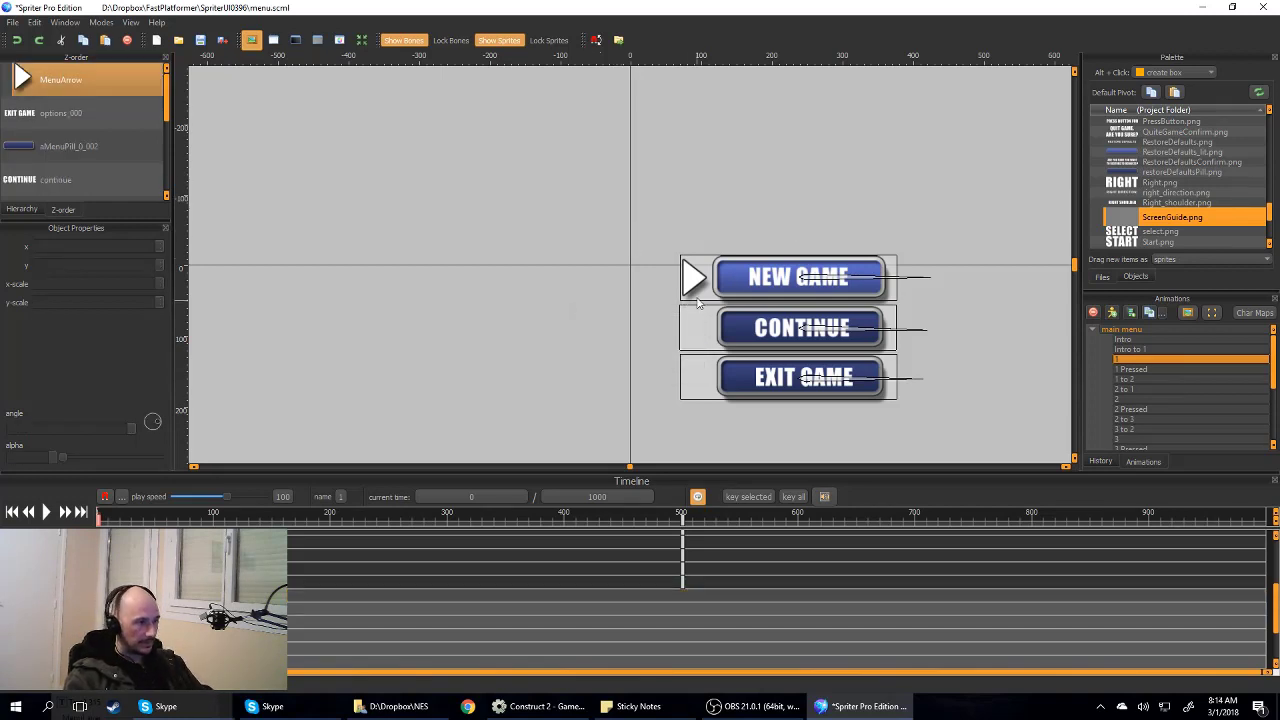
left_click(896, 262)
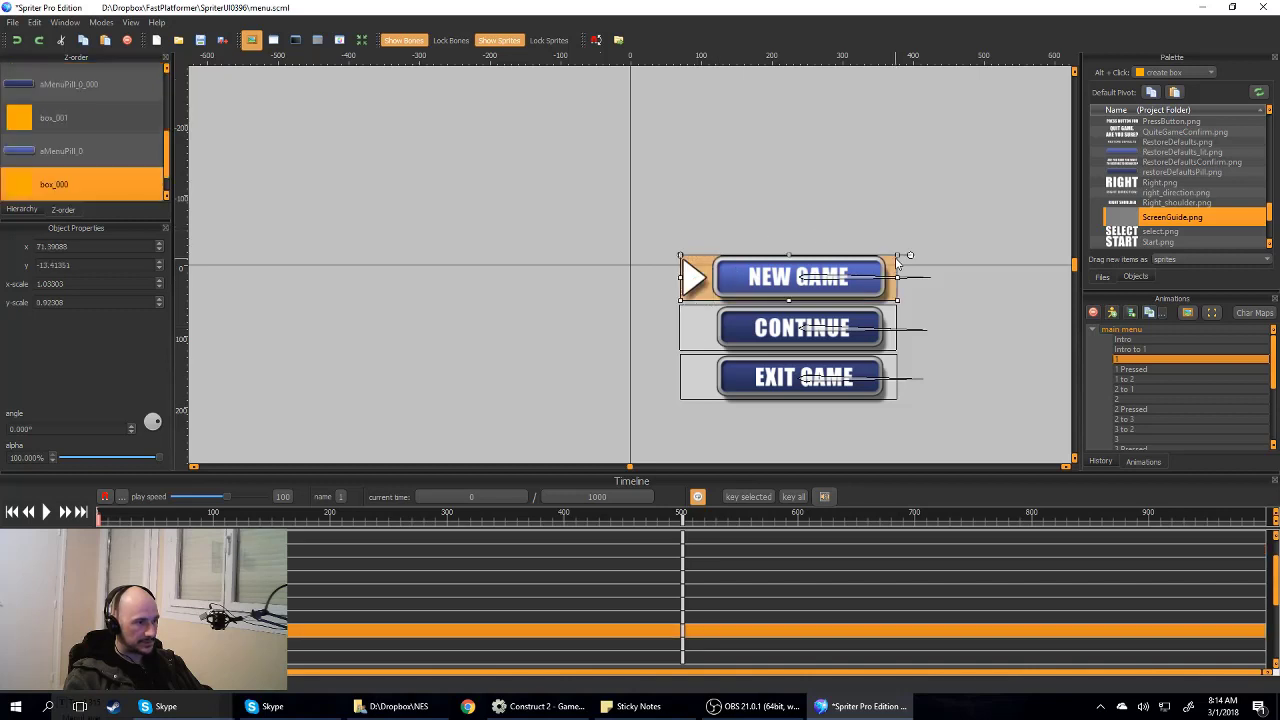
left_click(700, 345)
left_click(688, 384, "alt")
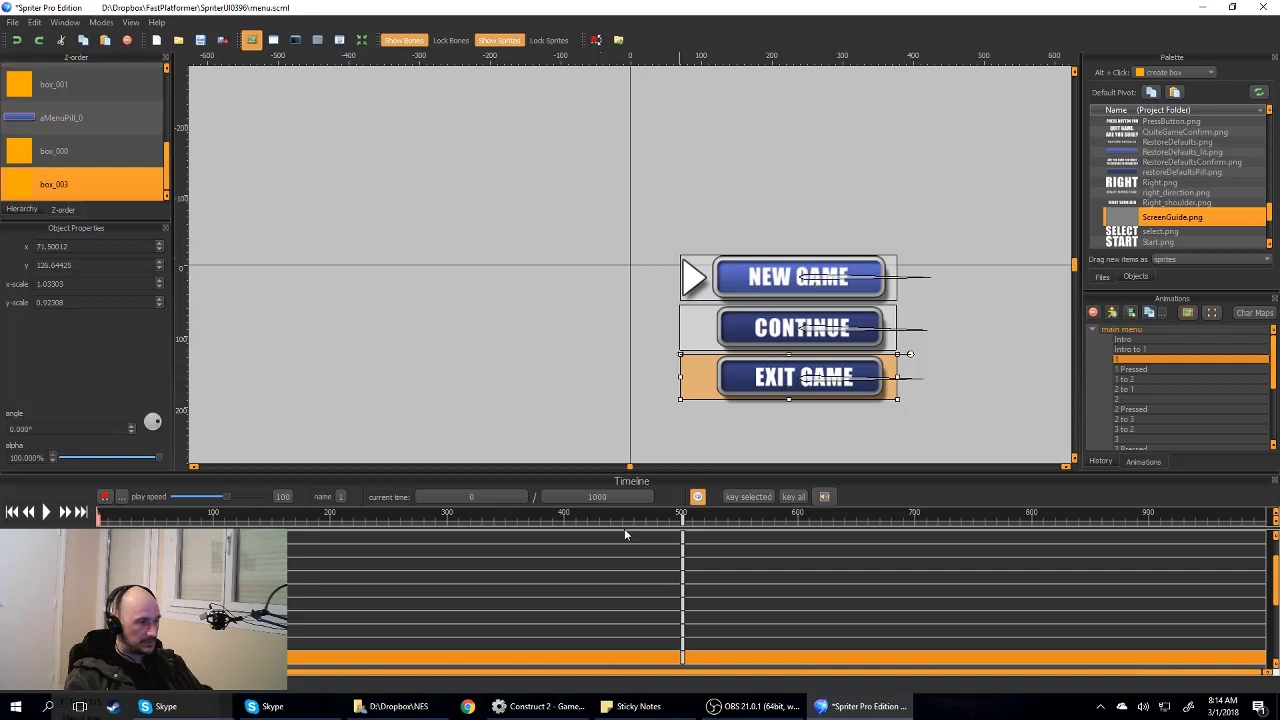
key("space")
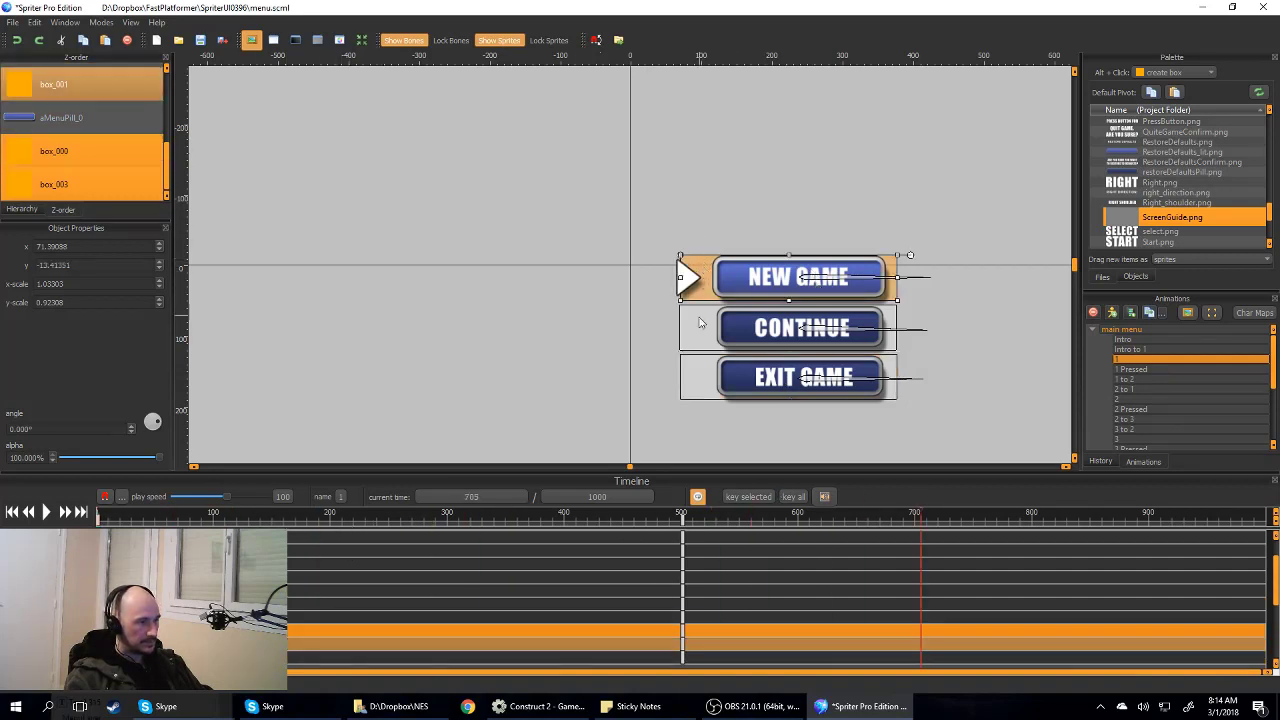
left_click(694, 325)
left_click(692, 375)
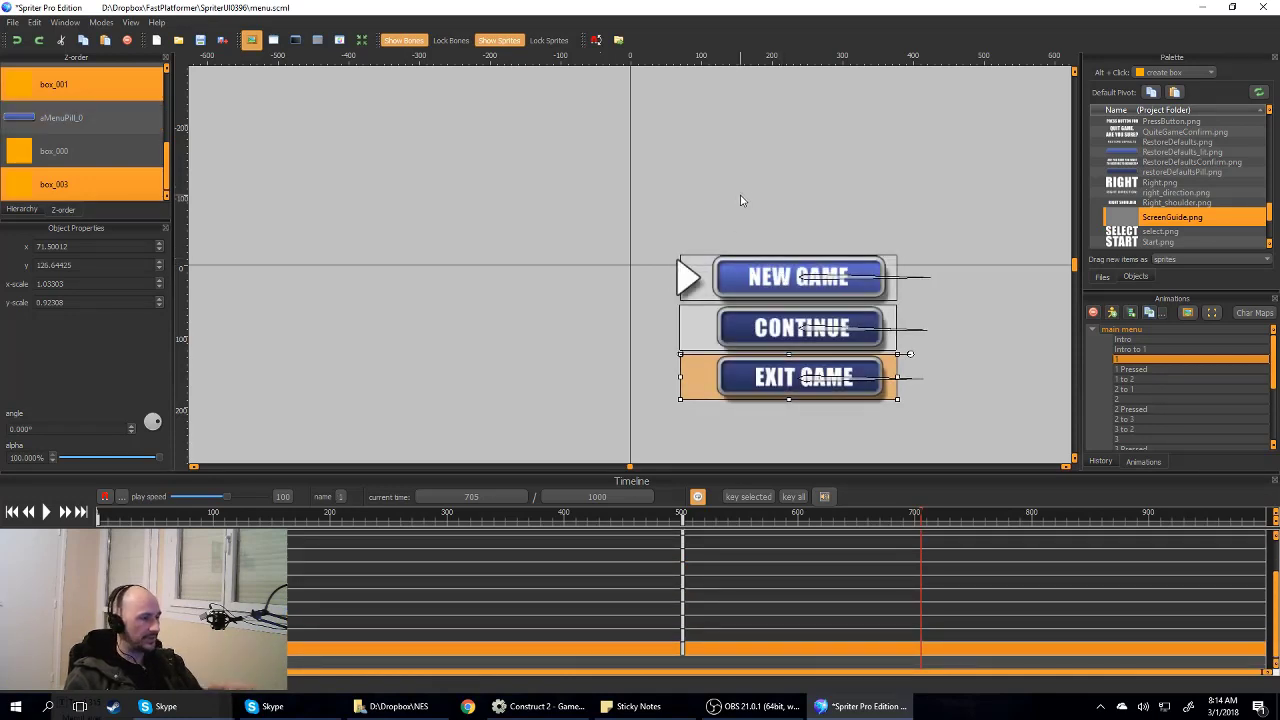
Step: Select the box around NEW GAME, examine its TouchAnim metadata variable at time 0, and close the editor
left_click(703, 320)
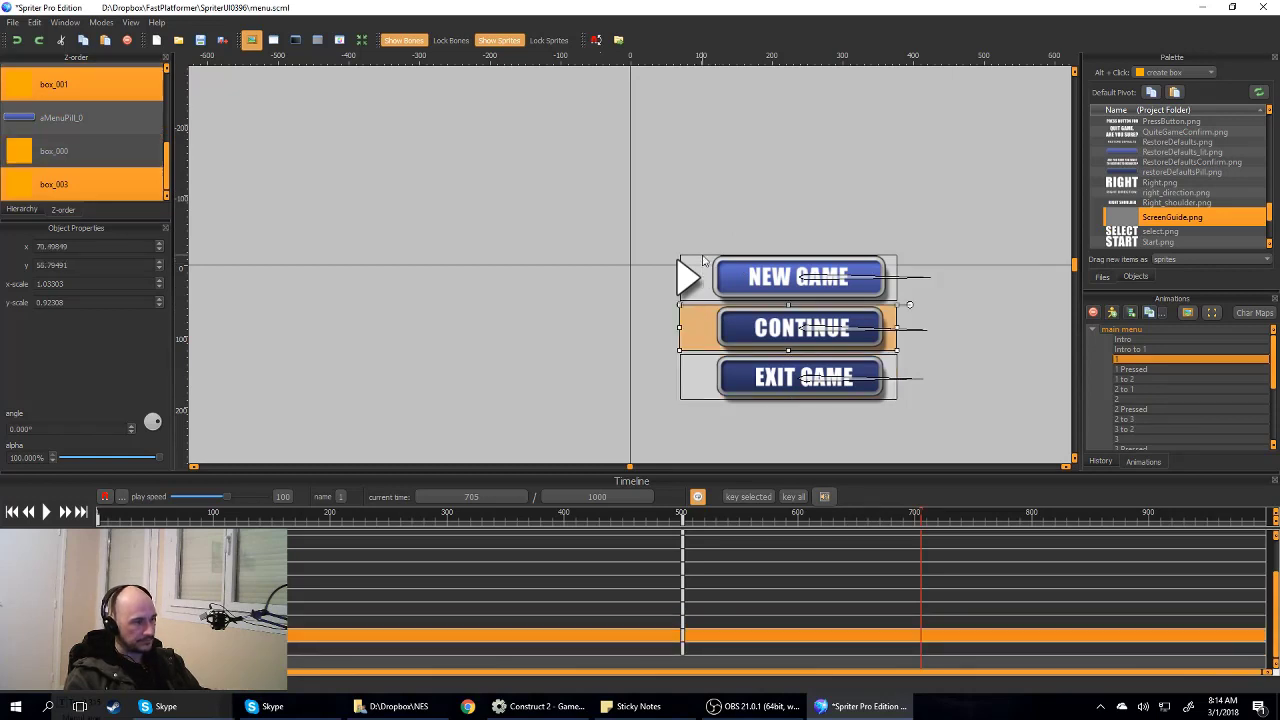
left_click(704, 300)
left_click(706, 265)
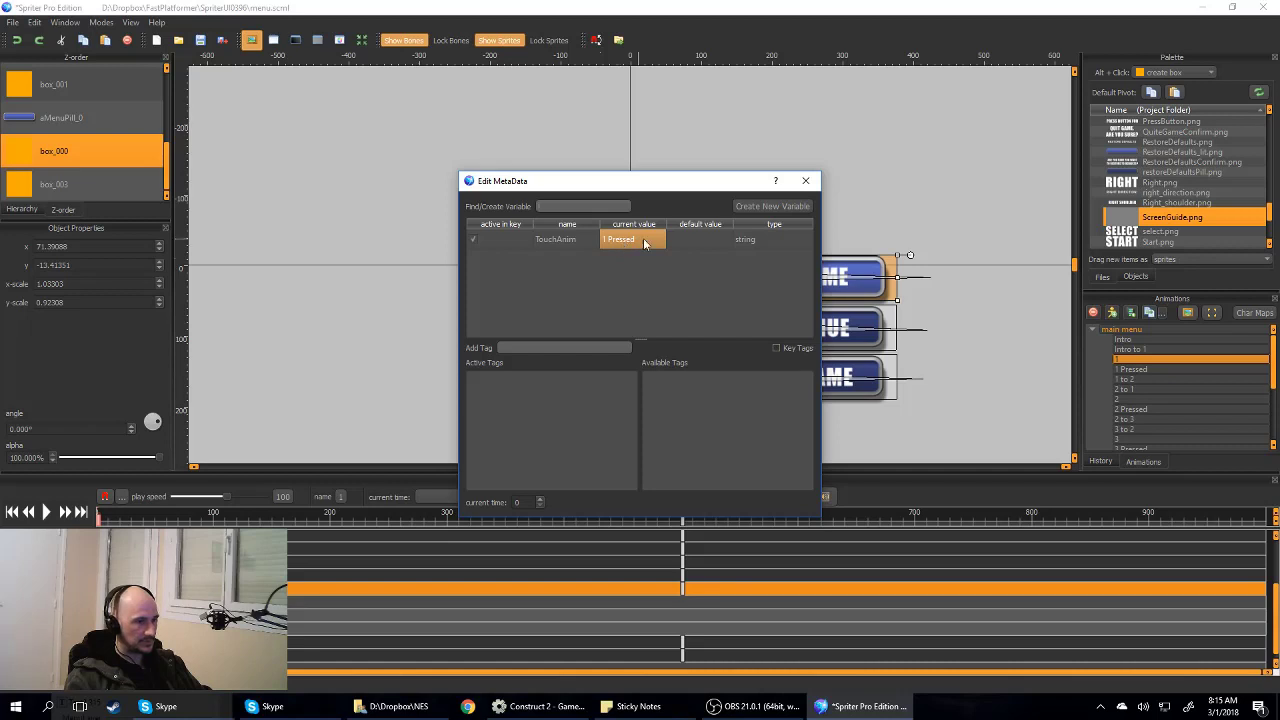
left_click(805, 180)
Step: Examine the TouchAnim metadata variable of the box around CONTINUE at time 0 and close the editor
left_click(895, 321)
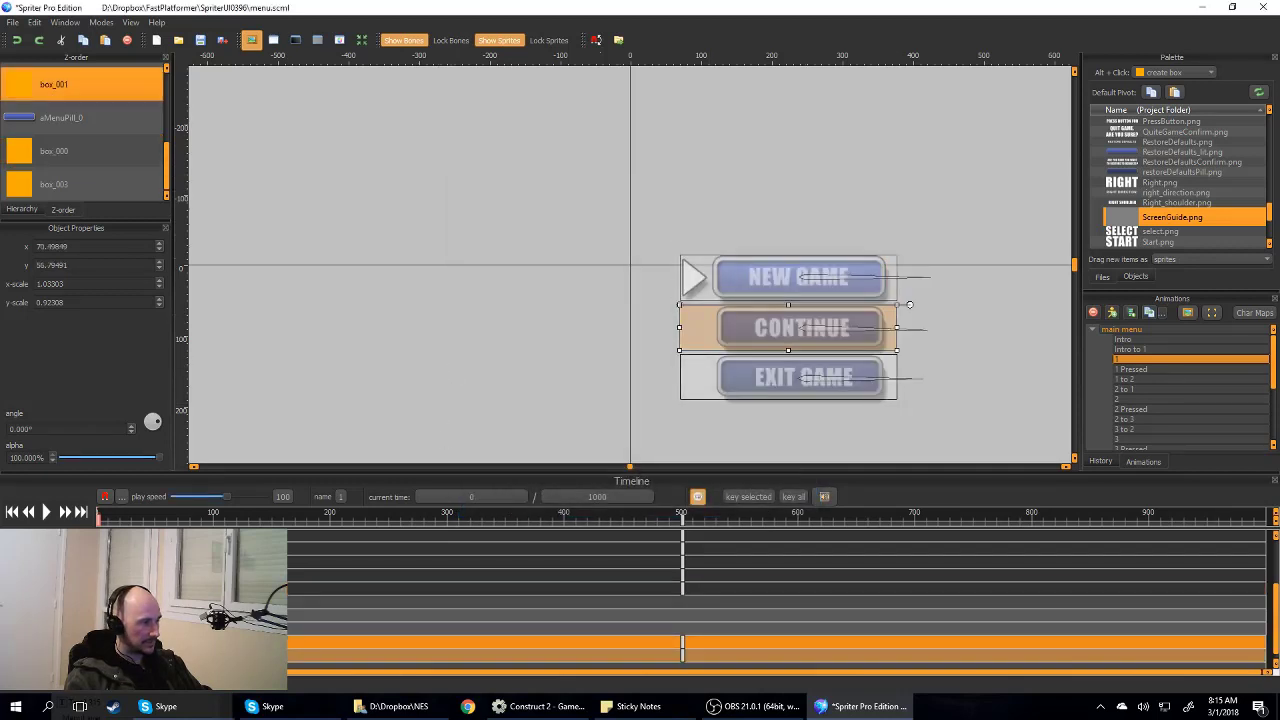
key("Escape")
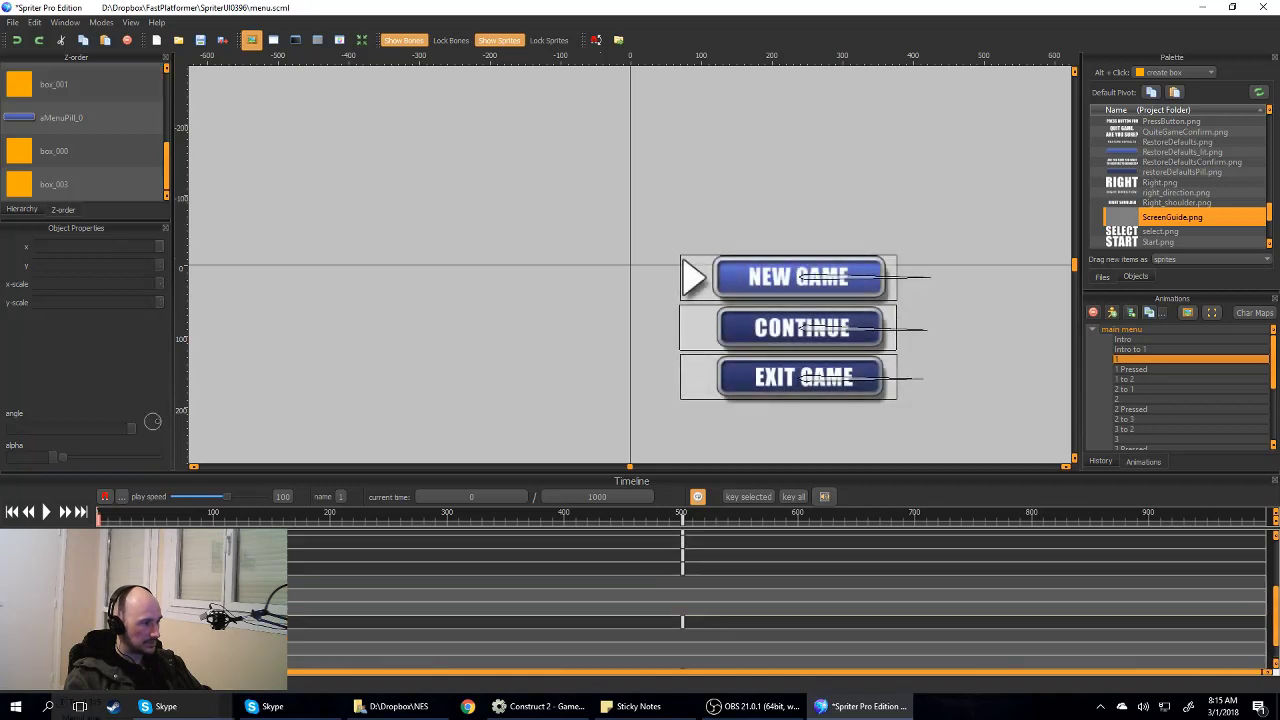
key("ctrl+m")
left_click(587, 236)
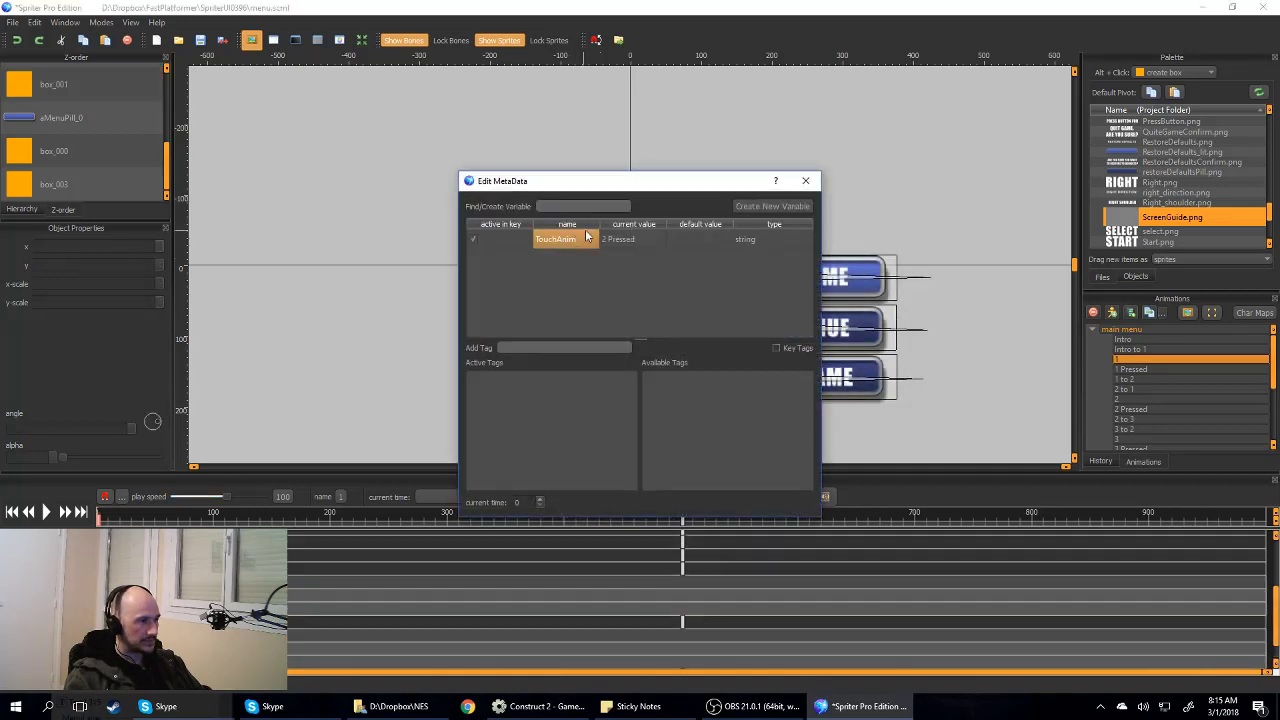
left_click(806, 181)
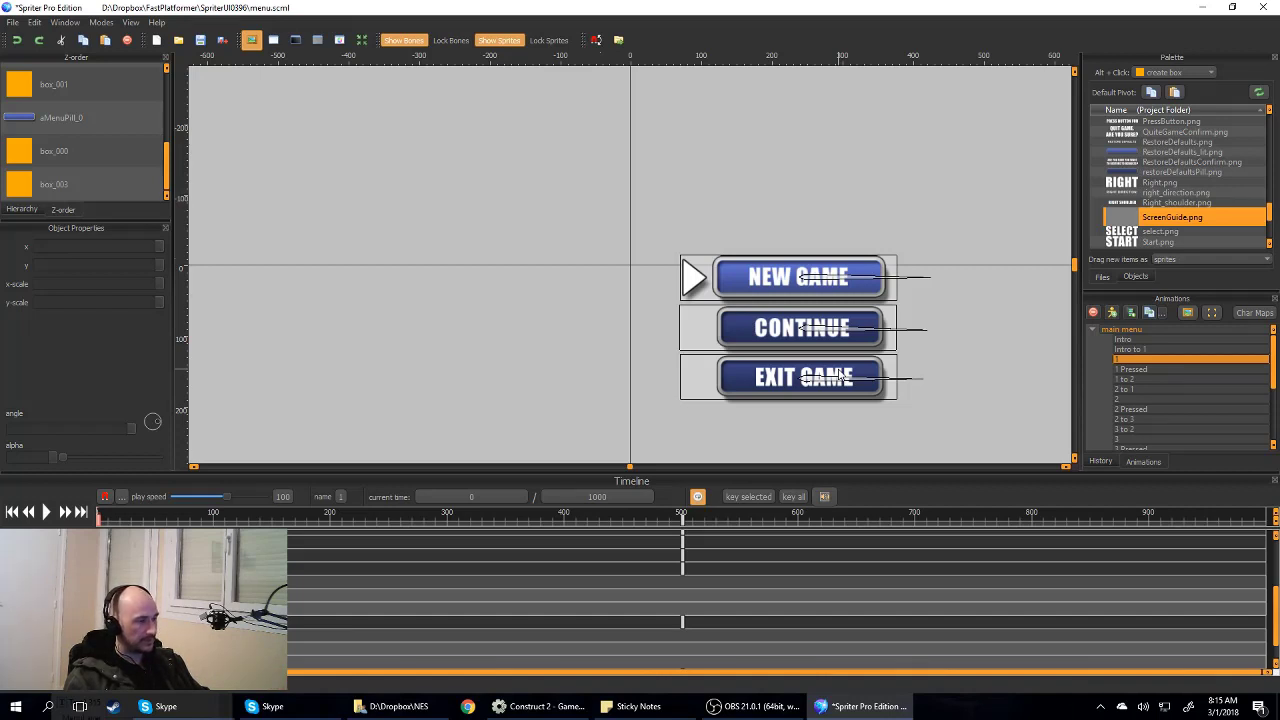
Step: Switch to Construct 2 and filter the Splash events sheet with the search word "touch"
left_click(537, 708)
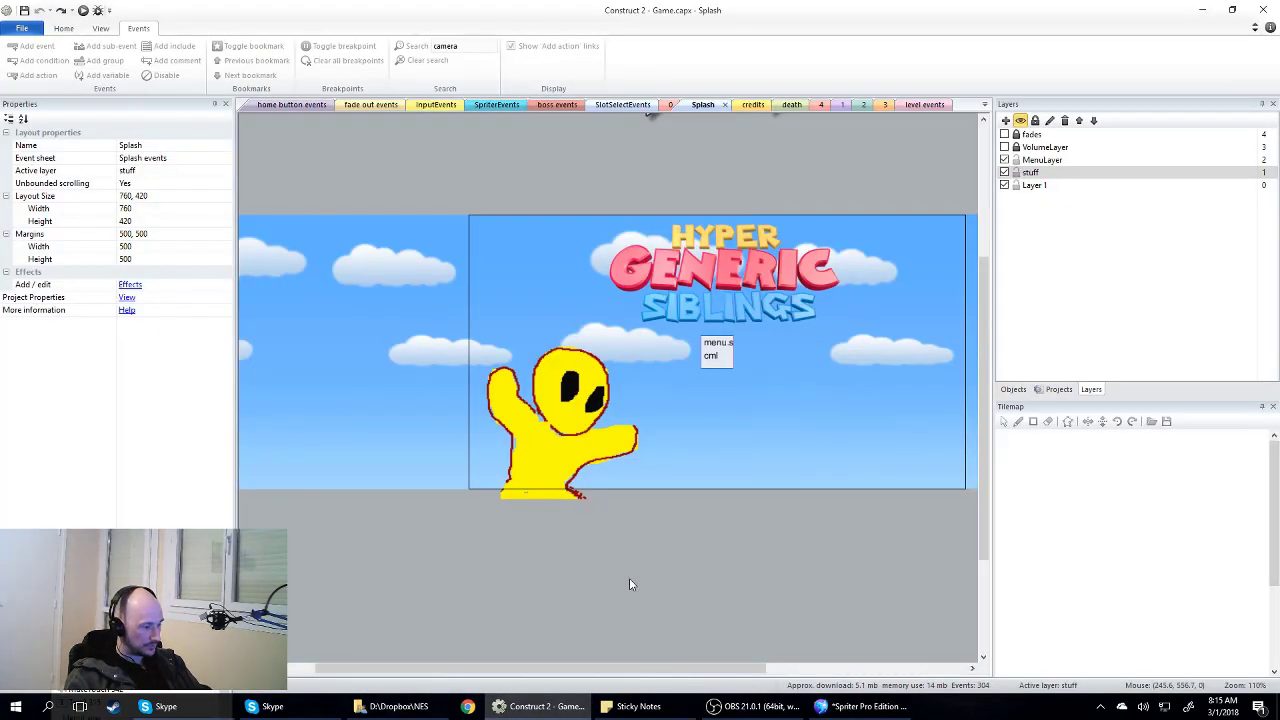
key("ctrl+Tab")
scroll(738, 282, "down", 2)
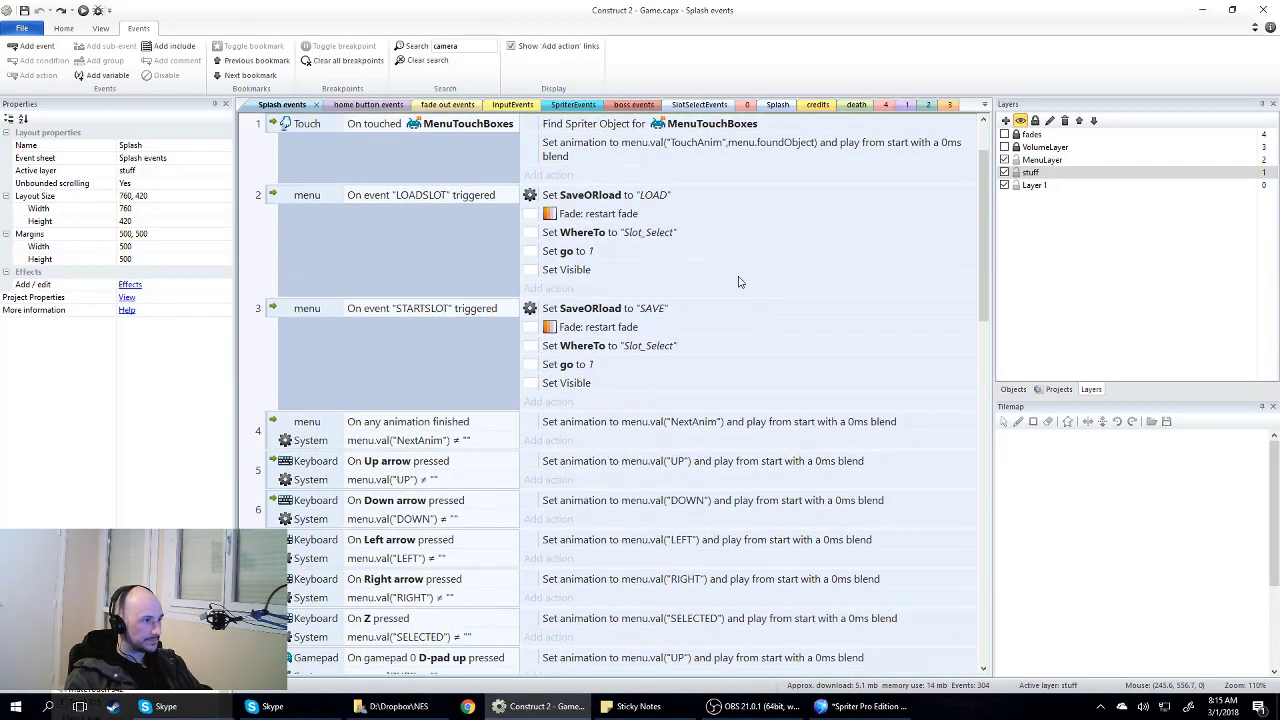
left_click(478, 46)
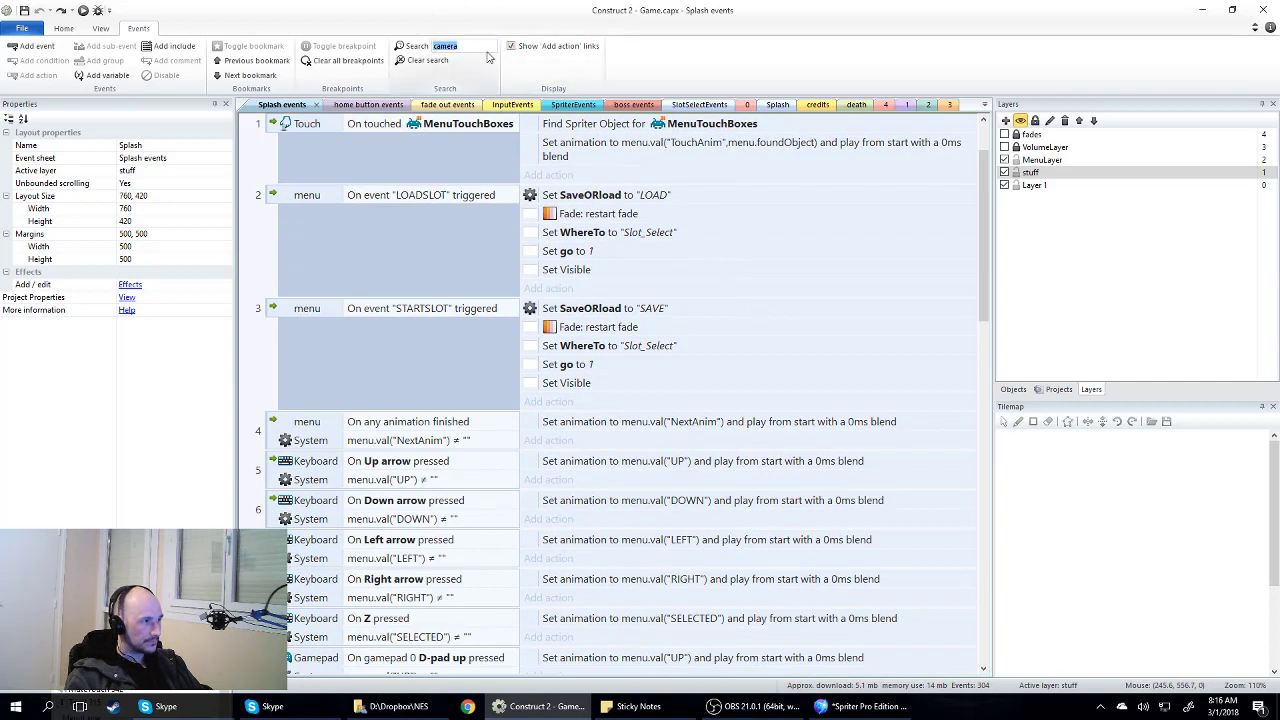
key("BackSpace")
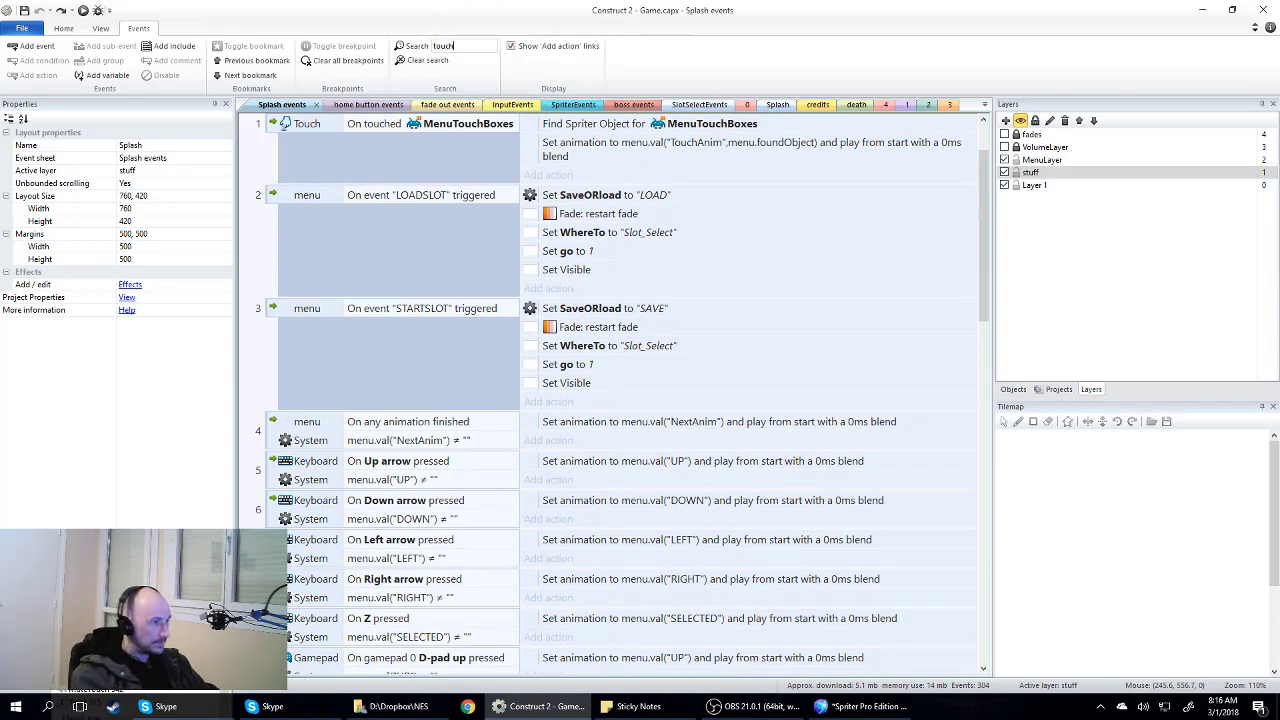
key("Return")
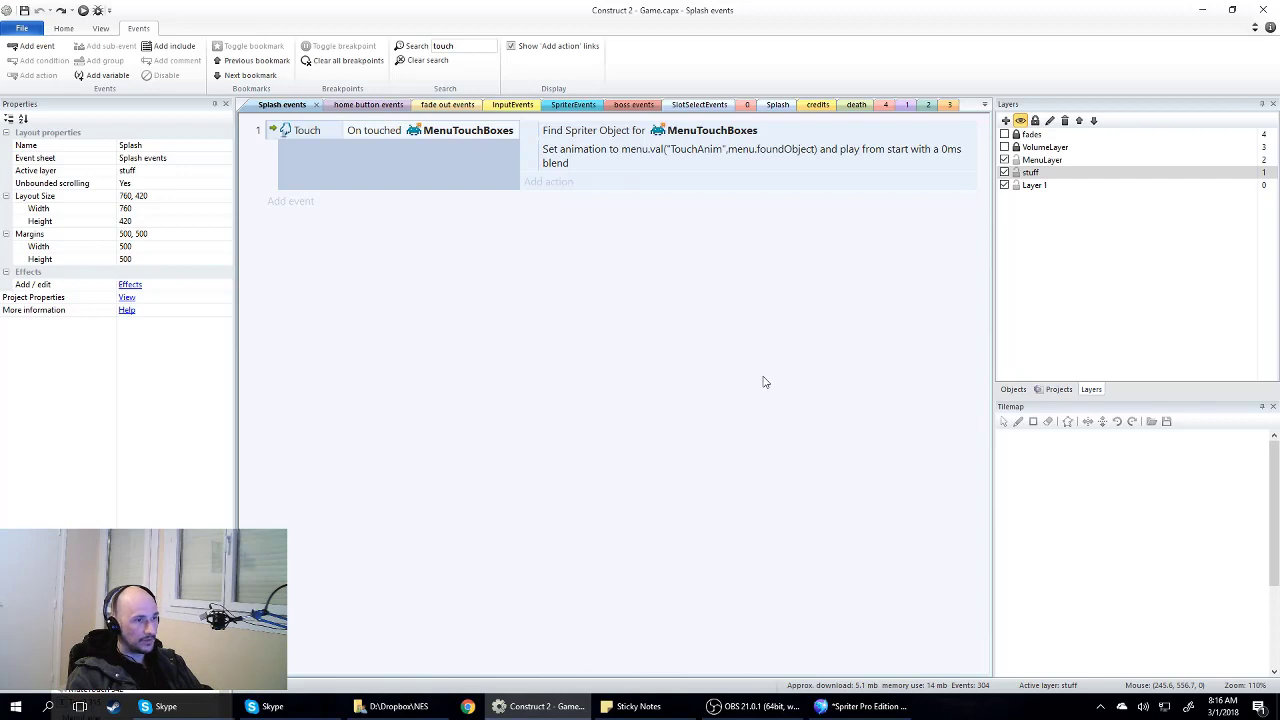
Step: Find the MenuTouchBoxes family among the project's families and examine which objects it contains
left_click(1058, 389)
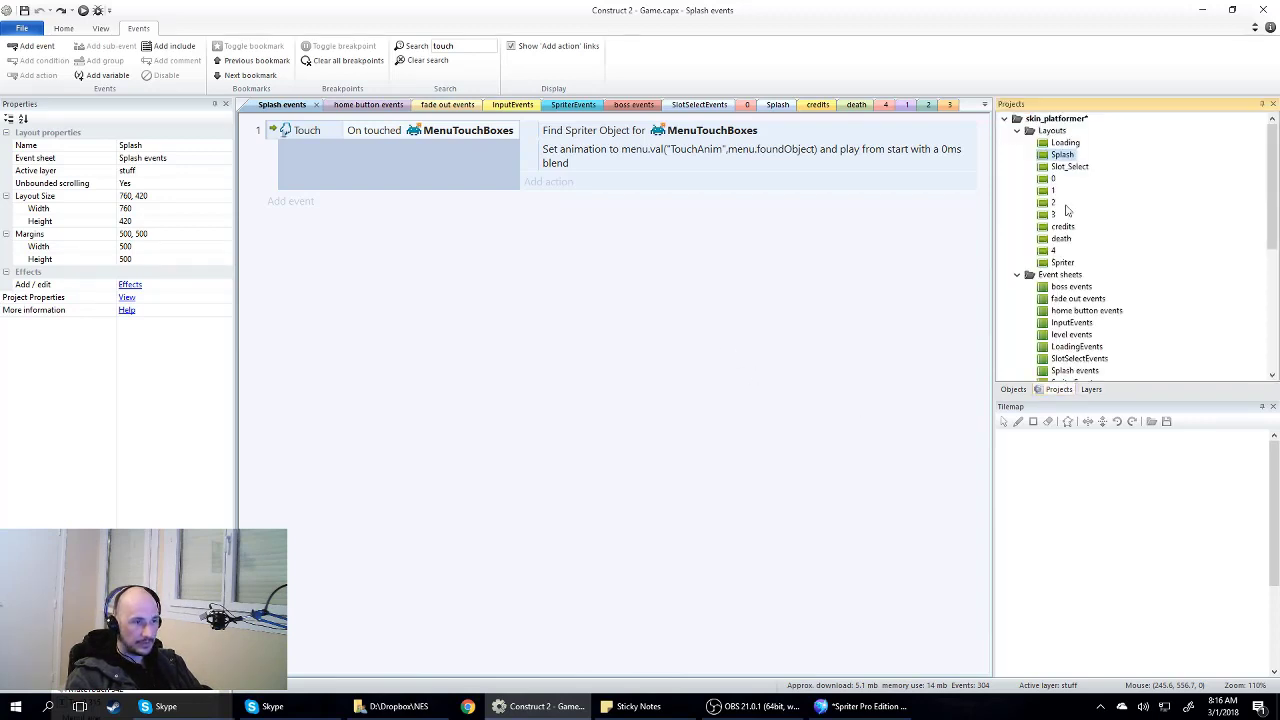
scroll(1070, 215, "down", 3)
scroll(1074, 230, "down", 3)
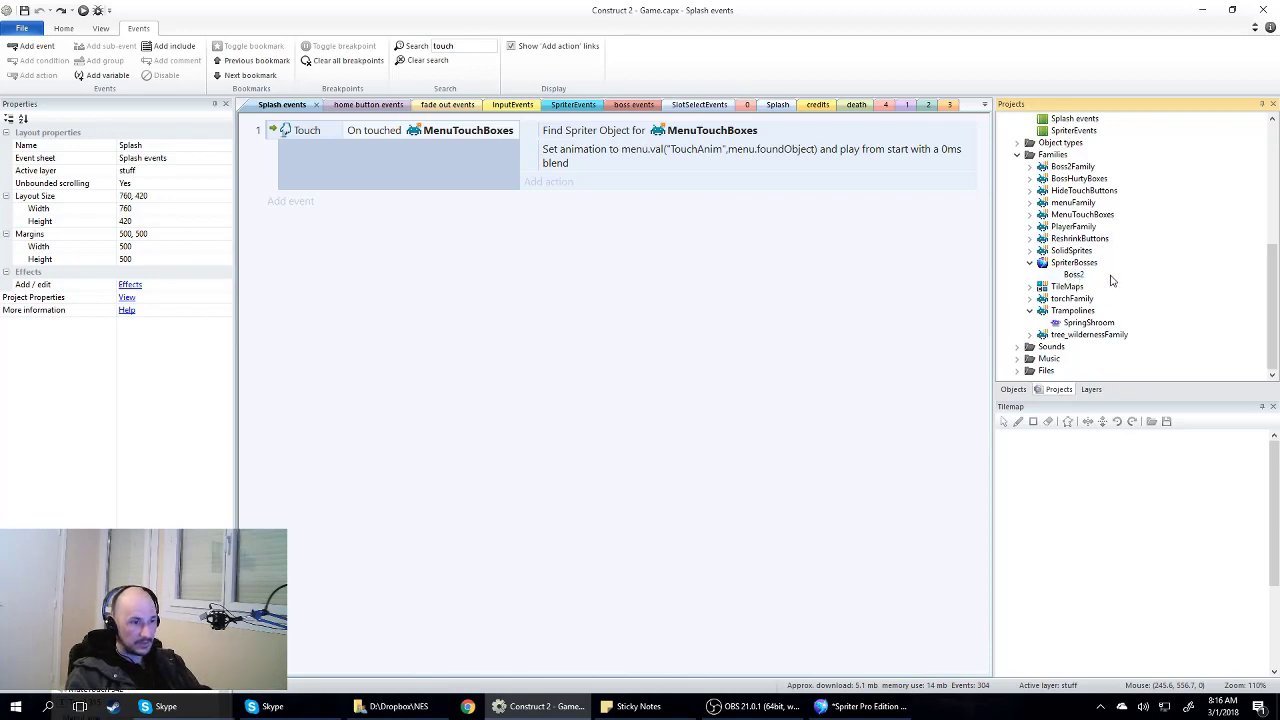
scroll(1100, 330, "up", 6)
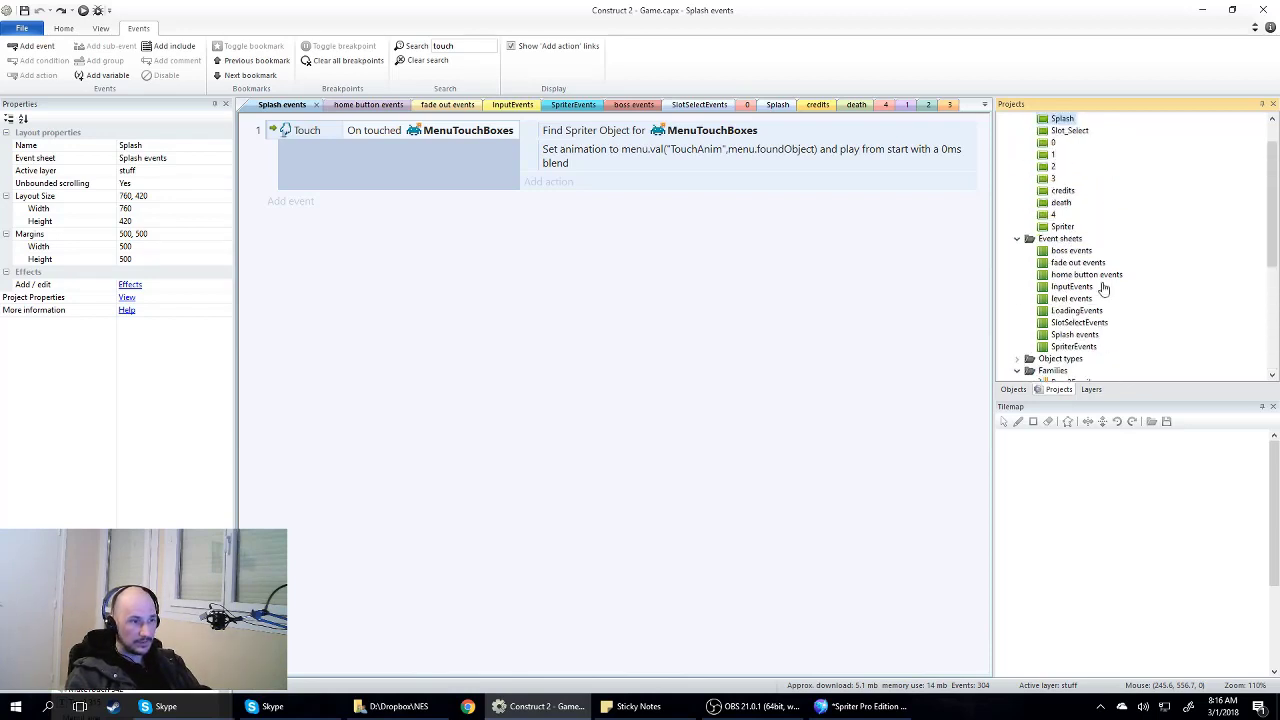
scroll(1083, 290, "down", 3)
scroll(1083, 290, "down", 1)
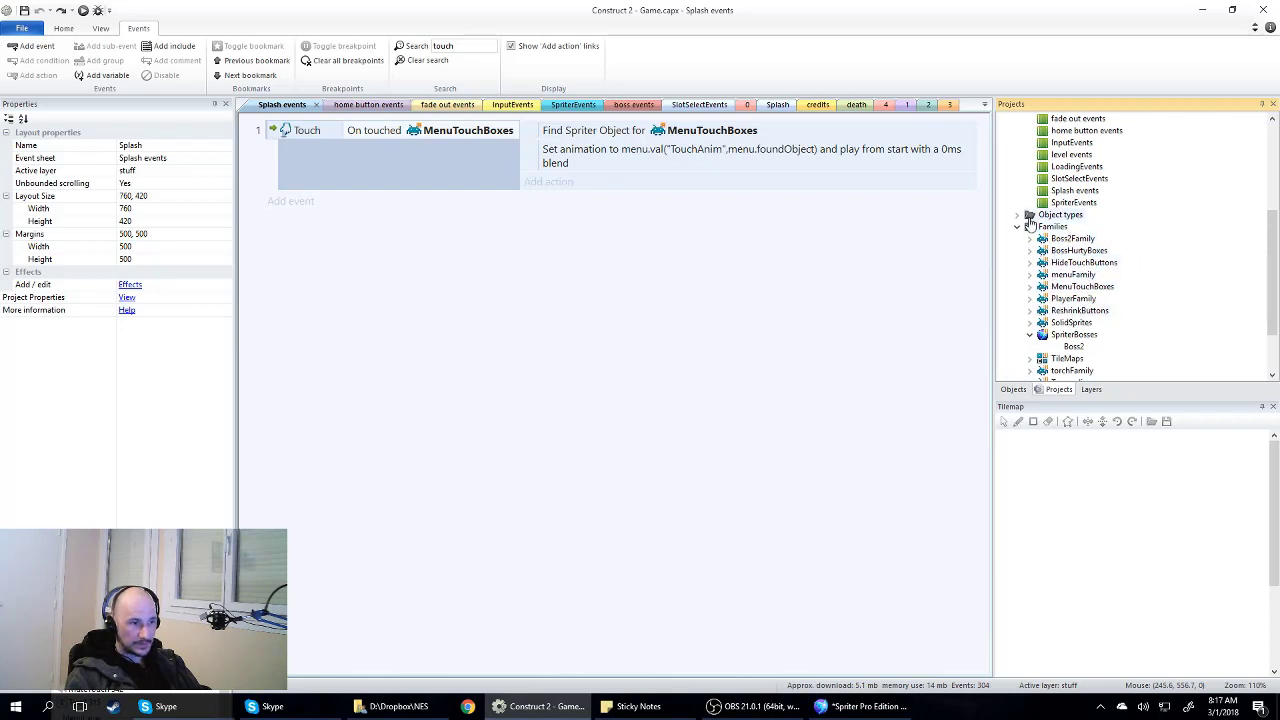
scroll(1085, 325, "down", 1)
double_click(1072, 346)
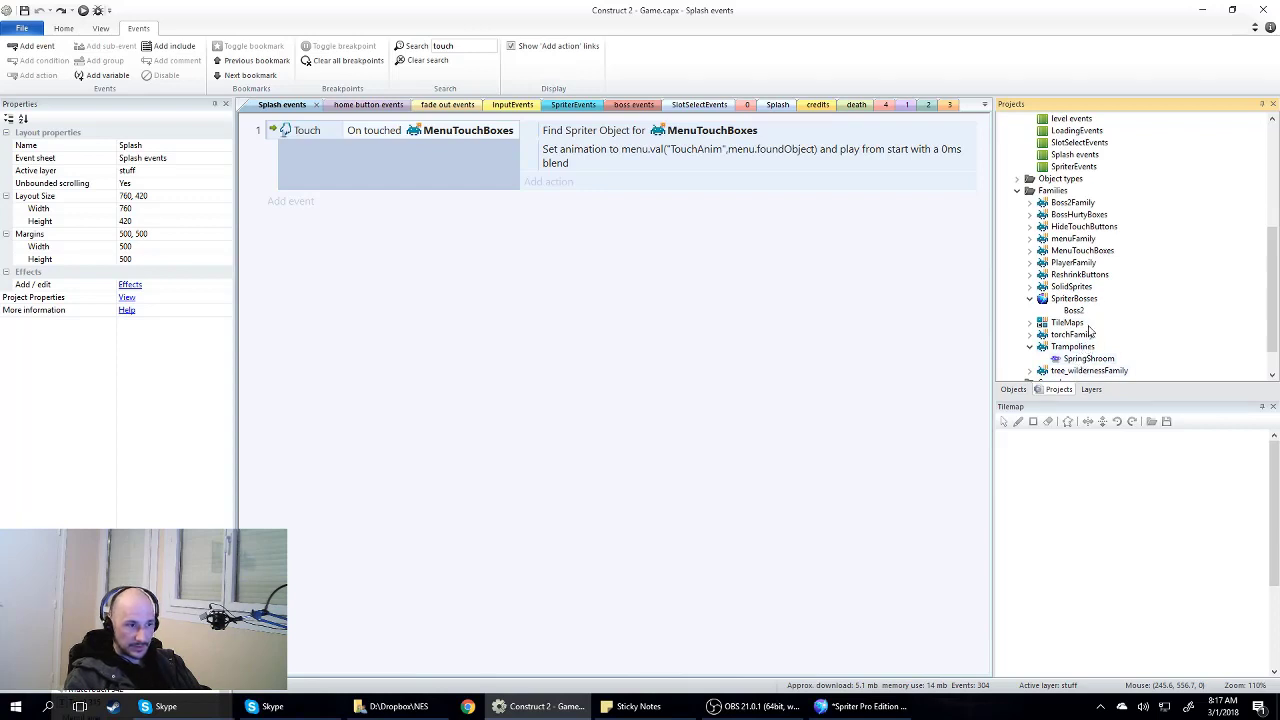
scroll(1098, 291, "down", 1)
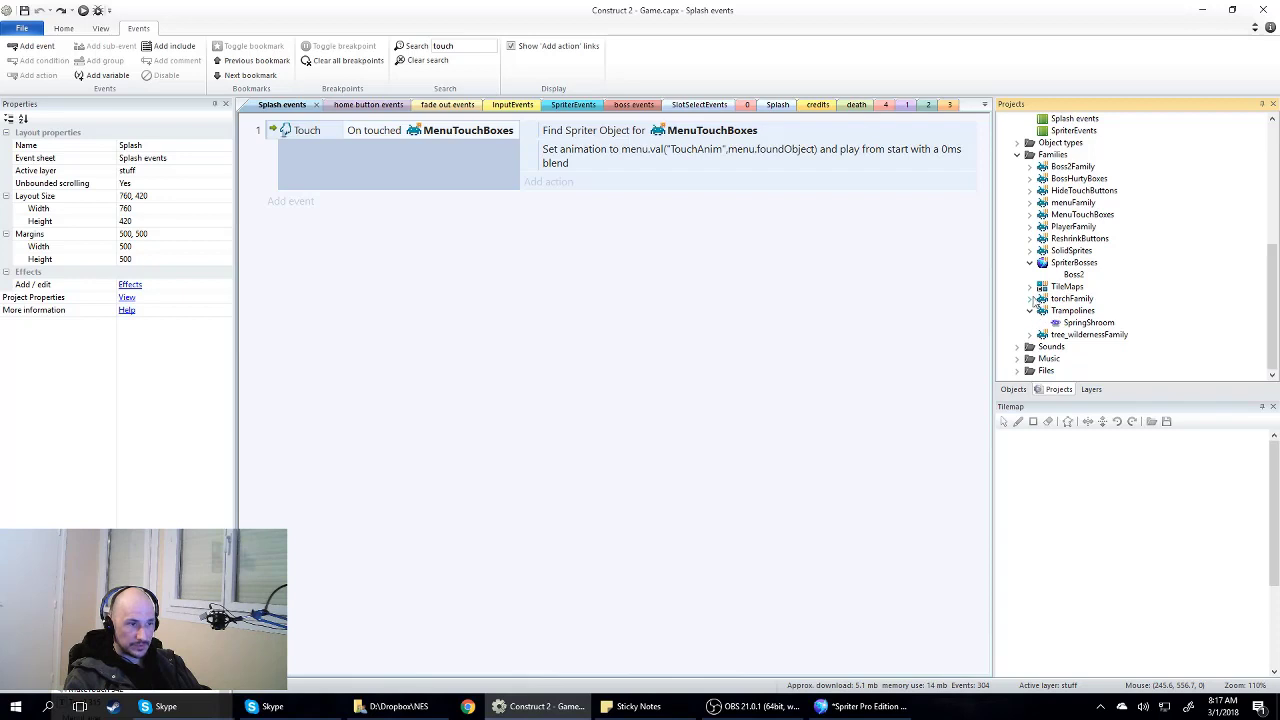
left_click(1043, 215)
left_click(1030, 215)
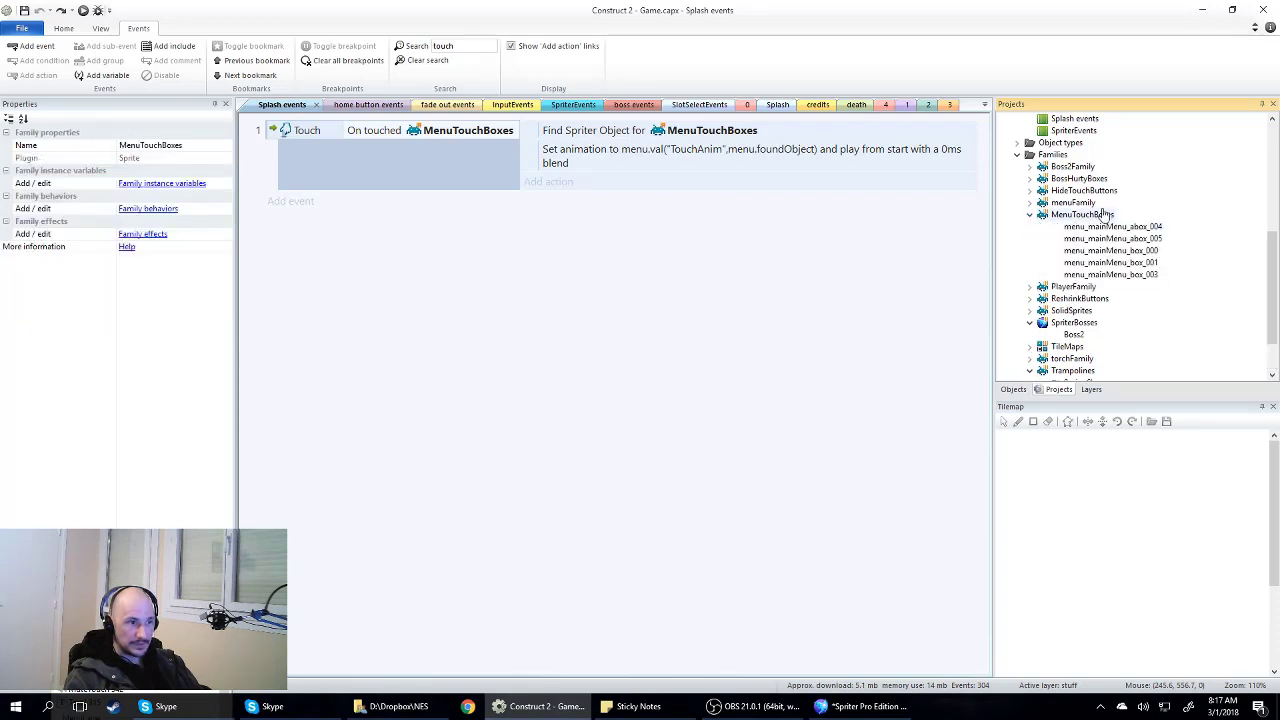
left_click(1030, 215)
Step: Open the MenuTouchBoxes family for editing, examine its available and member sprites, and cancel without changes
right_click(1076, 219)
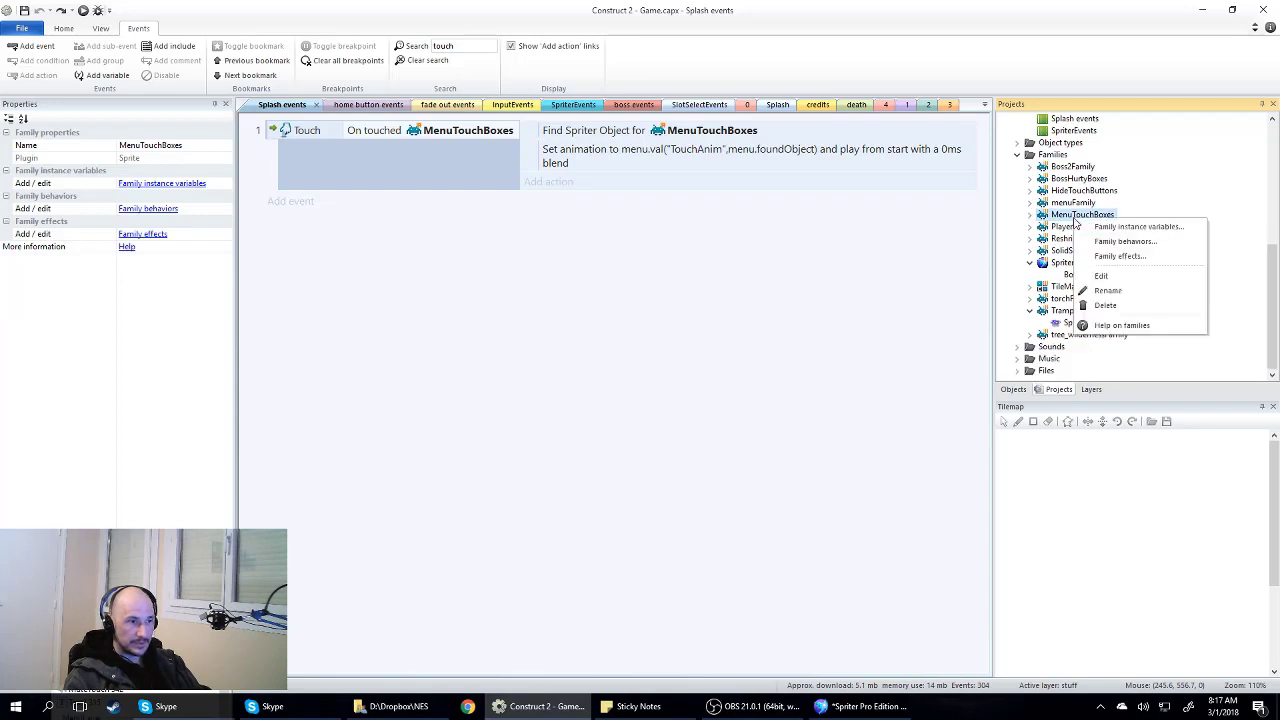
left_click(1110, 276)
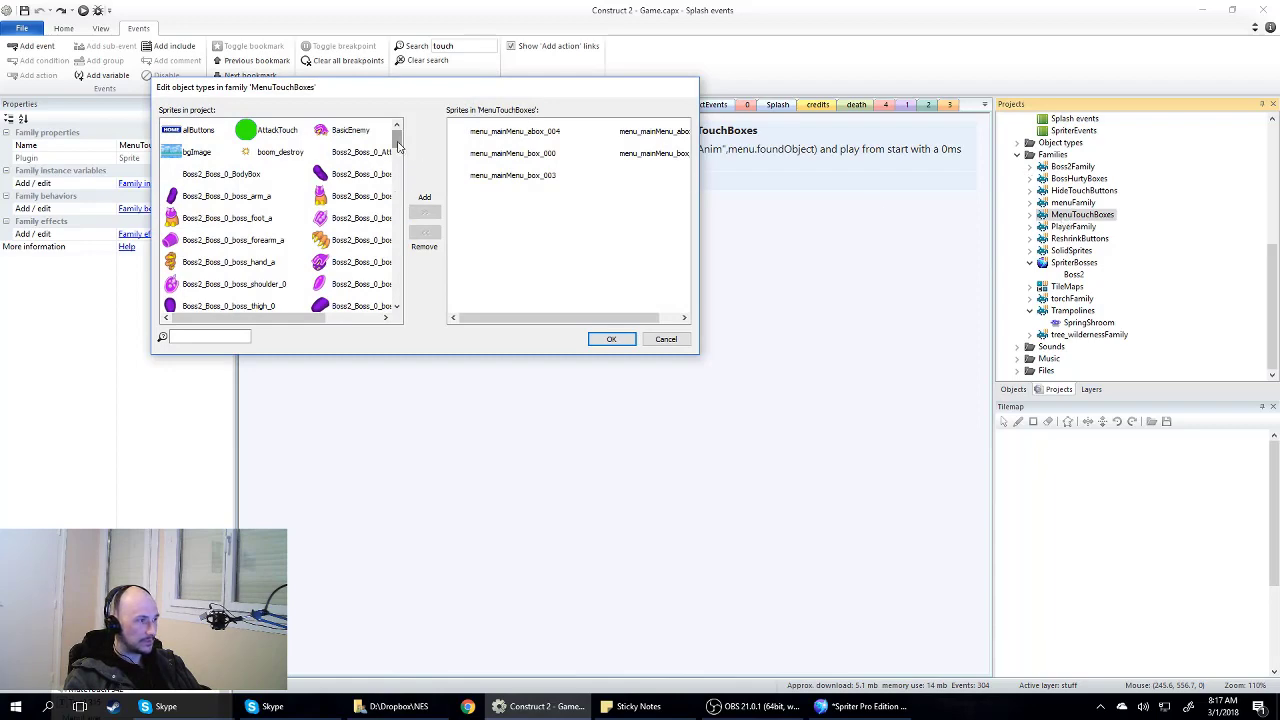
left_click_drag(397, 140, 314, 177)
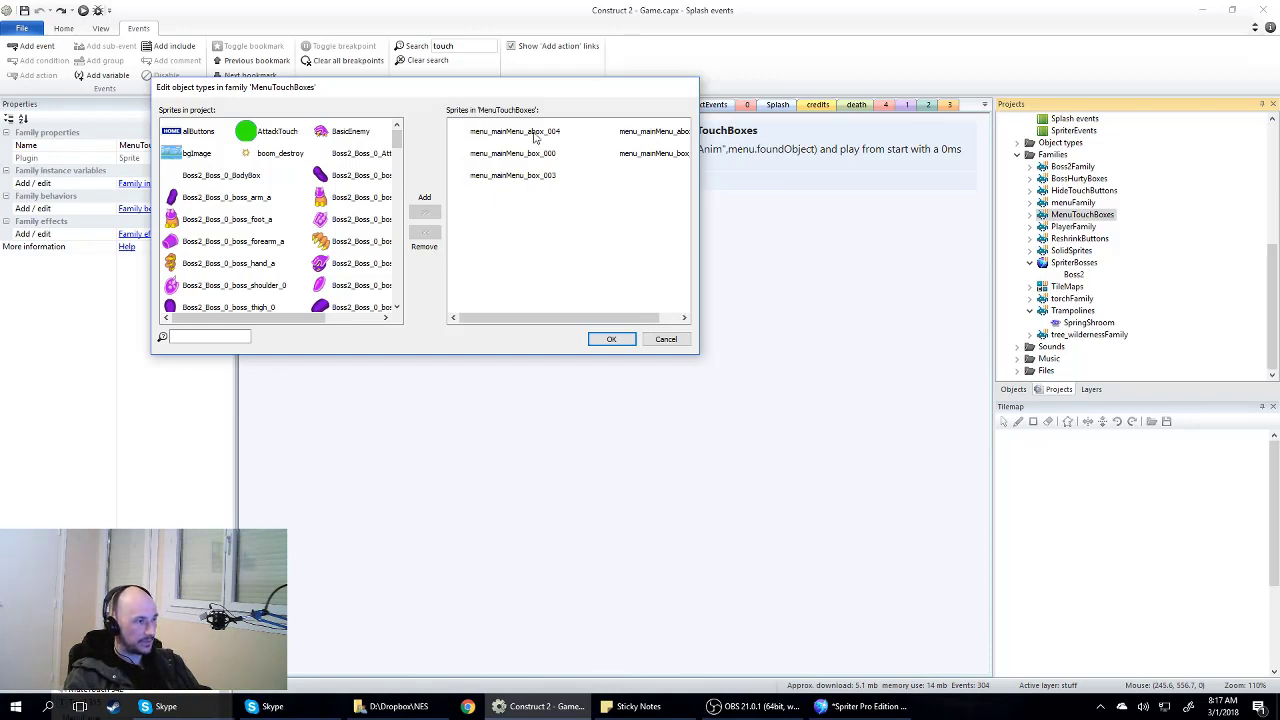
left_click(668, 339)
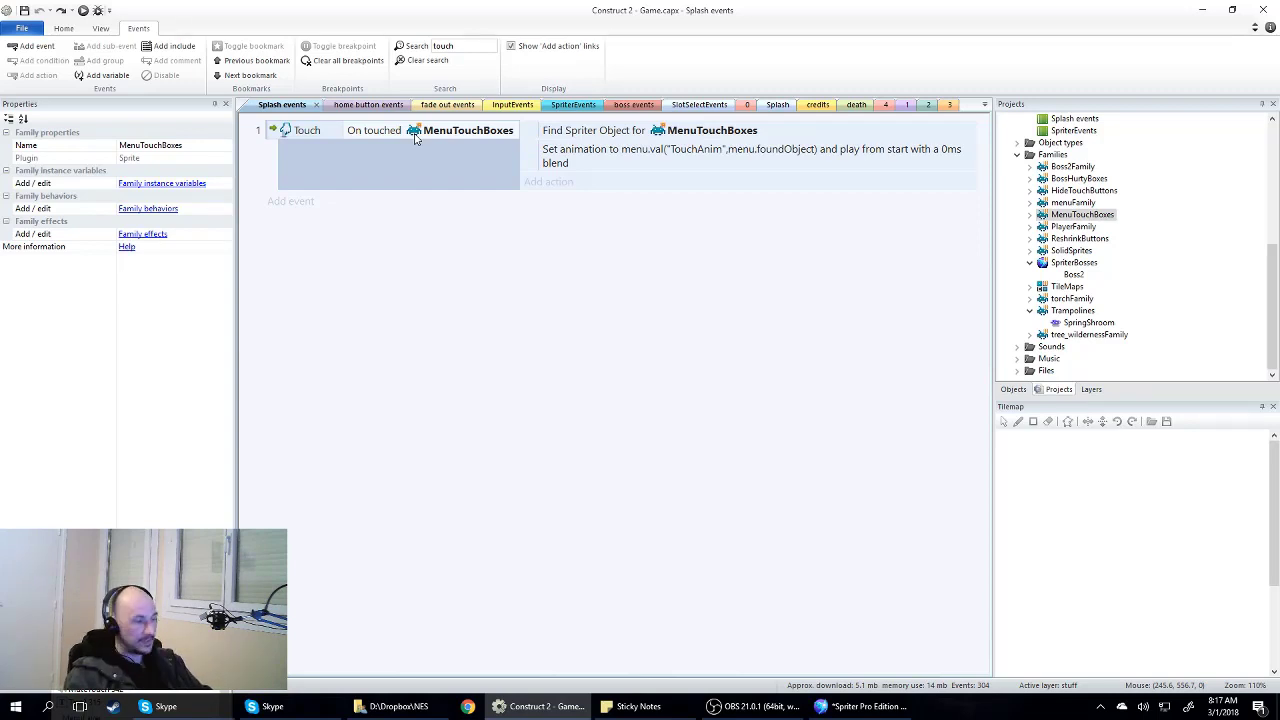
Step: Switch to Spriter Pro and copy the EXIT GAME caption and its button, placing the pasted copy below the original
left_click(862, 706)
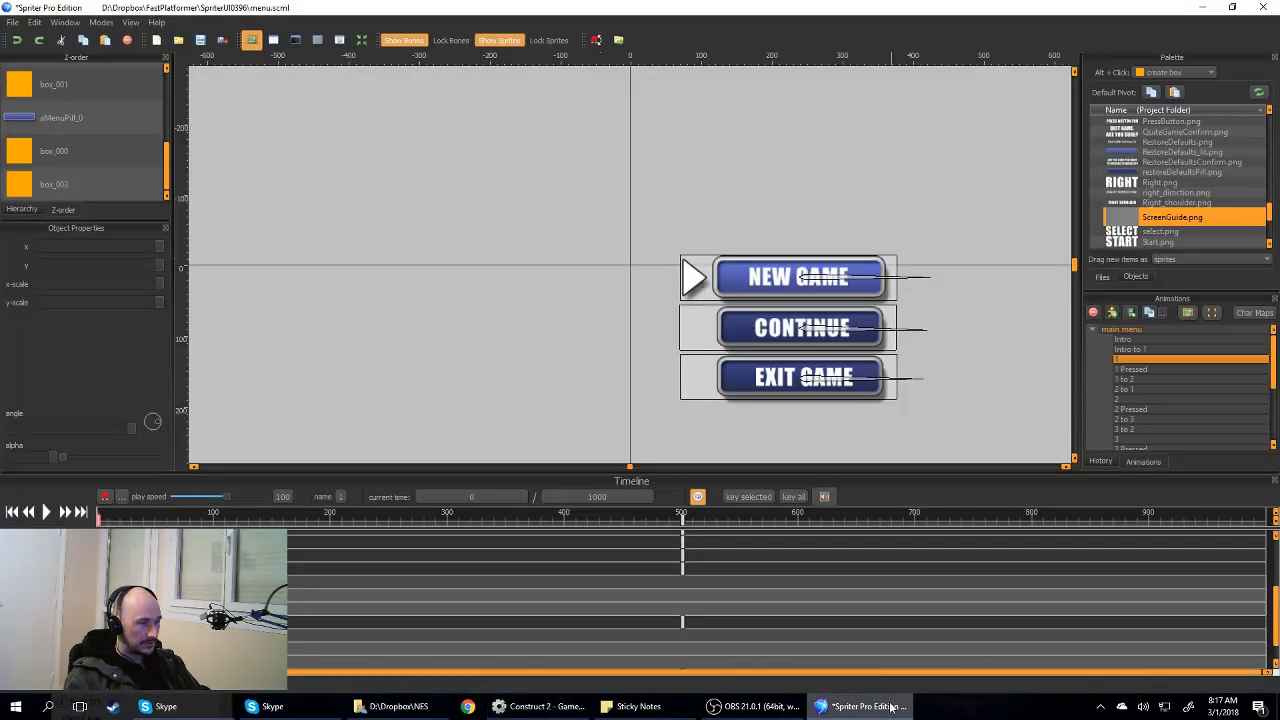
left_click(713, 255)
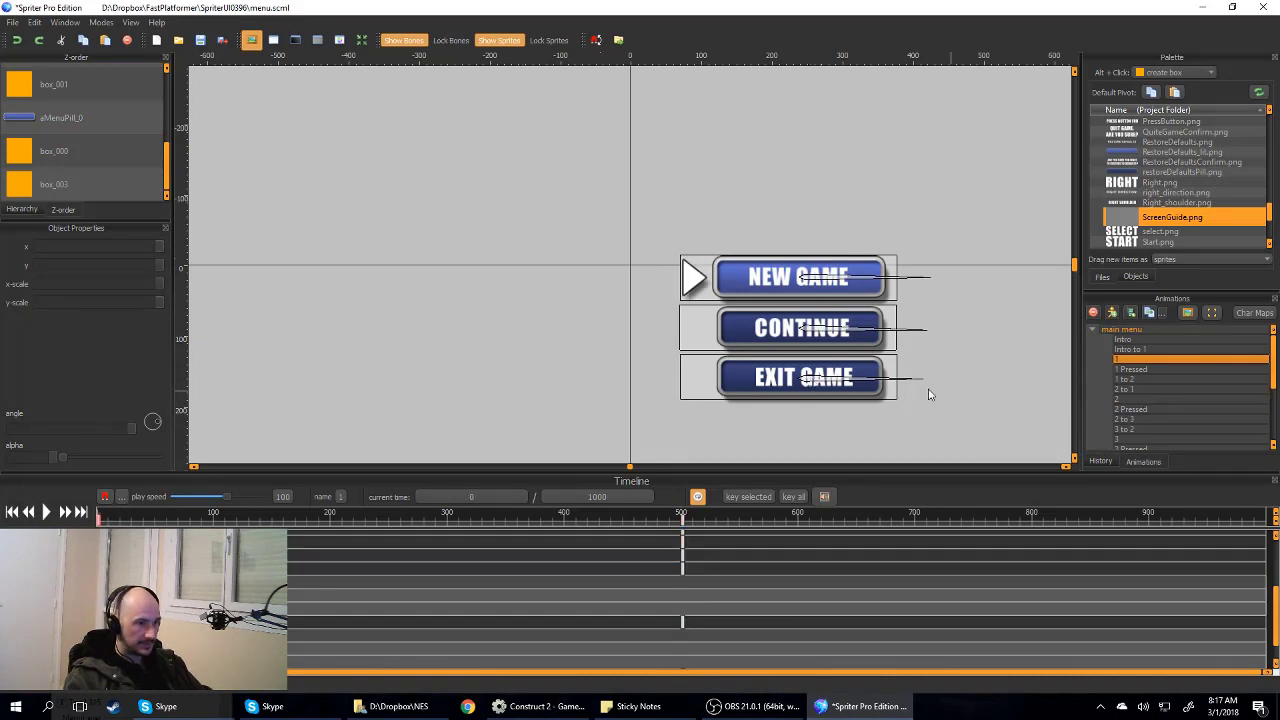
left_click(812, 384)
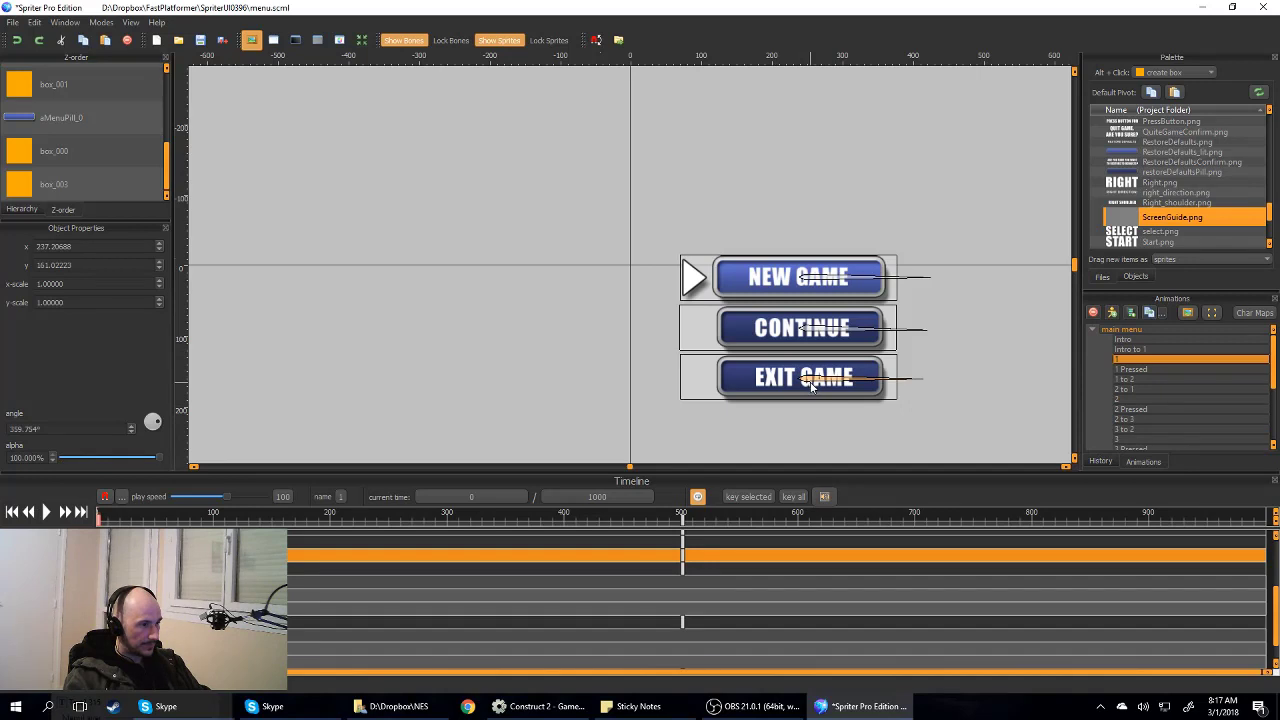
left_click(740, 387)
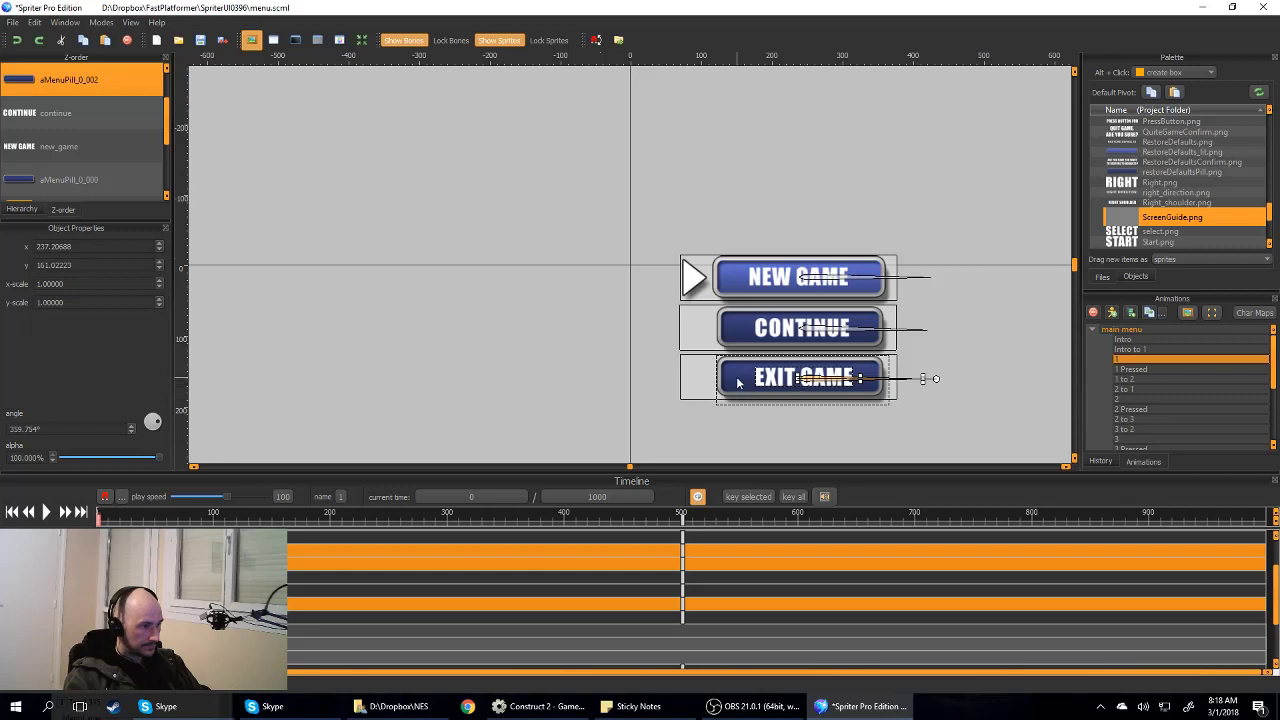
key("ctrl+c")
key("ctrl+v")
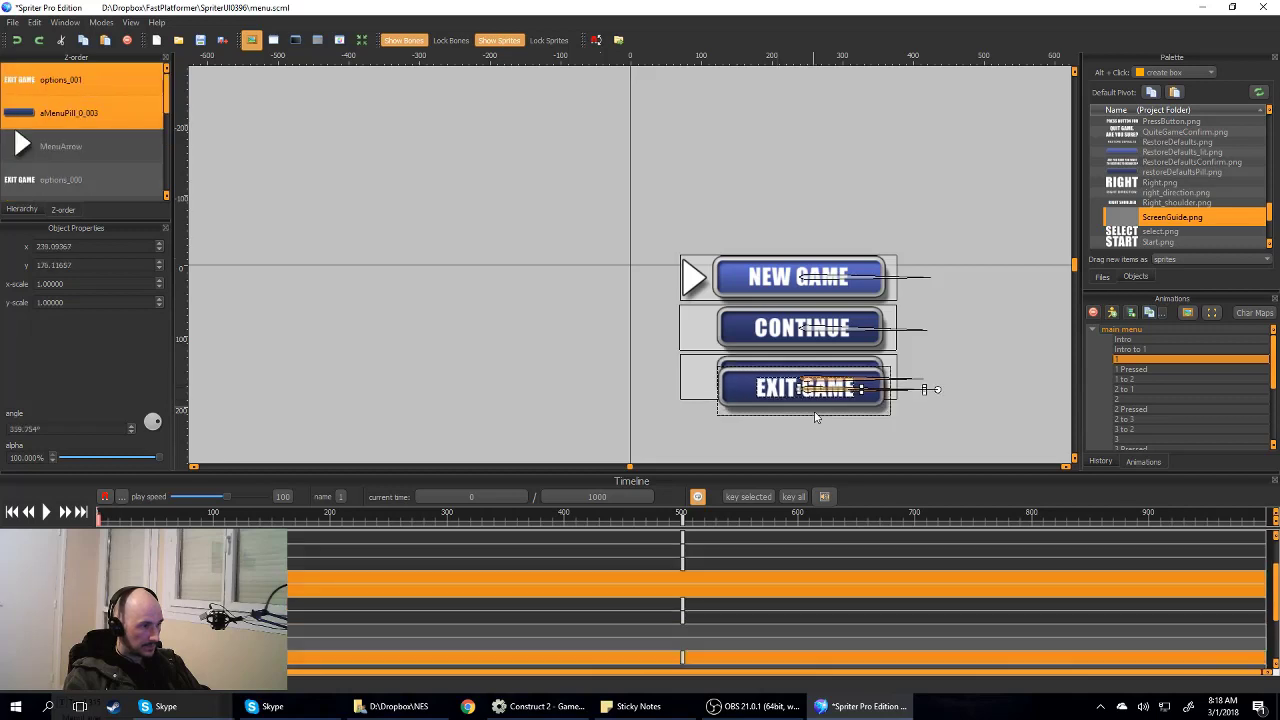
left_click_drag(812, 381, 817, 437)
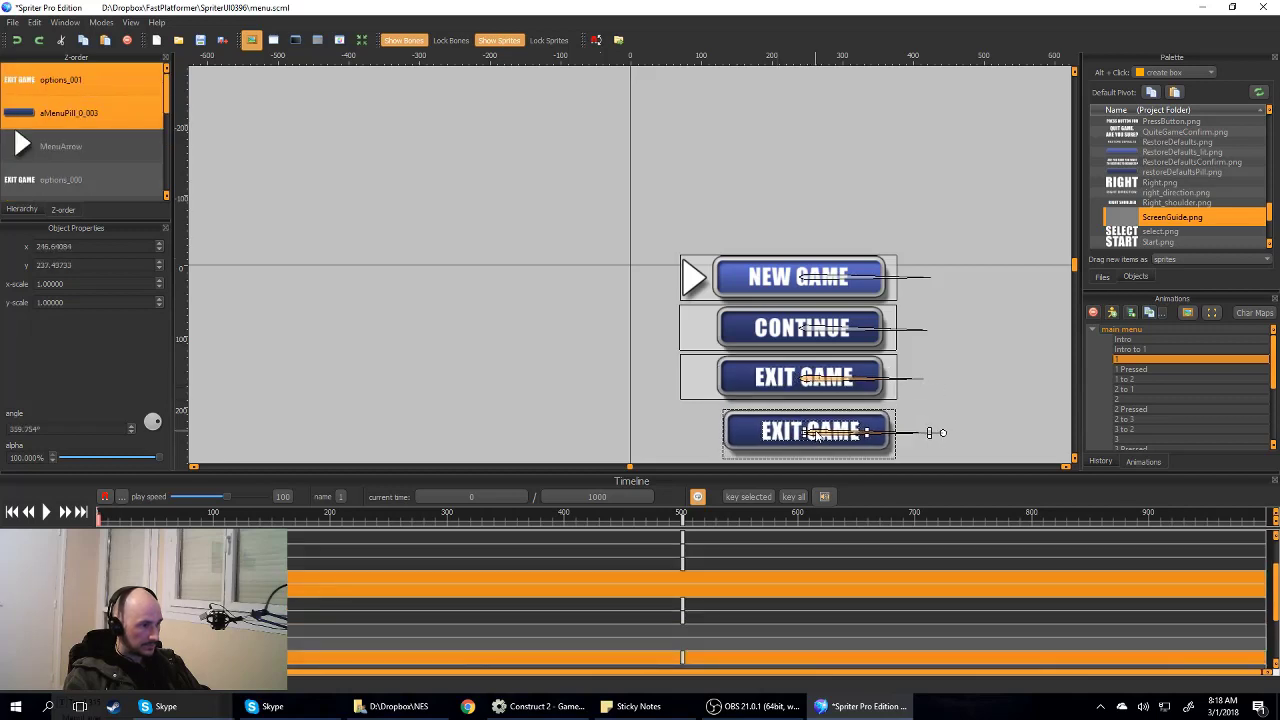
Step: Duplicate the upper EXIT GAME button out to the side of the menu and undo the move of the duplicate
left_click(817, 382)
left_click(817, 381)
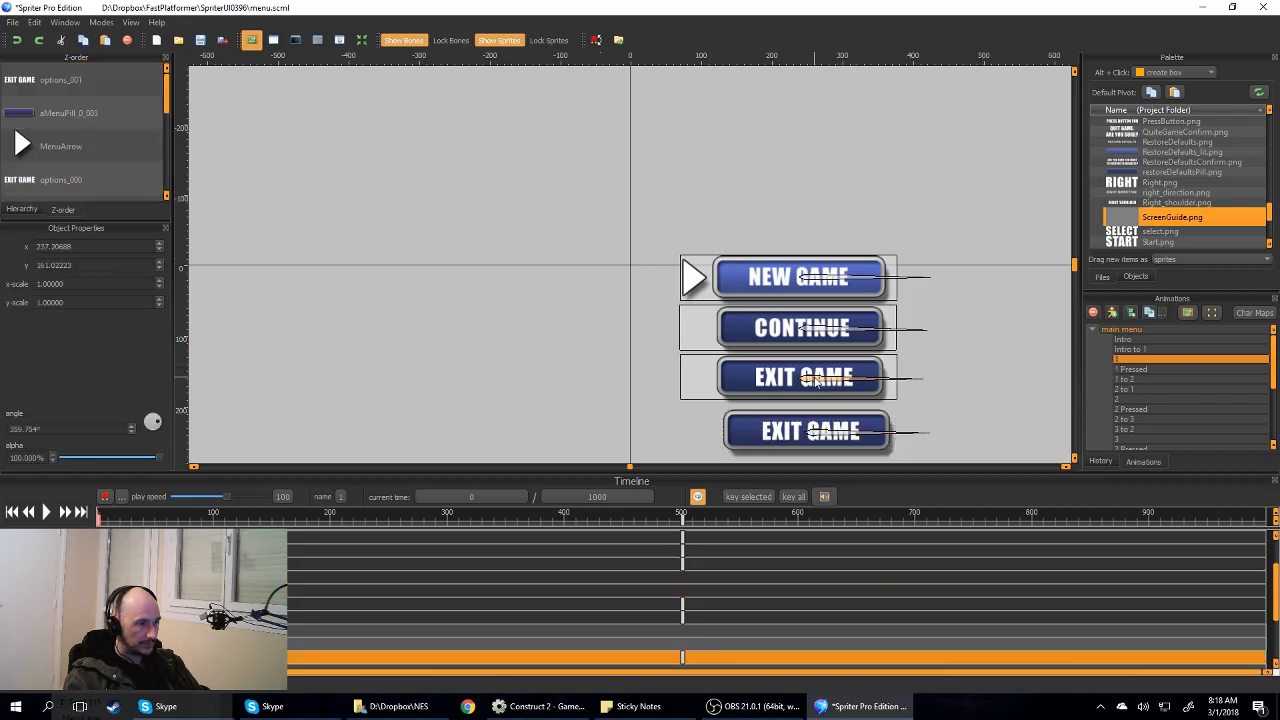
left_click(817, 381)
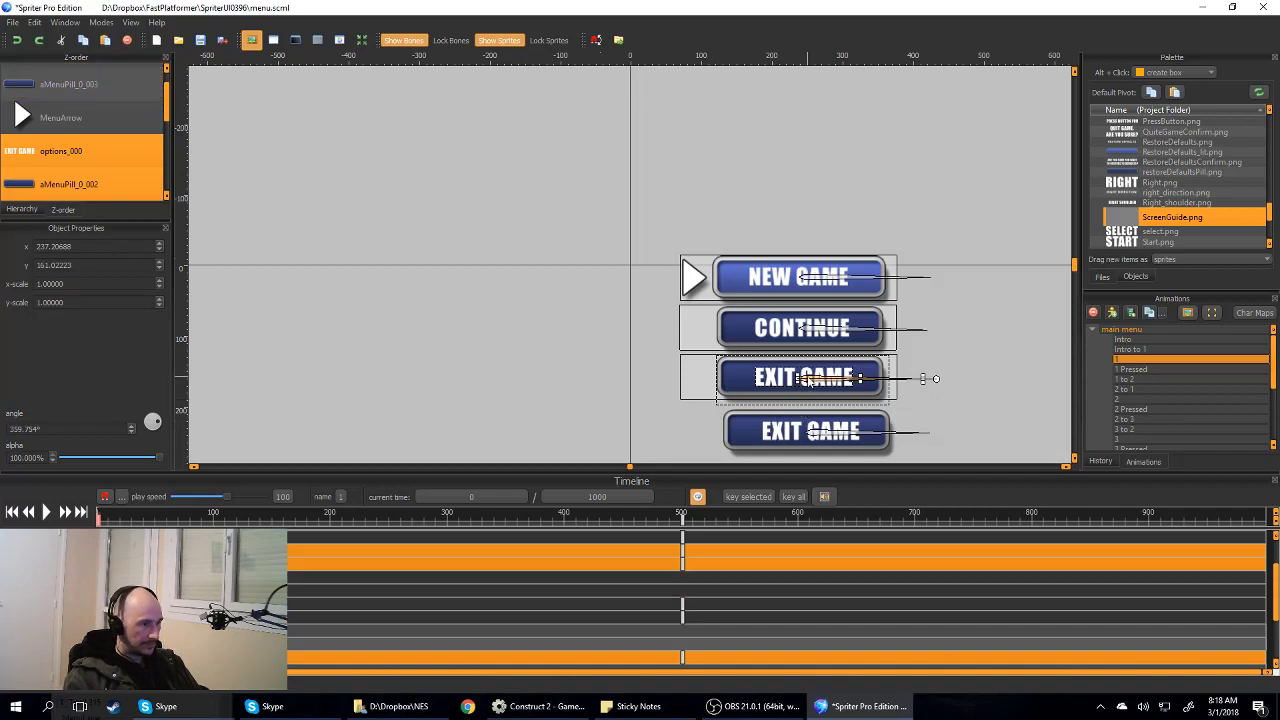
left_click_drag(810, 380, 1006, 359)
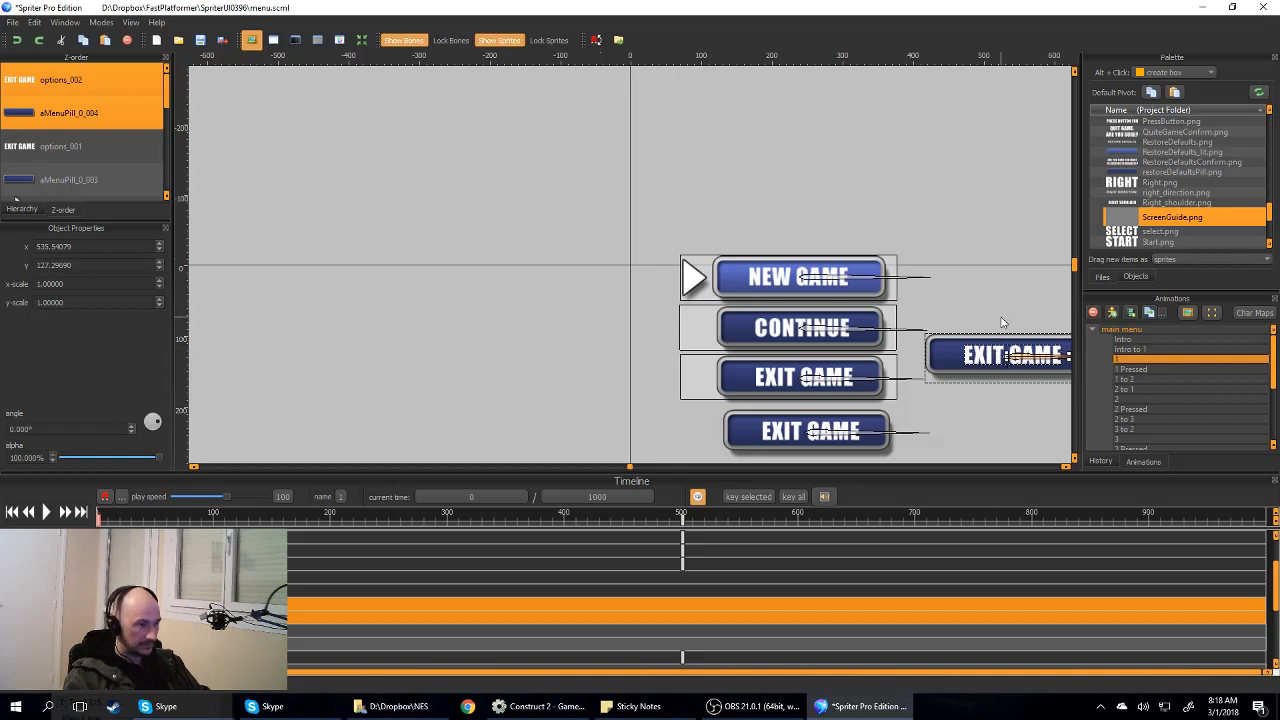
key("ctrl+z")
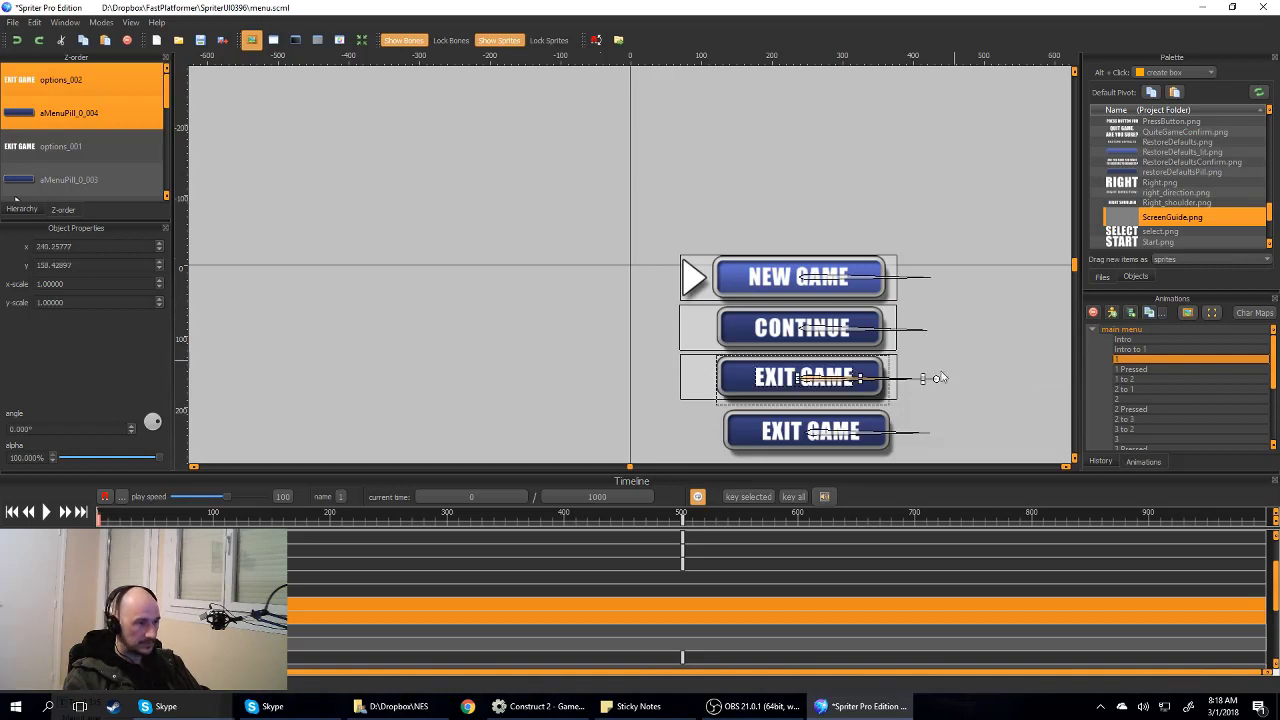
Step: Shift the lower EXIT GAME button slightly sideways to line up with the menu buttons above, at about x 241, y 237
left_click(816, 438)
left_click(821, 440)
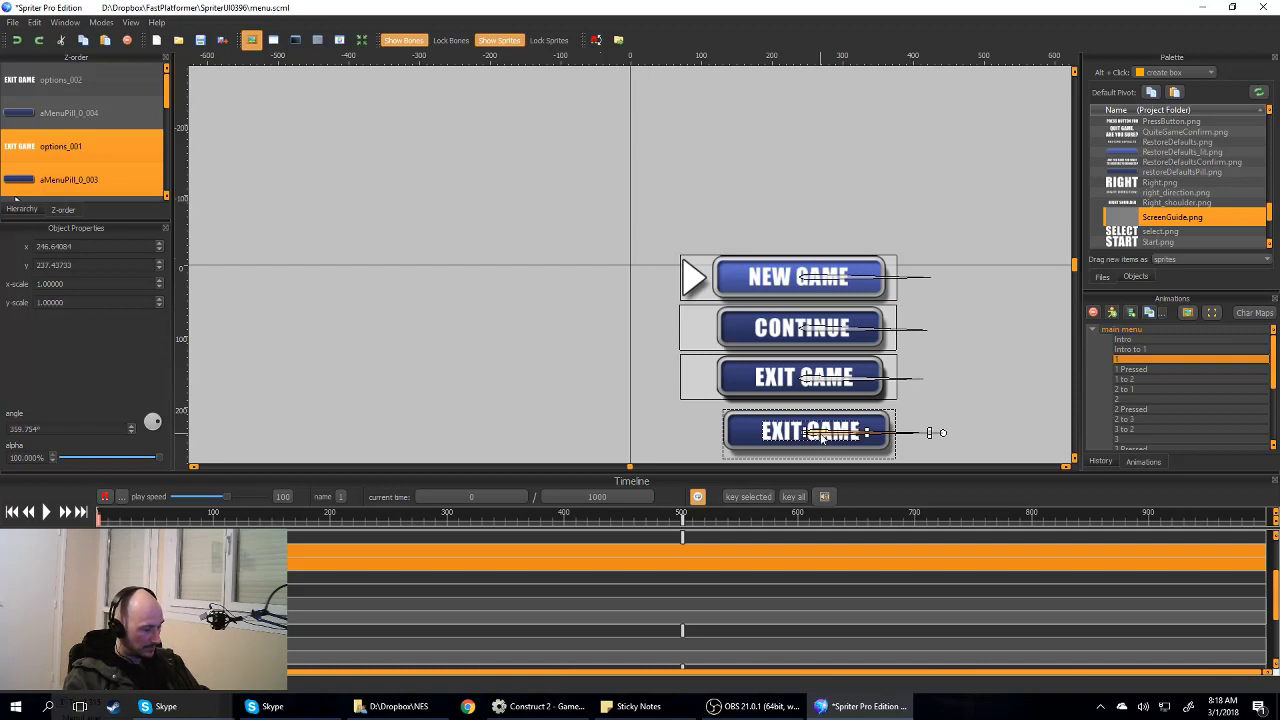
left_click(821, 440)
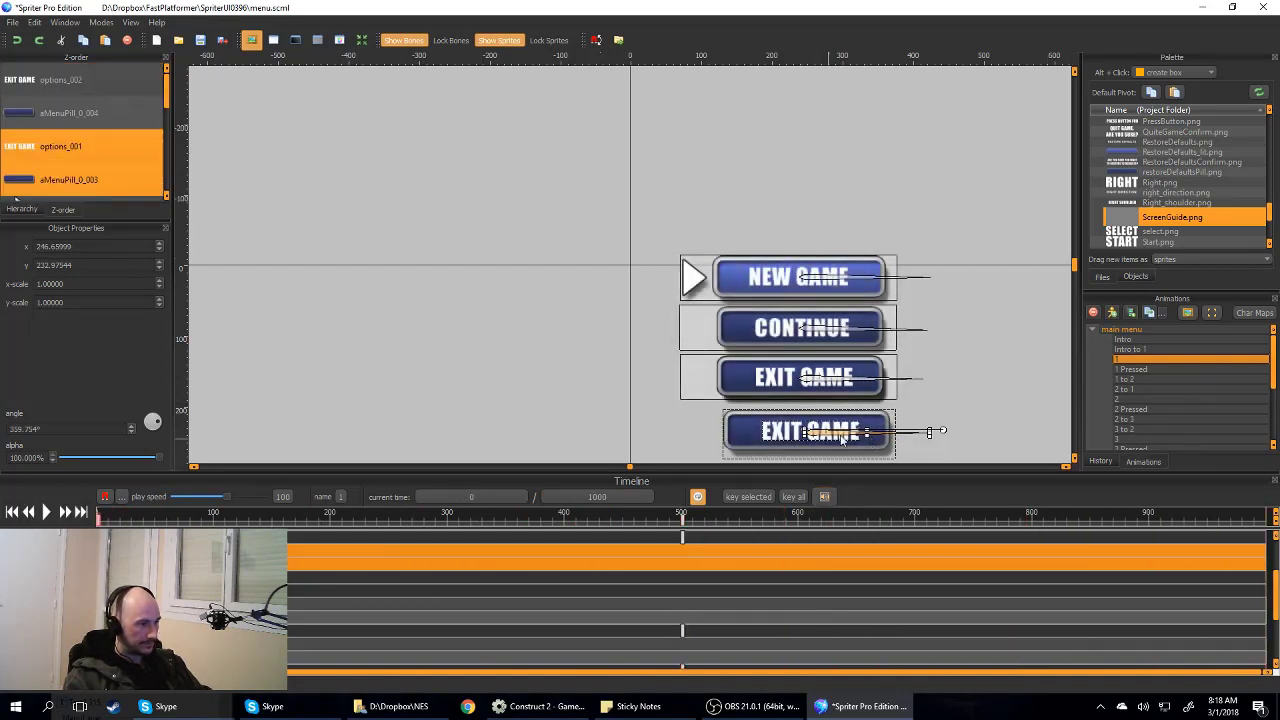
left_click(931, 411)
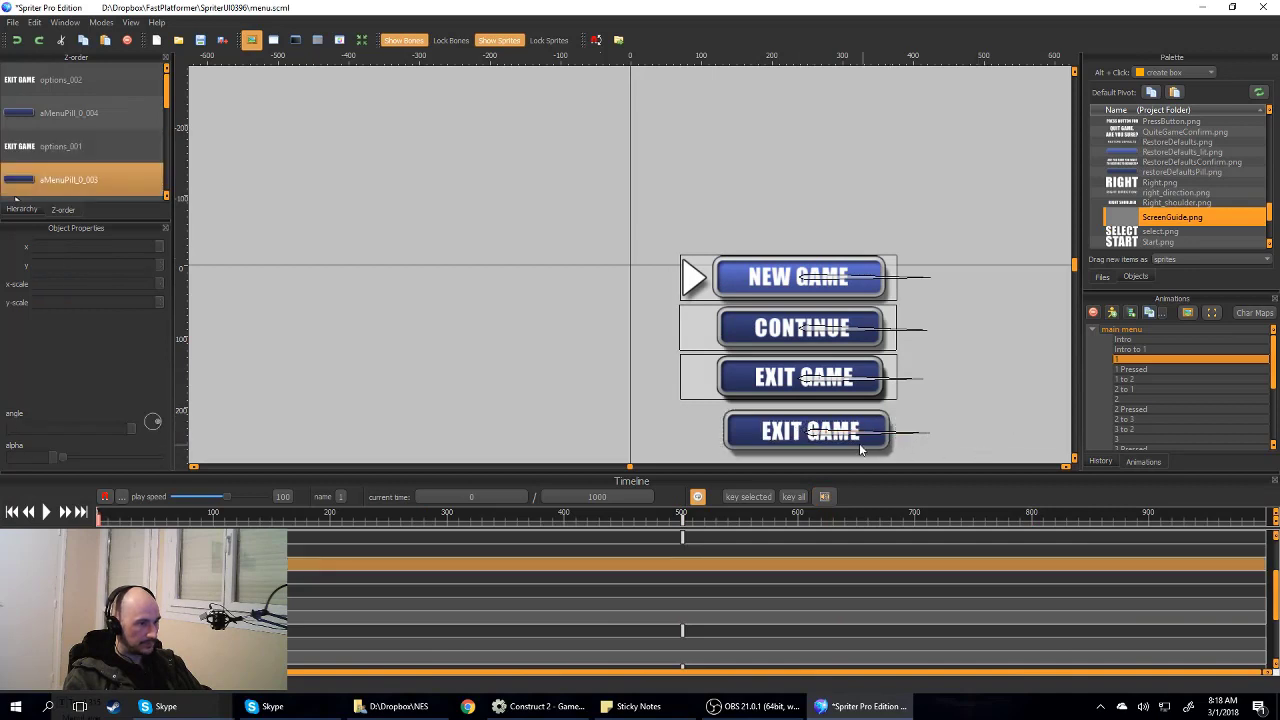
left_click_drag(818, 440, 812, 437)
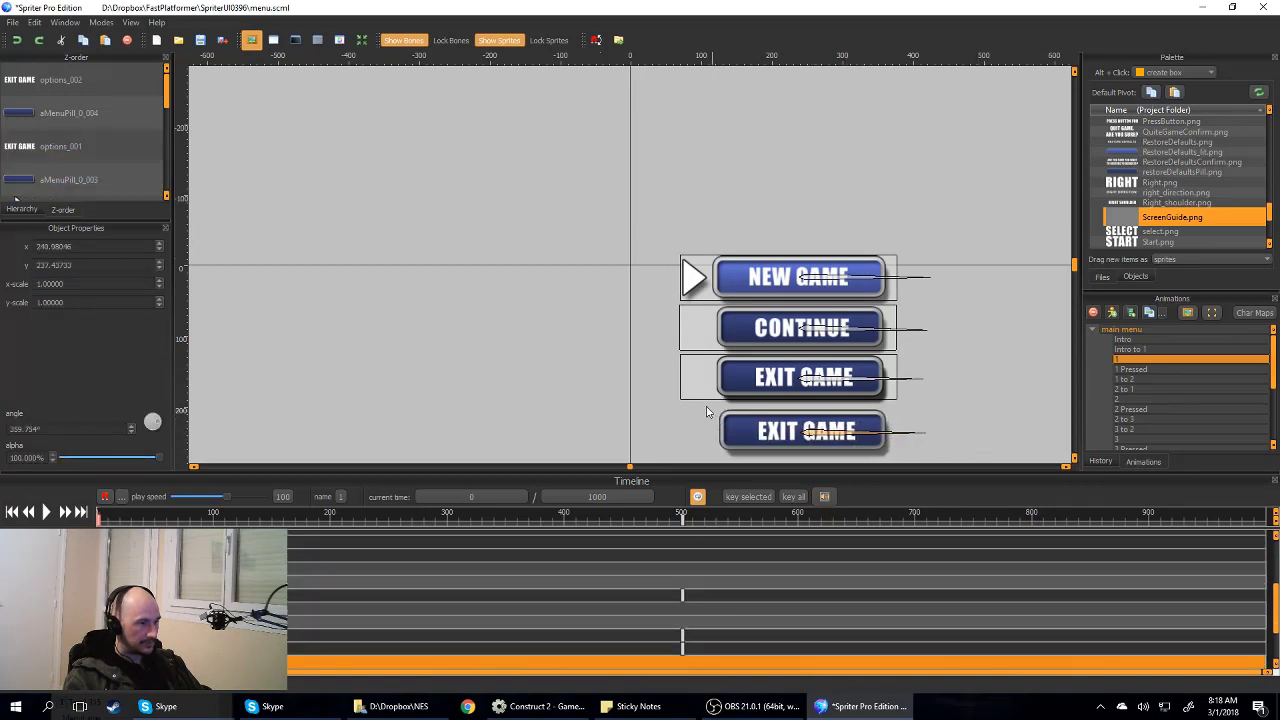
Step: Duplicate the box around the upper EXIT GAME button onto the lower one and send the copy to the bottom of the z-order
left_click(690, 378)
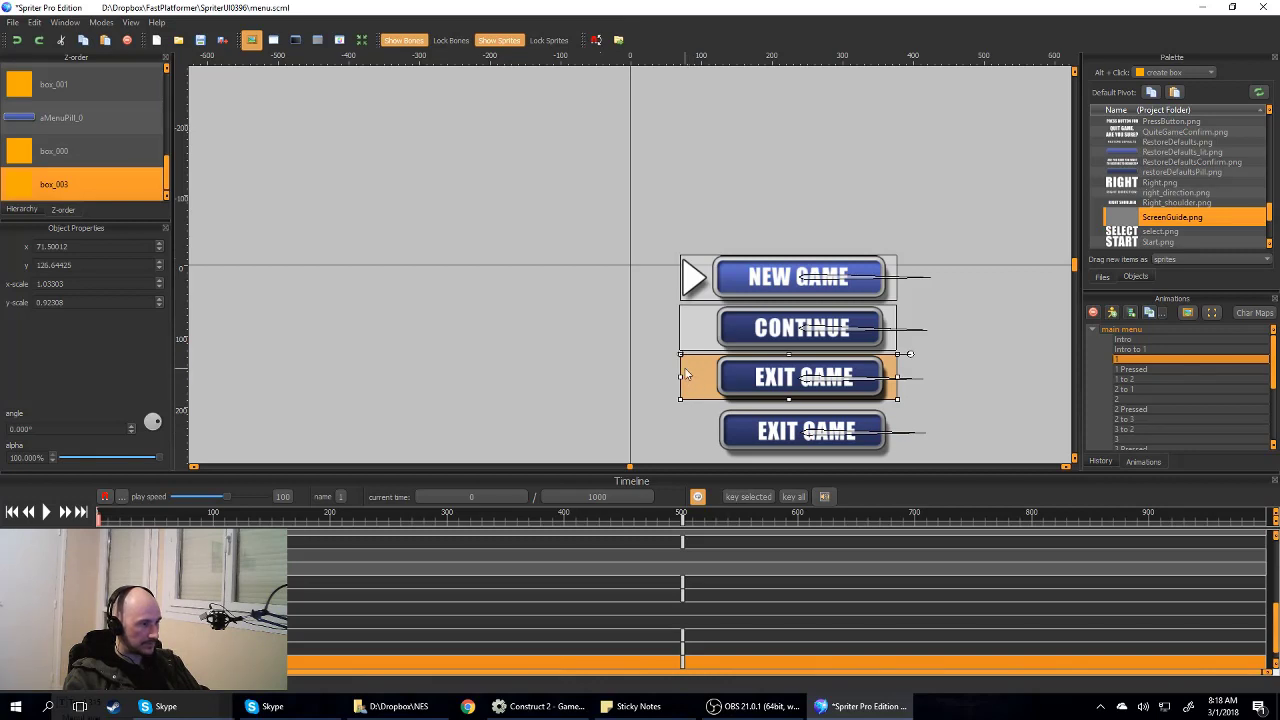
left_click_drag(690, 378, 688, 421)
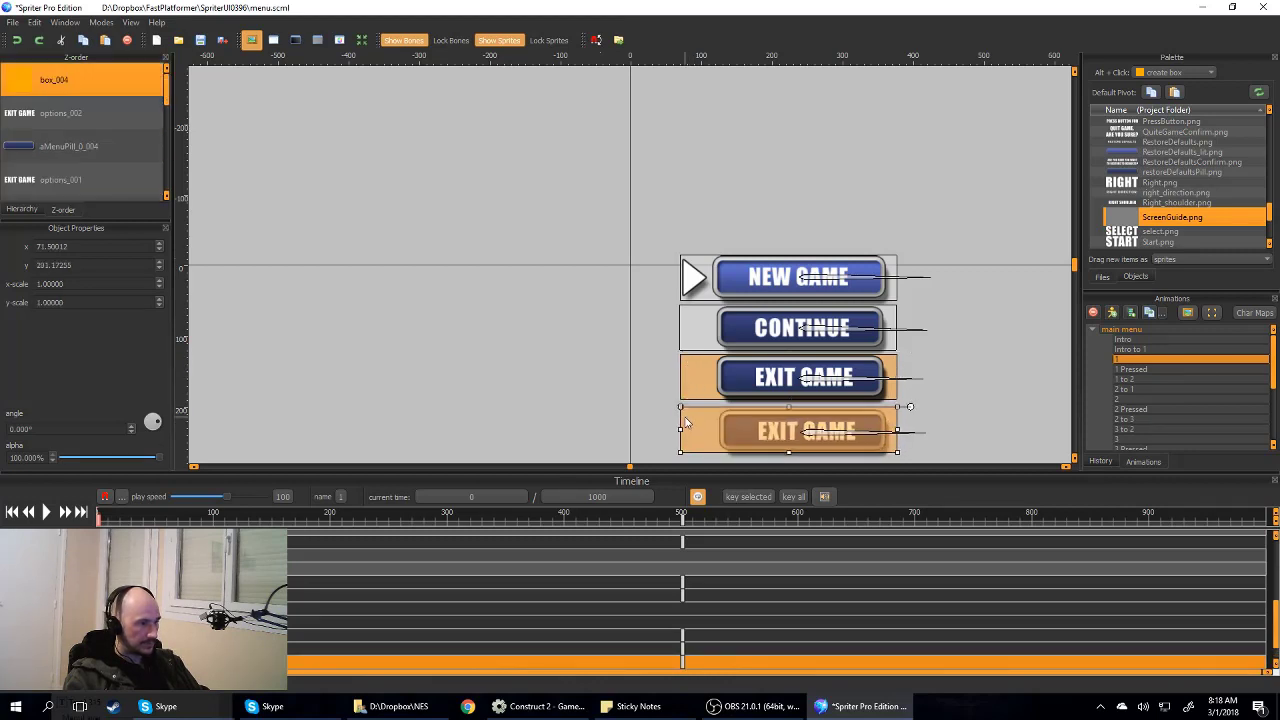
left_click(690, 419)
key("ctrl+Down")
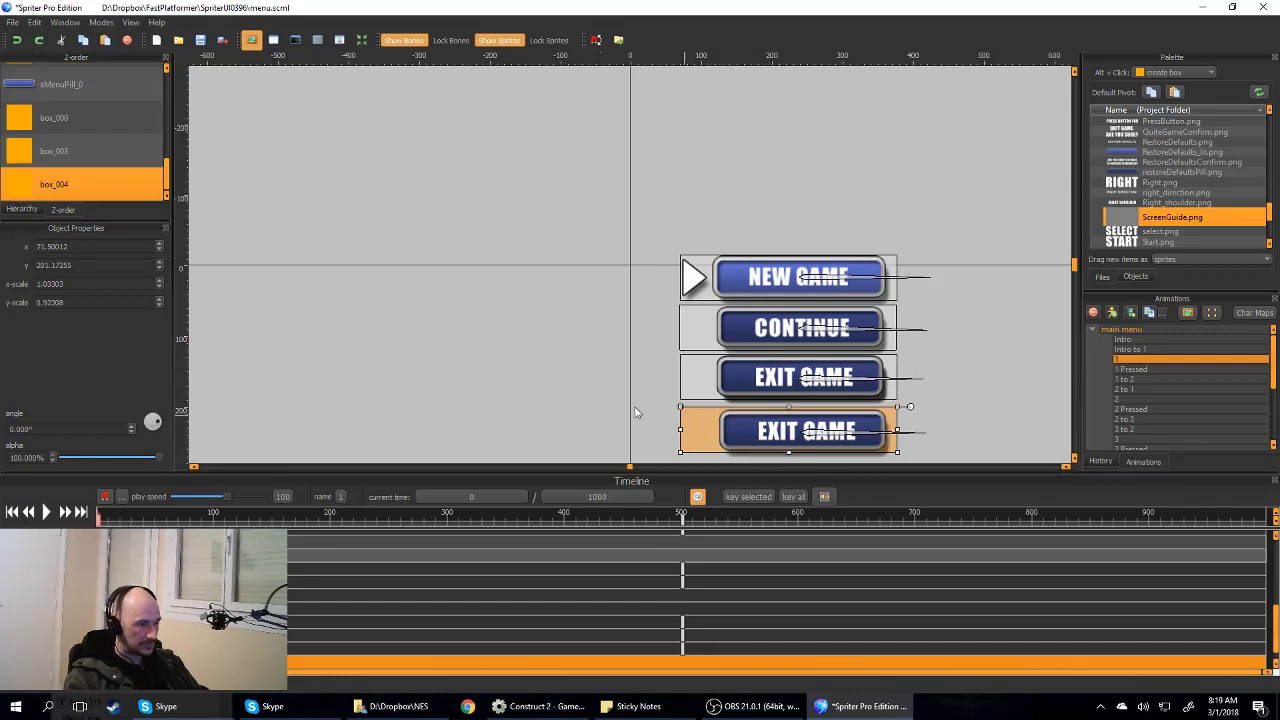
left_click(498, 388)
left_click(690, 449)
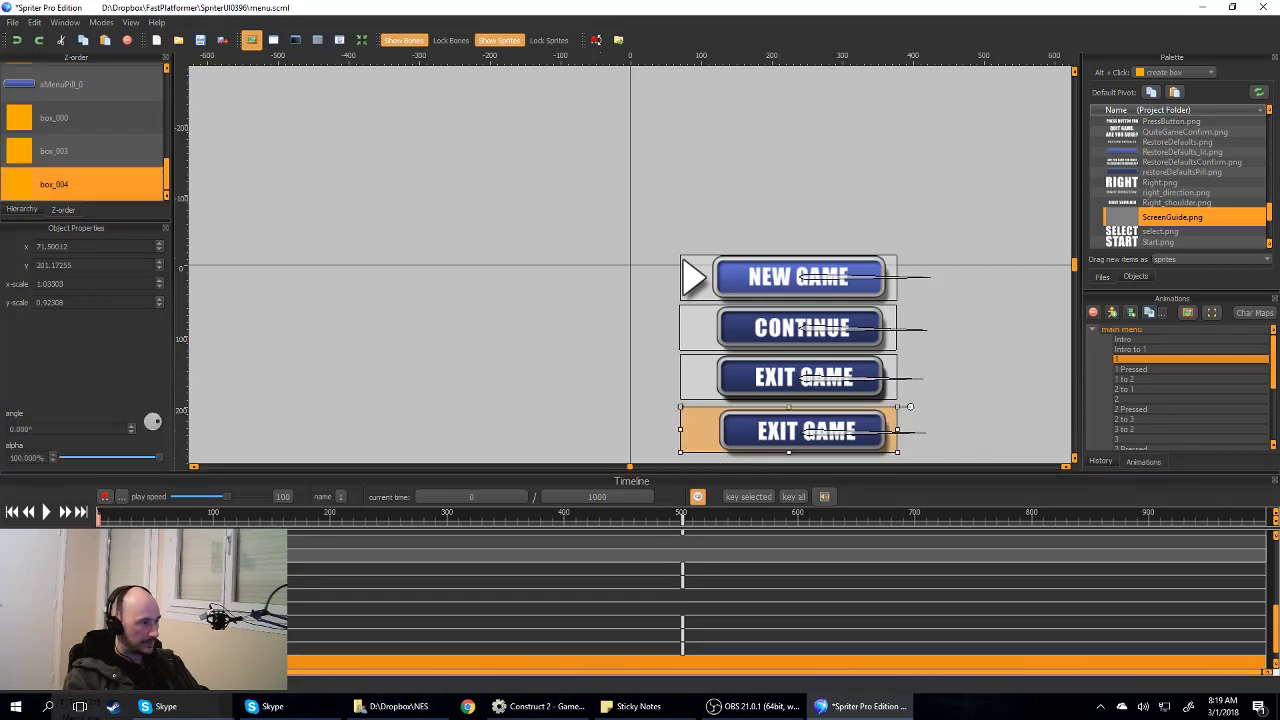
scroll(780, 600, "down", 1)
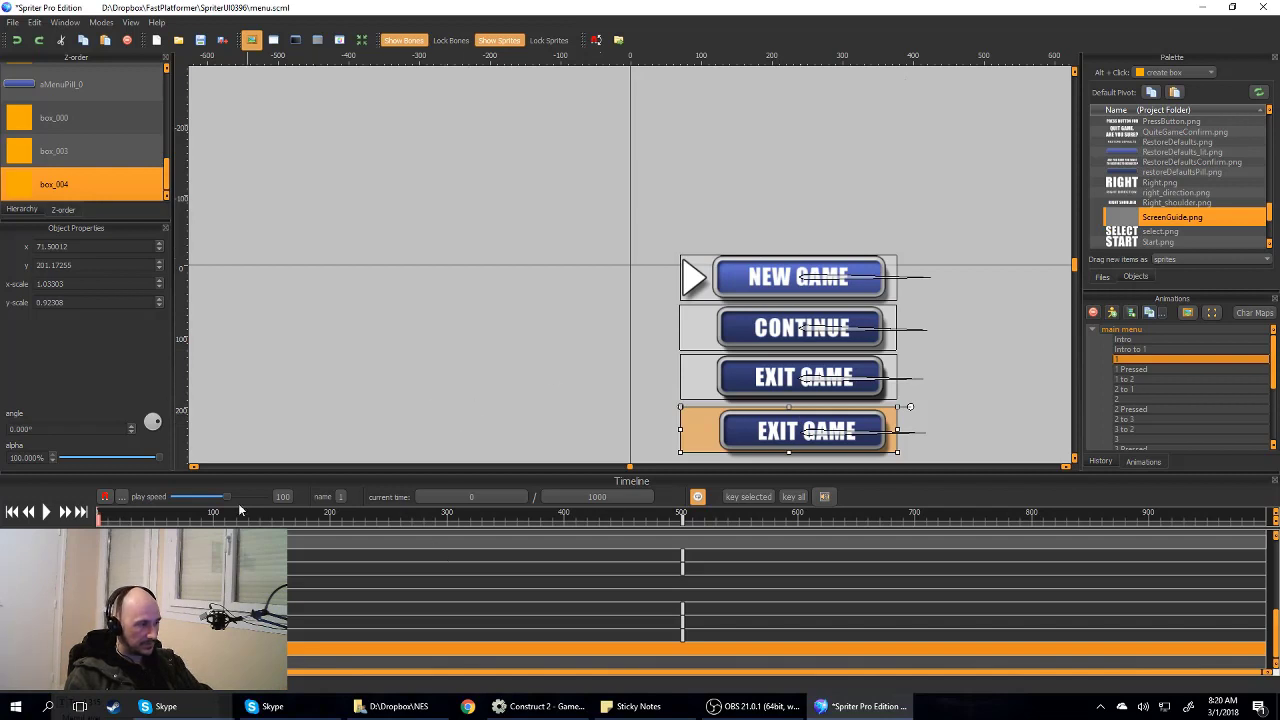
Step: Switch to Construct 2 and examine the On touched MenuTouchBoxes condition and its Find Spriter Object action in the Splash events sheet
left_click(630, 542)
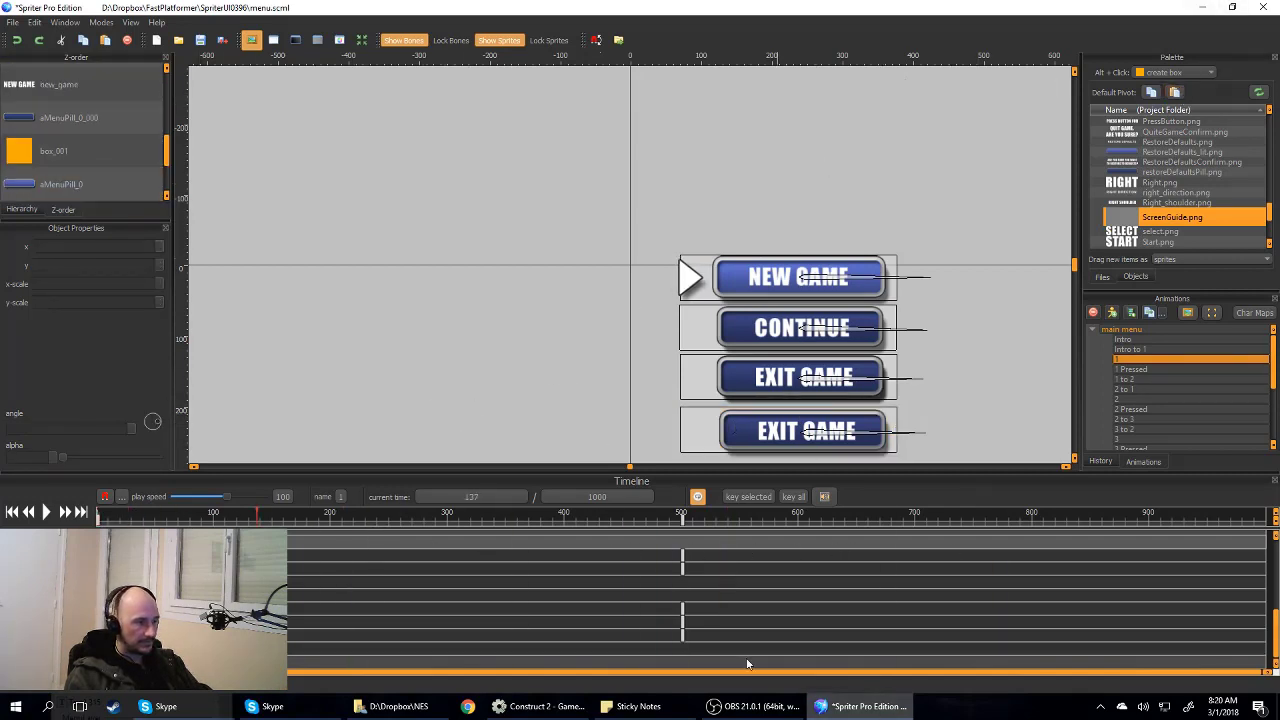
left_click(540, 708)
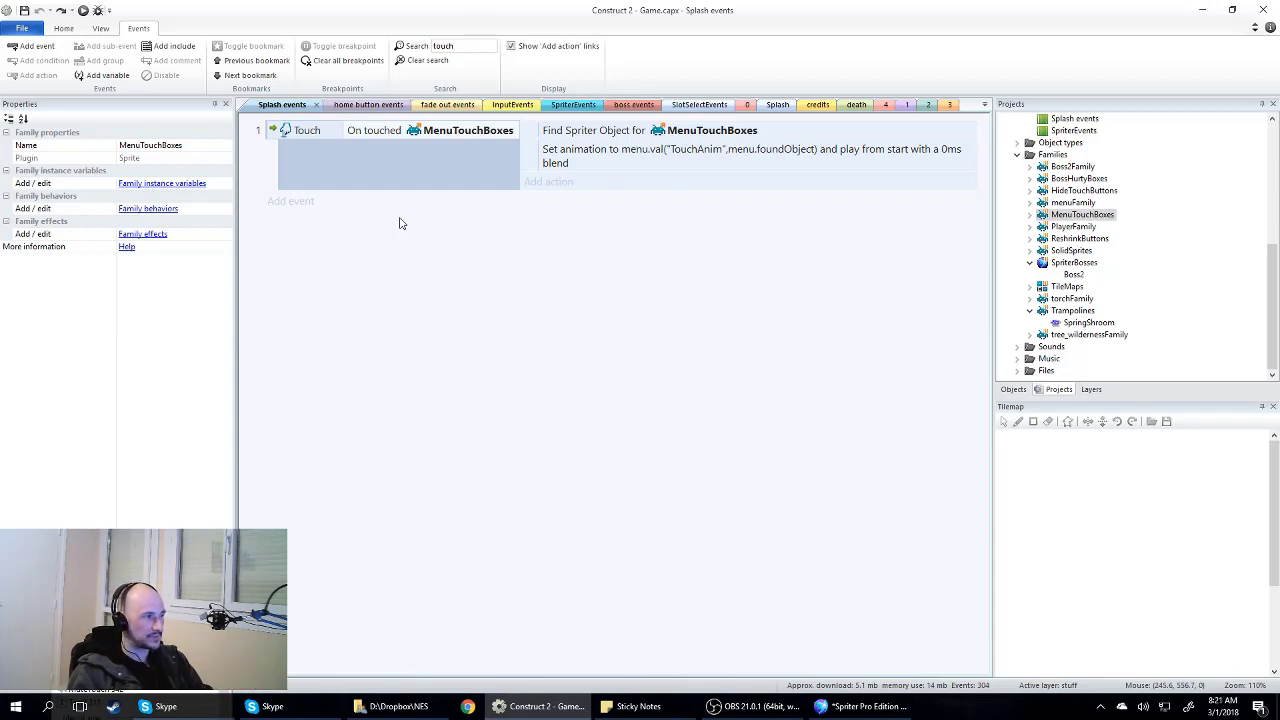
left_click(554, 132)
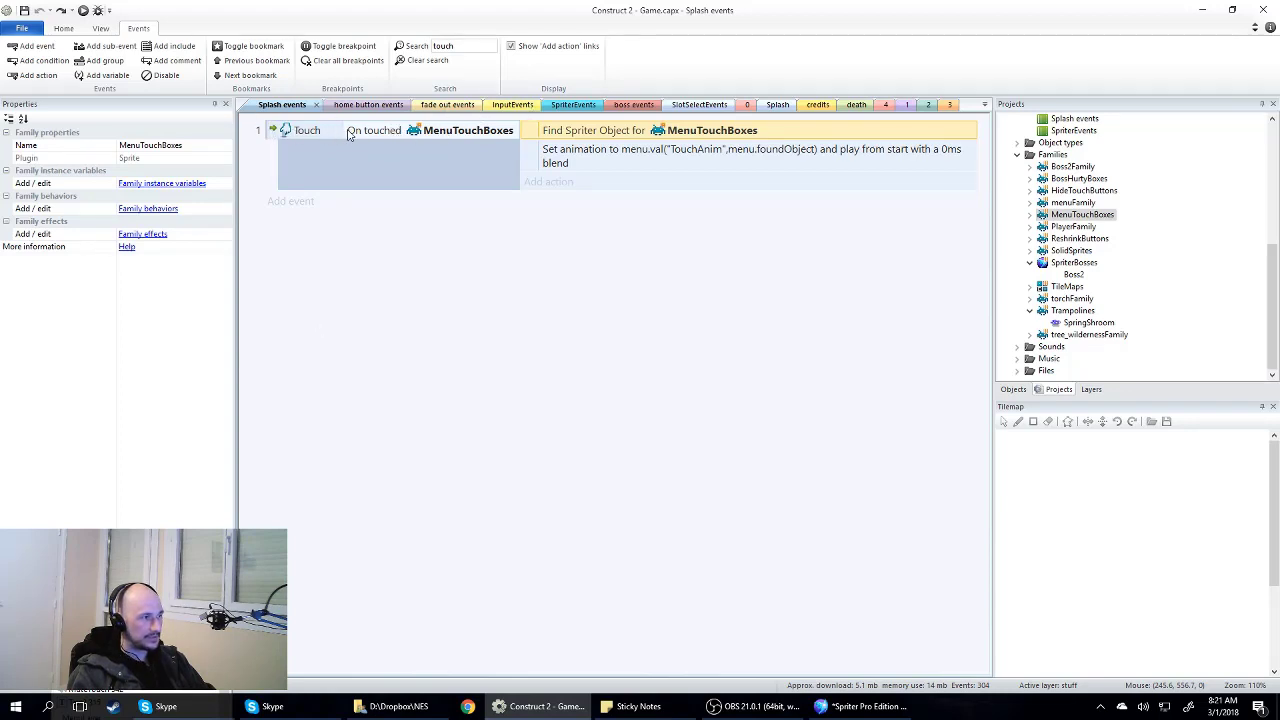
left_click(296, 132)
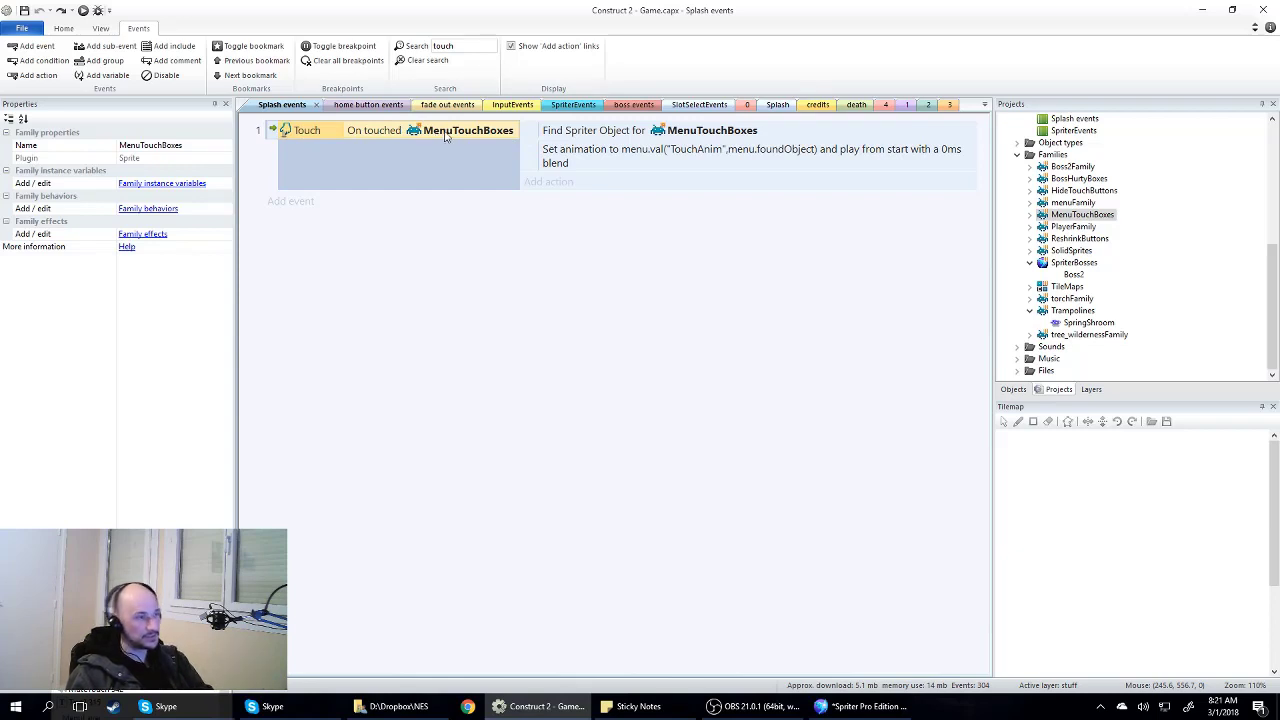
left_click(590, 139)
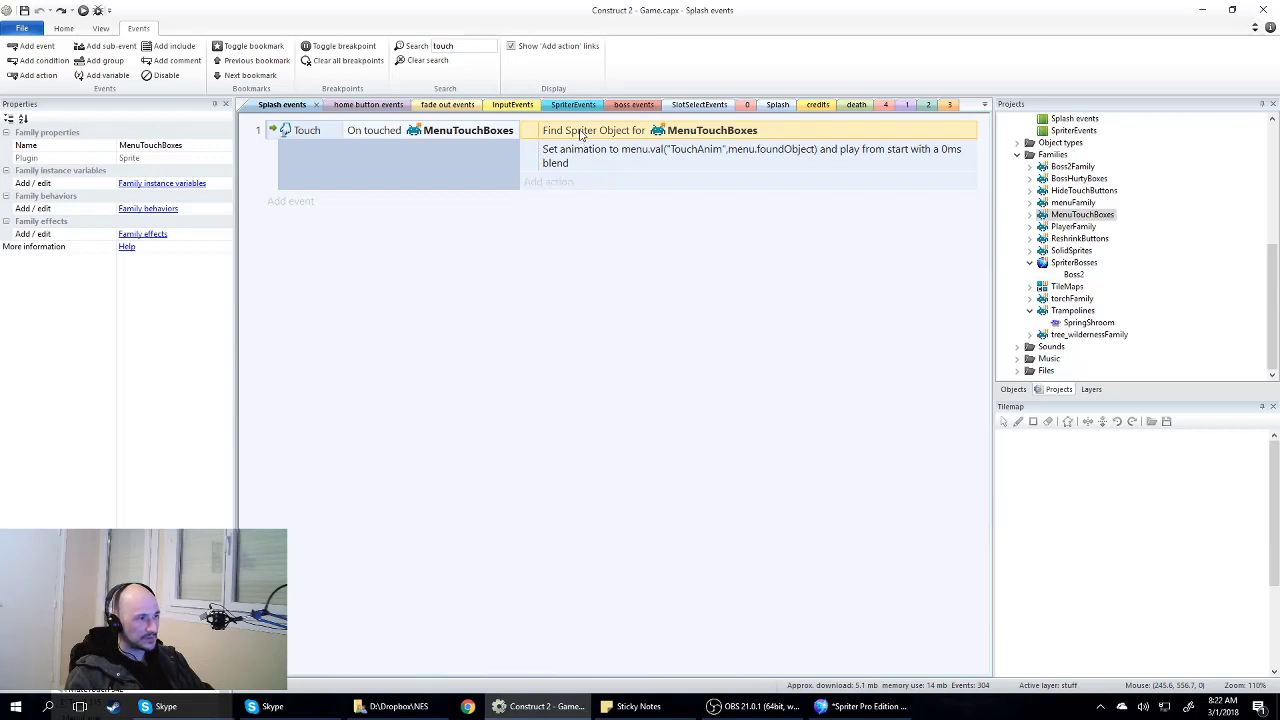
Step: Start a new action in the MenuTouchBoxes touch event, based on the menu object
left_click(544, 188)
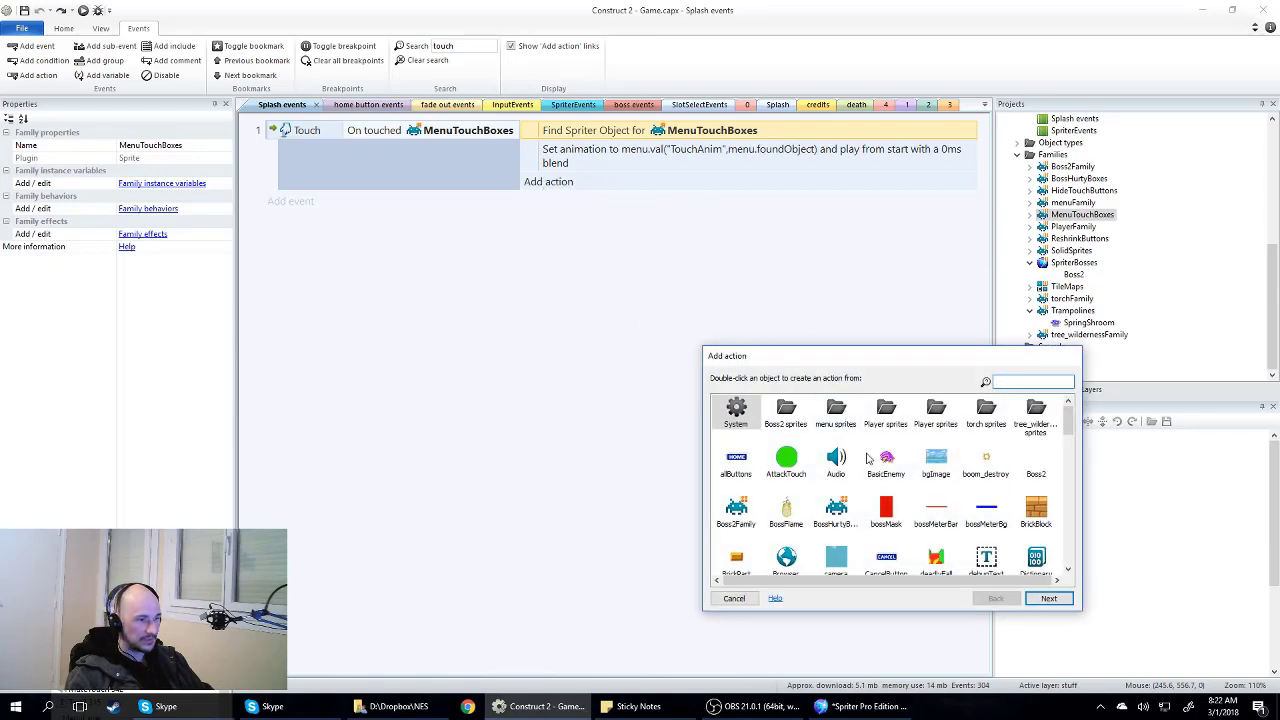
scroll(900, 467, "down", 1)
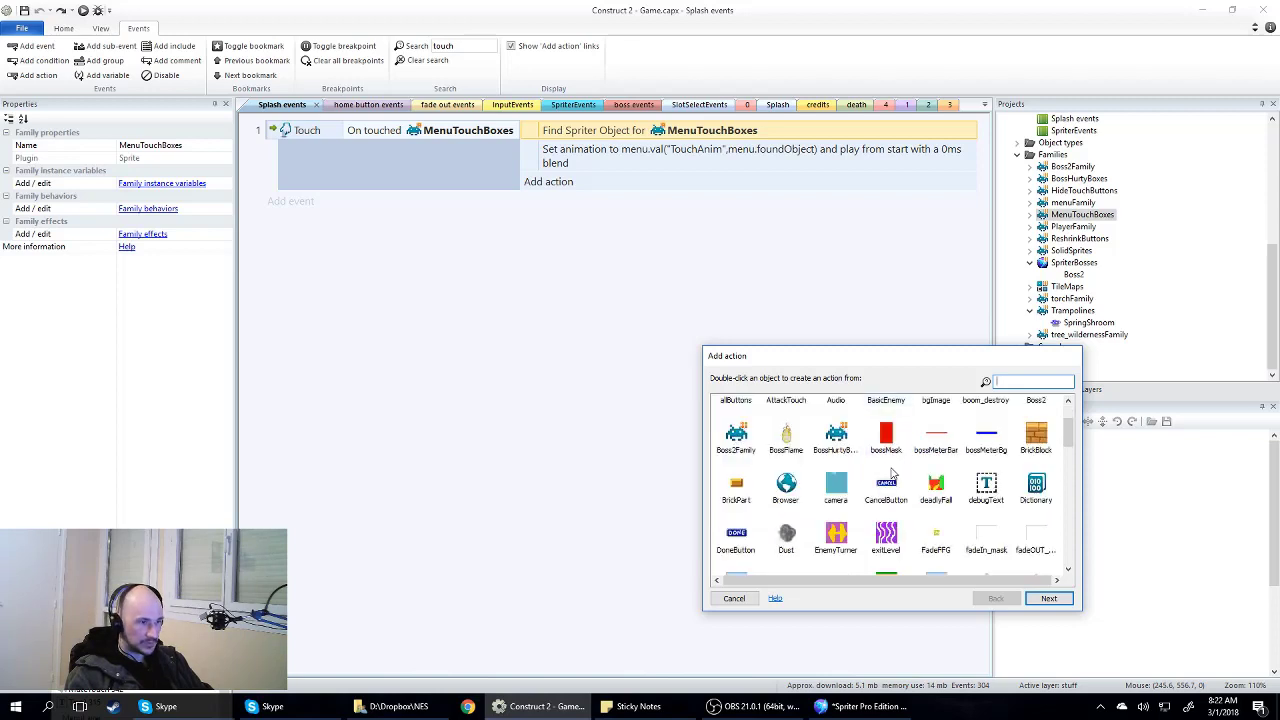
scroll(893, 476, "down", 1)
left_click(889, 470)
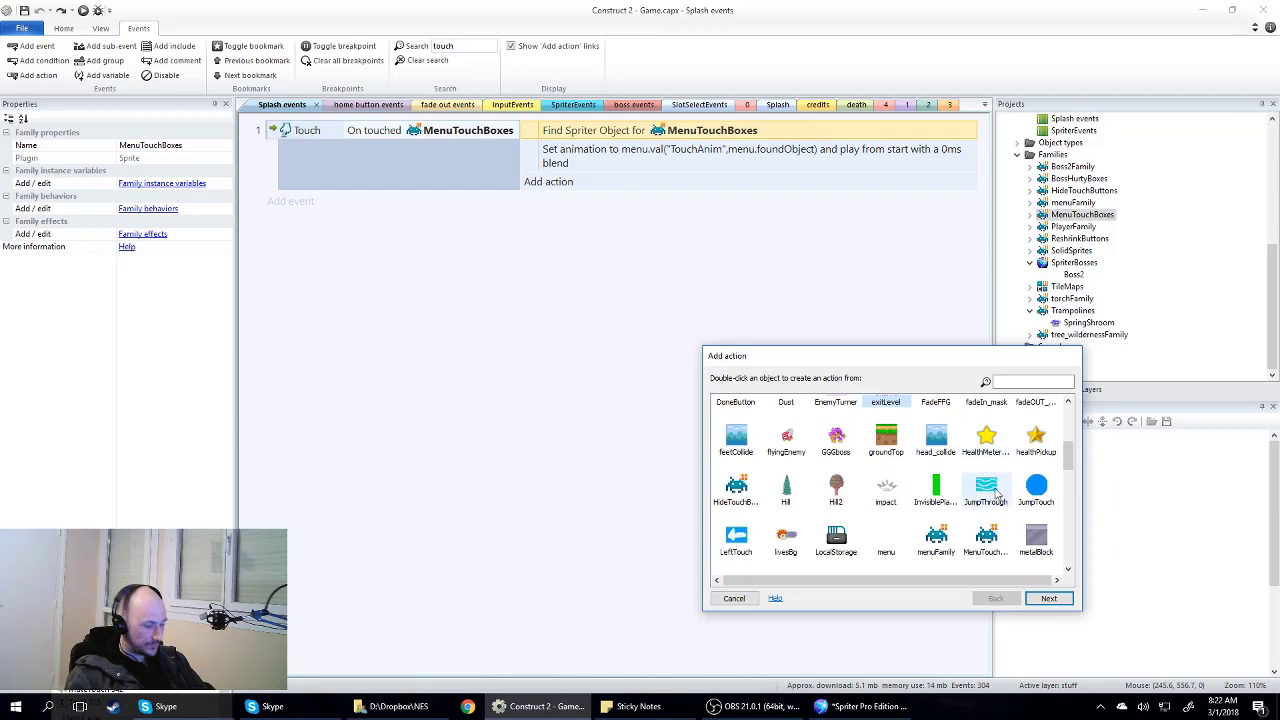
key("m")
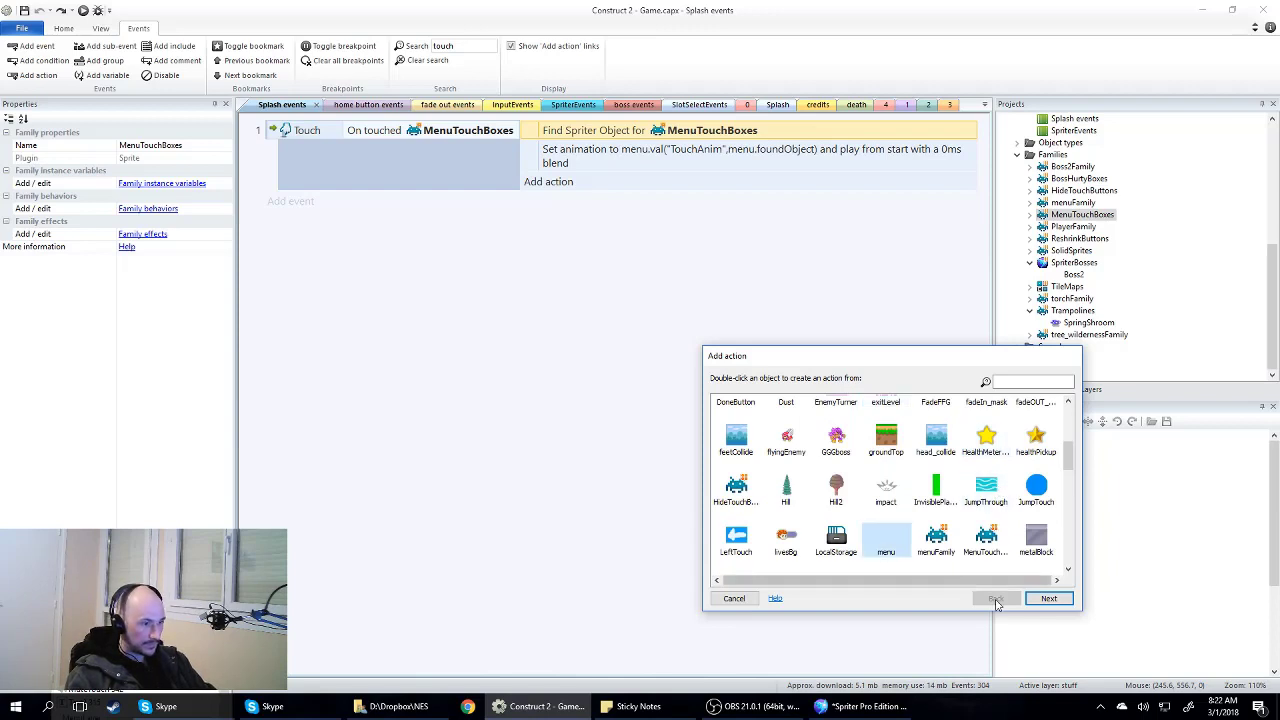
double_click(886, 545)
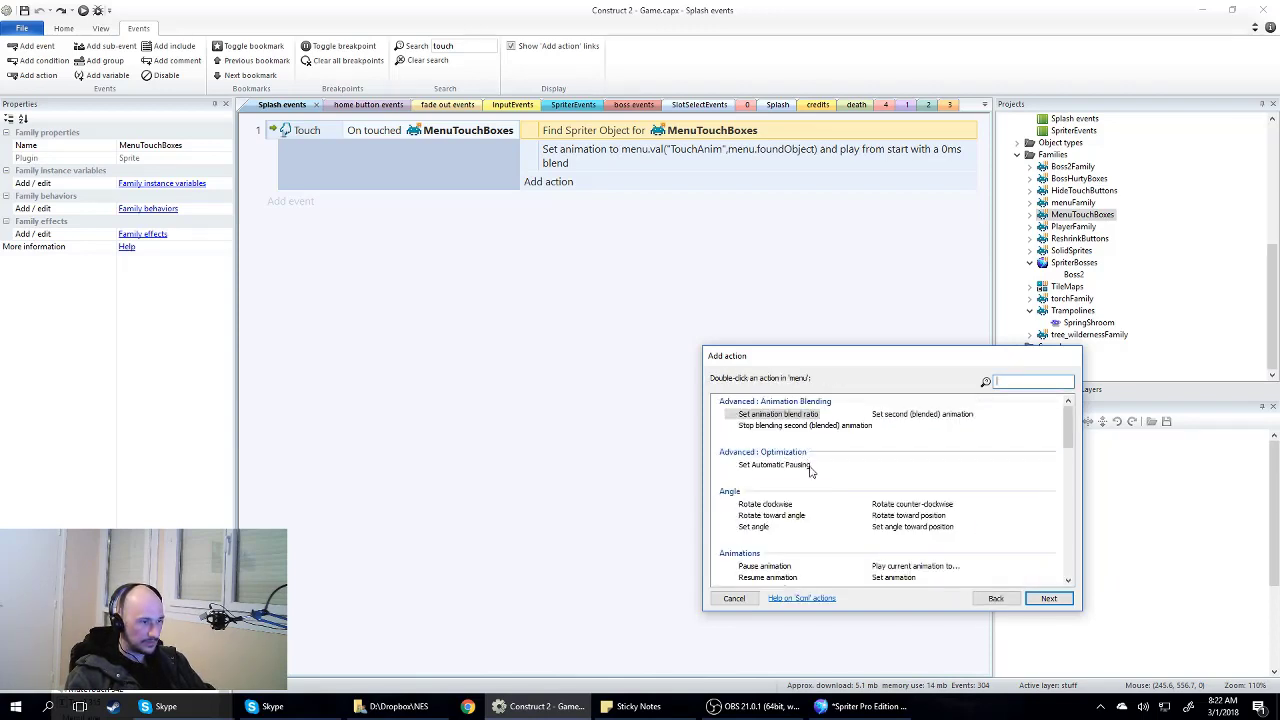
Step: Examine the full list of actions available for the menu object, from animation blending to z order
scroll(795, 465, "down", 5)
scroll(802, 486, "down", 8)
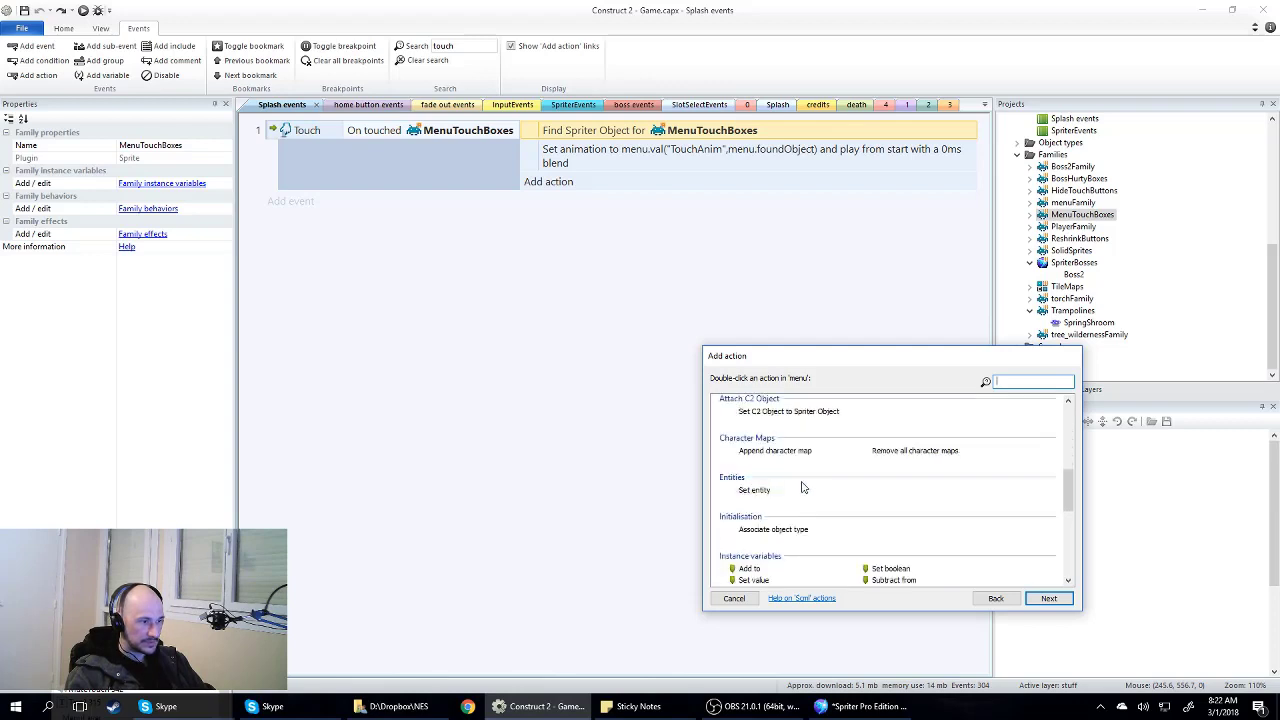
scroll(801, 487, "down", 6)
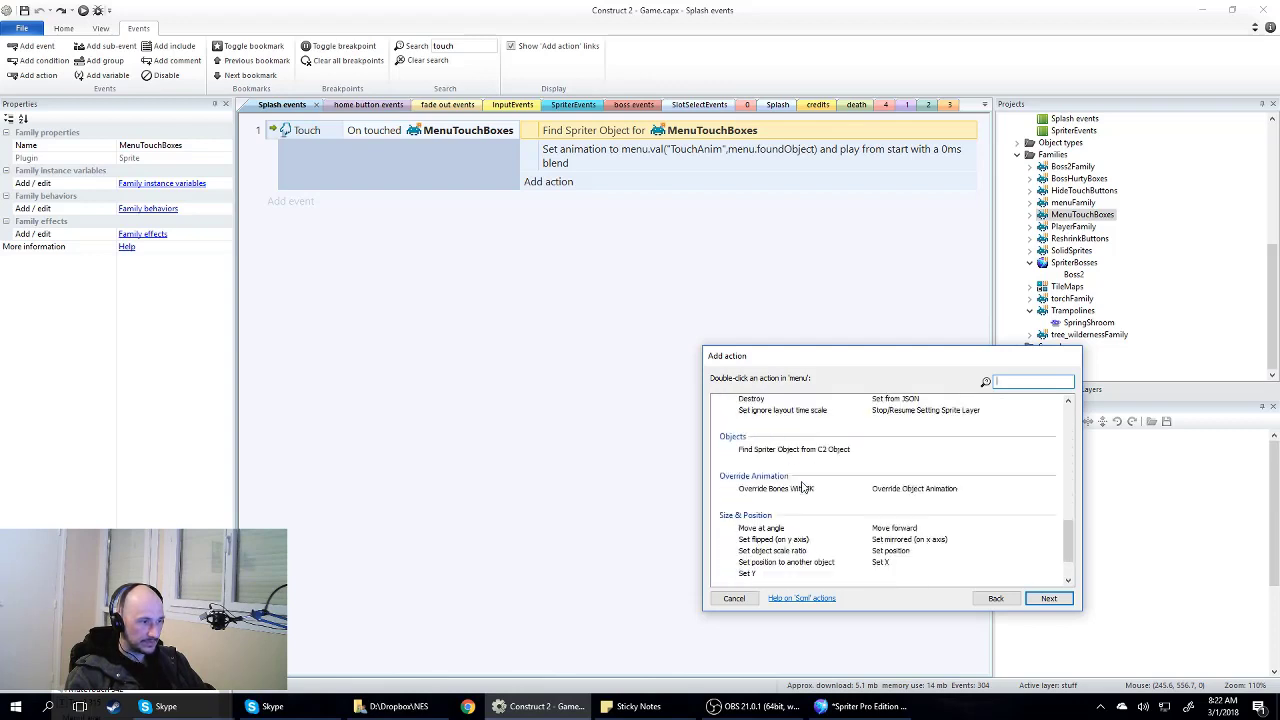
scroll(800, 508, "up", 10)
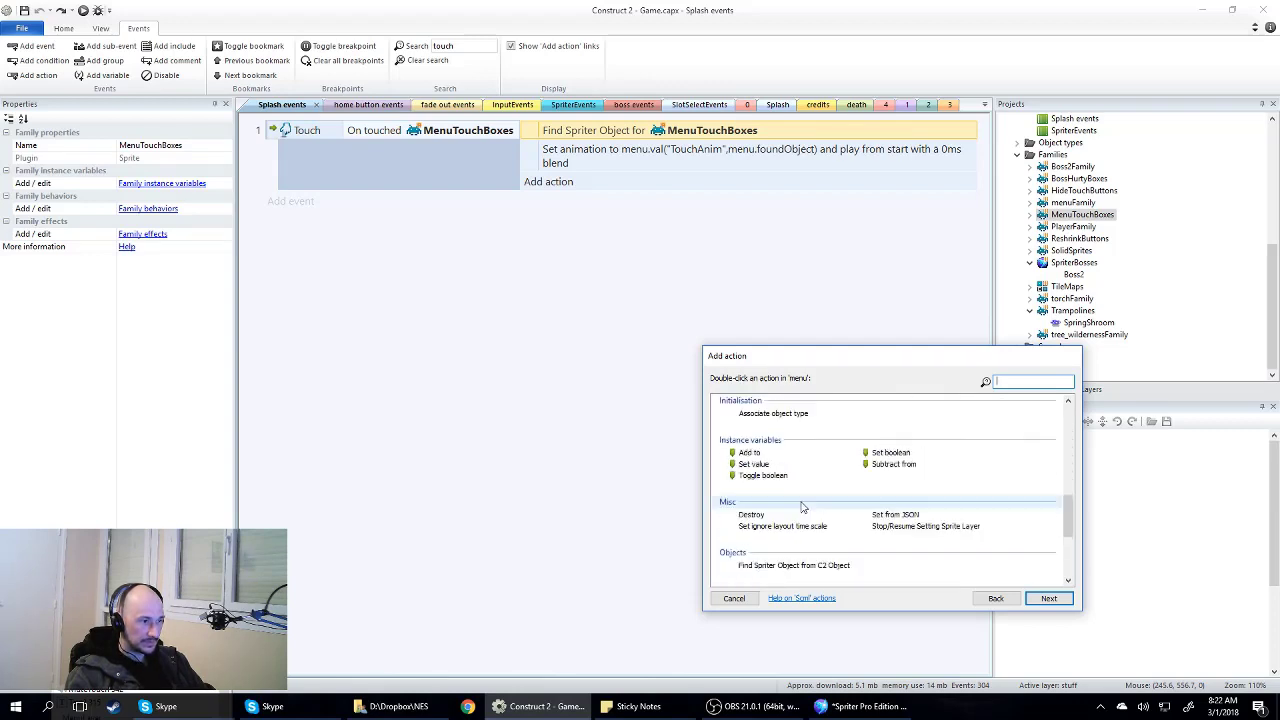
scroll(841, 484, "up", 6)
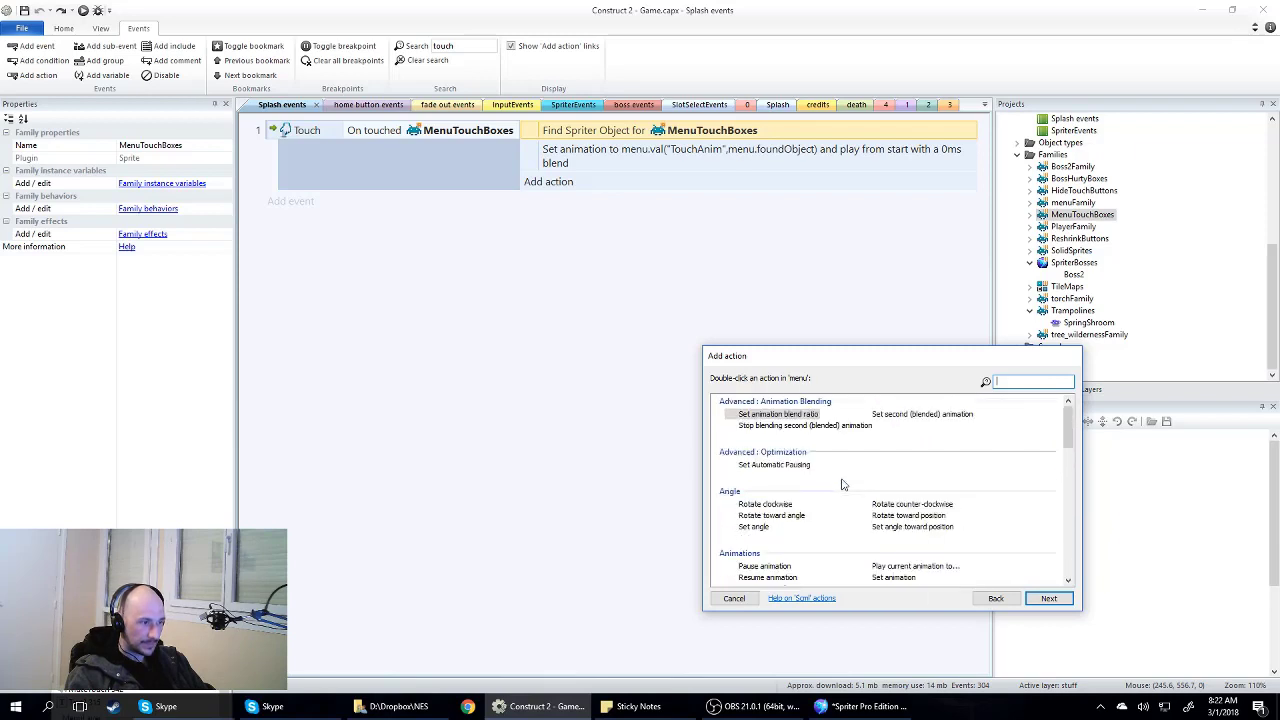
scroll(803, 486, "down", 2)
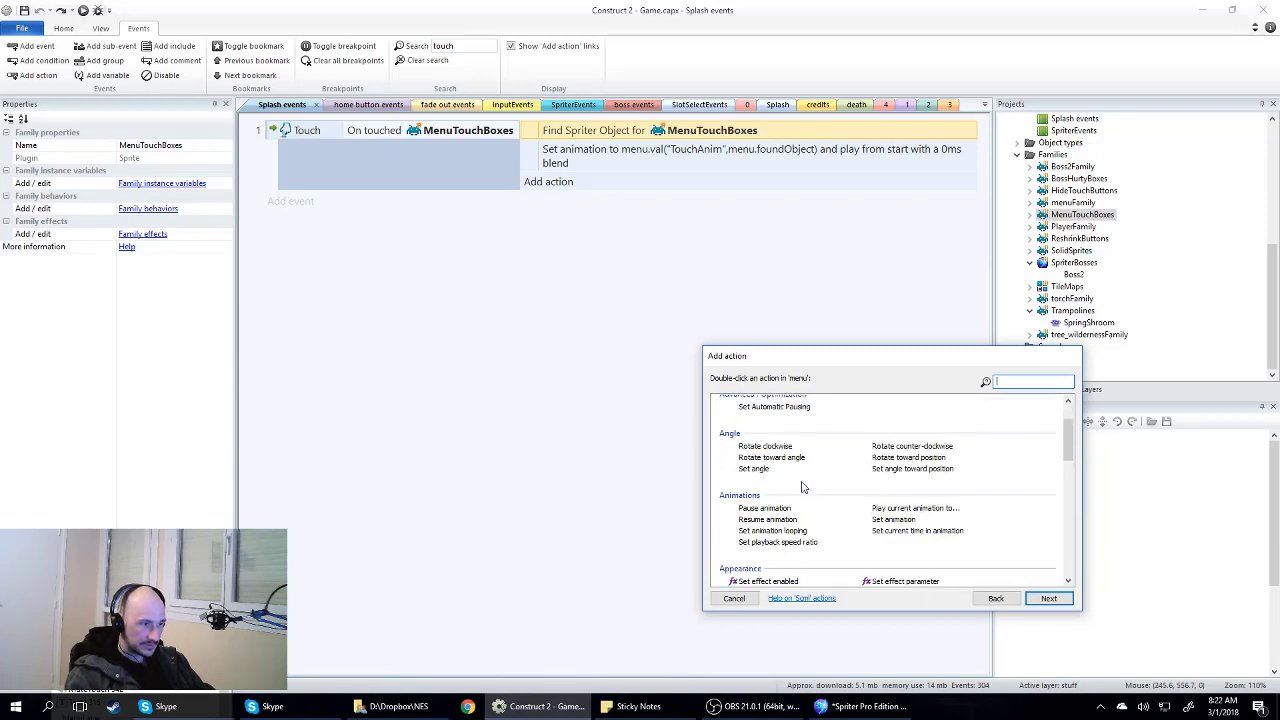
scroll(803, 486, "down", 2)
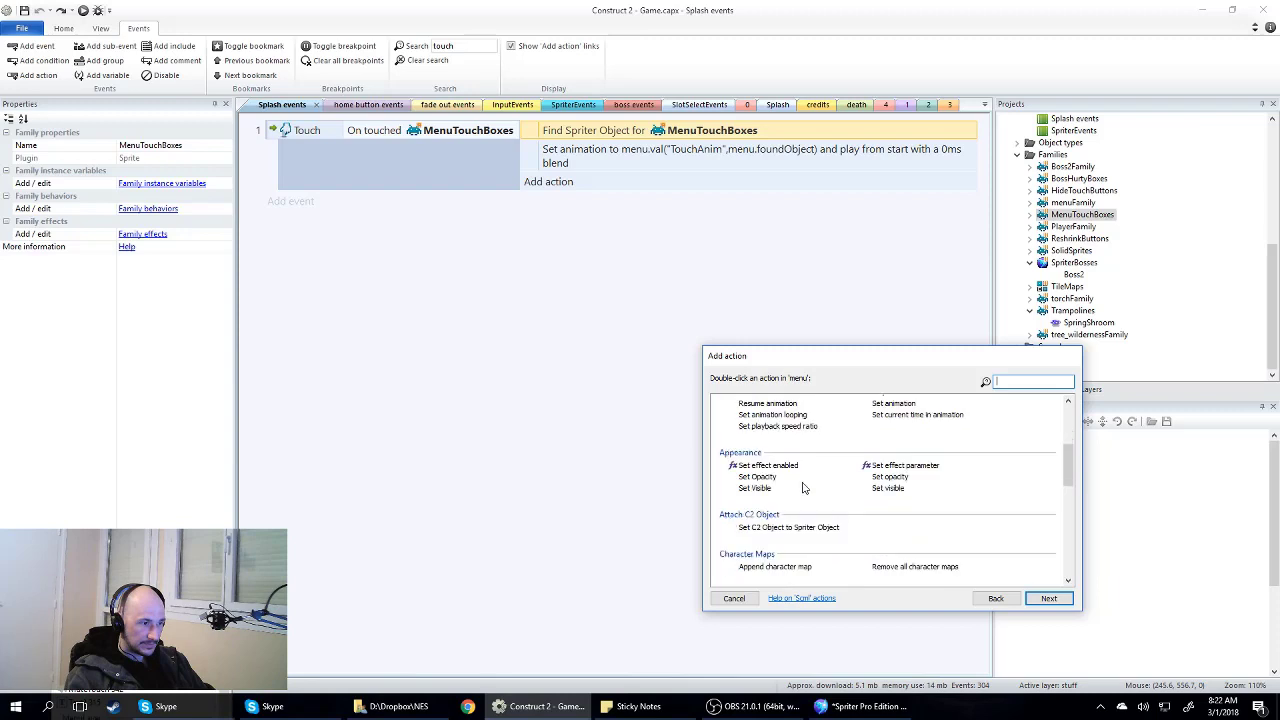
scroll(803, 486, "down", 2)
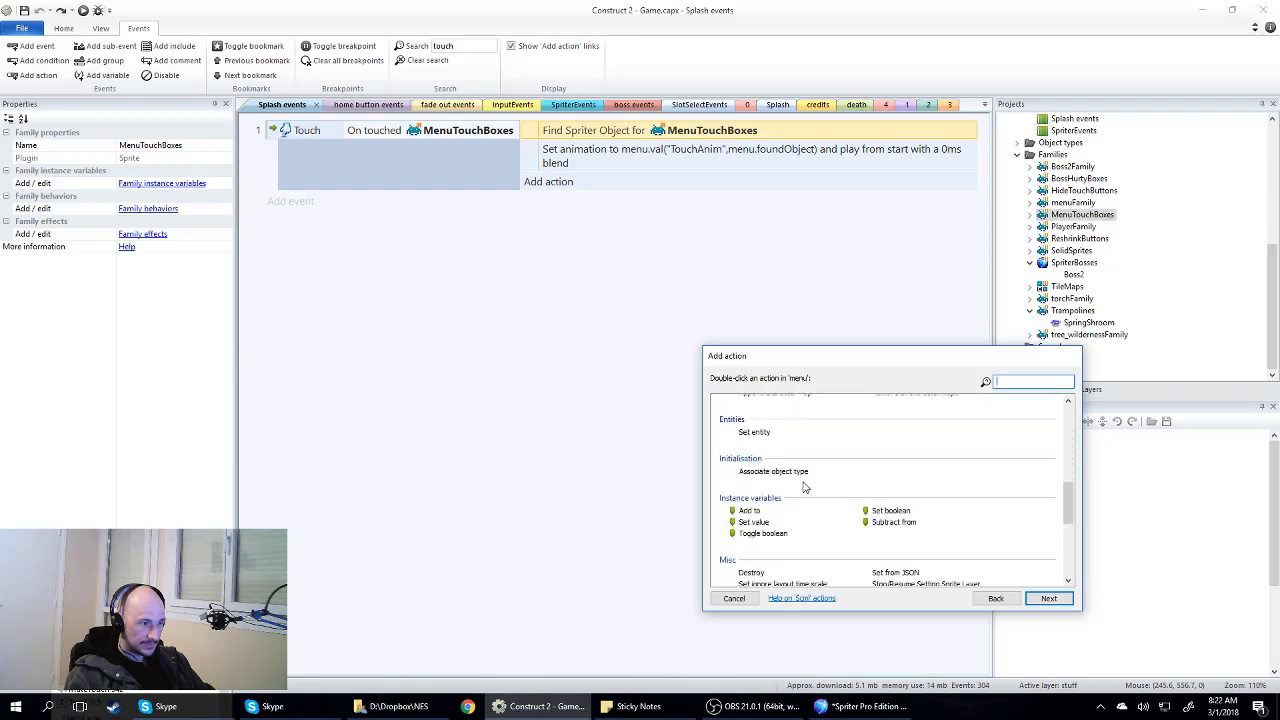
scroll(805, 486, "down", 1)
scroll(805, 486, "down", 1)
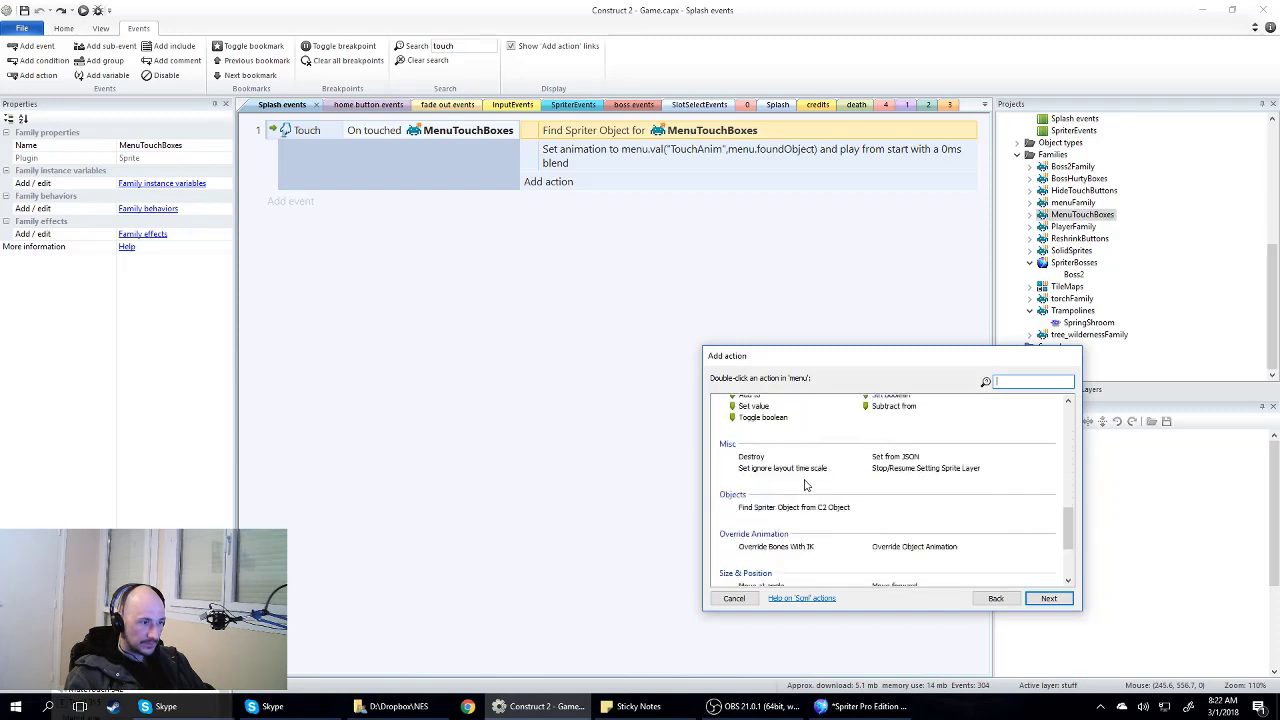
scroll(805, 484, "down", 1)
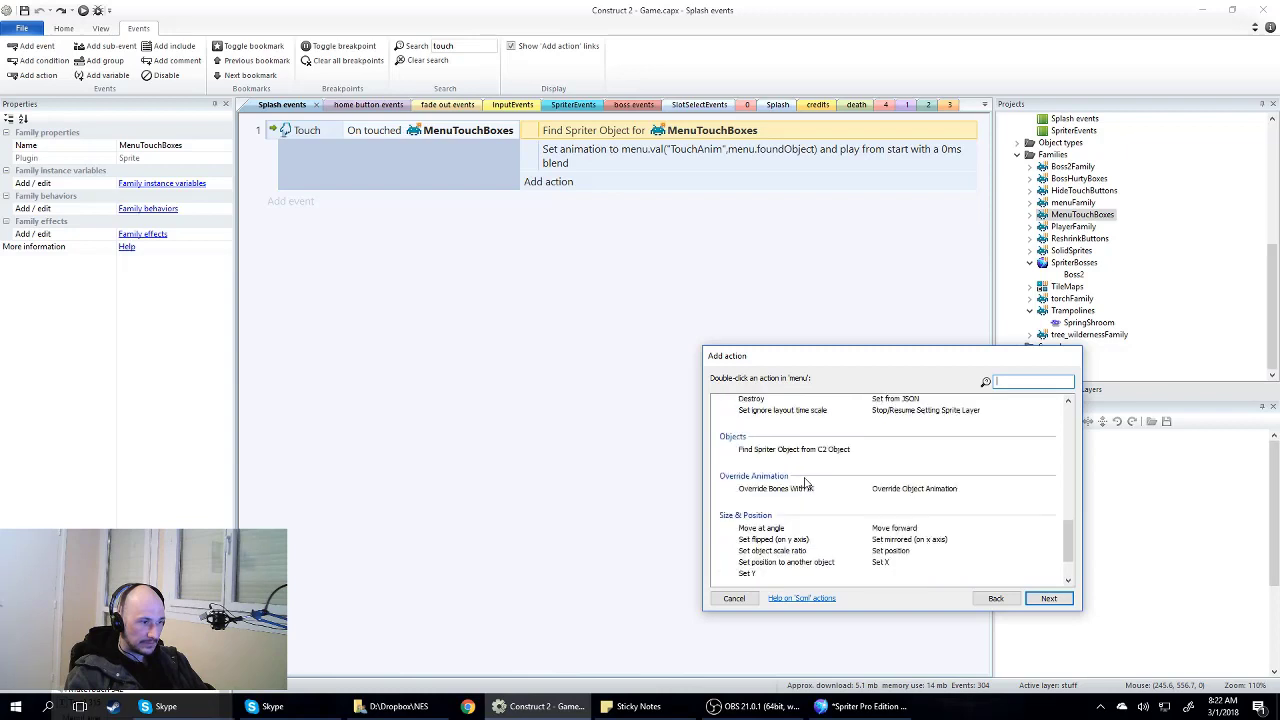
scroll(805, 484, "down", 1)
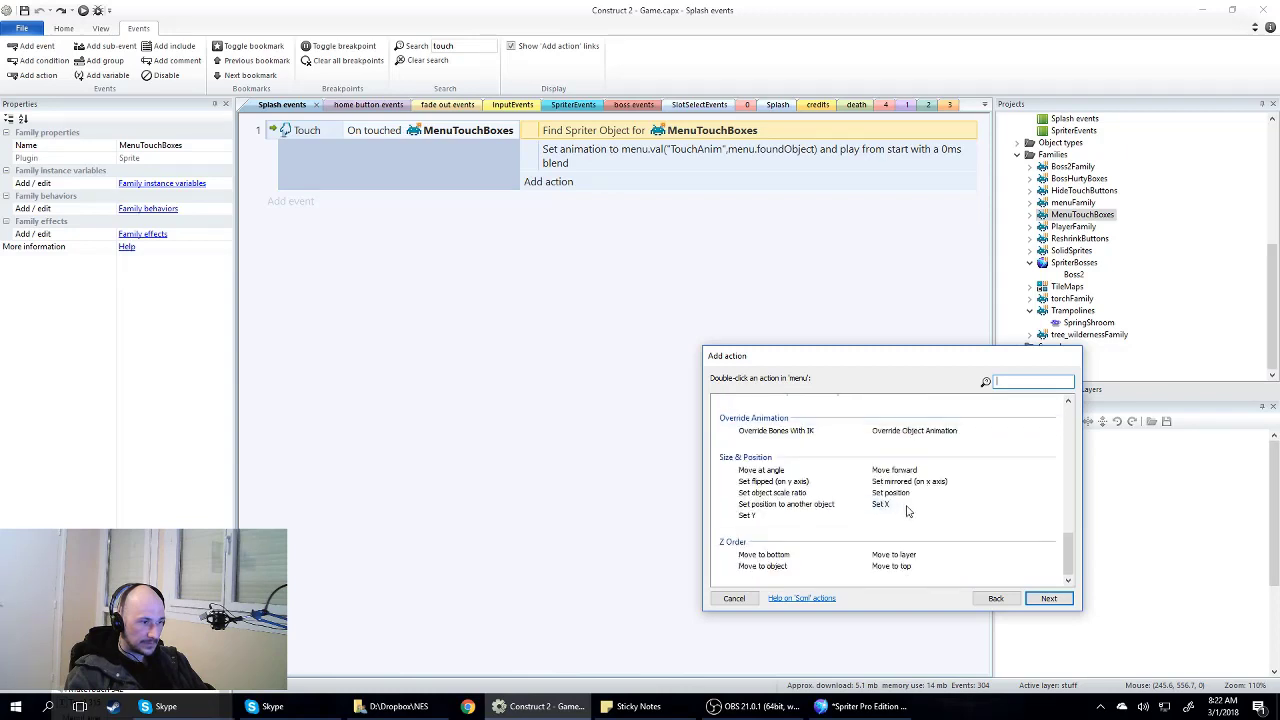
scroll(908, 510, "up", 3)
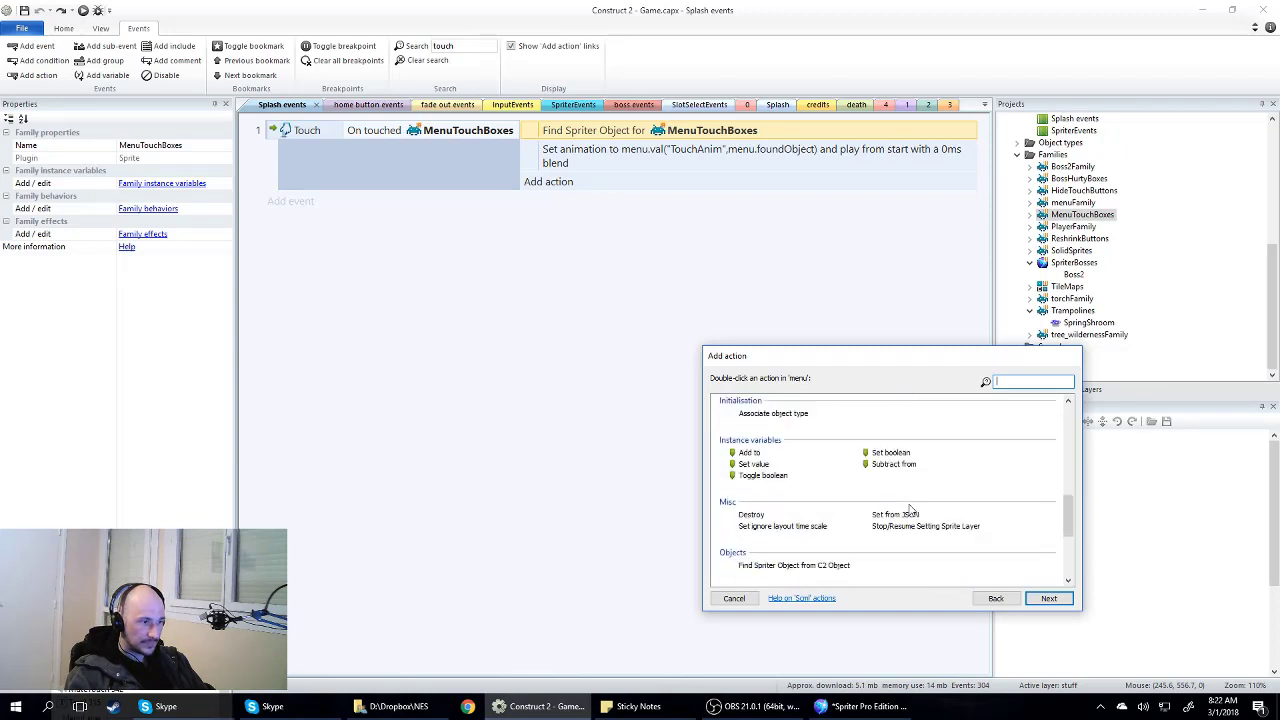
scroll(910, 510, "up", 2)
scroll(911, 507, "up", 2)
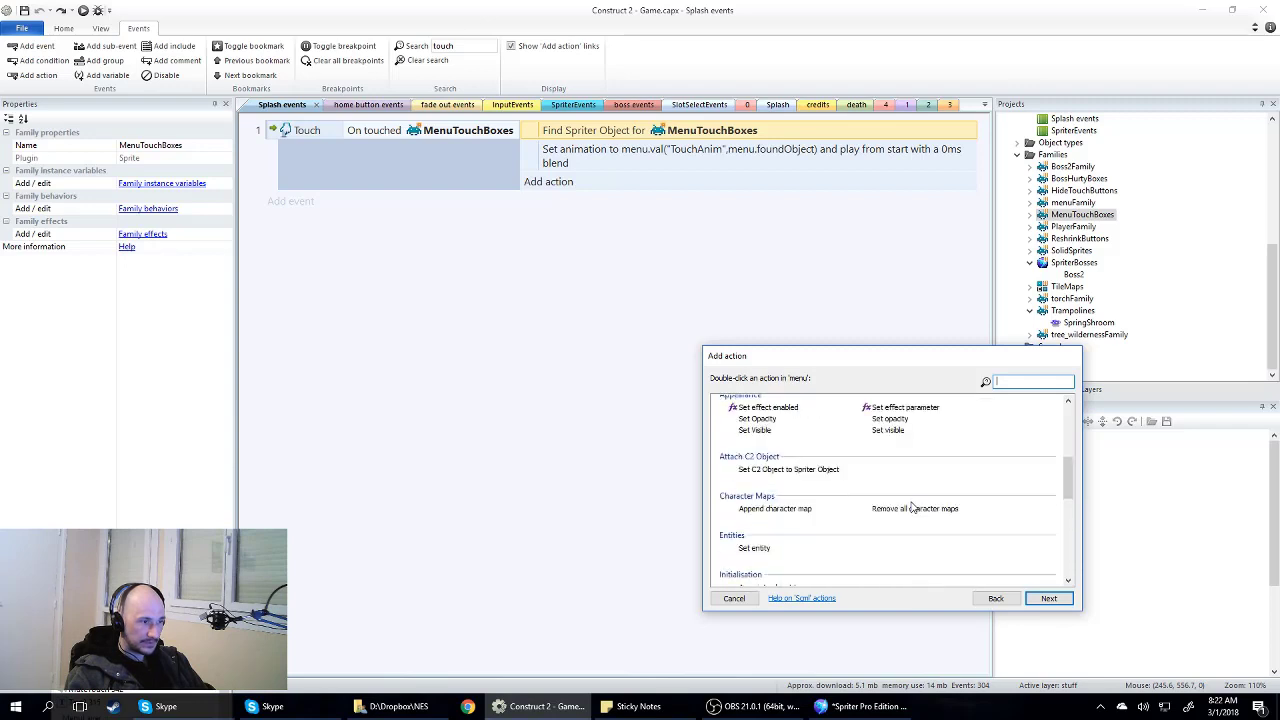
scroll(911, 507, "up", 1)
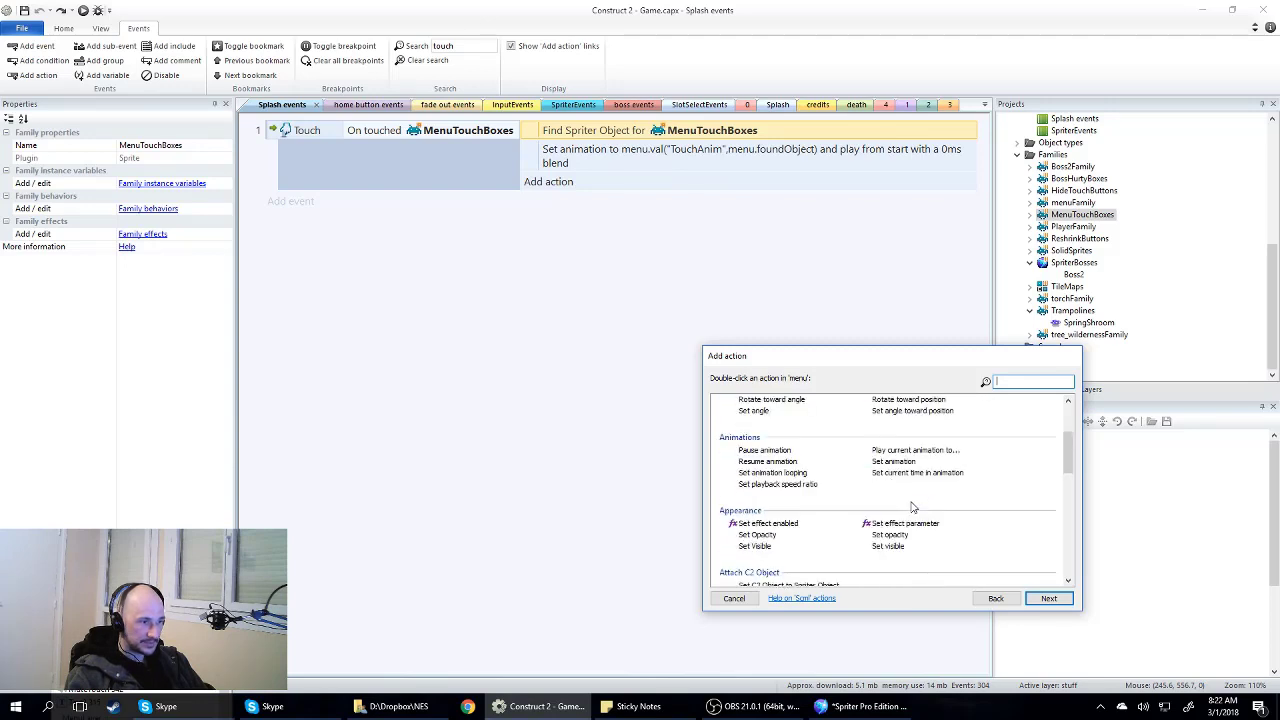
scroll(911, 507, "up", 2)
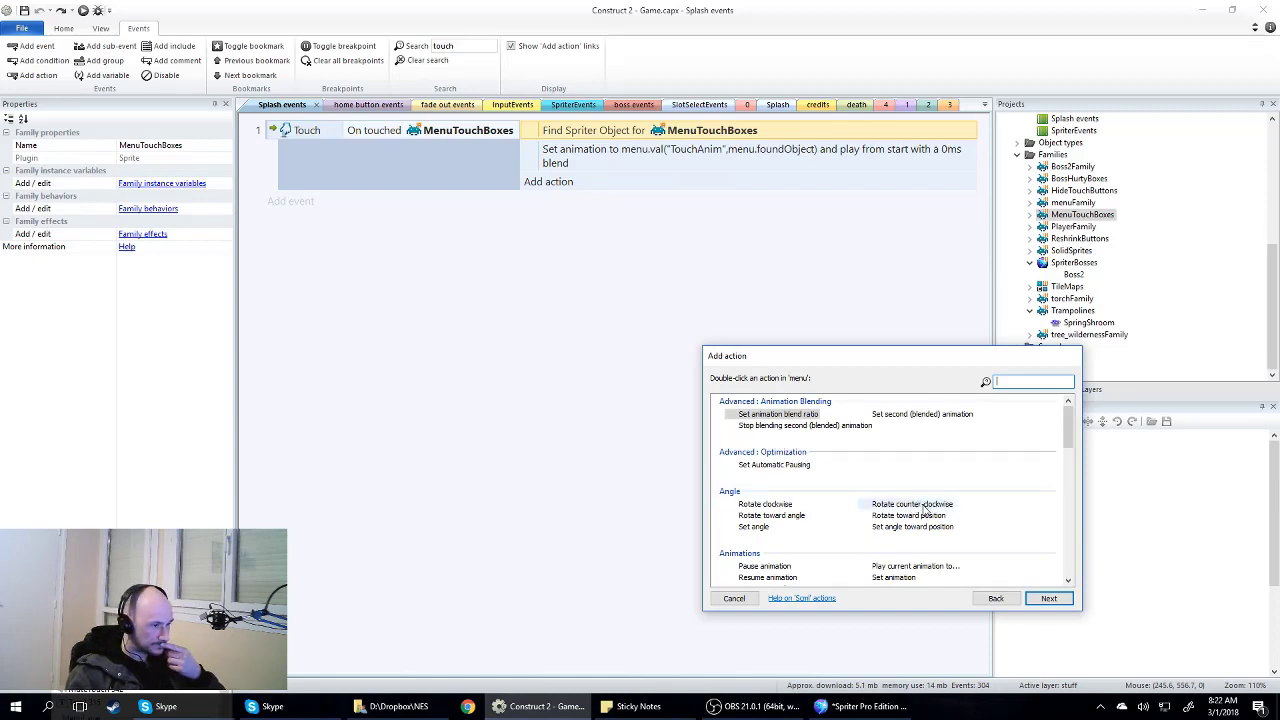
Step: Choose the Find Spriter Object from C2 Object action for the menu object
scroll(922, 520, "down", 1)
scroll(922, 527, "down", 1)
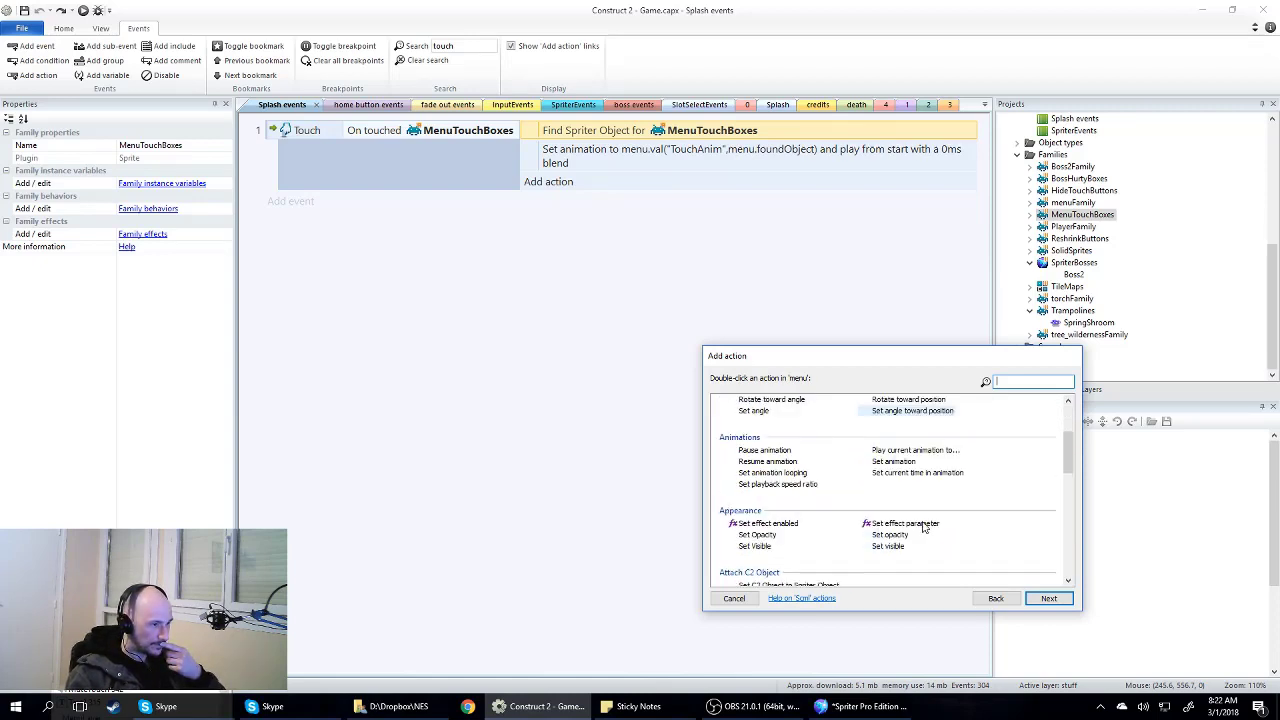
scroll(922, 527, "down", 1)
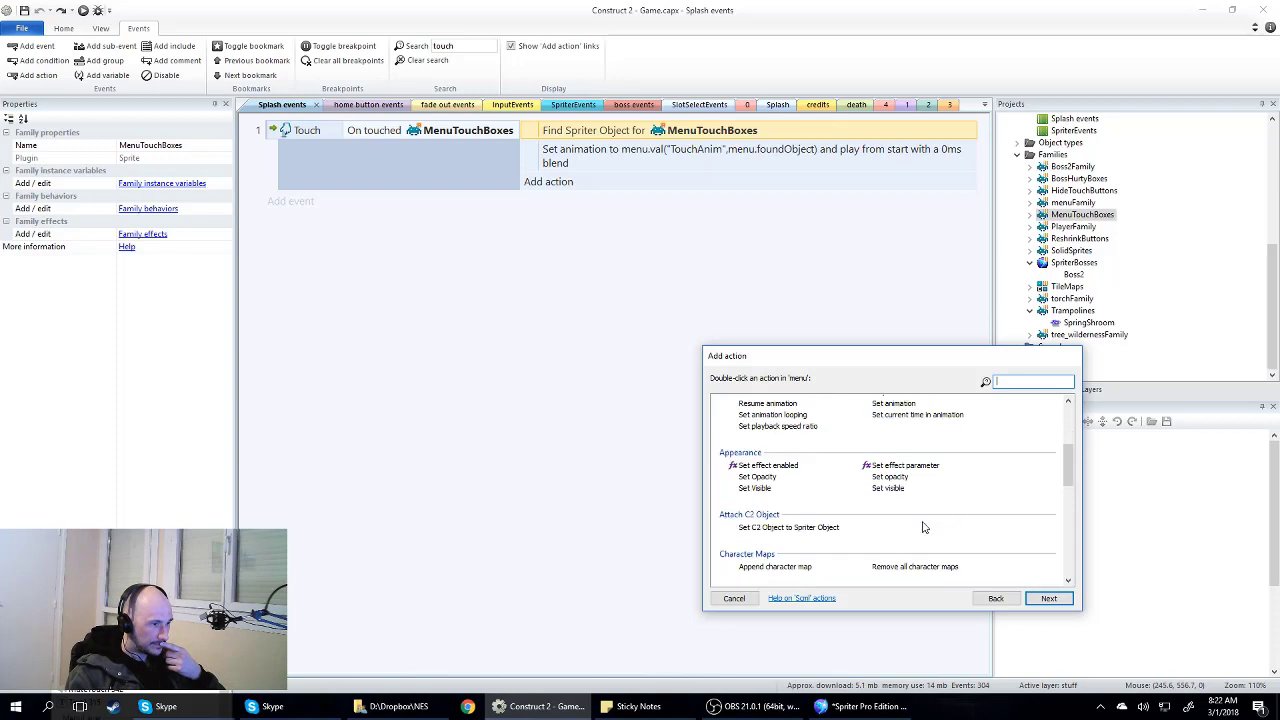
scroll(922, 527, "down", 1)
scroll(922, 527, "down", 1)
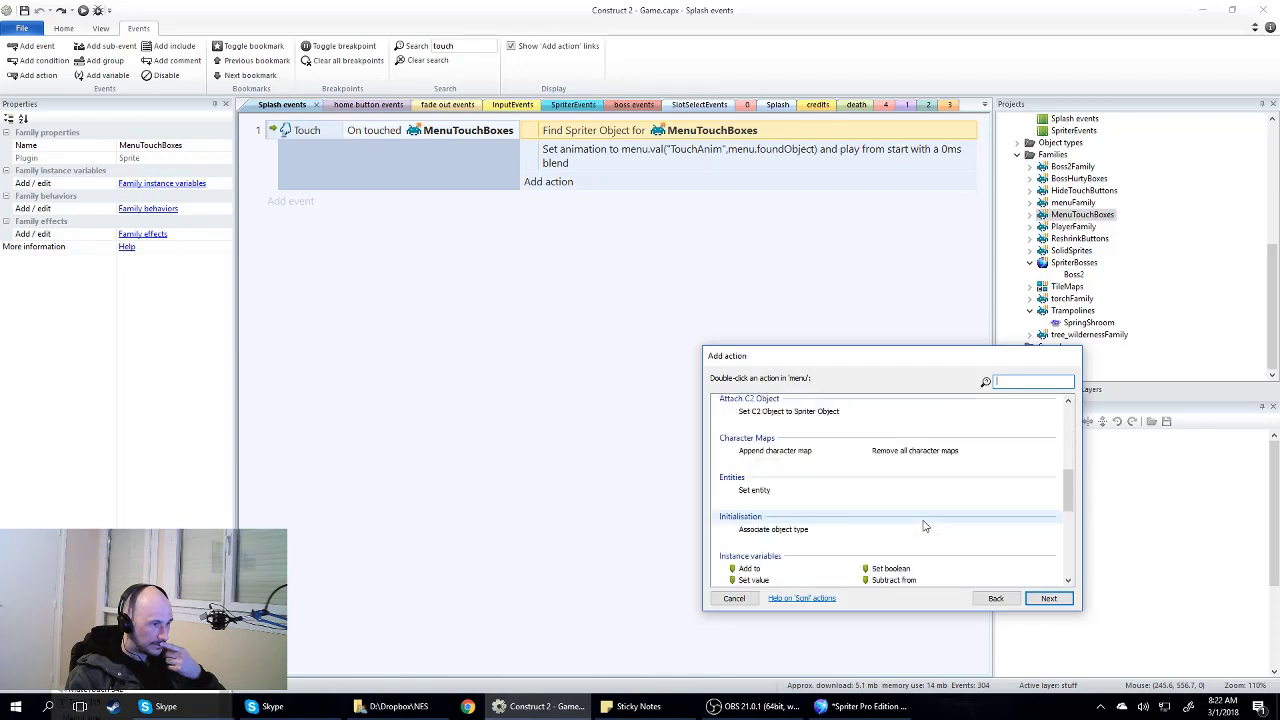
scroll(924, 526, "down", 1)
scroll(924, 526, "down", 1)
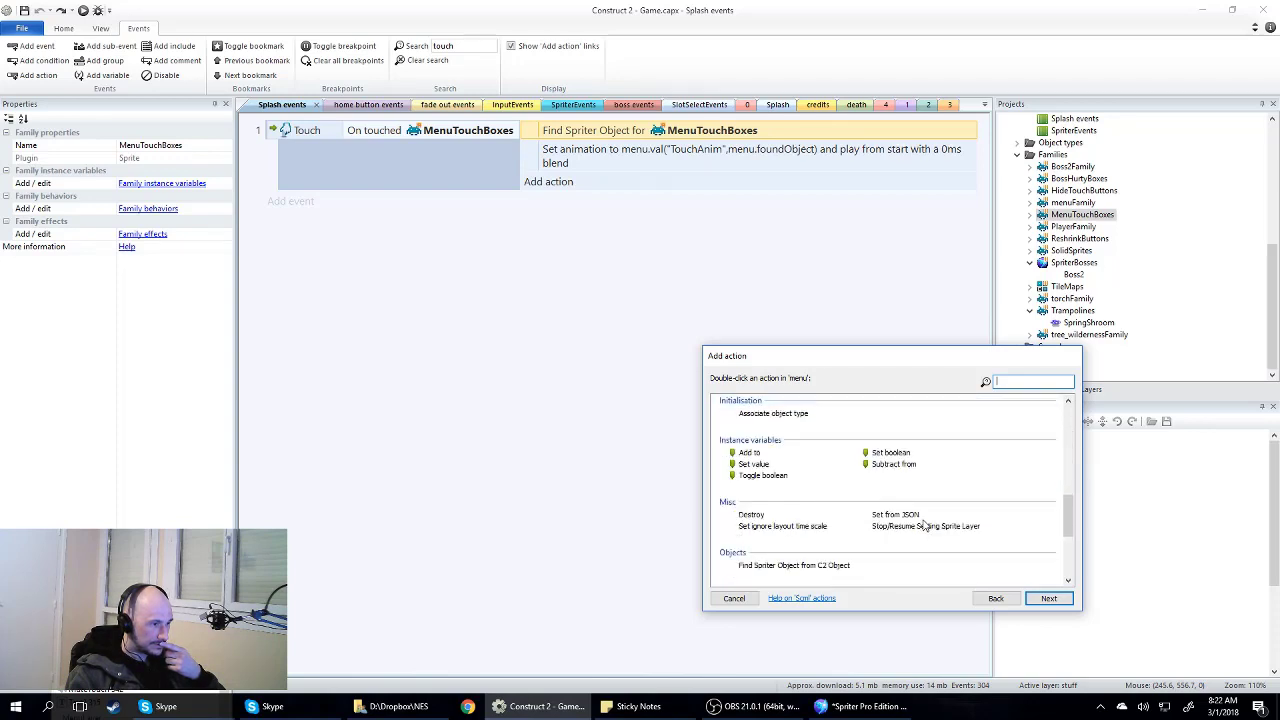
left_click(782, 566)
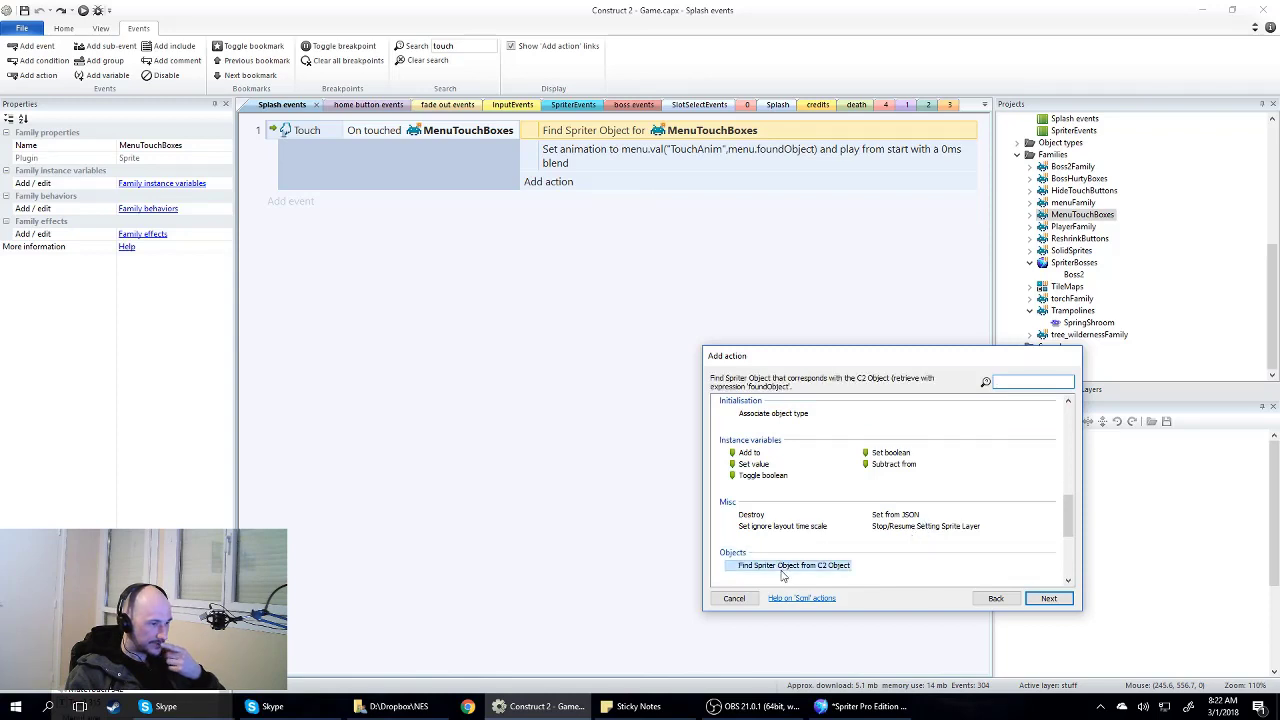
scroll(838, 521, "down", 1)
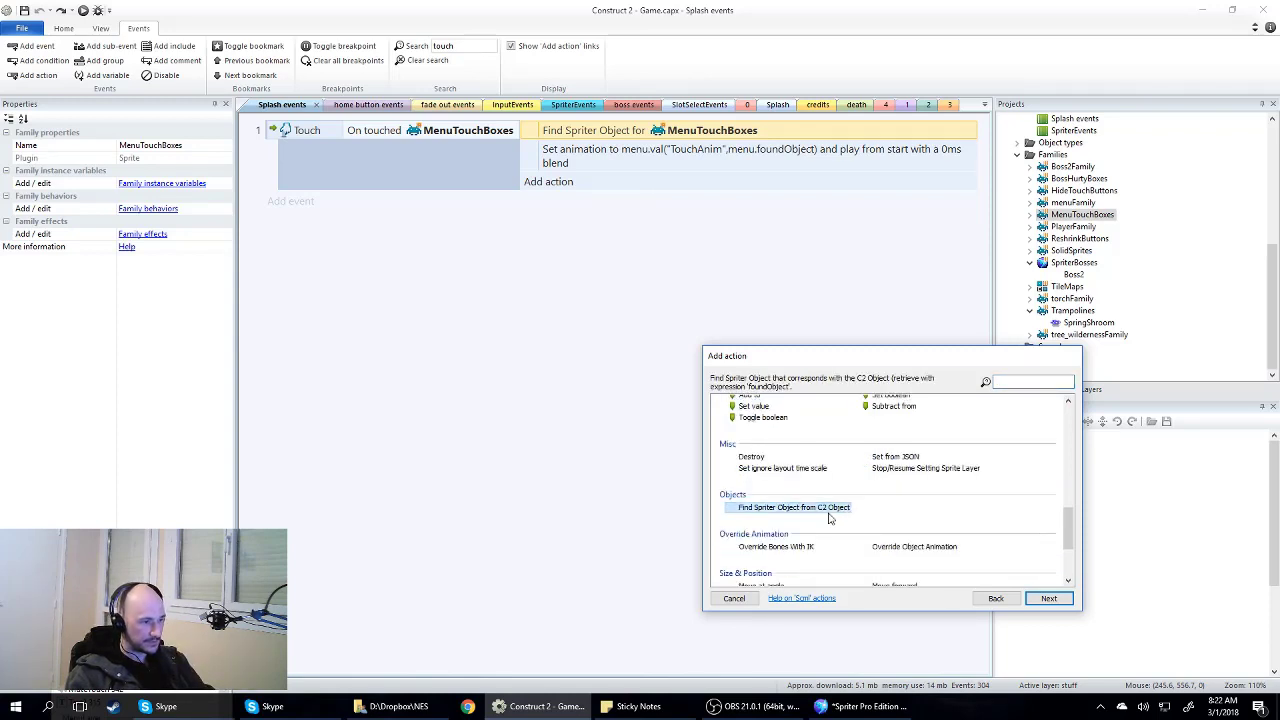
double_click(742, 508)
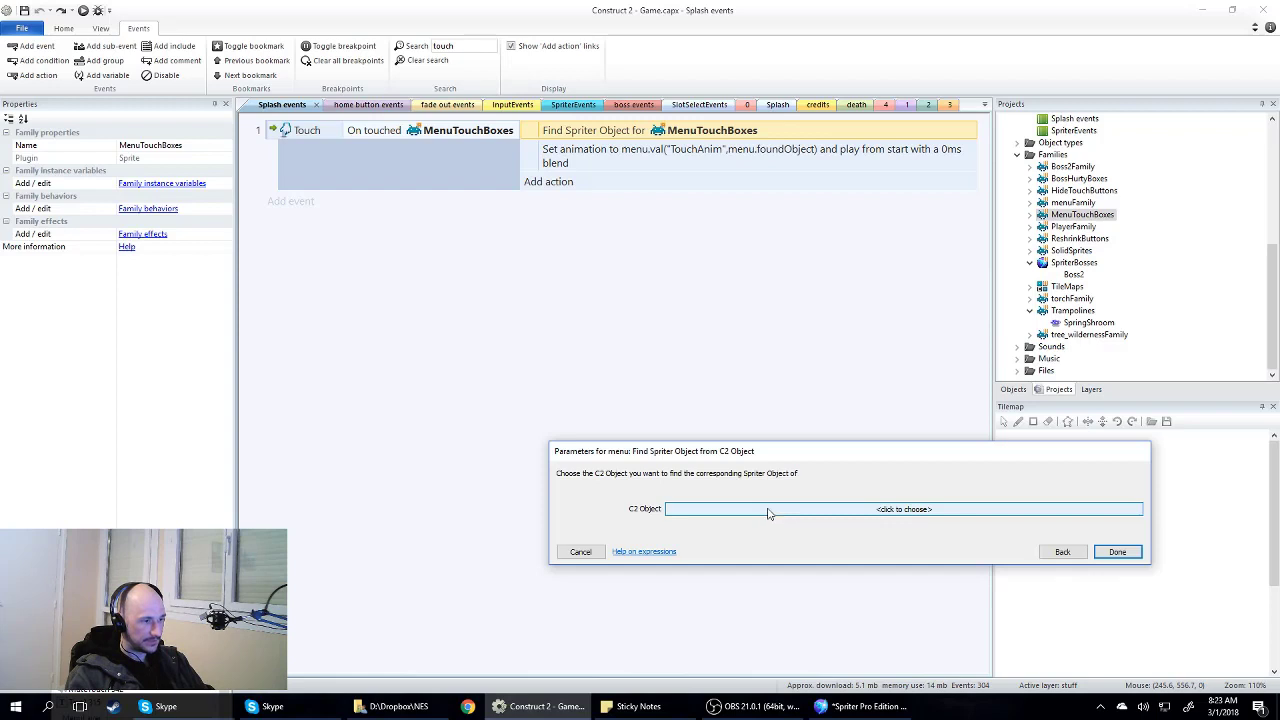
Step: Set MenuTouchBoxes as the C2 object for the Find Spriter Object action and add the action to the event
left_click(885, 512)
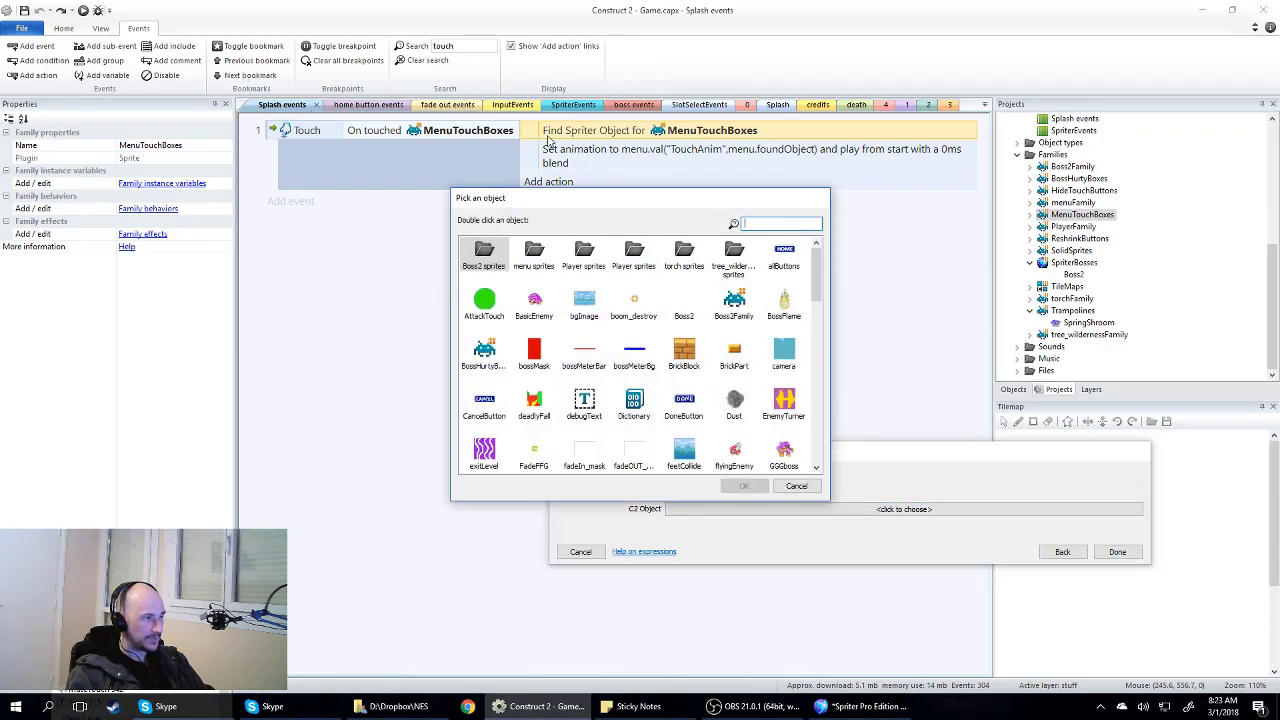
left_click(684, 352)
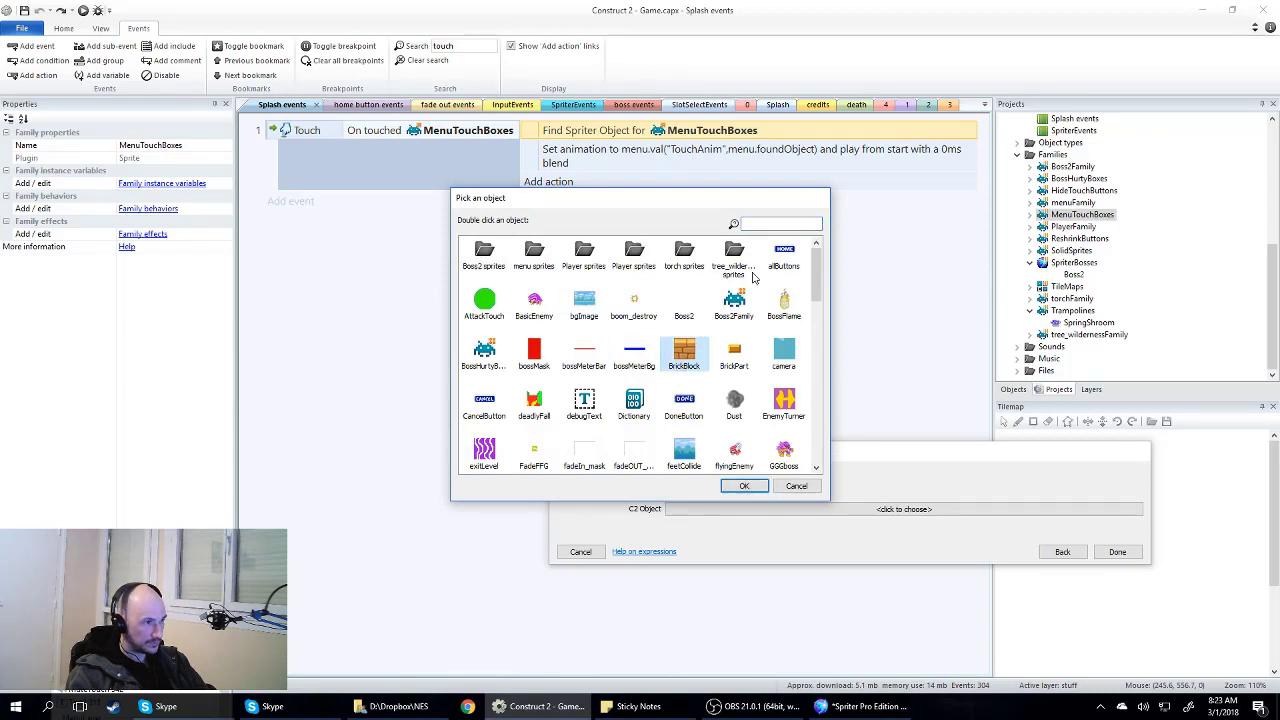
key("m")
key("u")
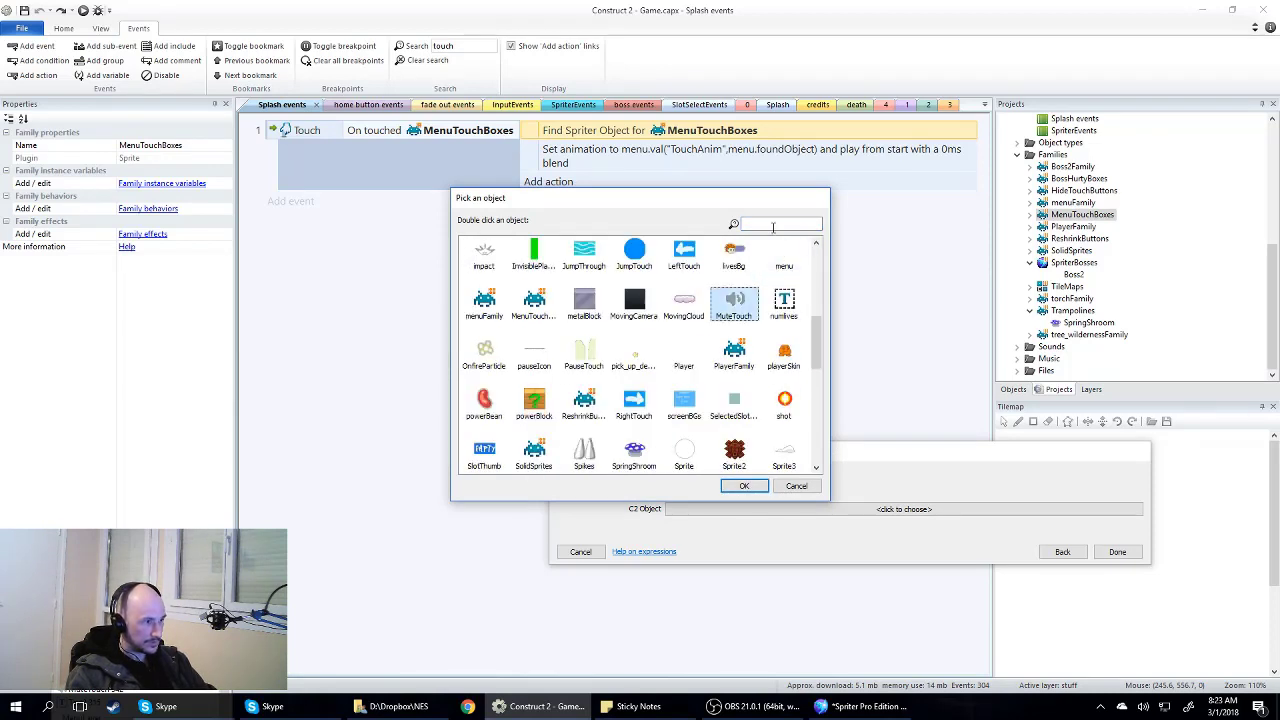
left_click(770, 225)
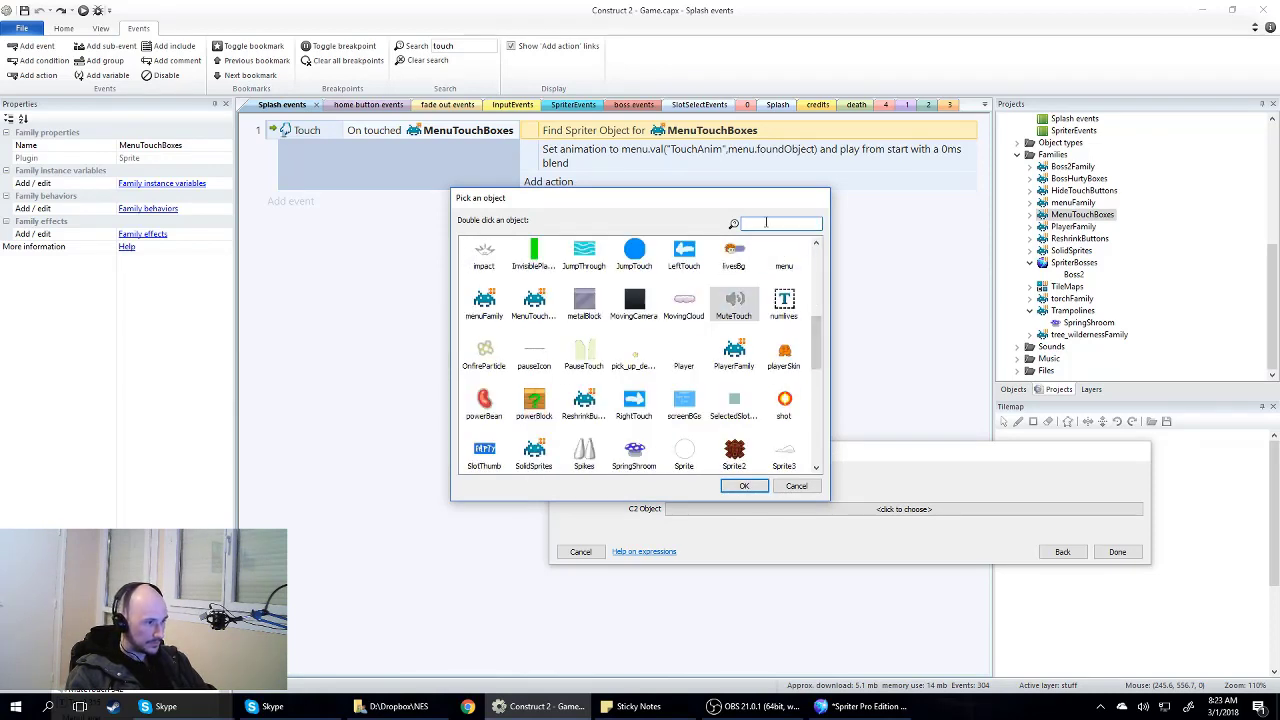
type("menu")
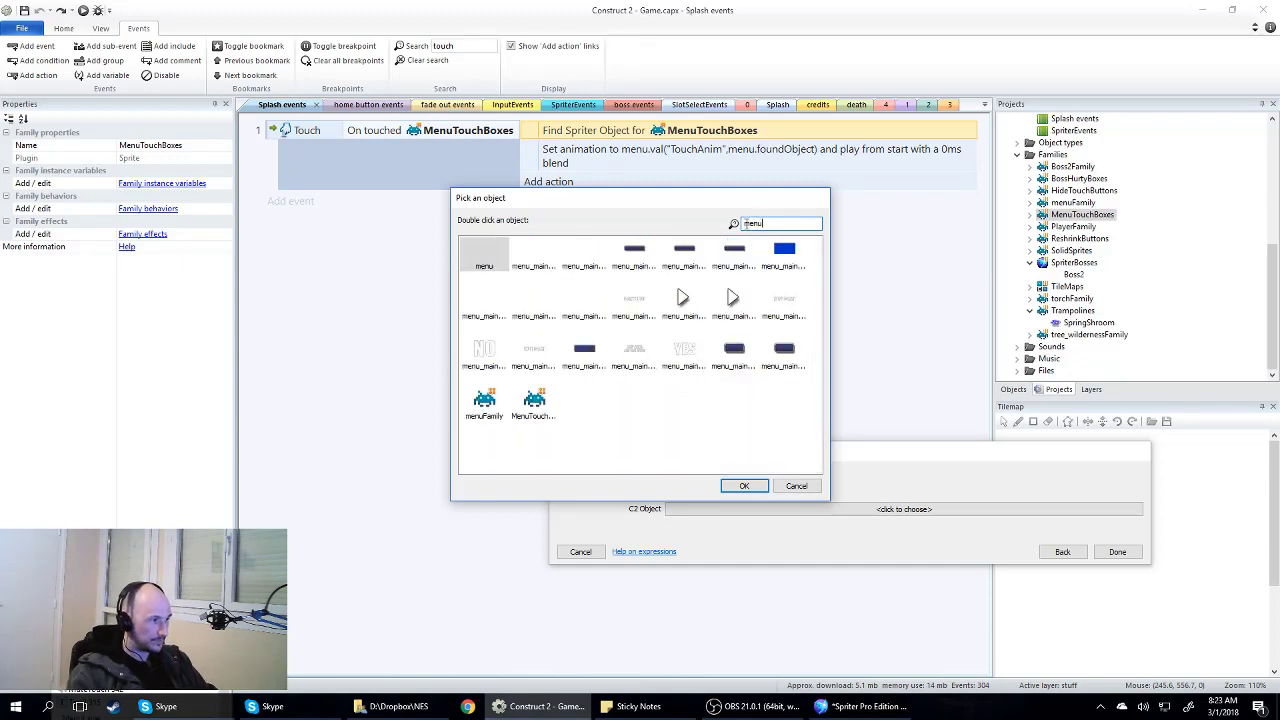
double_click(534, 400)
left_click(1117, 564)
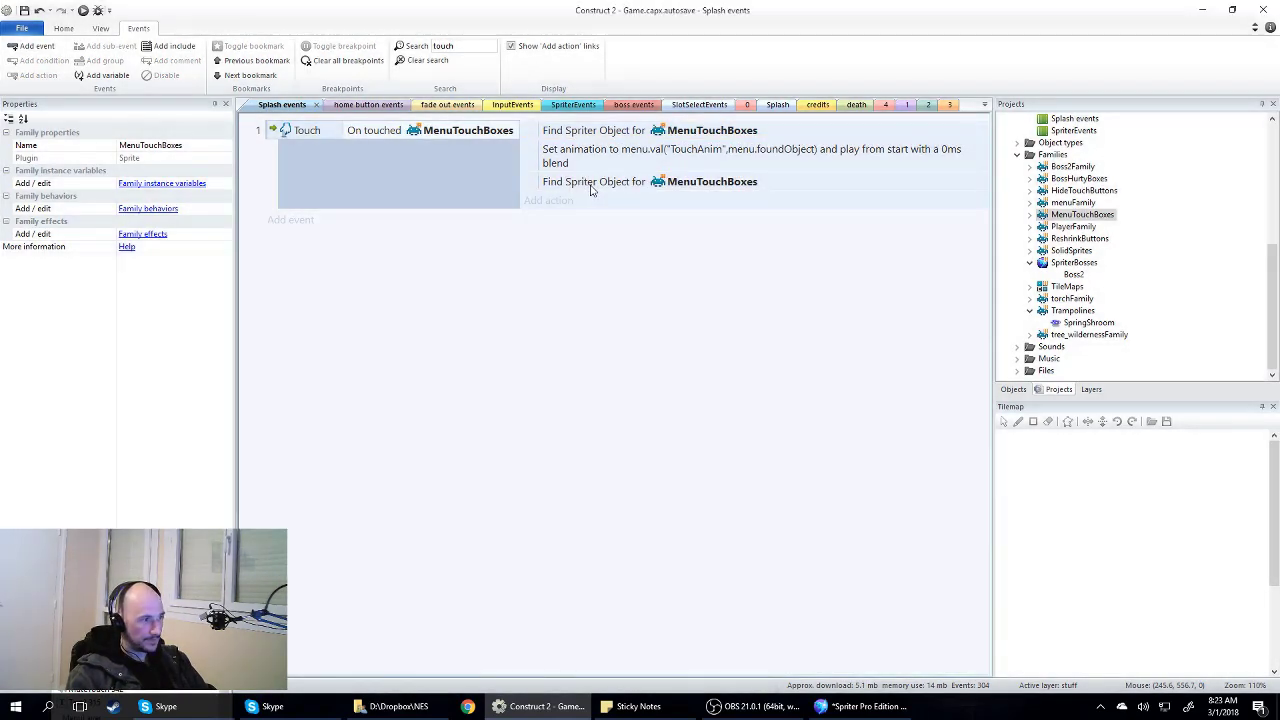
Step: Delete the duplicate Find Spriter Object action at the end of the MenuTouchBoxes touch event
left_click(596, 182)
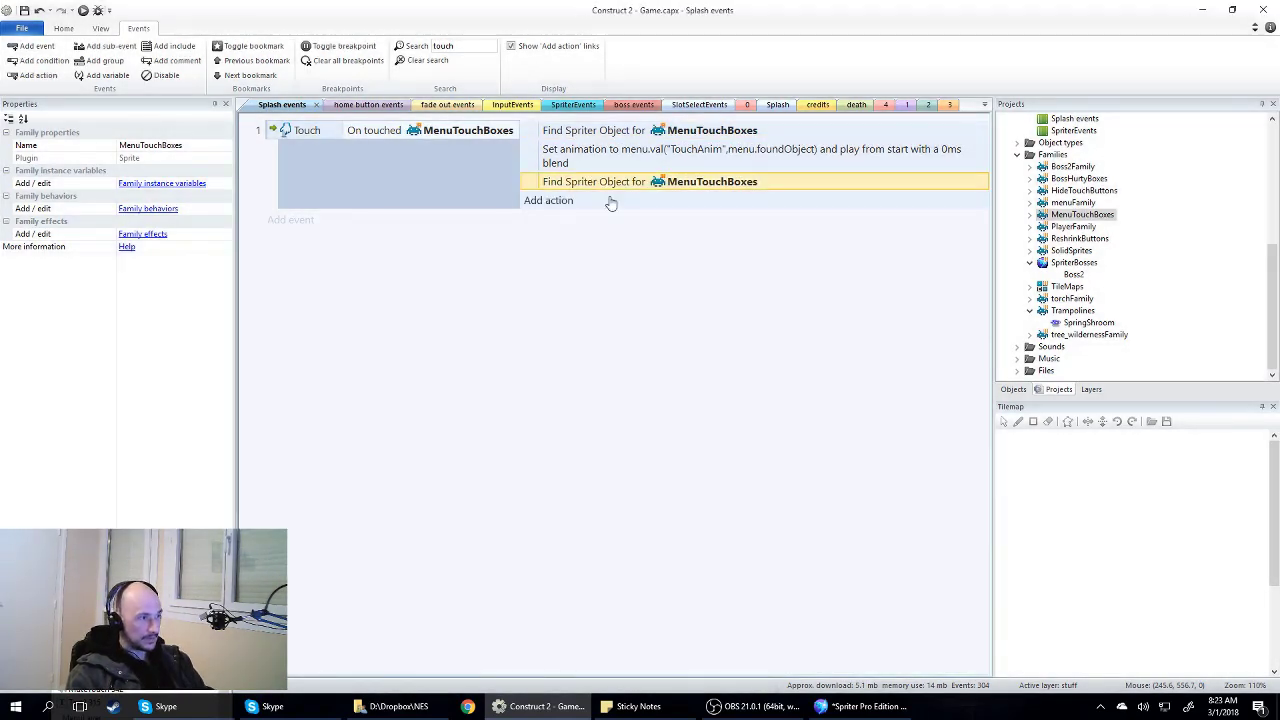
key("Delete")
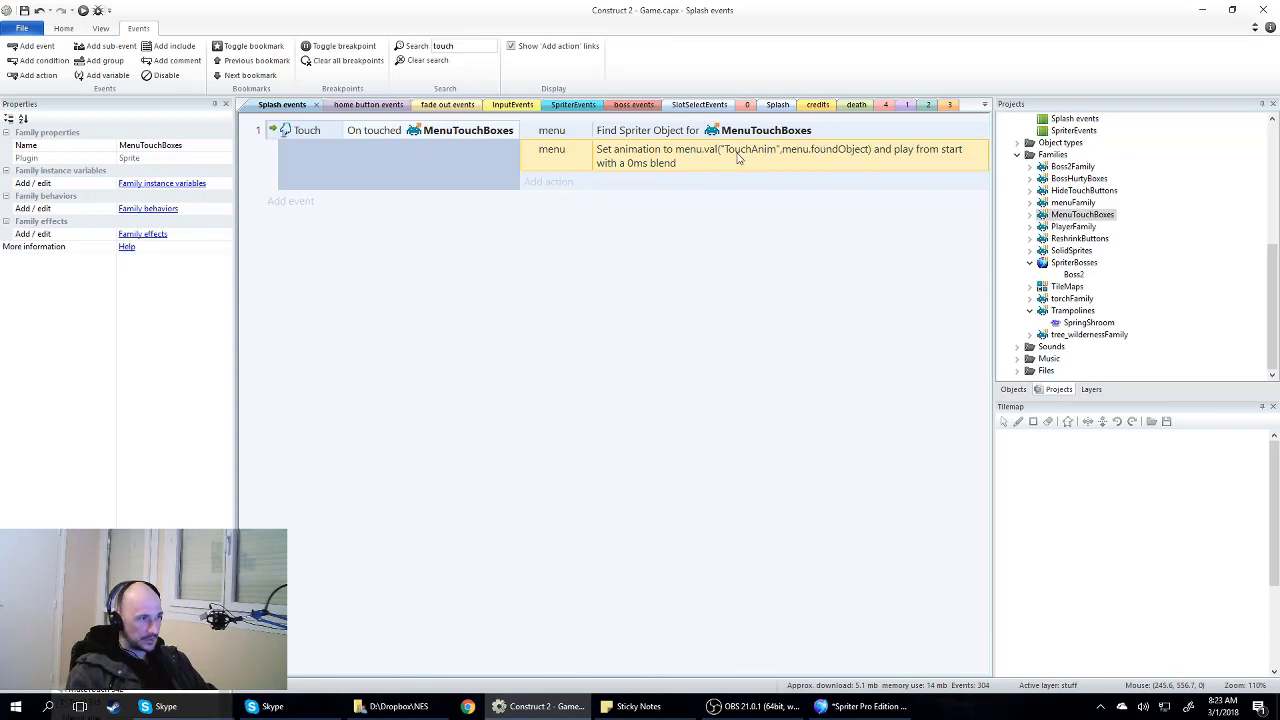
Step: Start another action in the MenuTouchBoxes touch event, using Set animation for the menu object
left_click(547, 186)
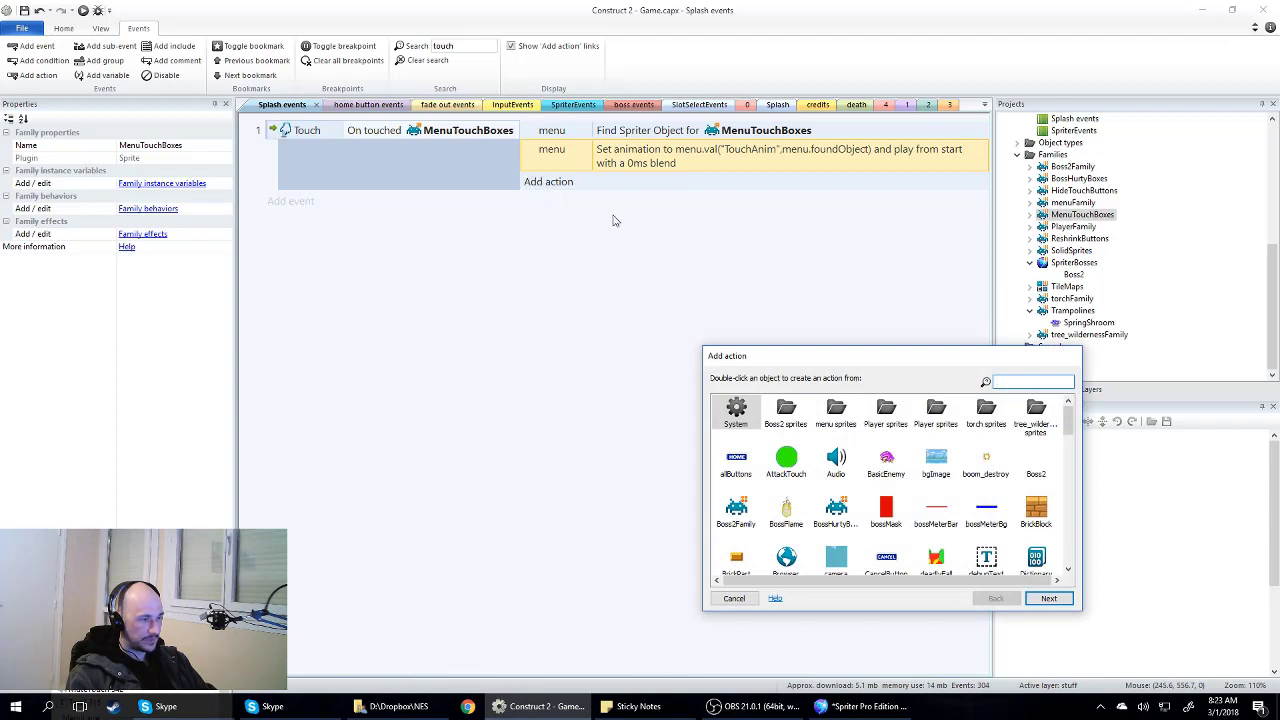
scroll(912, 495, "down", 3)
left_click(904, 440)
scroll(904, 440, "down", 5)
left_click(904, 440)
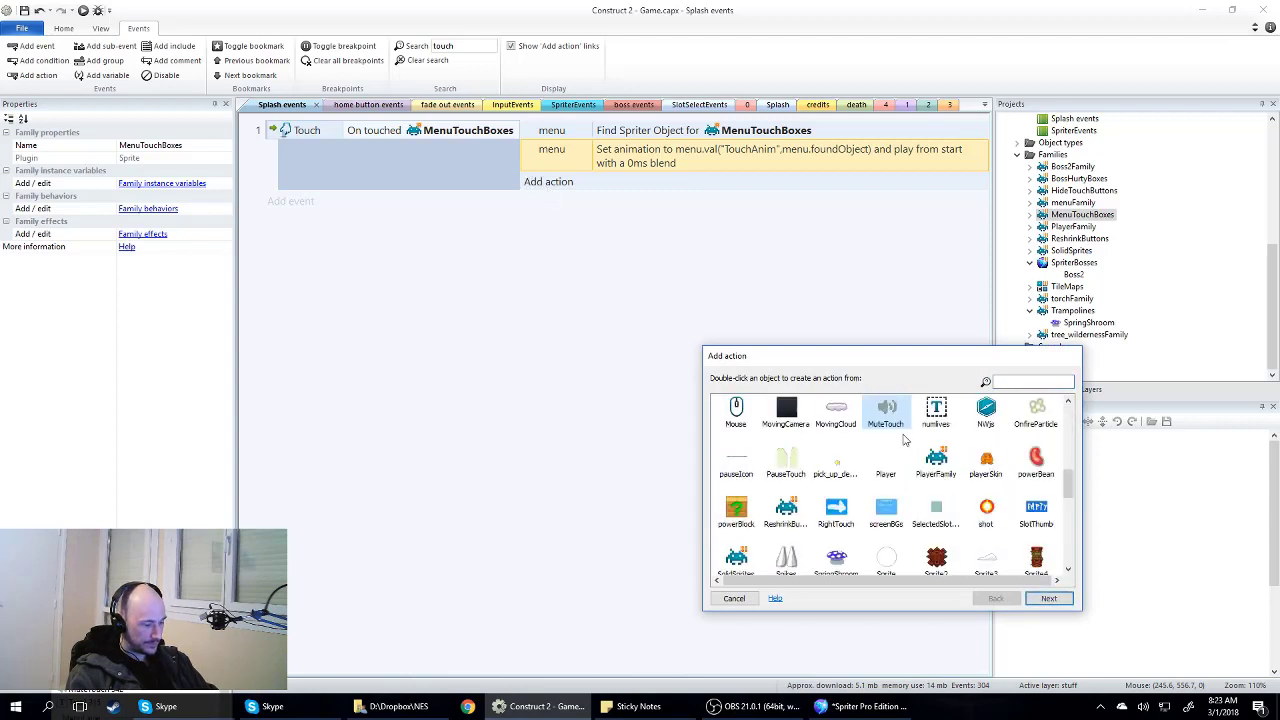
left_click(1026, 381)
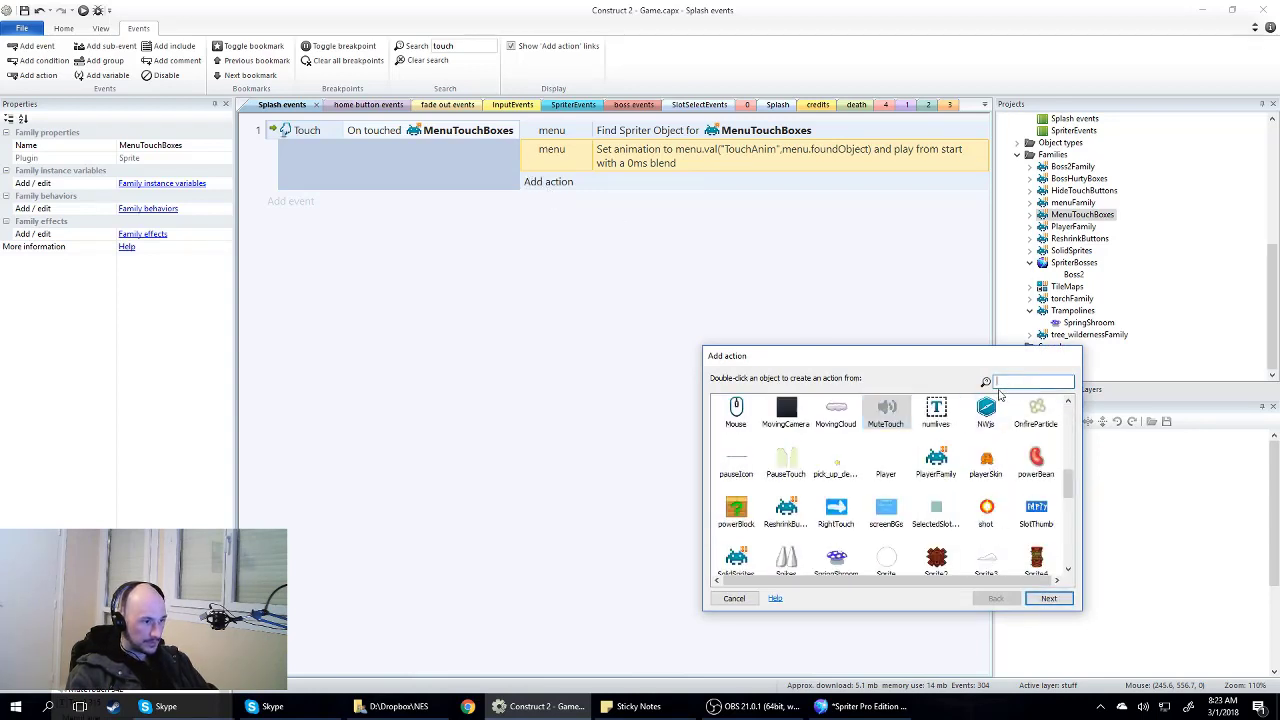
type("menu")
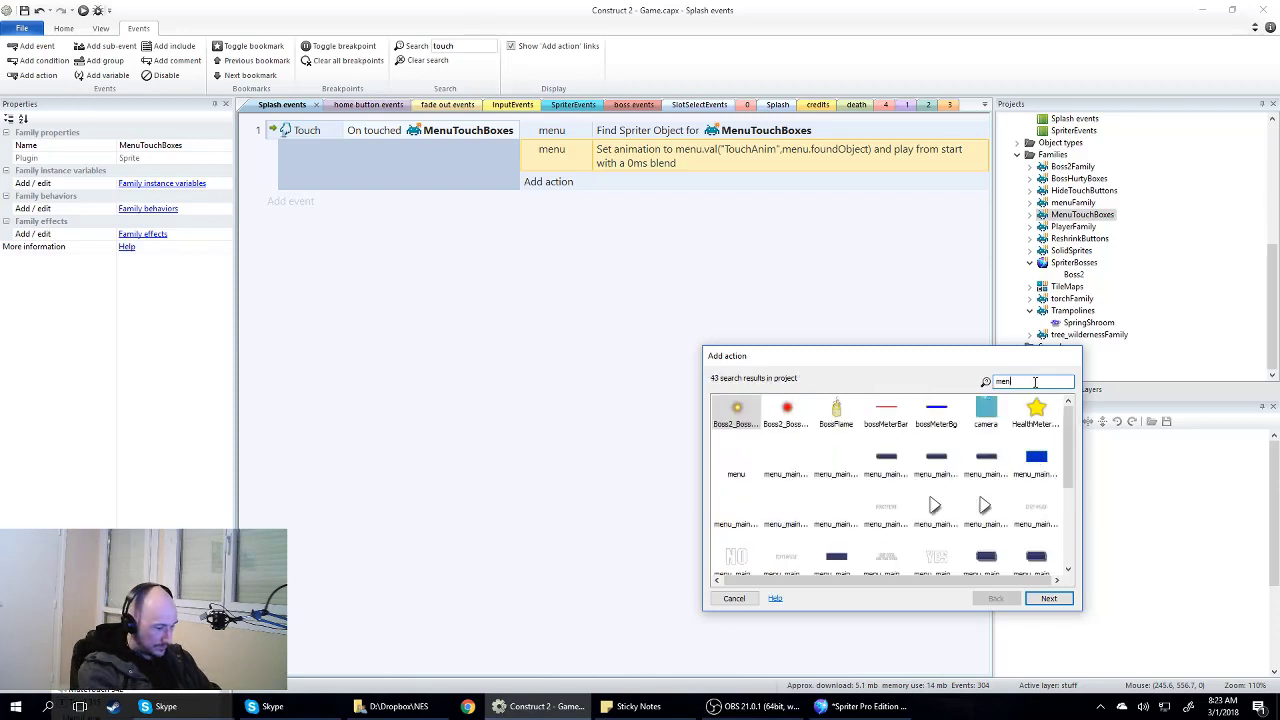
double_click(731, 414)
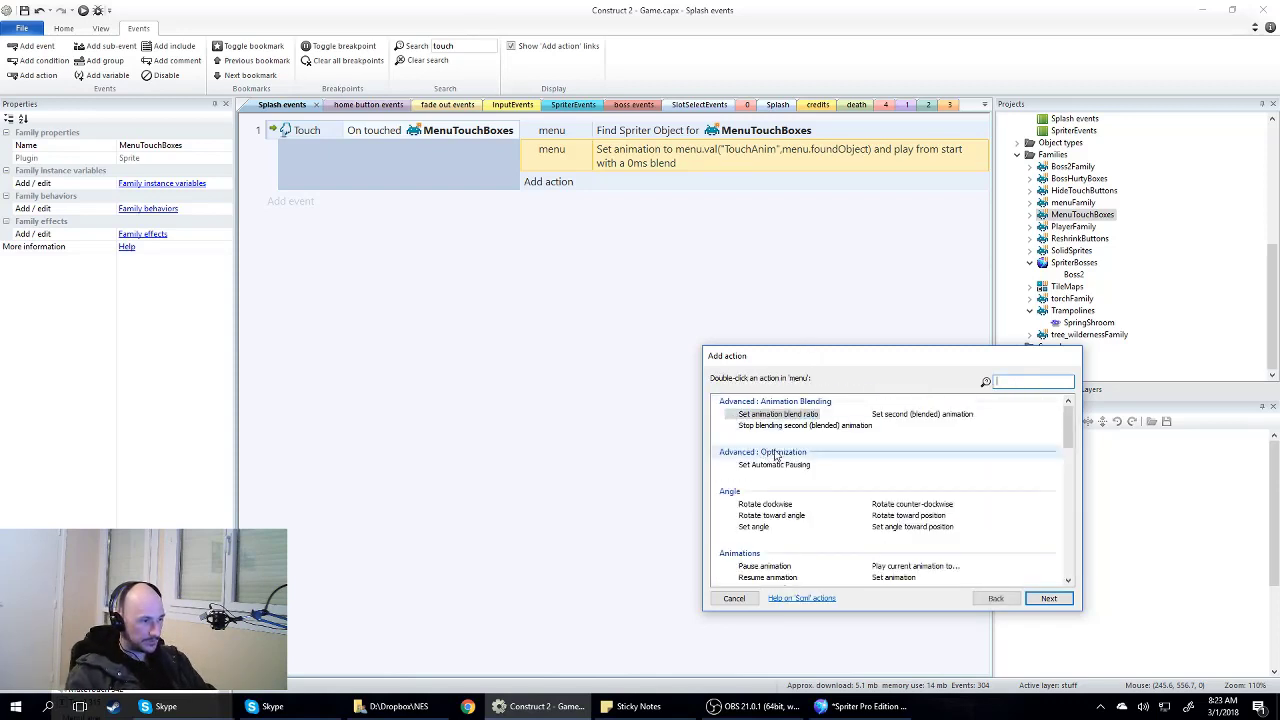
scroll(884, 500, "down", 2)
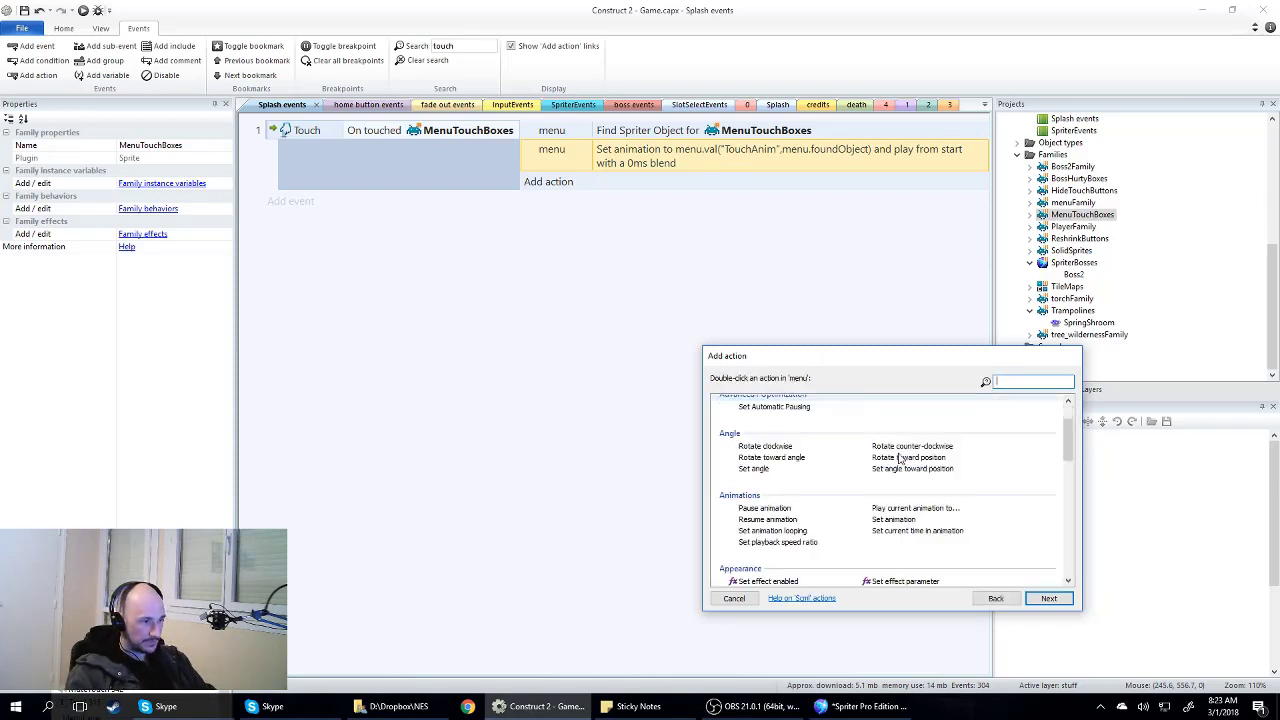
double_click(870, 519)
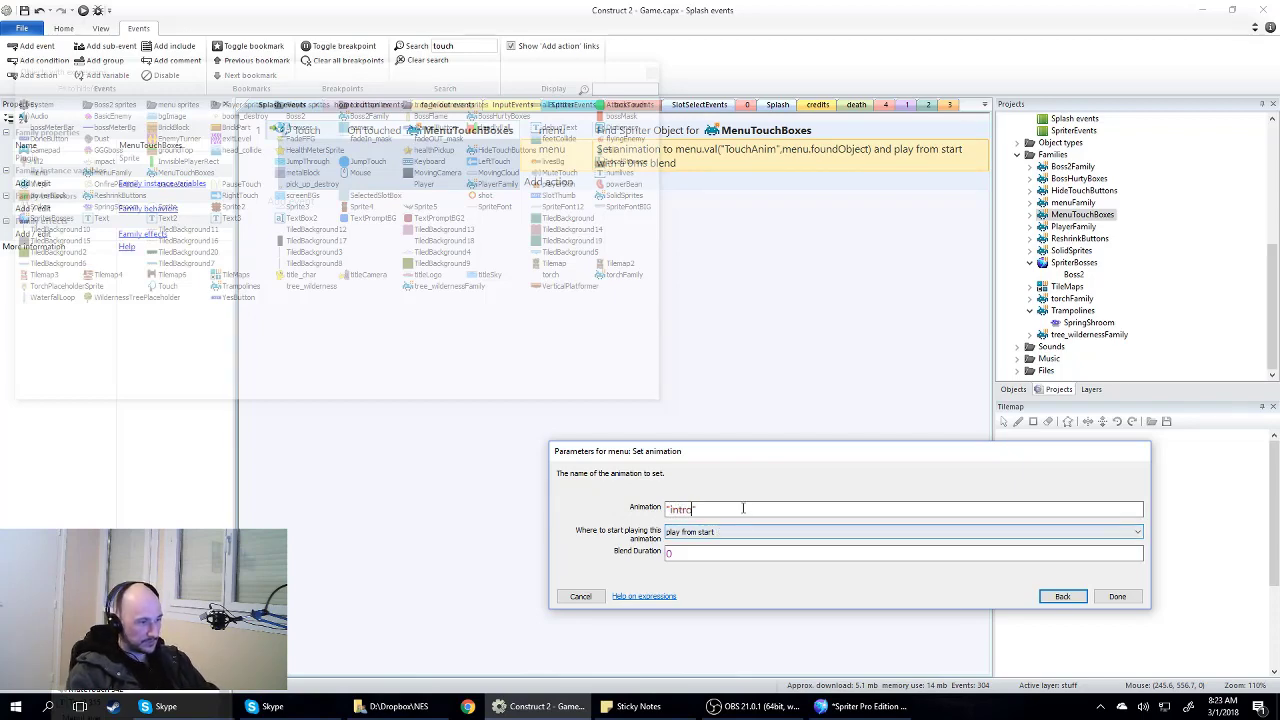
Step: Replace the default animation name with the menu object's val expression from its Tags and Variables expressions
key("ctrl+a")
key("BackSpace")
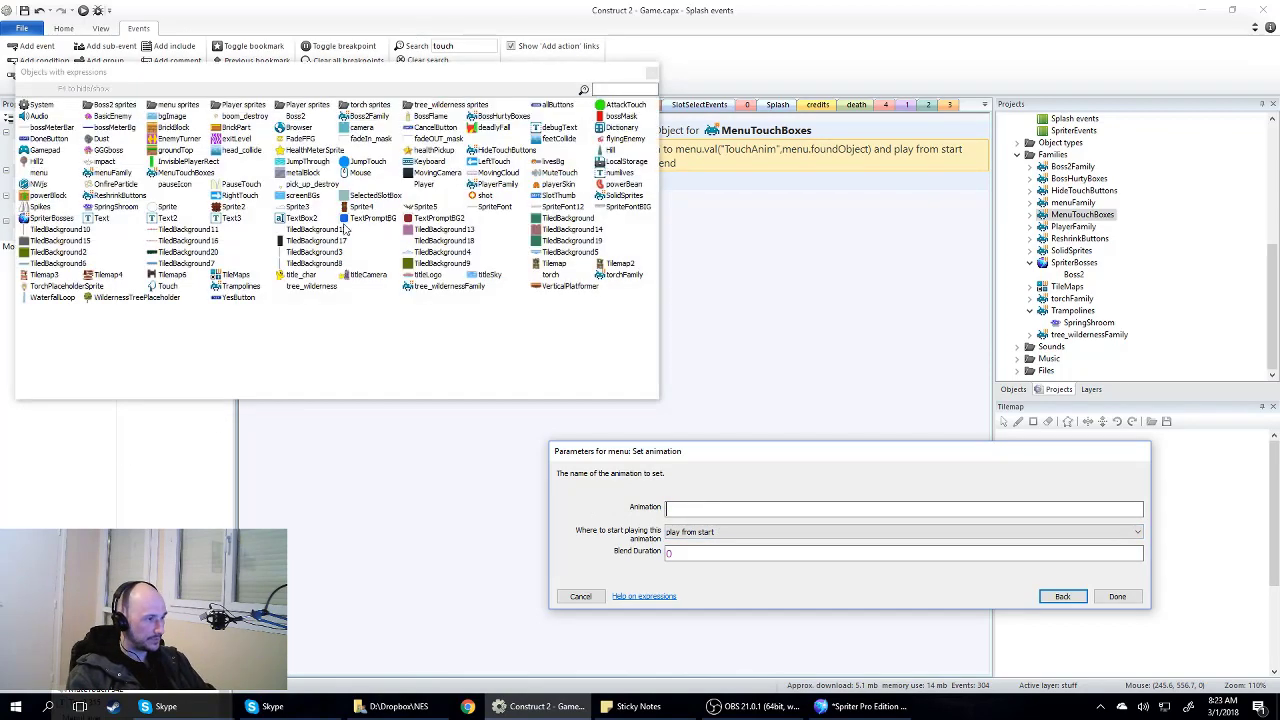
type("menu")
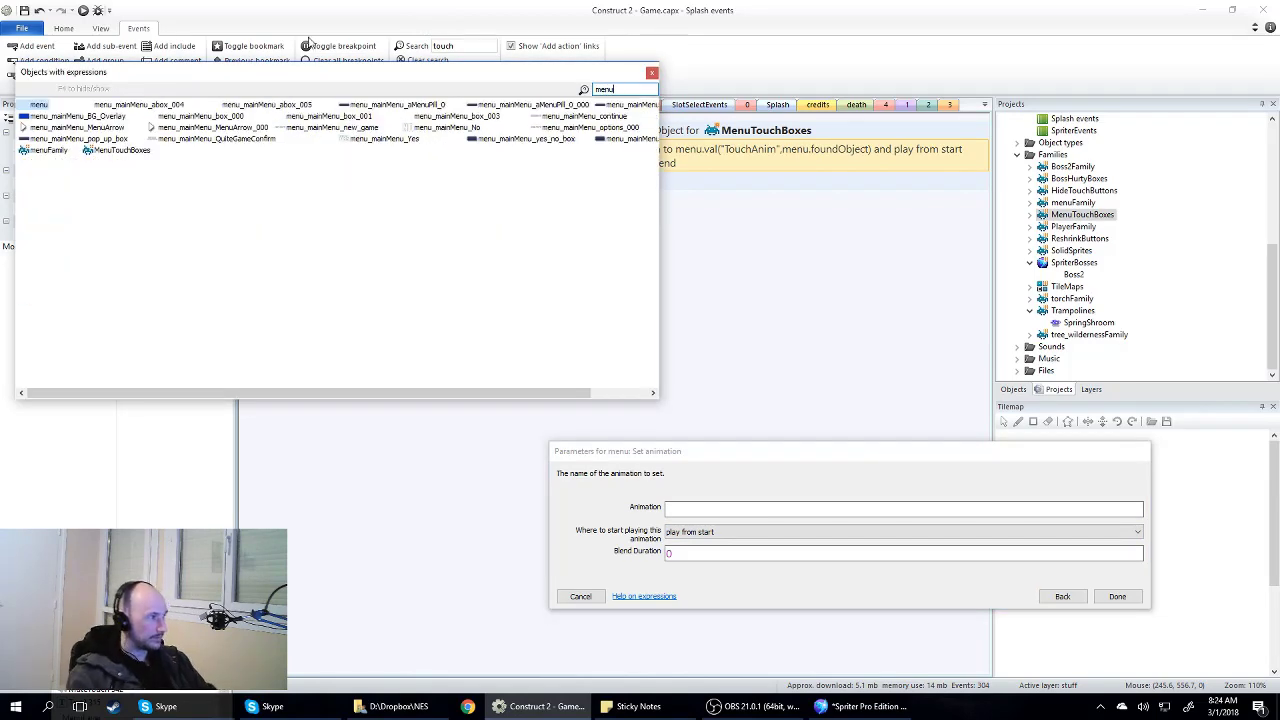
double_click(38, 105)
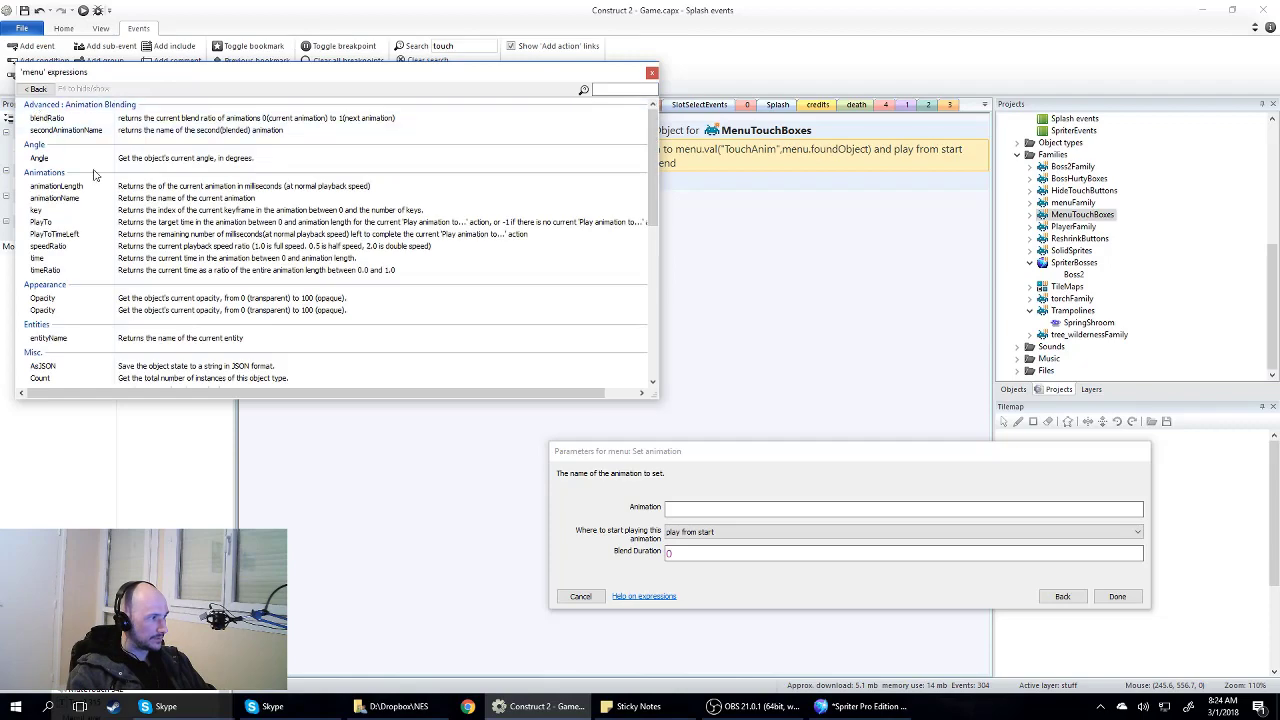
scroll(104, 283, "down", 5)
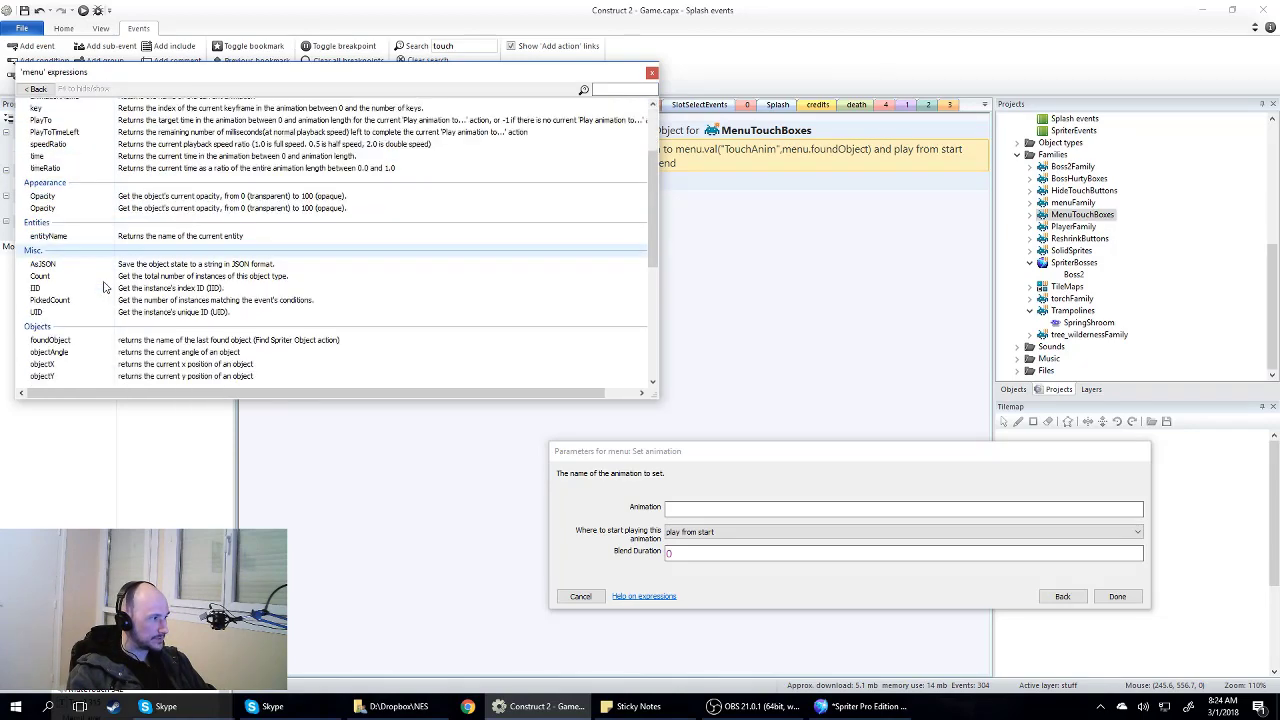
scroll(104, 283, "down", 3)
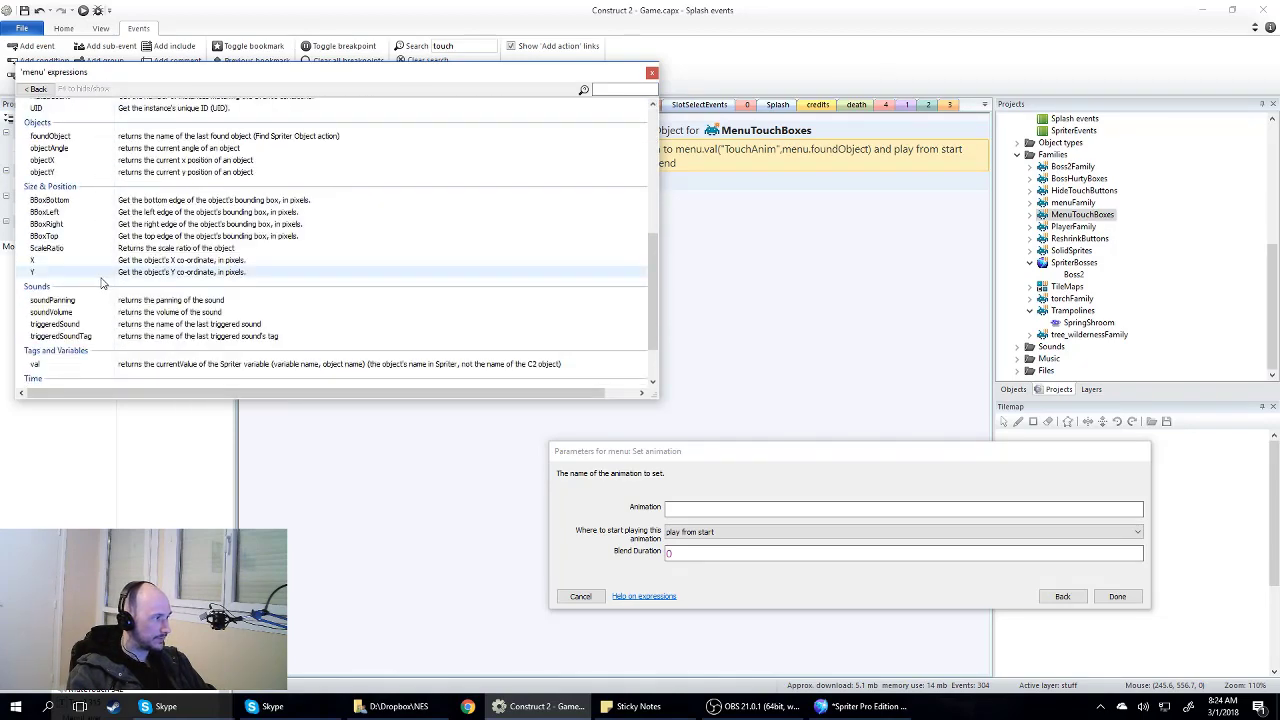
scroll(55, 338, "down", 2)
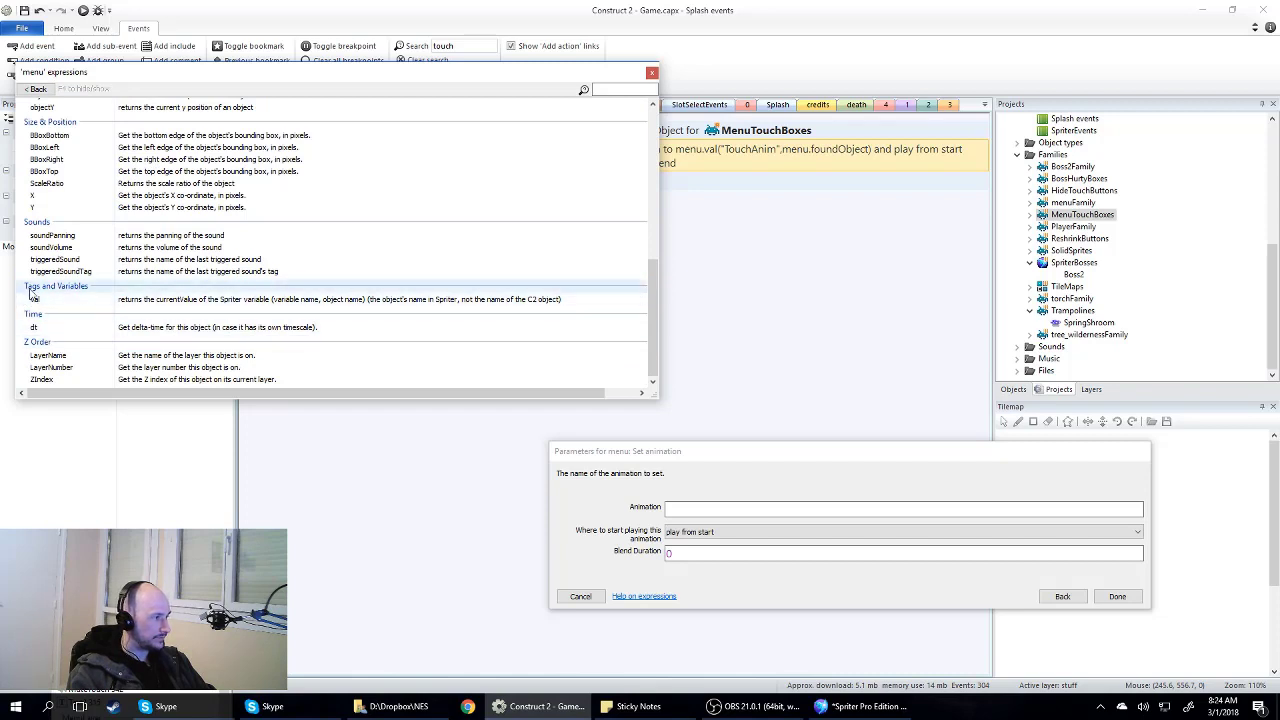
double_click(40, 300)
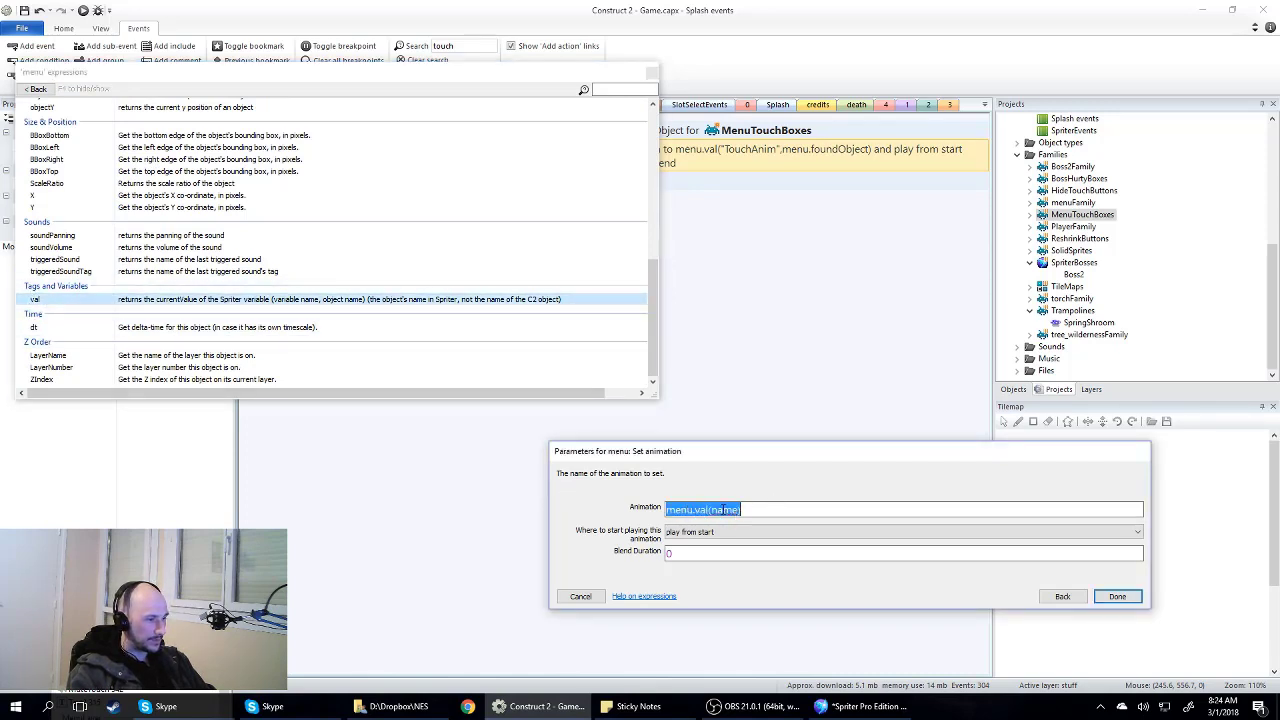
Step: Replace the name placeholder in the menu.val expression with the variable name "touchanim"
left_click(679, 511)
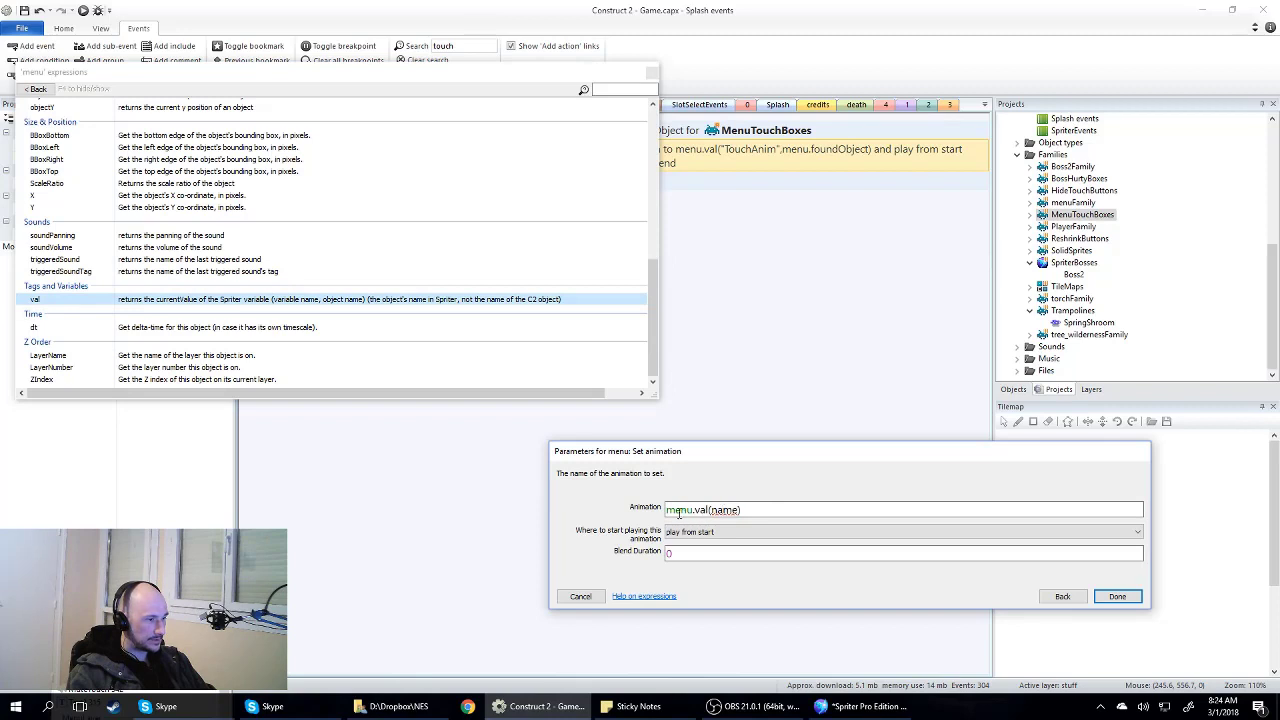
double_click(725, 510)
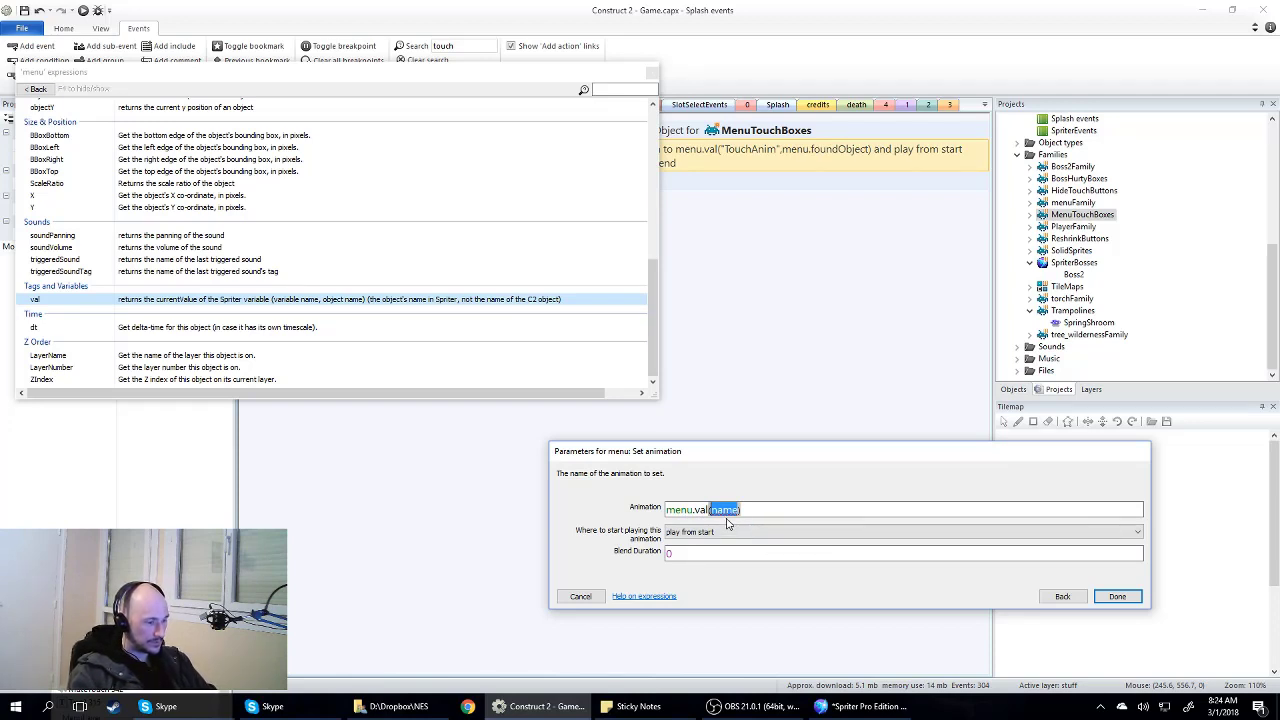
type("\"\"")
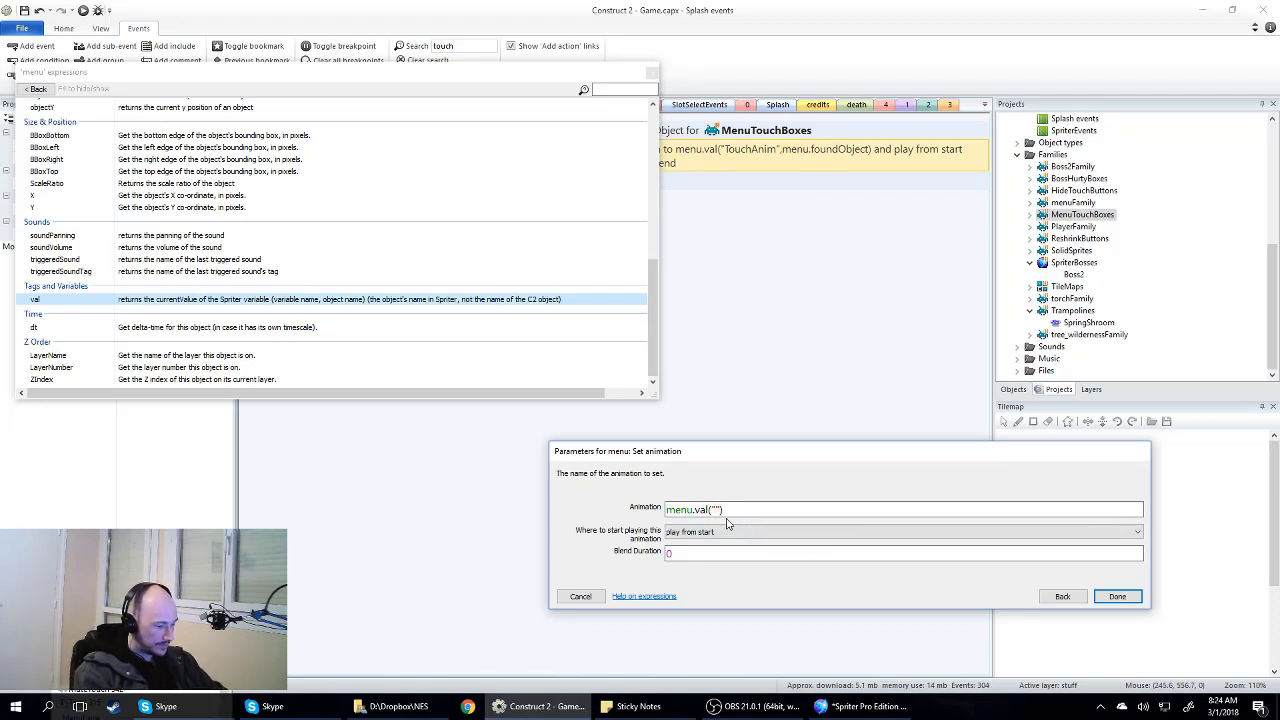
type("touchan")
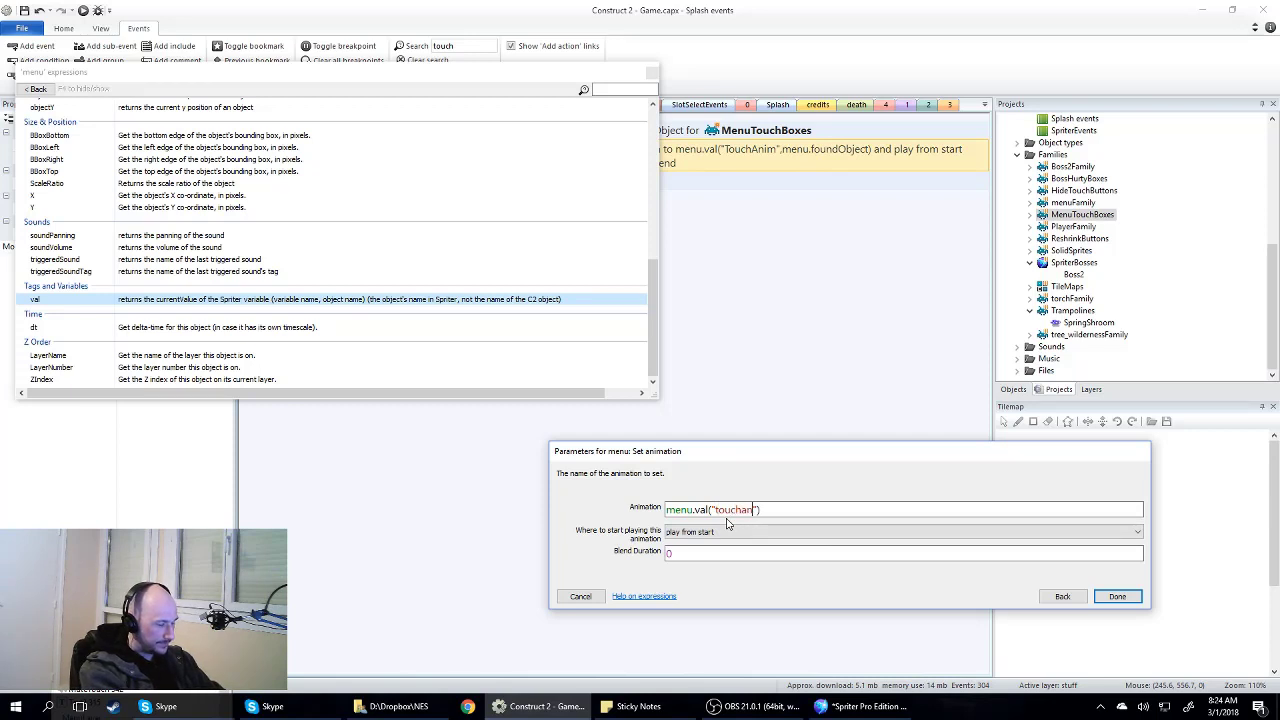
type("im")
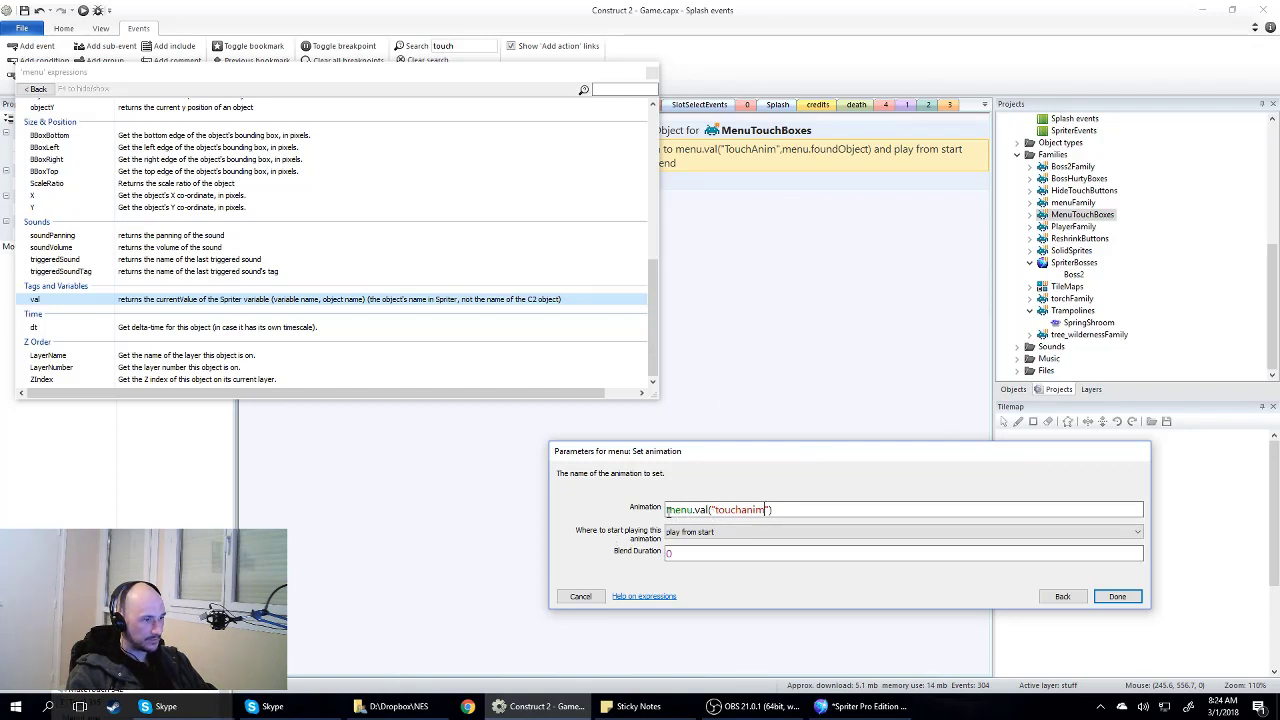
type("\")")
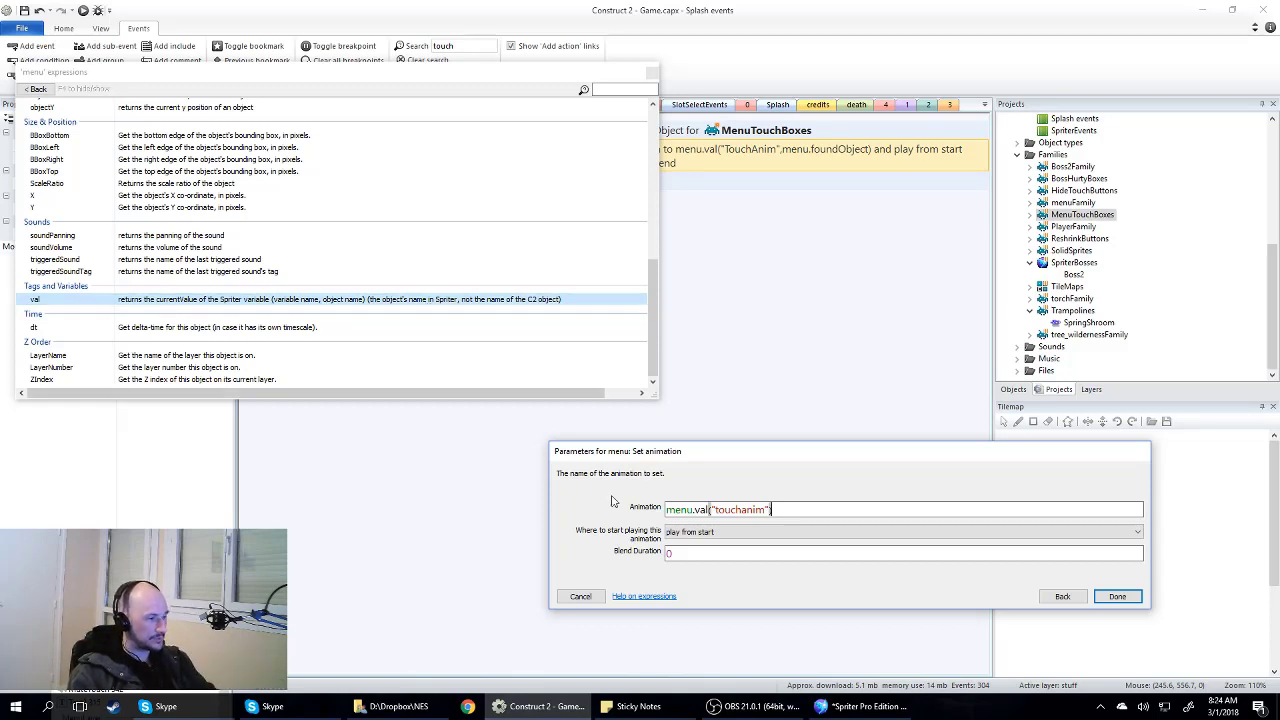
Step: Add a comma after "touchanim" in the menu.val expression and bring up the menu object's expressions for the second argument
left_click(719, 510)
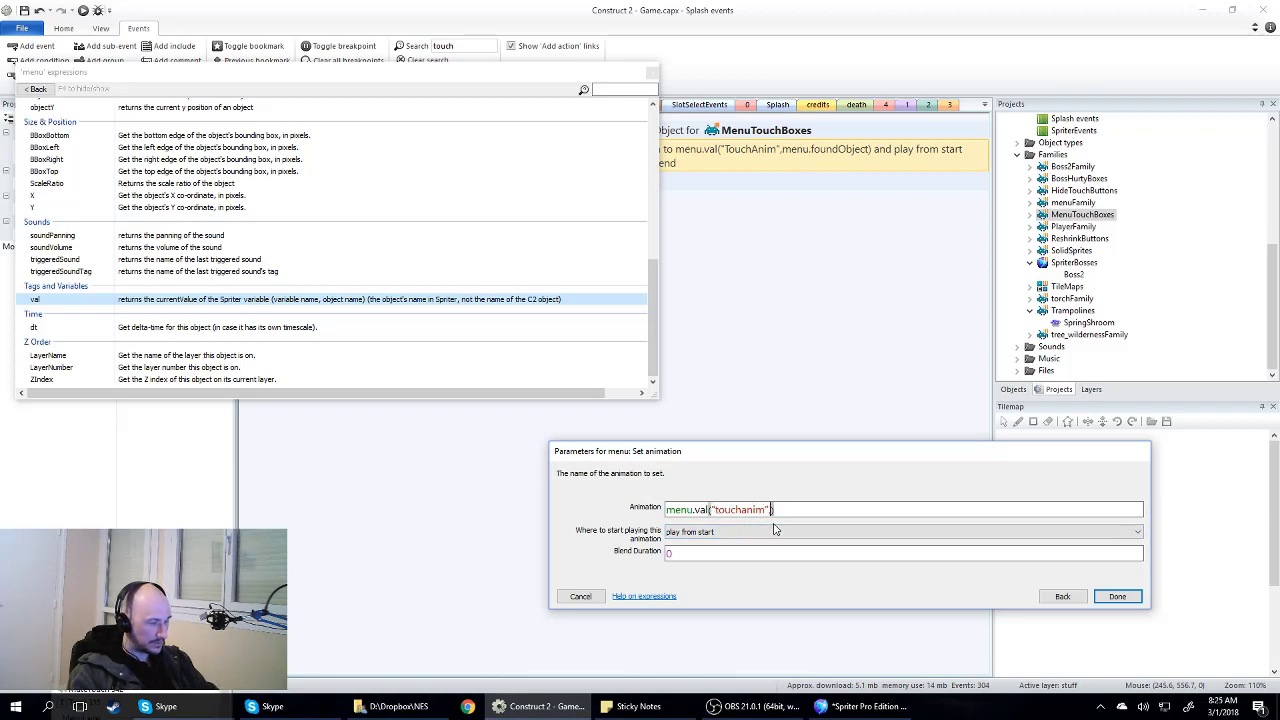
type(",")
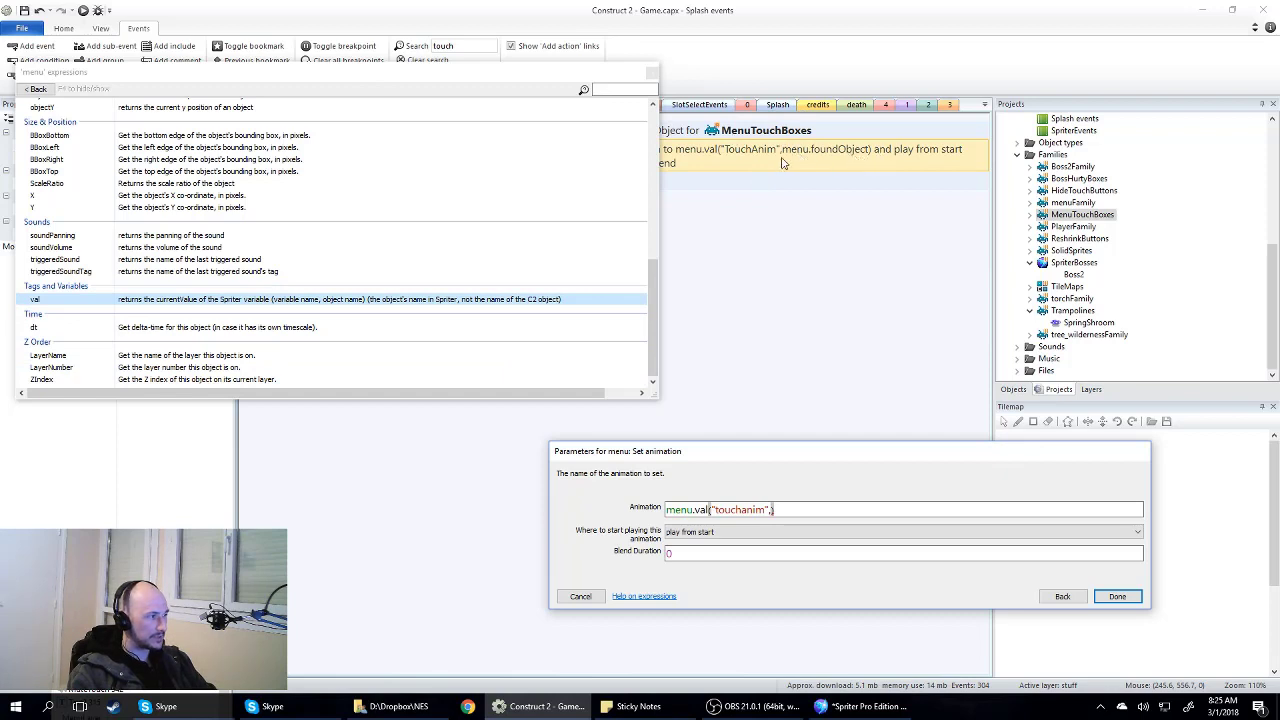
type(",")
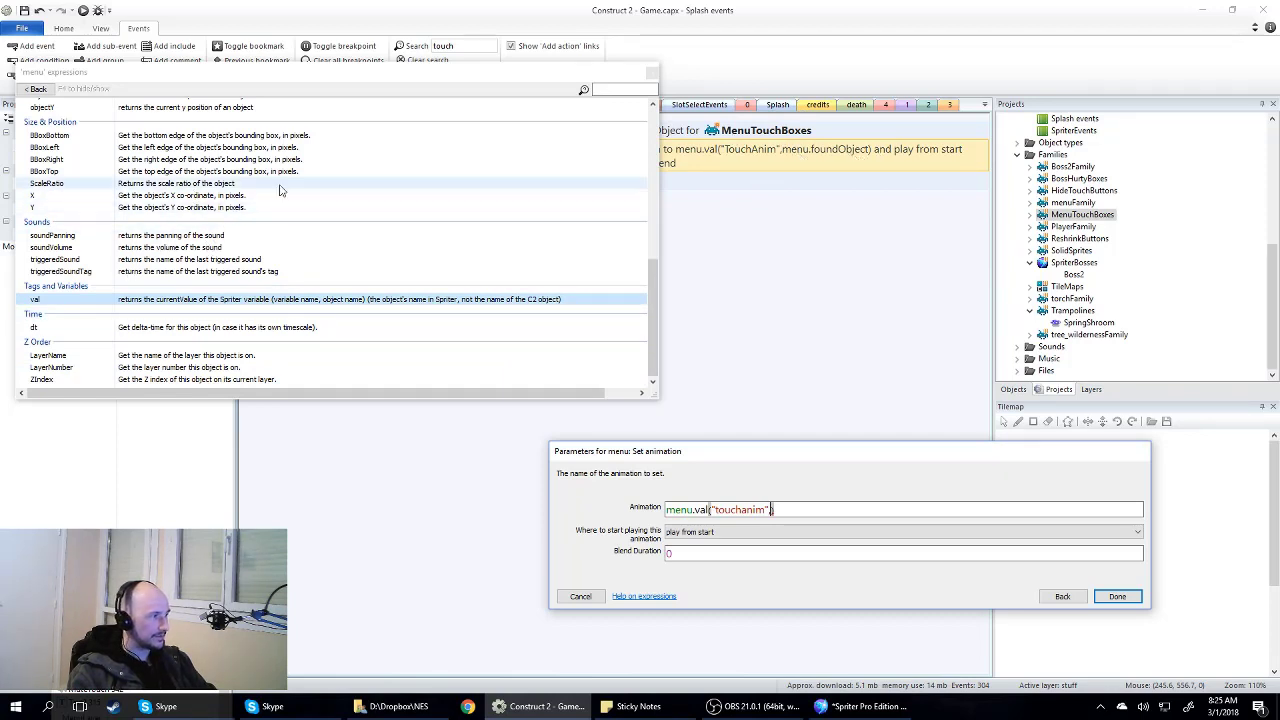
scroll(158, 218, "up", 3)
scroll(158, 218, "down", 3)
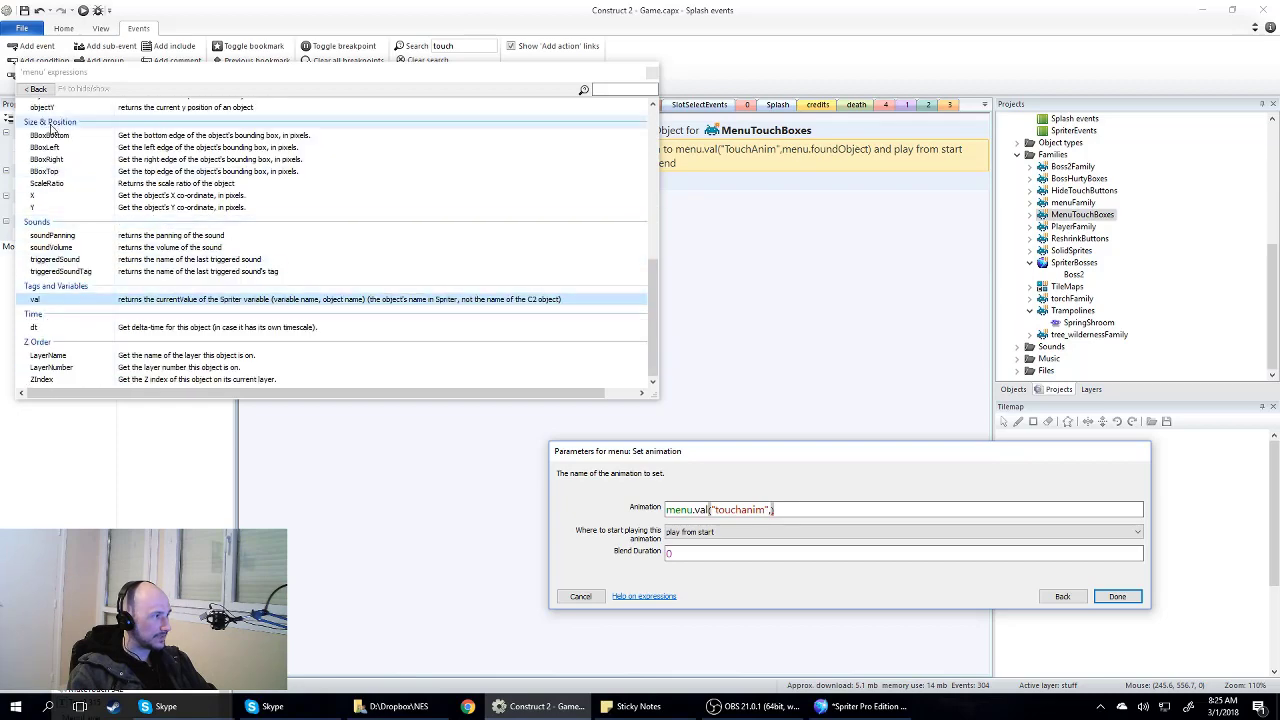
left_click(35, 88)
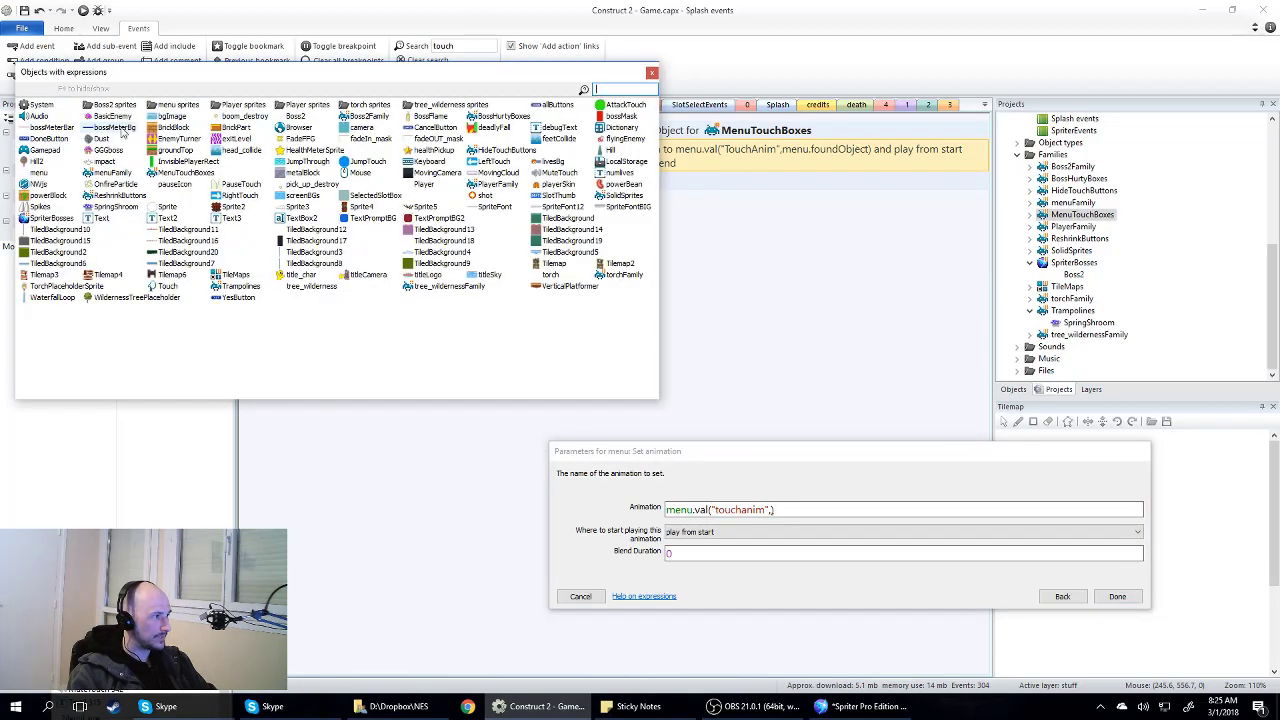
left_click(619, 90)
type("men")
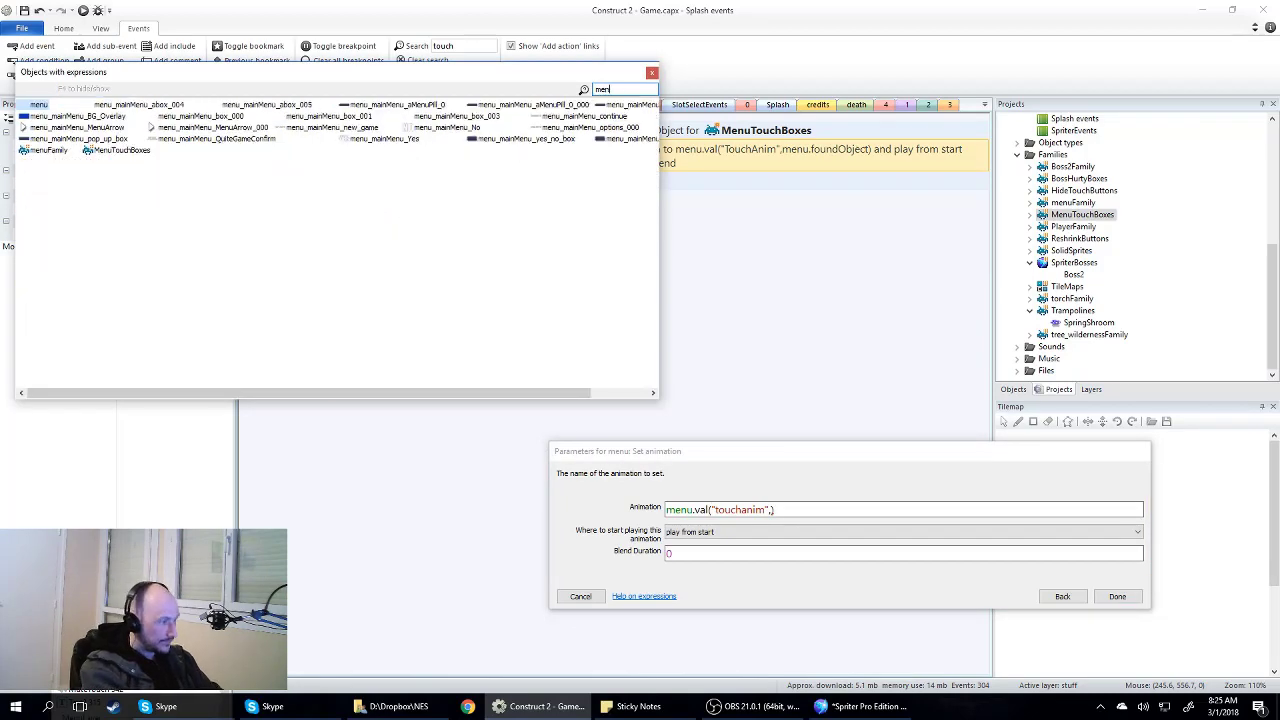
double_click(39, 106)
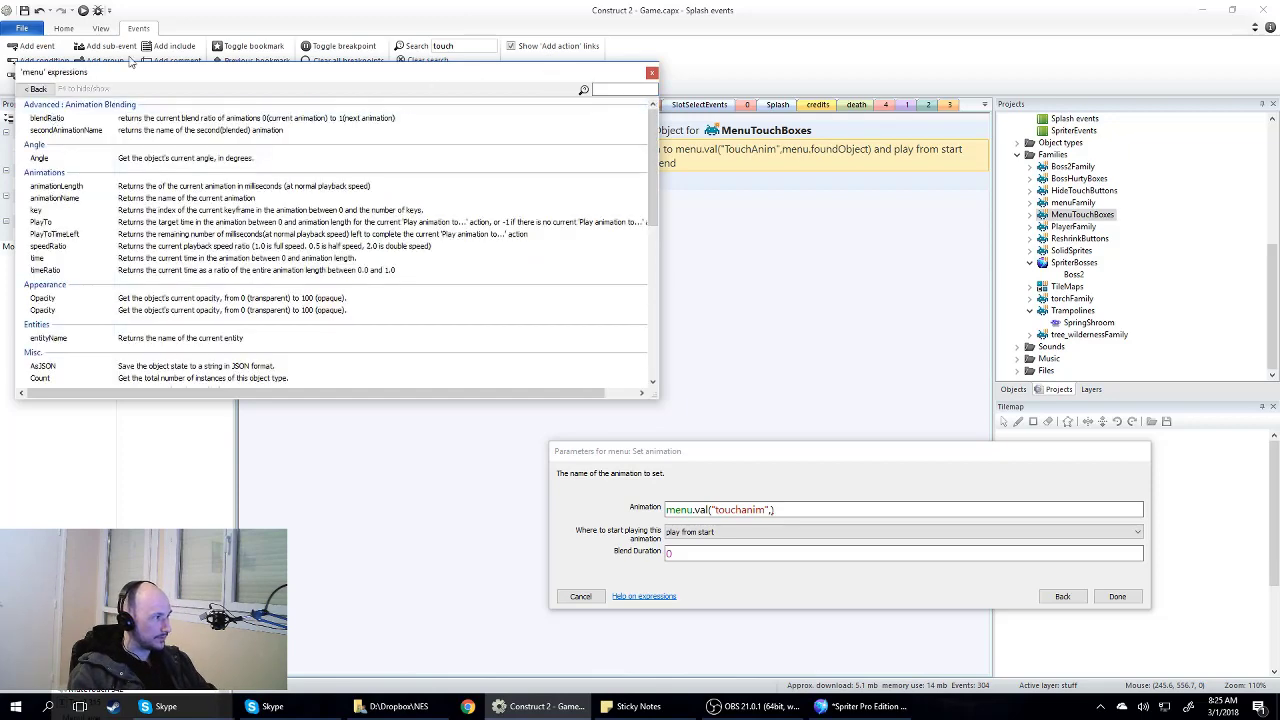
Step: Insert the menu object's foundObject expression as the second argument of menu.val and finish the Set animation action
scroll(79, 179, "down", 5)
scroll(90, 210, "down", 6)
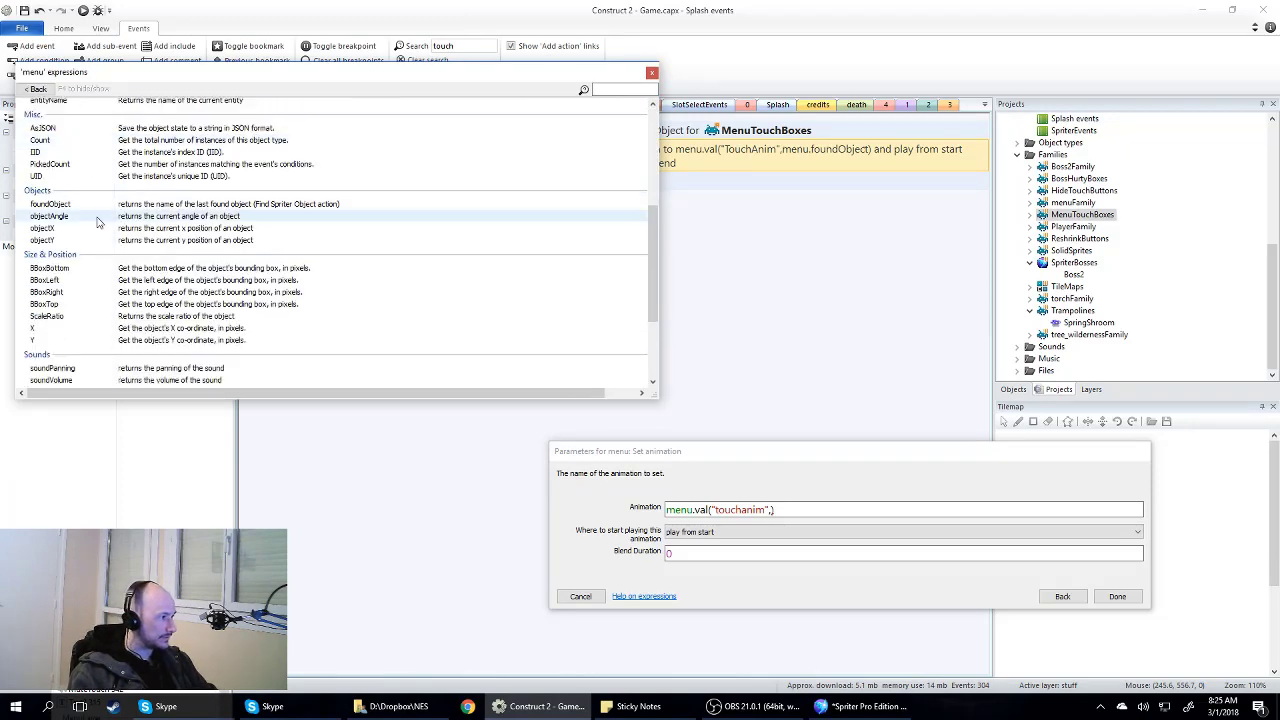
scroll(105, 265, "up", 5)
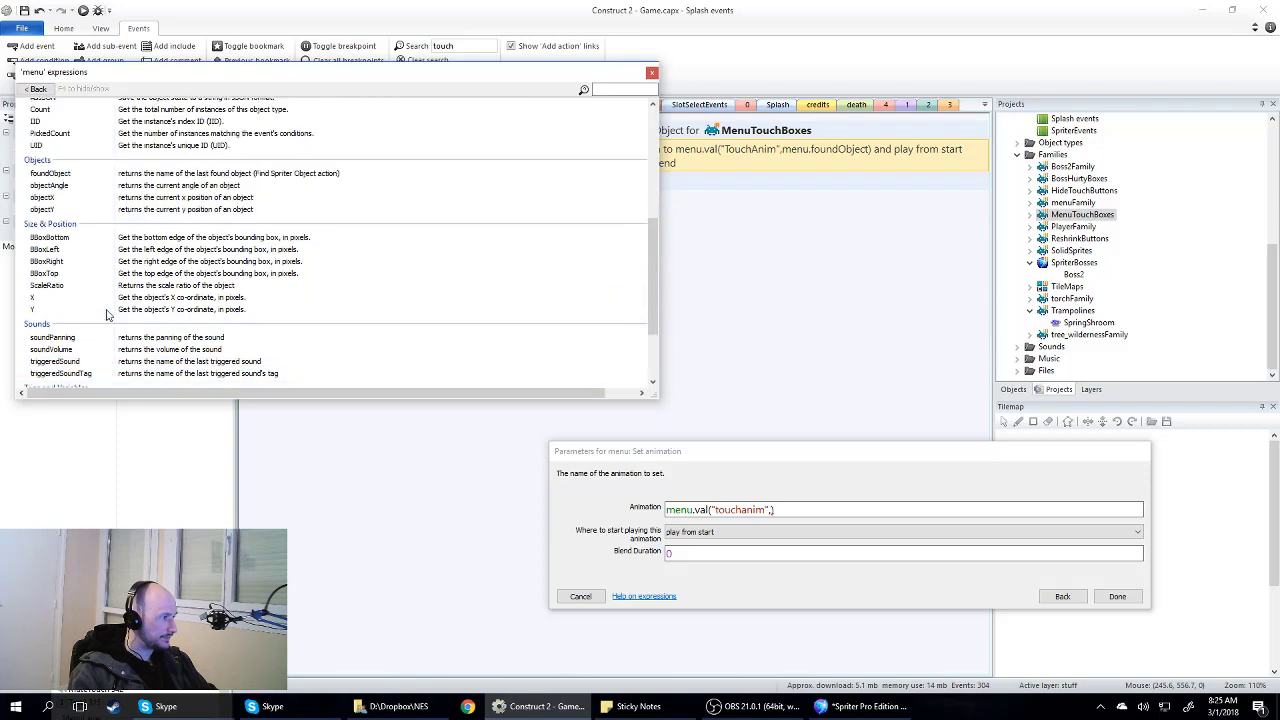
scroll(113, 280, "up", 4)
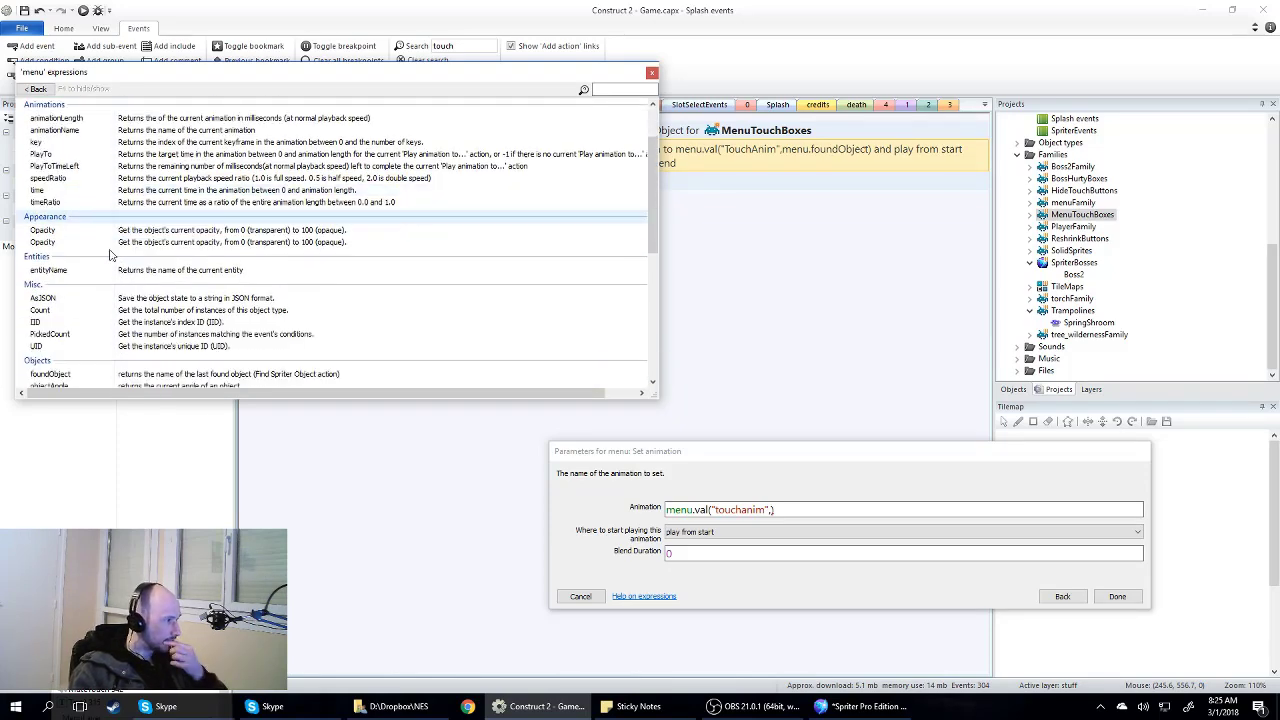
scroll(110, 265, "down", 2)
scroll(105, 273, "down", 2)
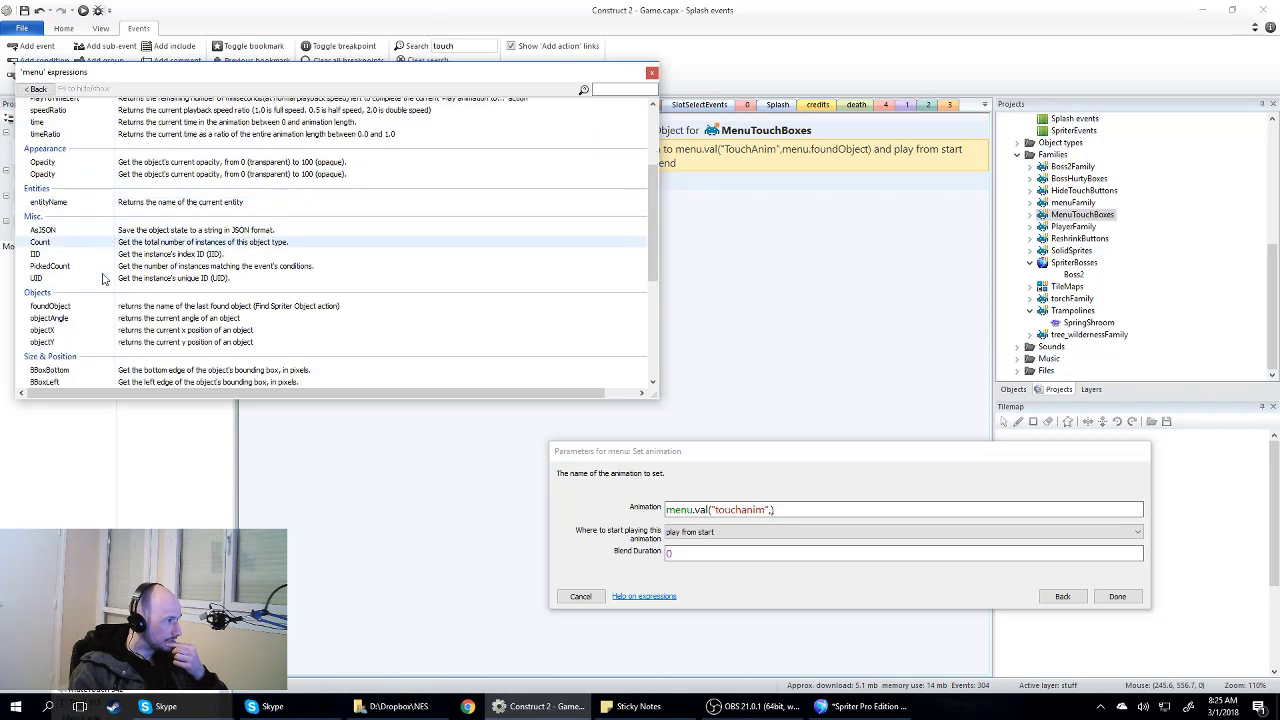
double_click(52, 272)
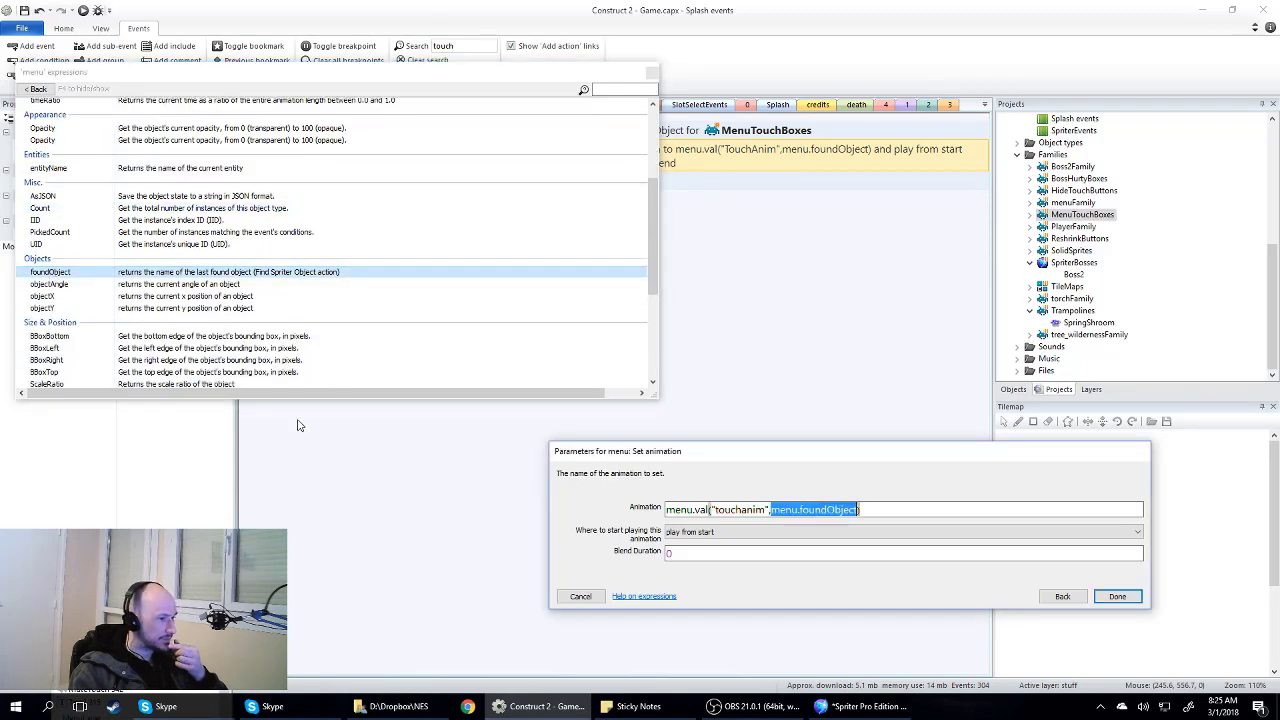
left_click(704, 510)
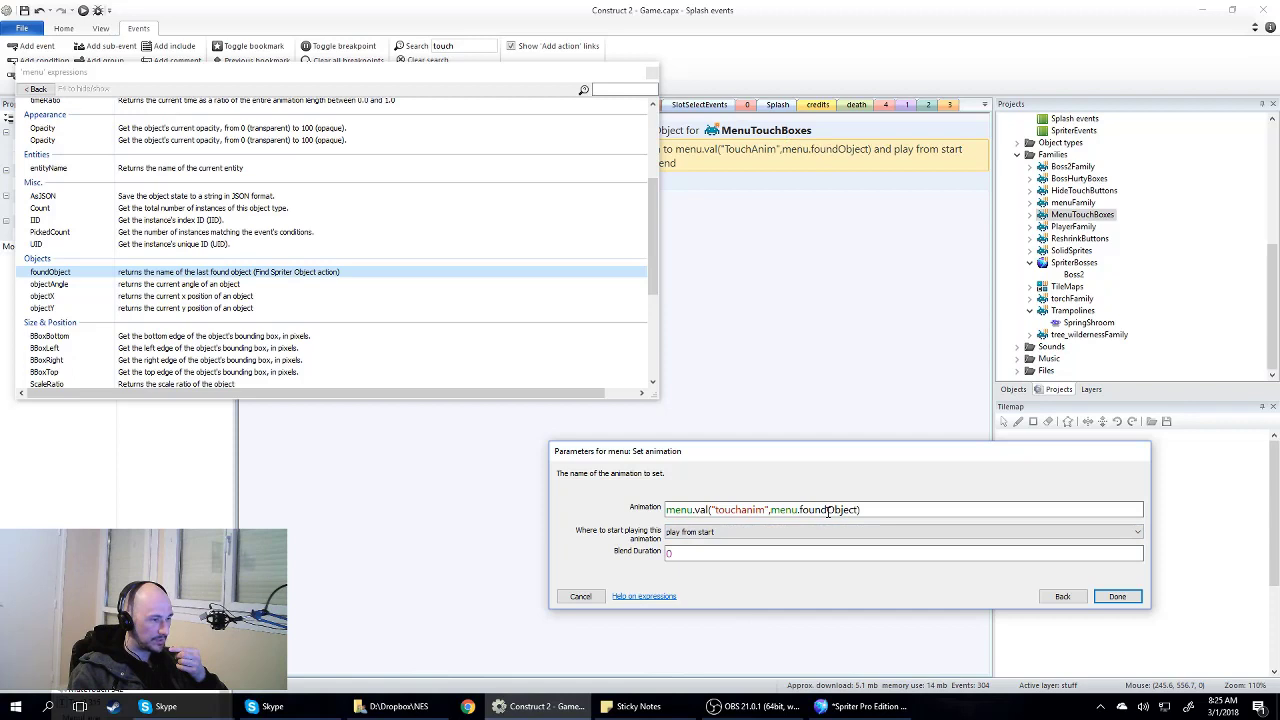
left_click(735, 510)
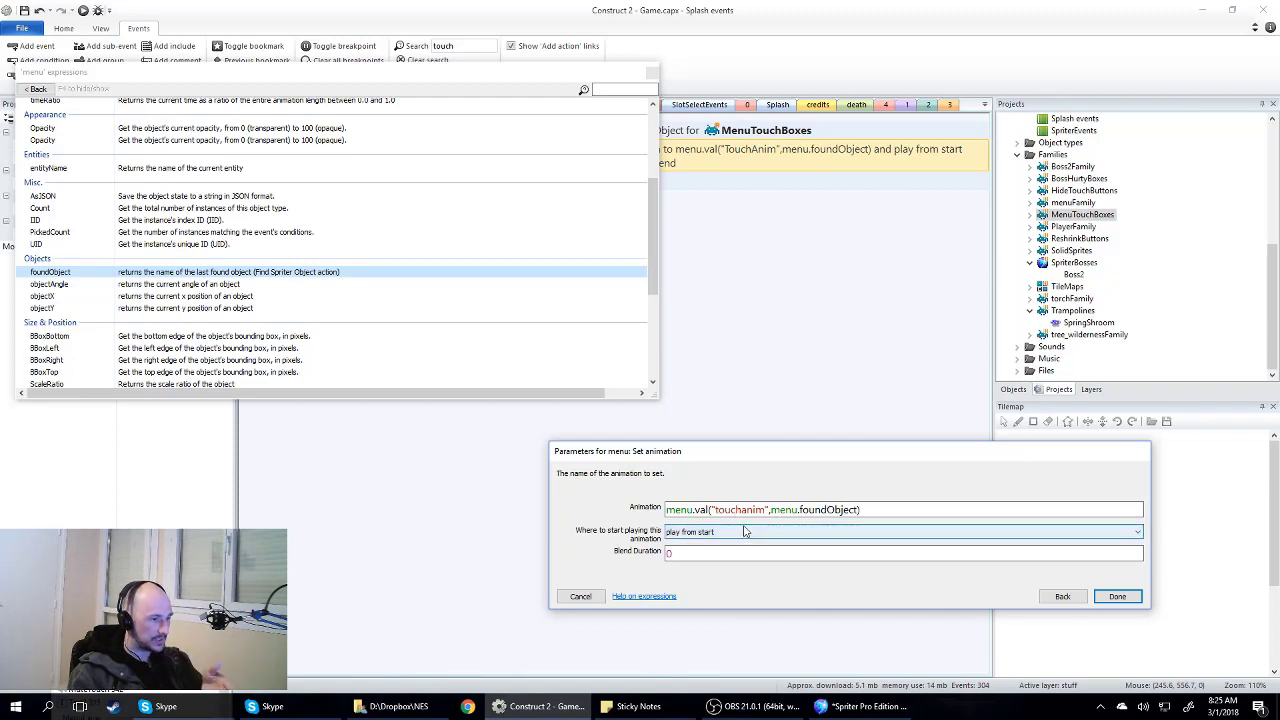
left_click(1130, 597)
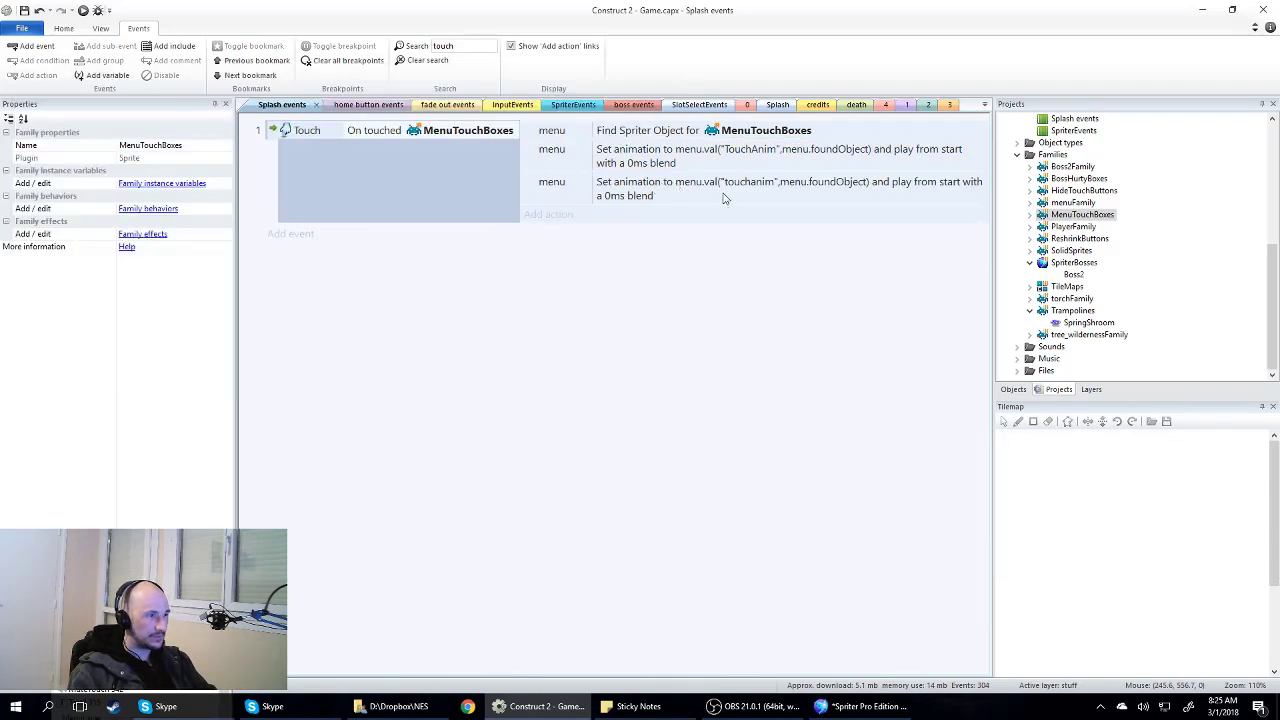
Step: Switch to Spriter Pro and move box_004 around the lowest EXIT GAME button to about x 74, y 197
left_click(643, 195)
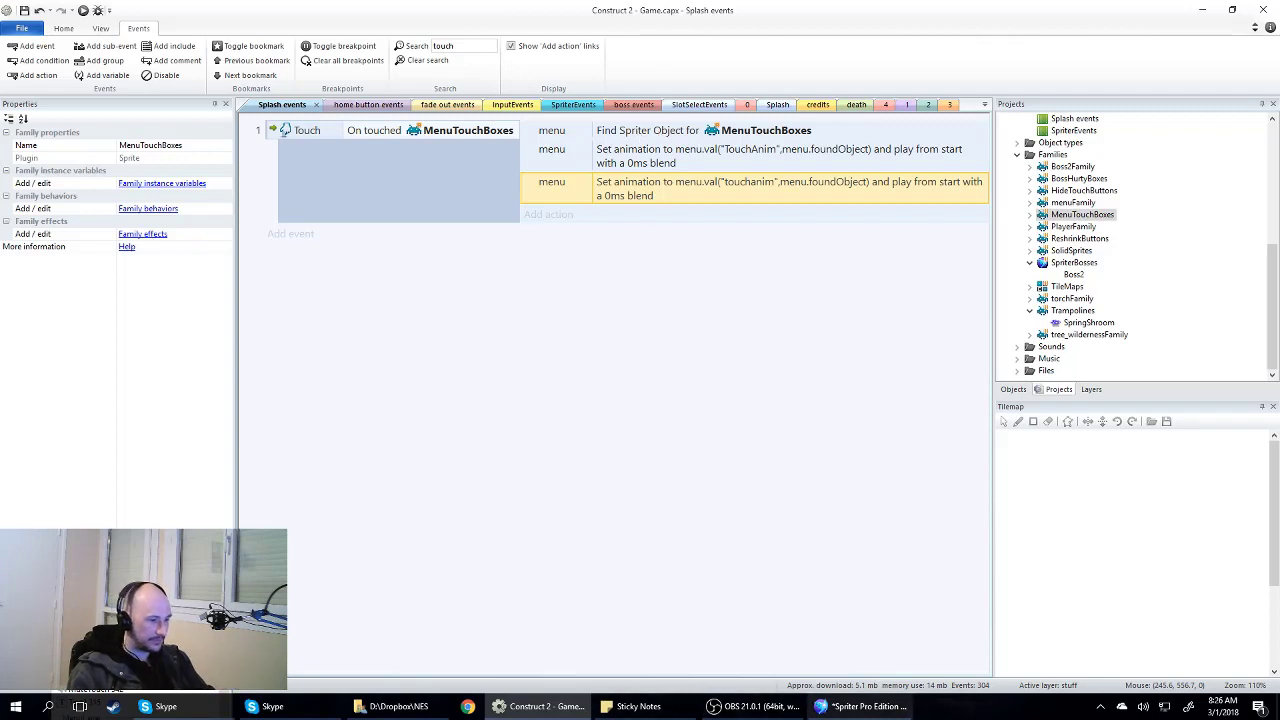
left_click(869, 707)
left_click(687, 430)
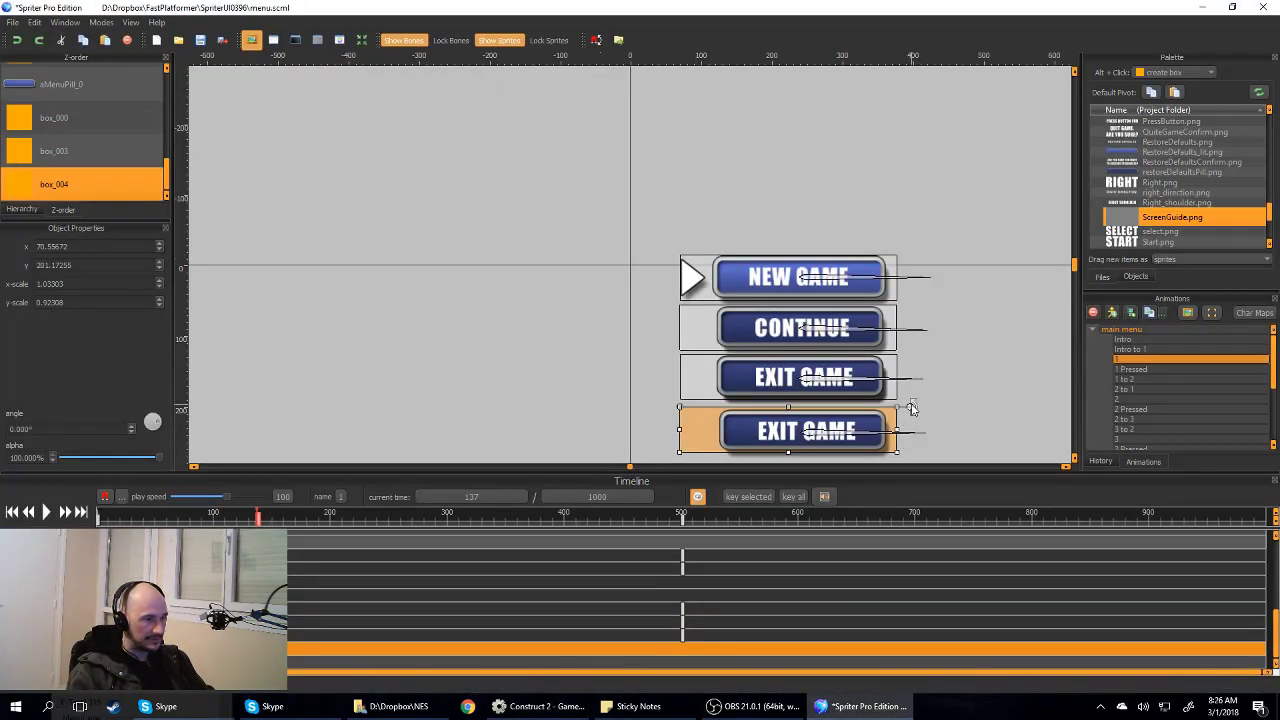
left_click_drag(909, 408, 702, 438)
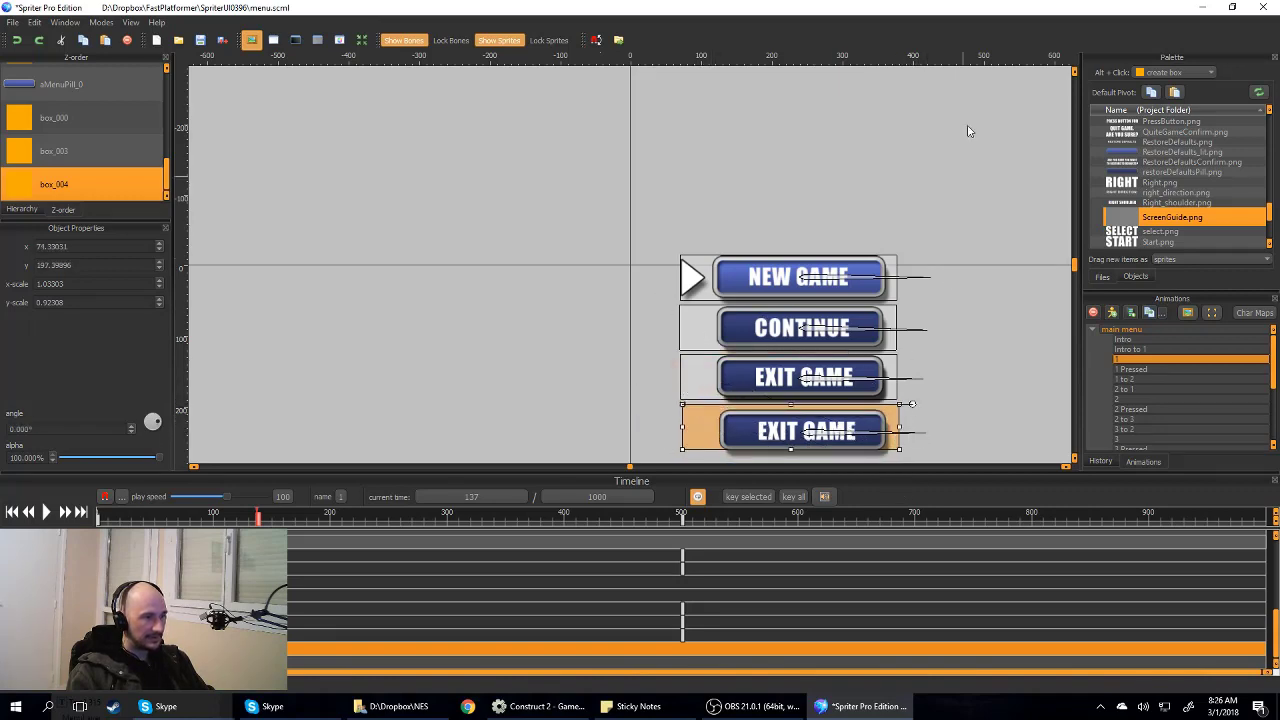
Step: Return to Construct 2 and delete the duplicate Set animation action using "touchanim" from the MenuTouchBoxes touch event
left_click(1202, 7)
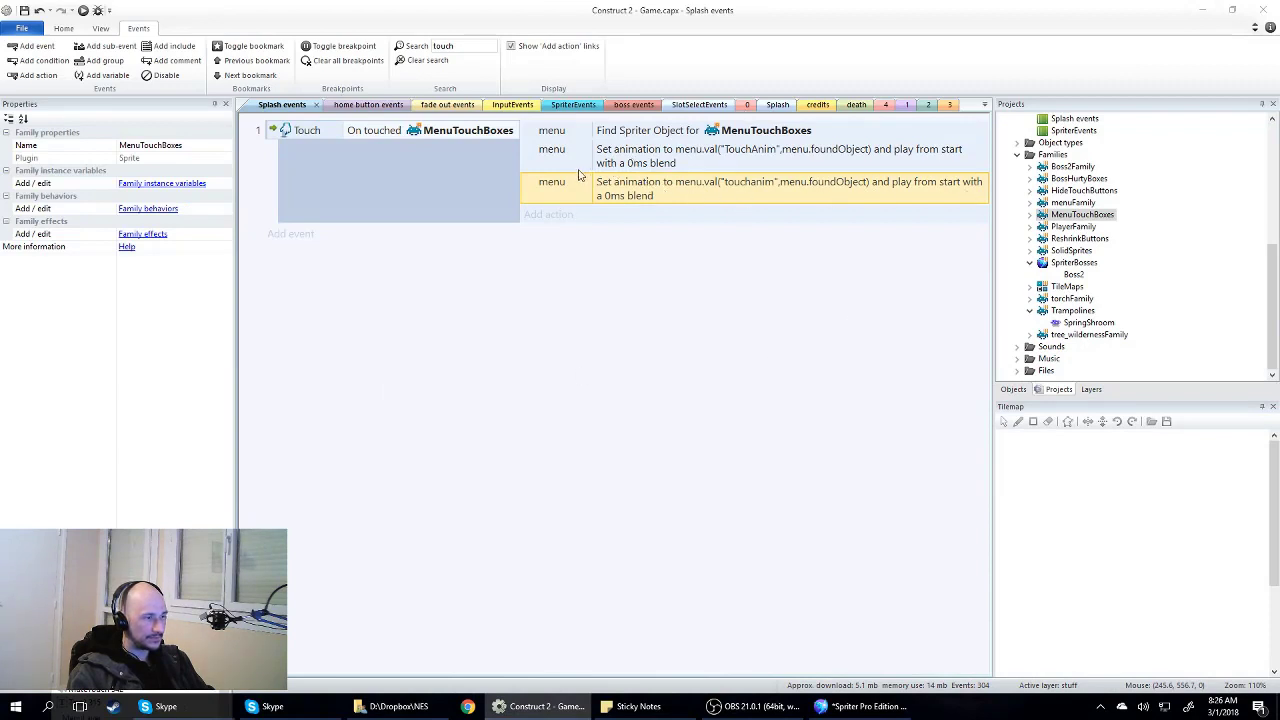
left_click(614, 192)
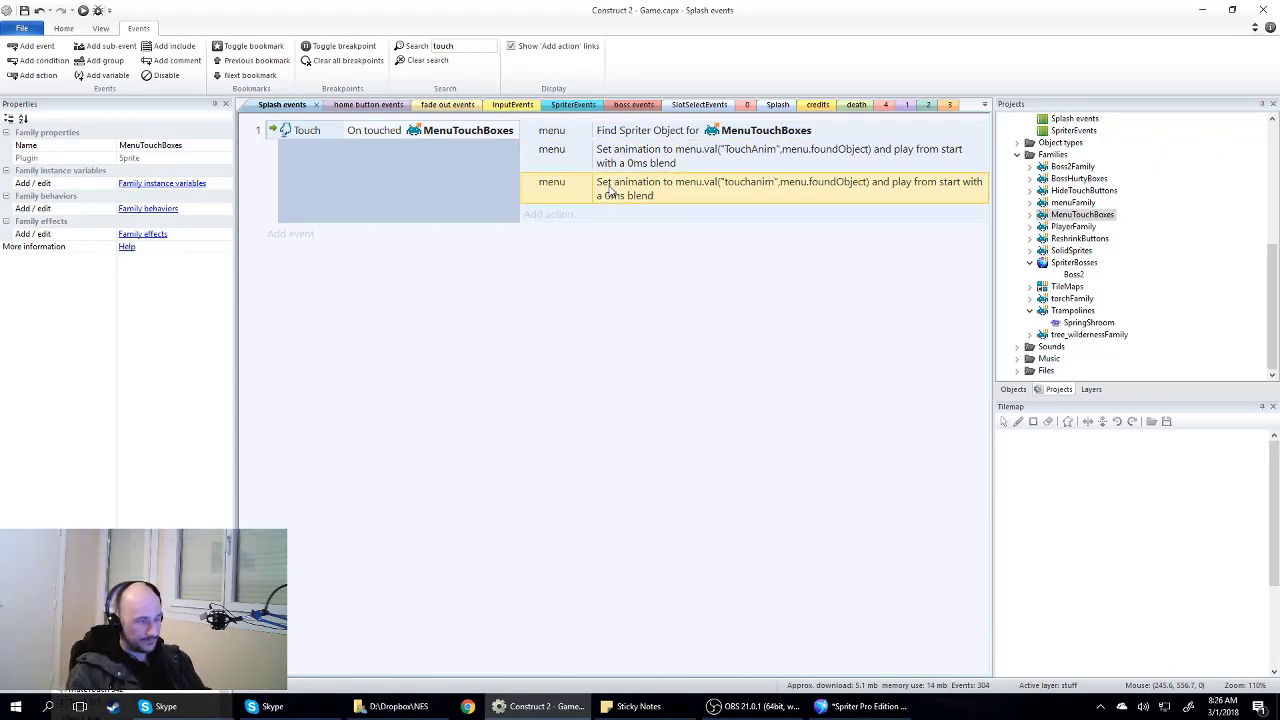
key("Delete")
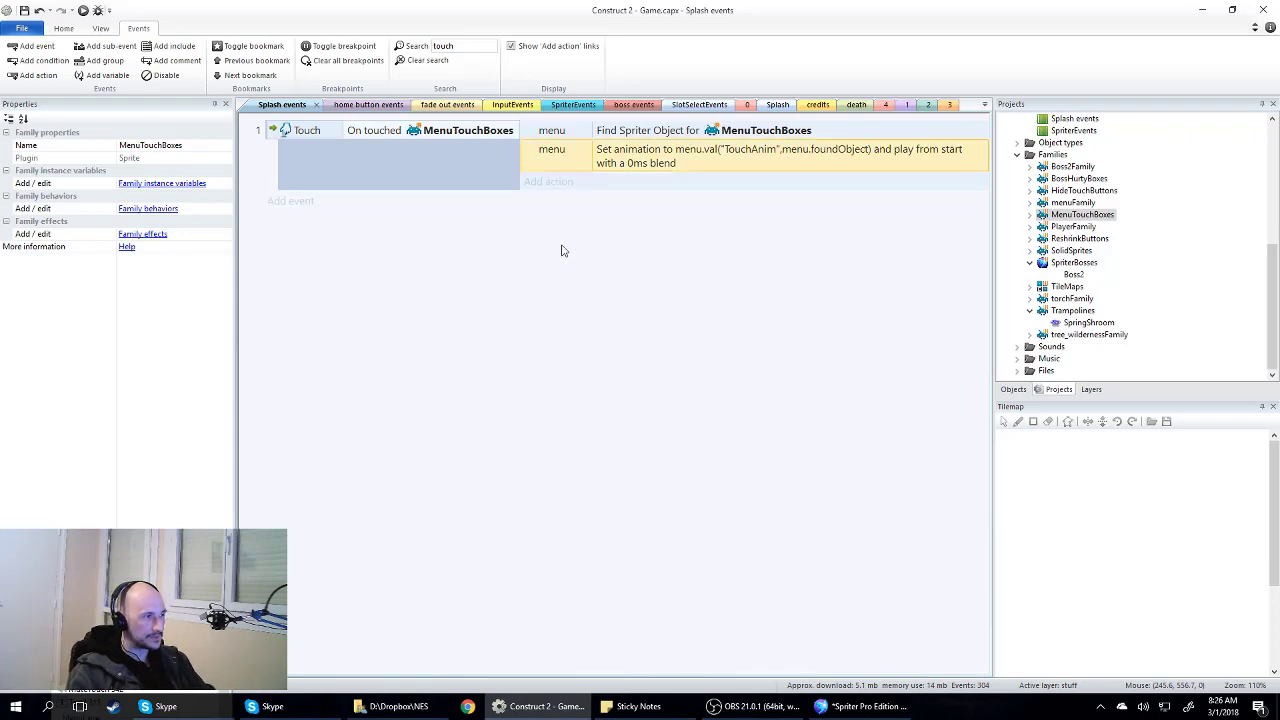
Step: Switch to Spriter Pro and undo the addition of the fourth menu button, the lower EXIT GAME copy, and its touch box
left_click(862, 706)
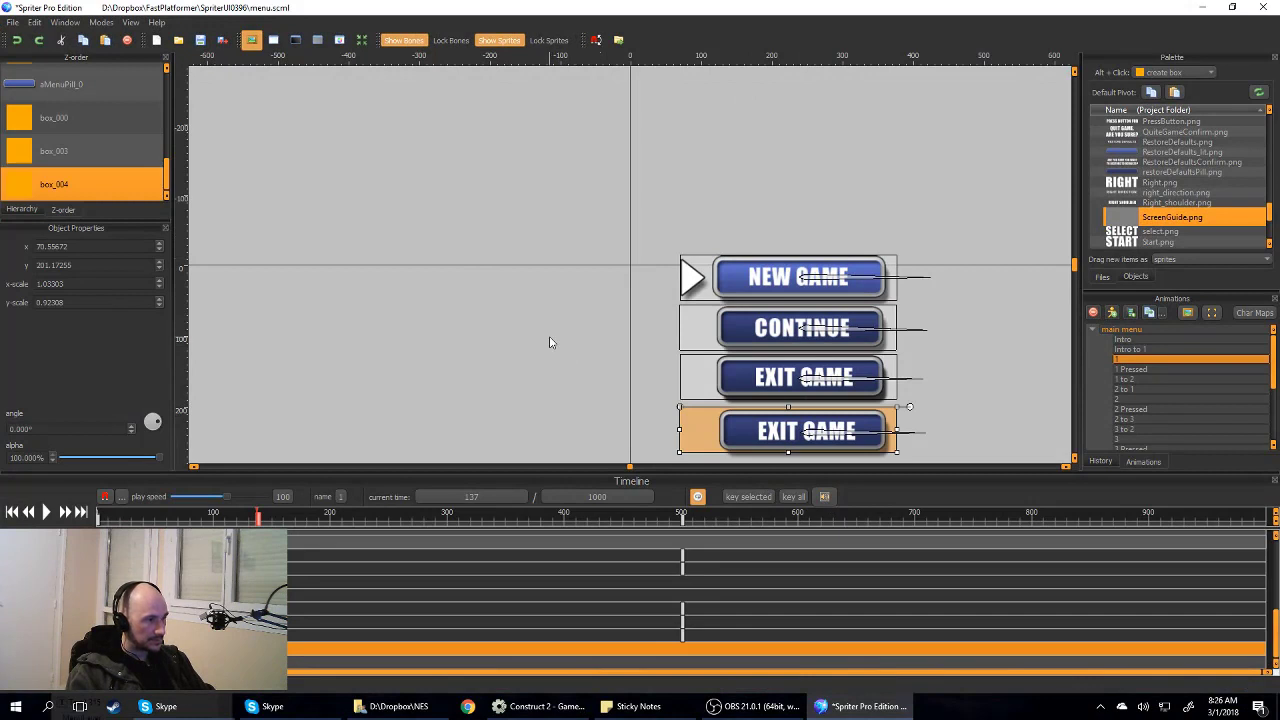
key("Right")
key("ctrl+z")
key("ctrl+z")
key("ctrl+z")
key("ctrl+z")
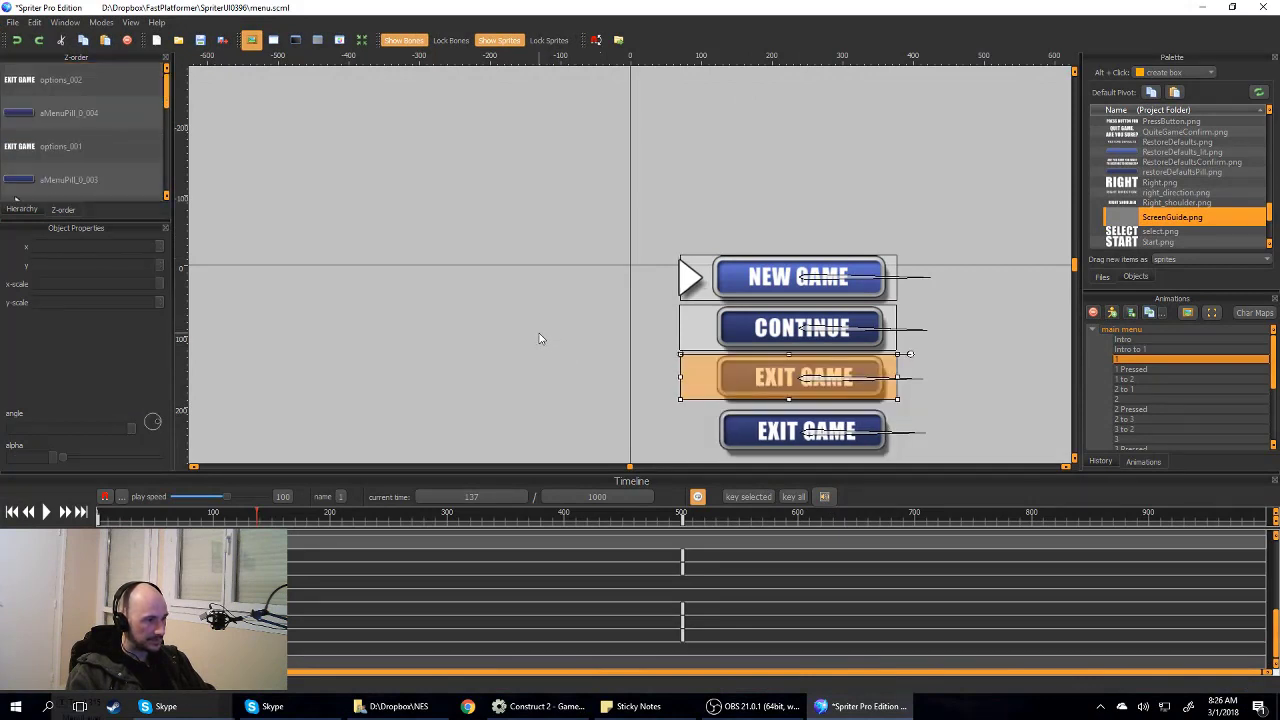
key("ctrl+z")
key("ctrl+z")
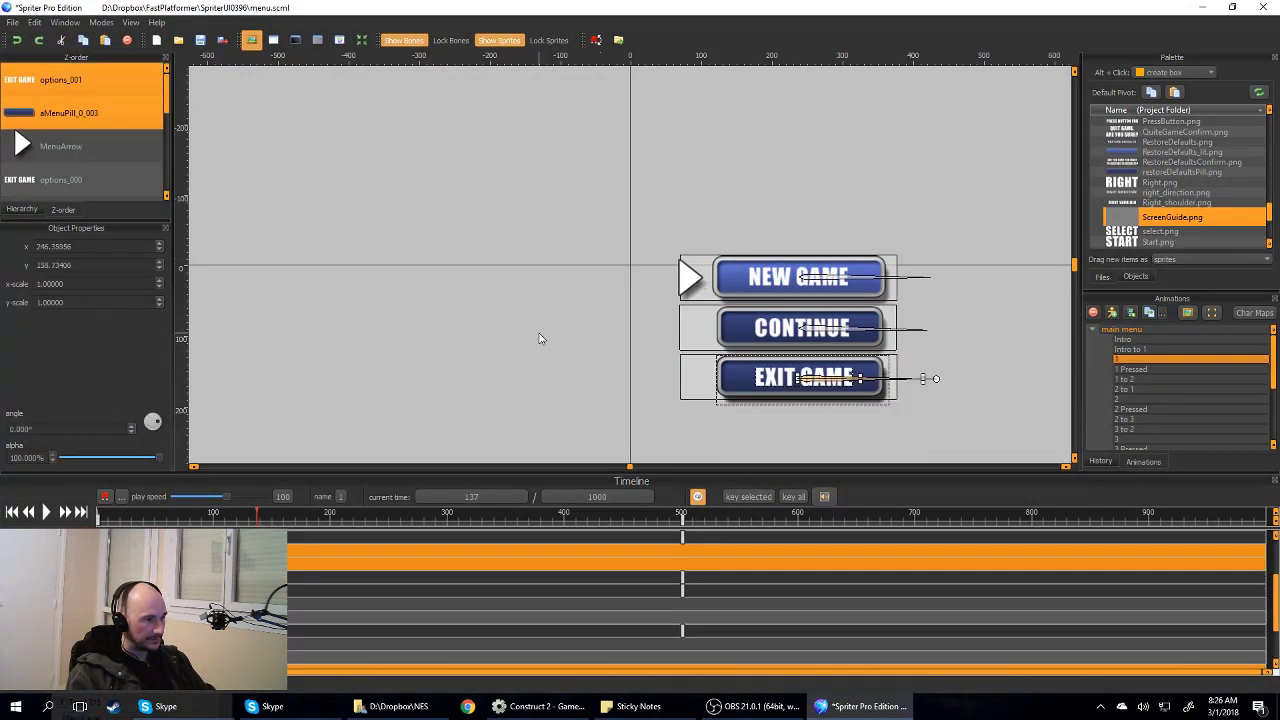
Step: Open the "1 Pressed" animation, scrub its timeline to 181, and look through the main menu's list of animations
left_click(1144, 368)
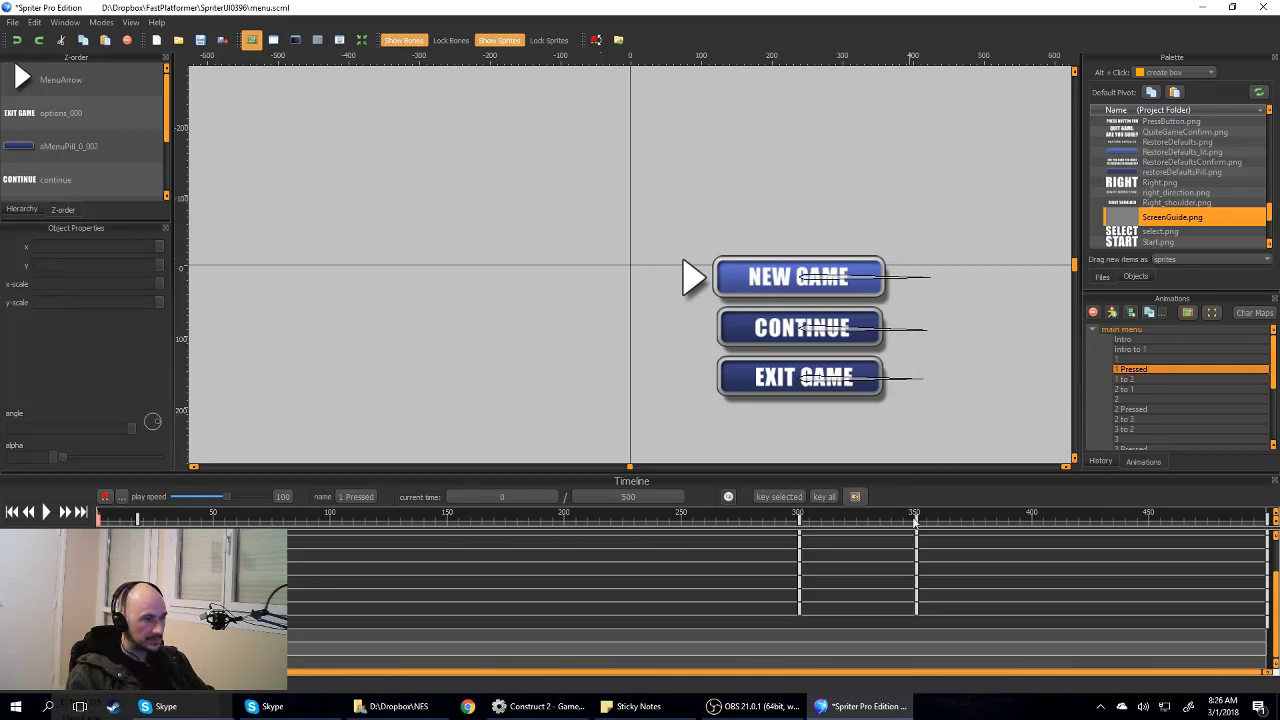
scroll(1160, 390, "down", 4)
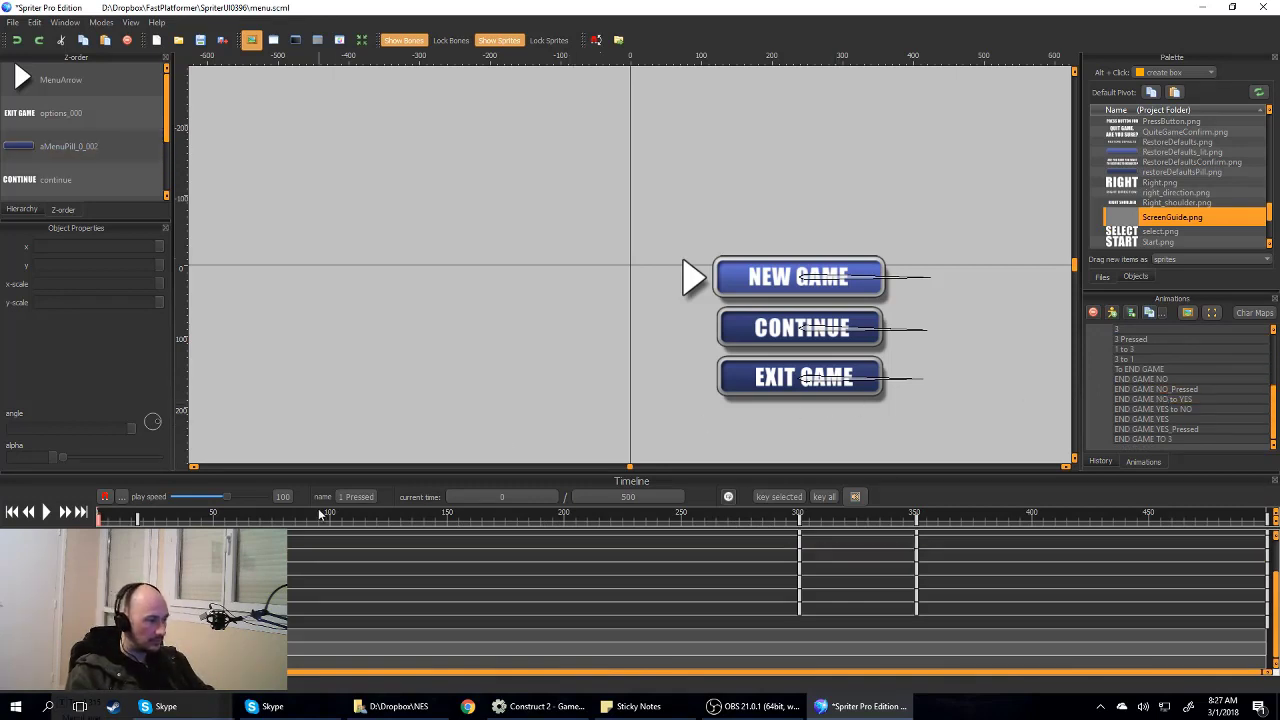
left_click(243, 518)
left_click_drag(243, 520, 519, 520)
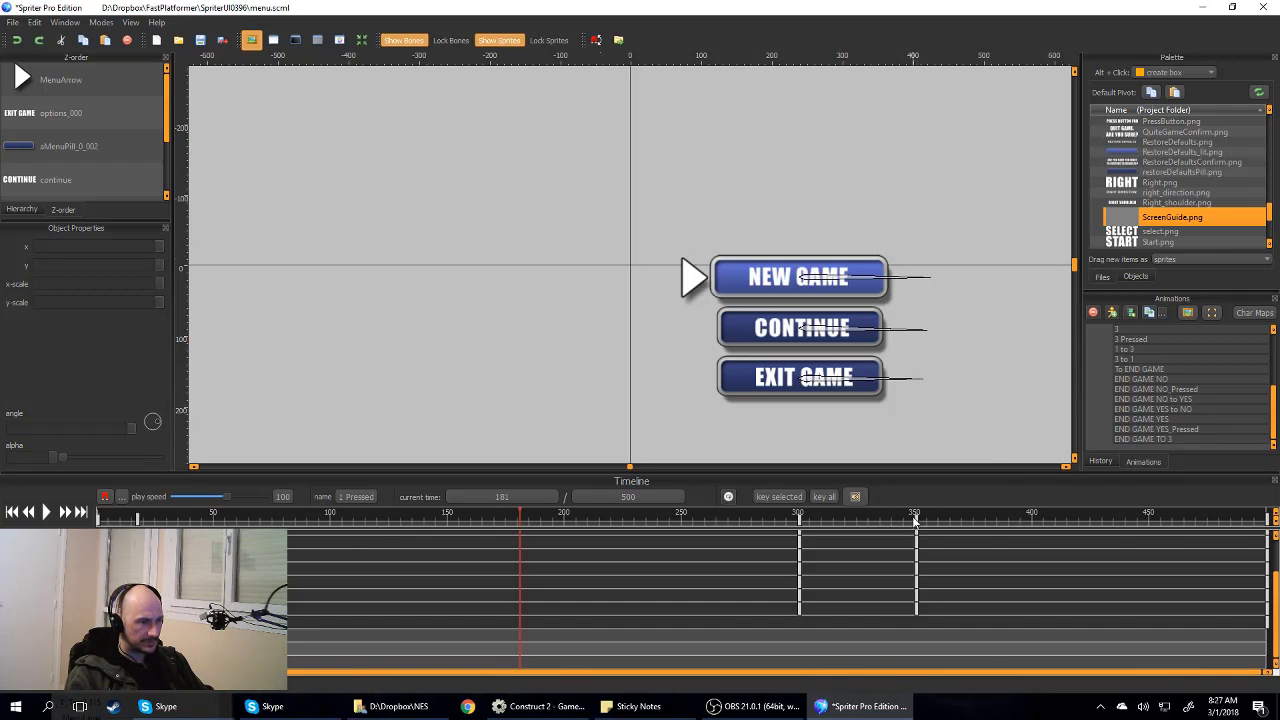
scroll(1142, 368, "up", 4)
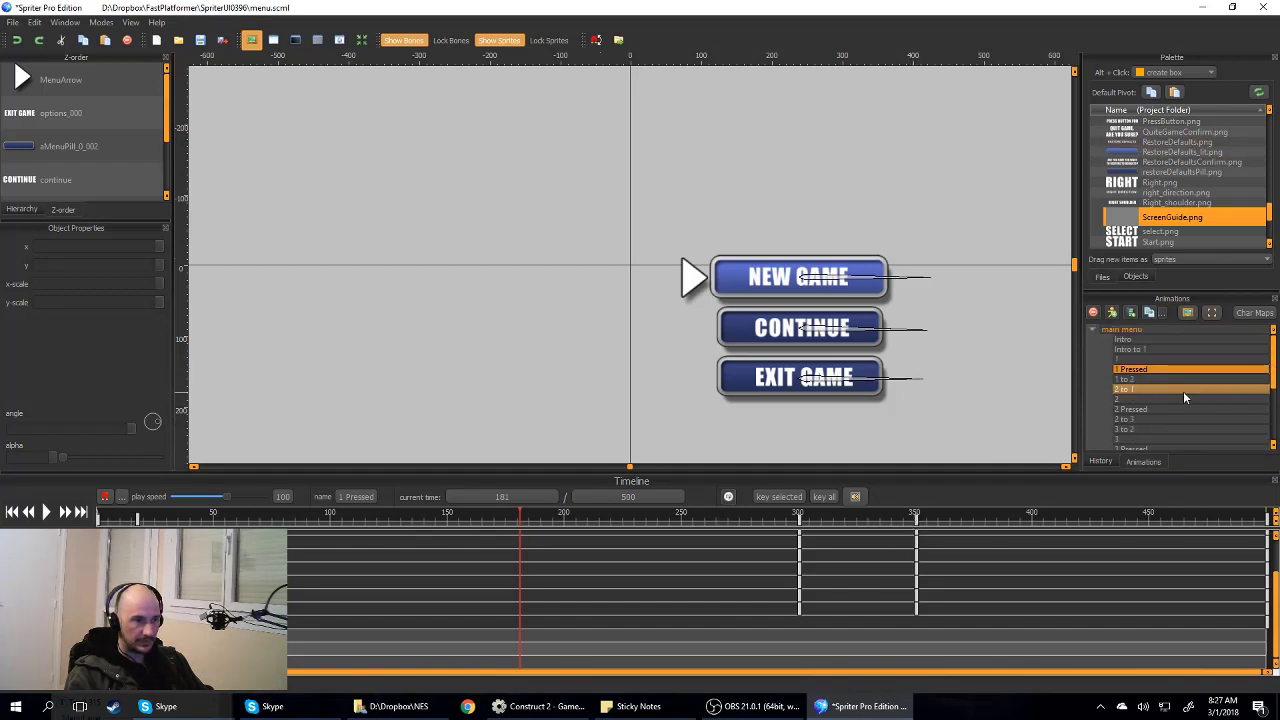
scroll(1184, 398, "down", 3)
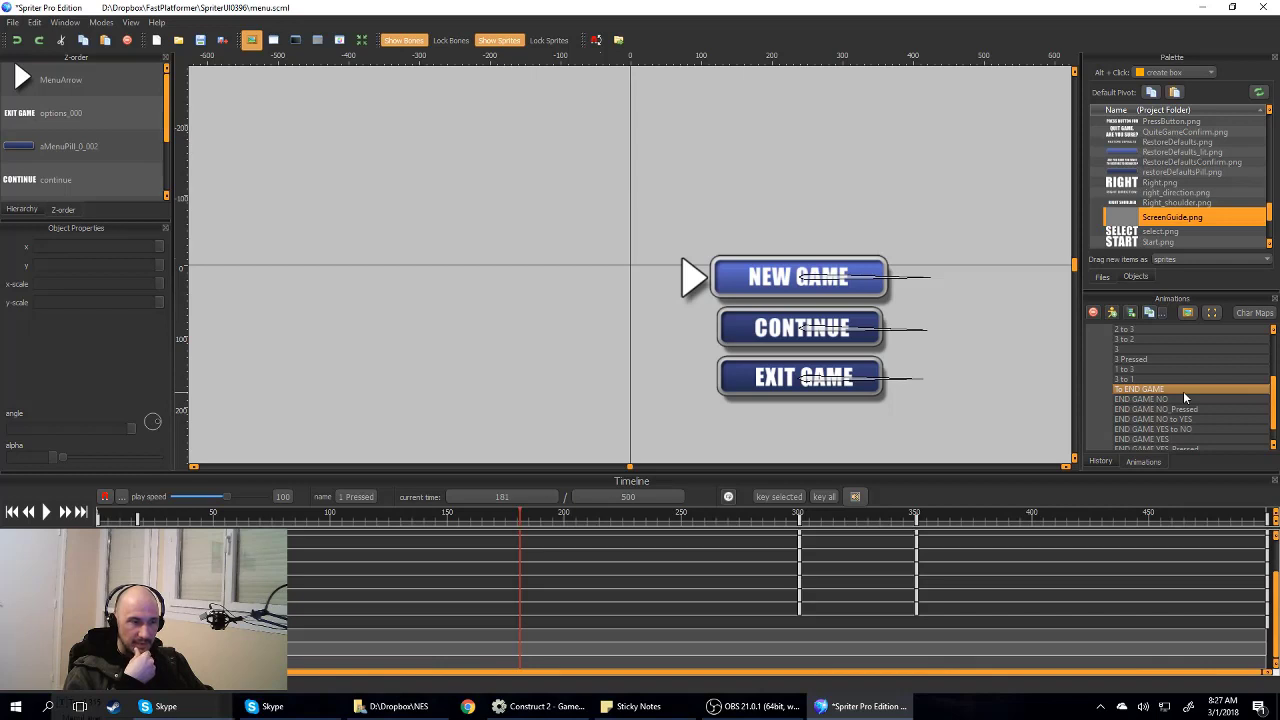
scroll(1184, 390, "down", 1)
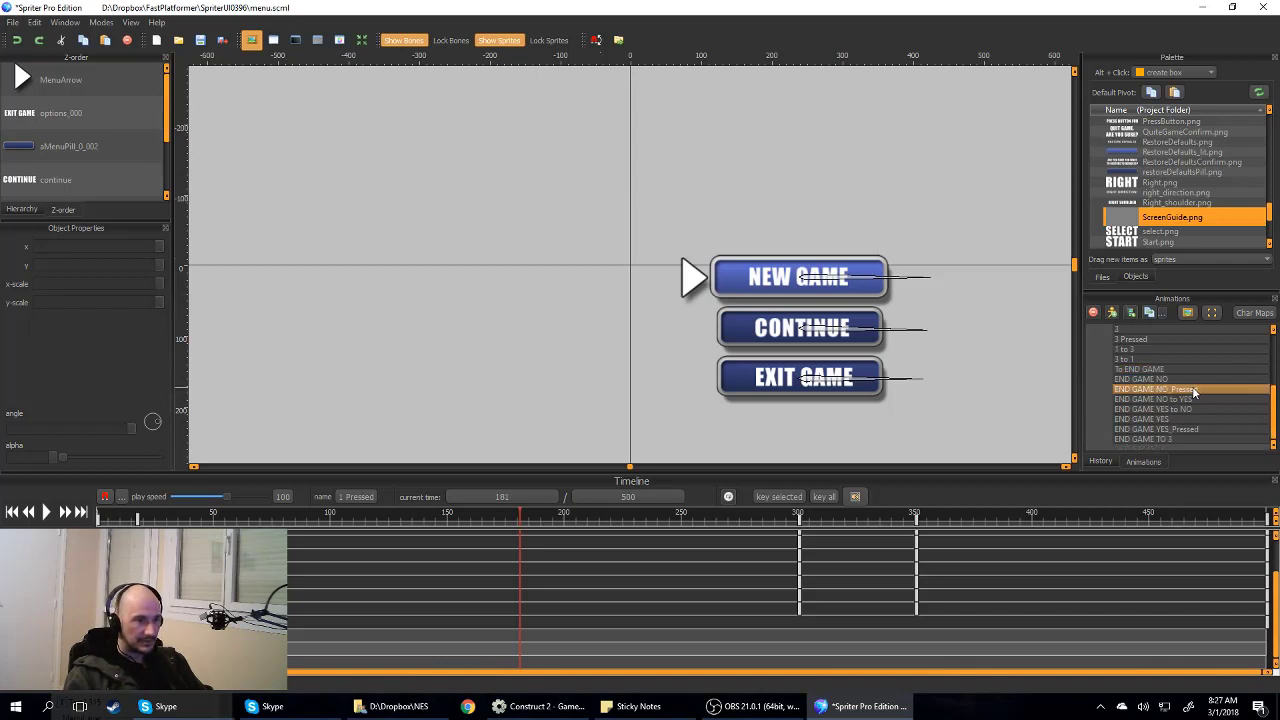
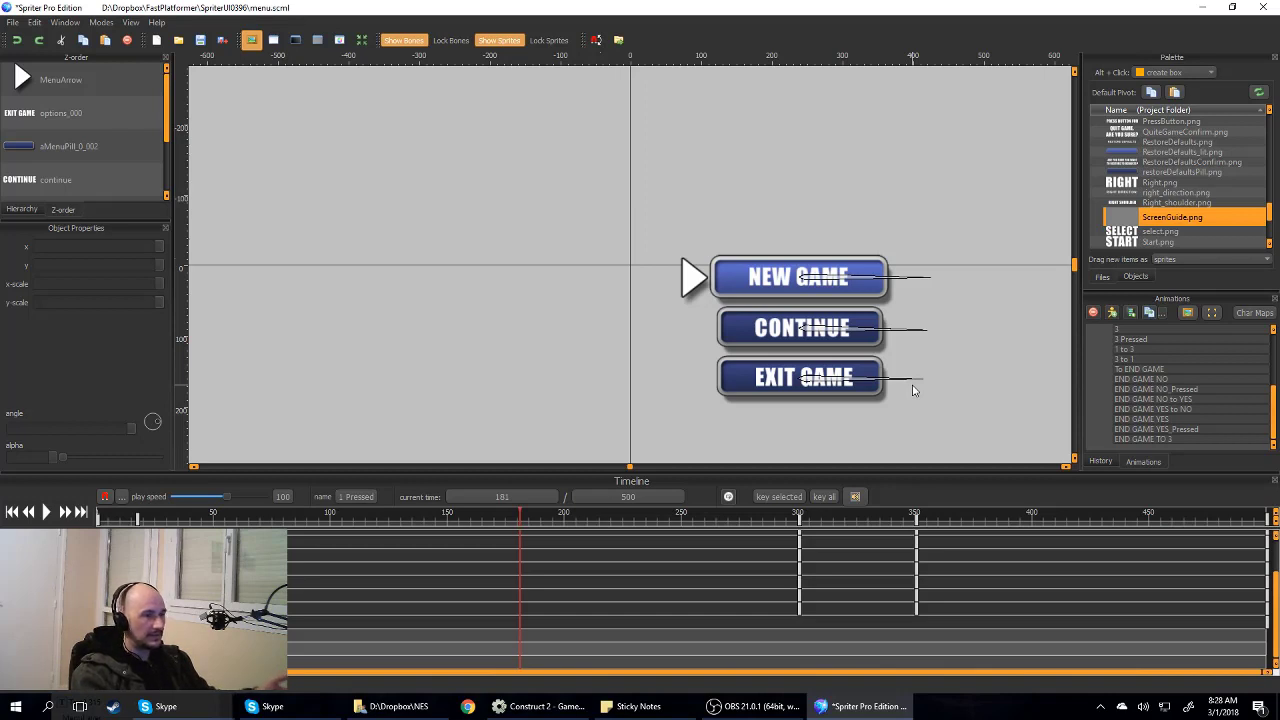
left_click(910, 387)
left_click(783, 217)
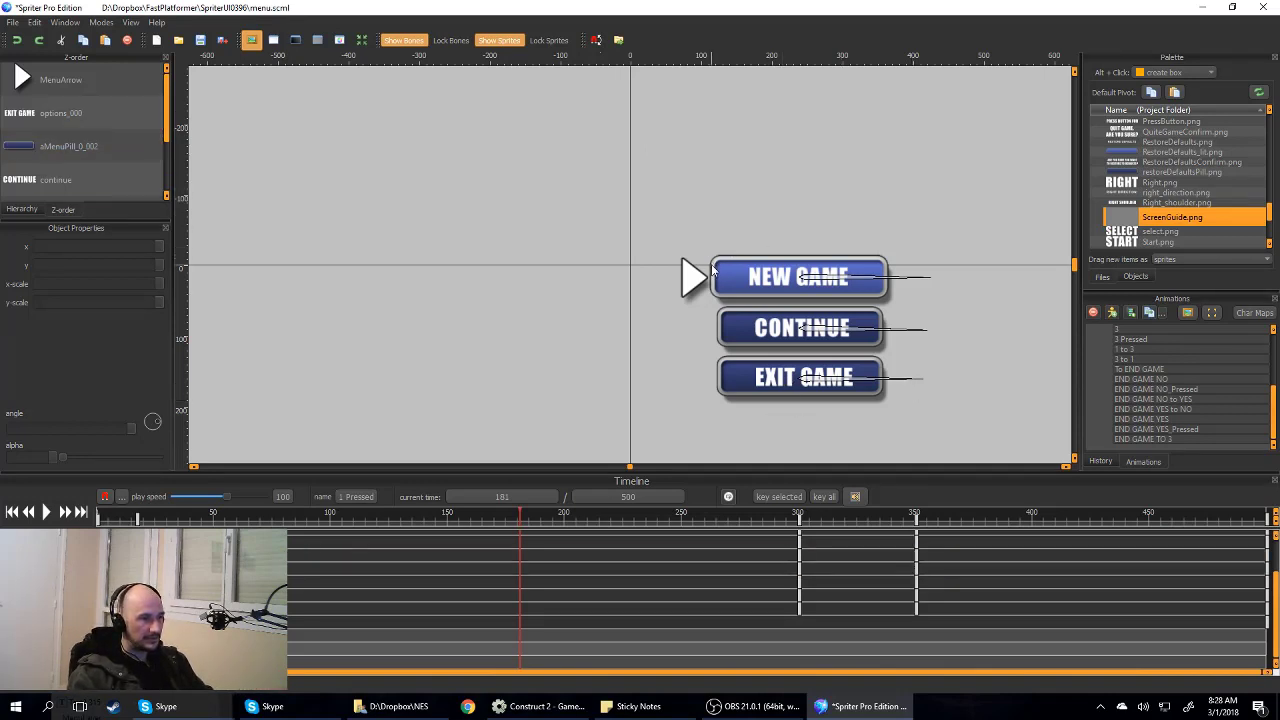
left_click(825, 338)
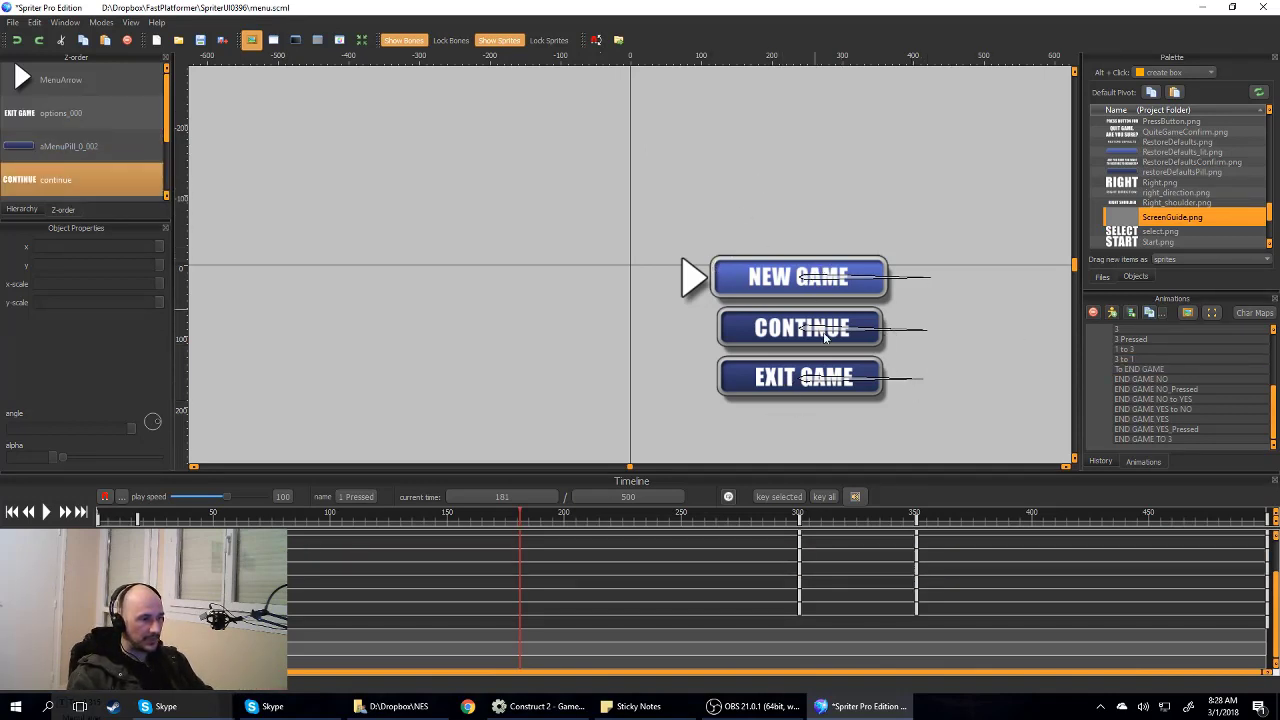
left_click(806, 374)
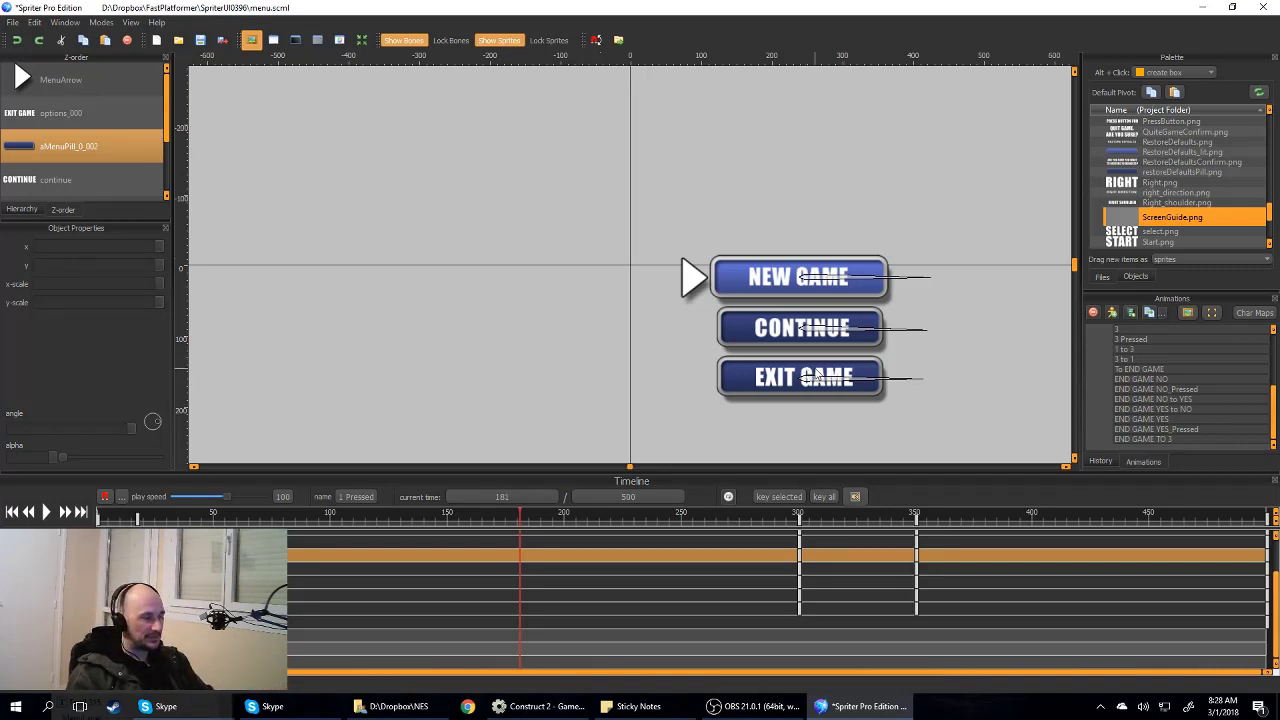
left_click(663, 324)
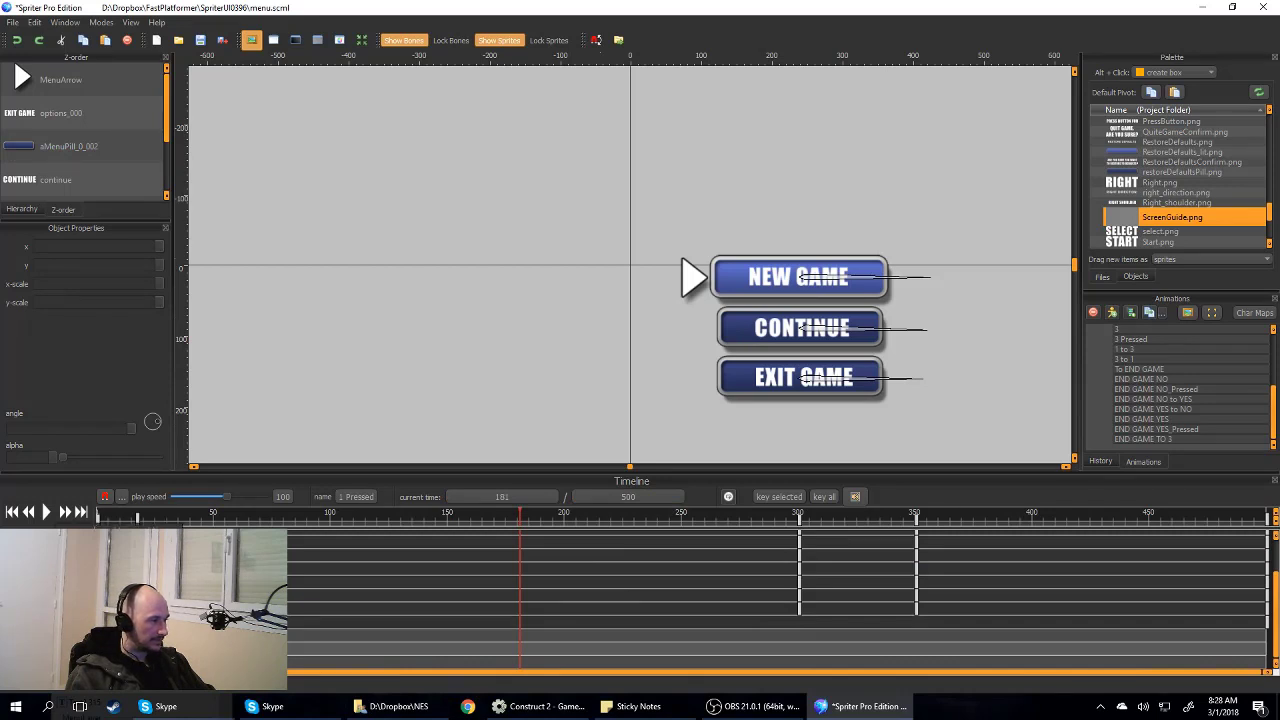
Step: Create a new event timeline named "Pressed" at time 181 in the "1 Pressed" animation and check its key
left_click(400, 608)
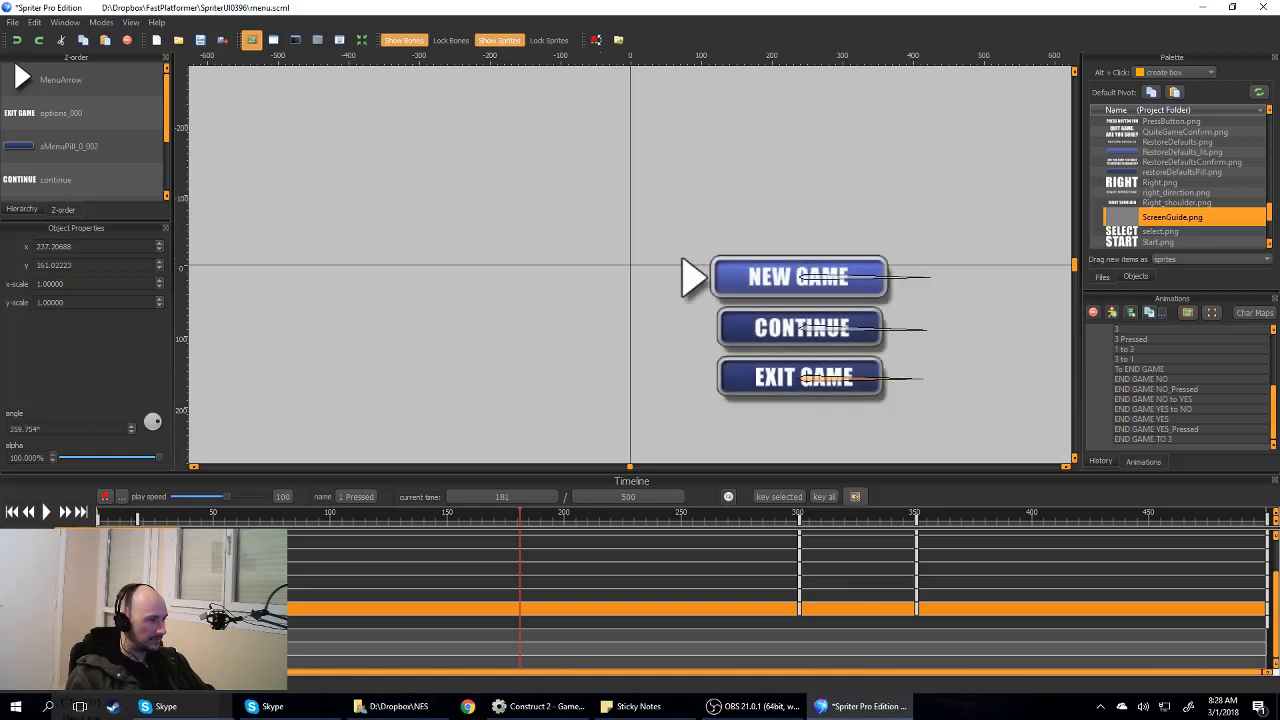
key("ctrl+e")
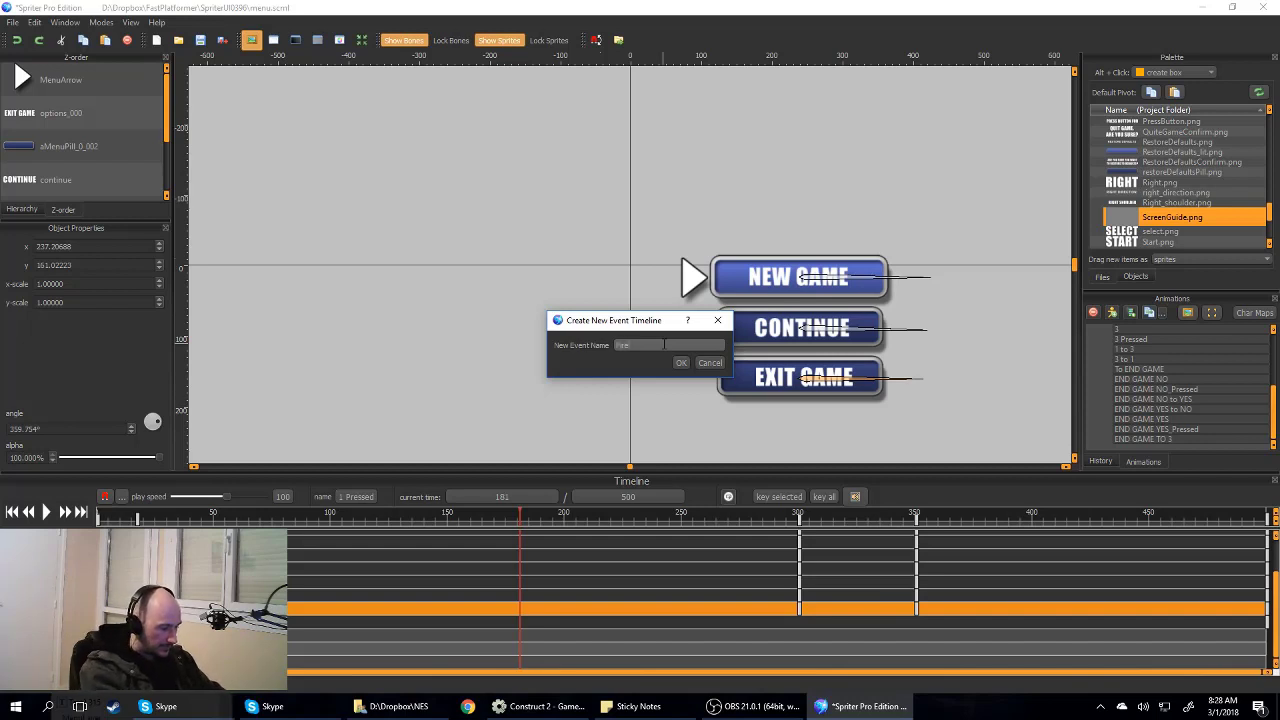
type("sed")
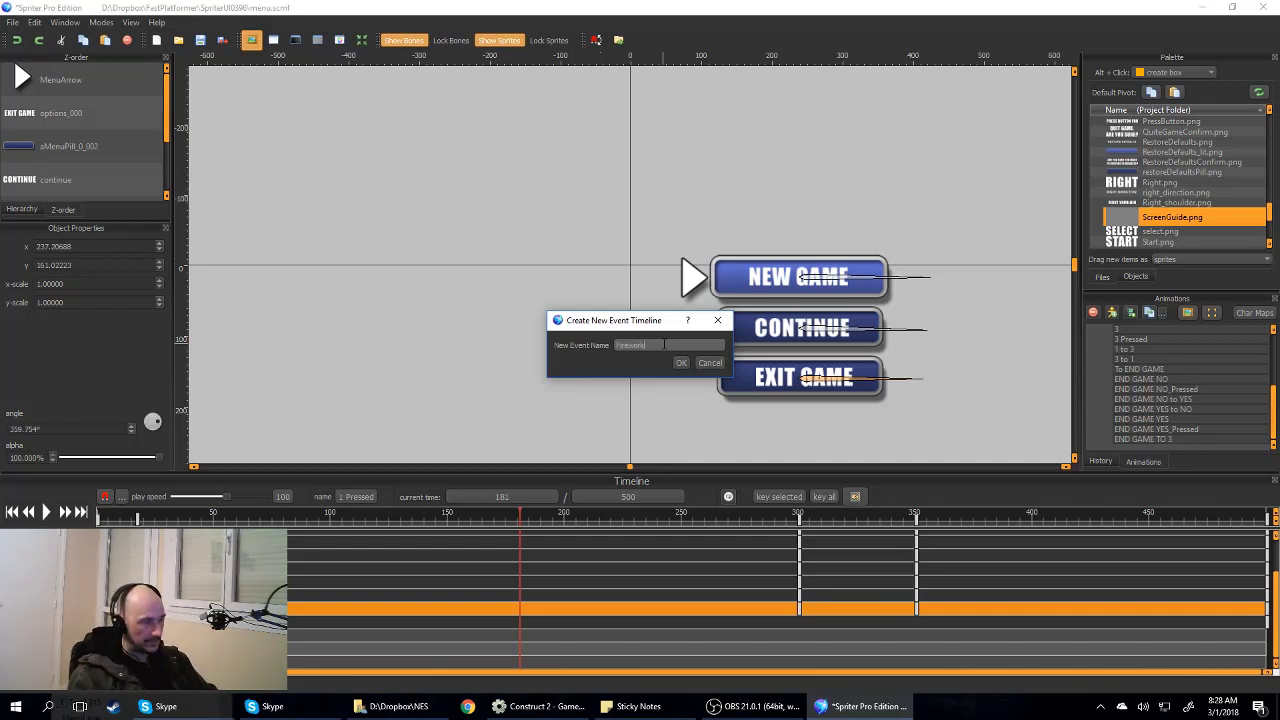
left_click(680, 362)
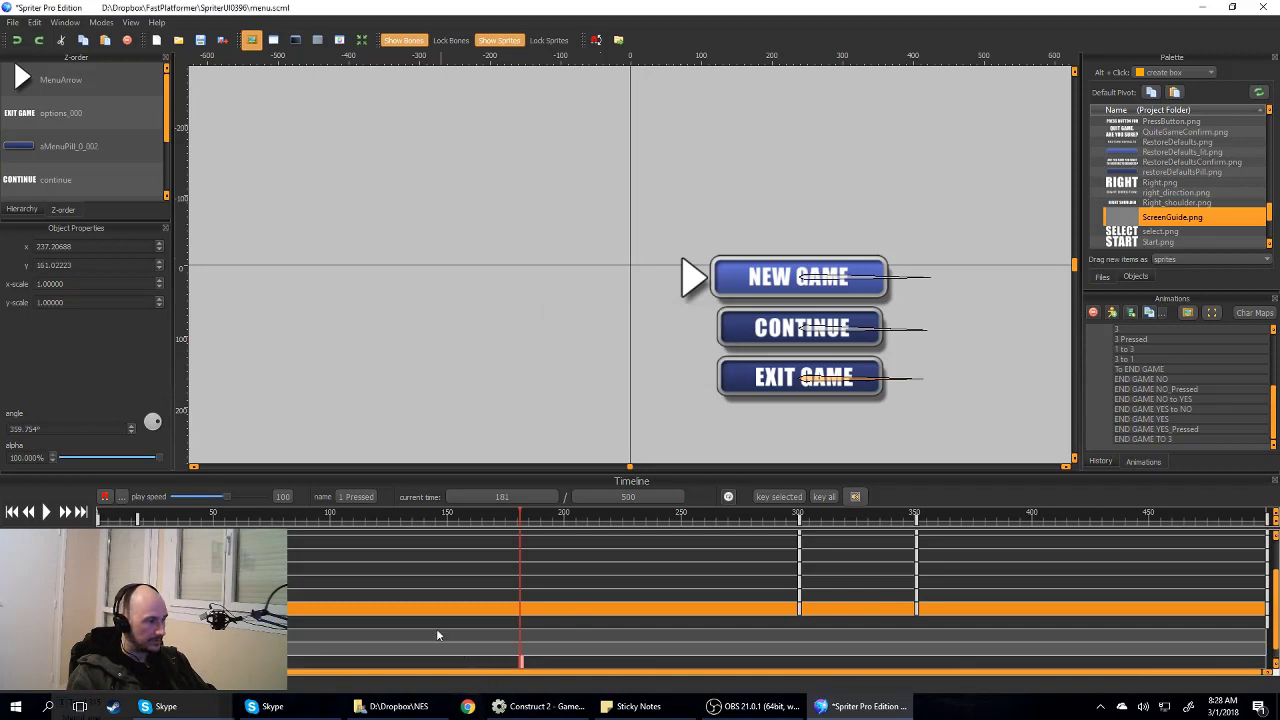
scroll(436, 628, "down", 1)
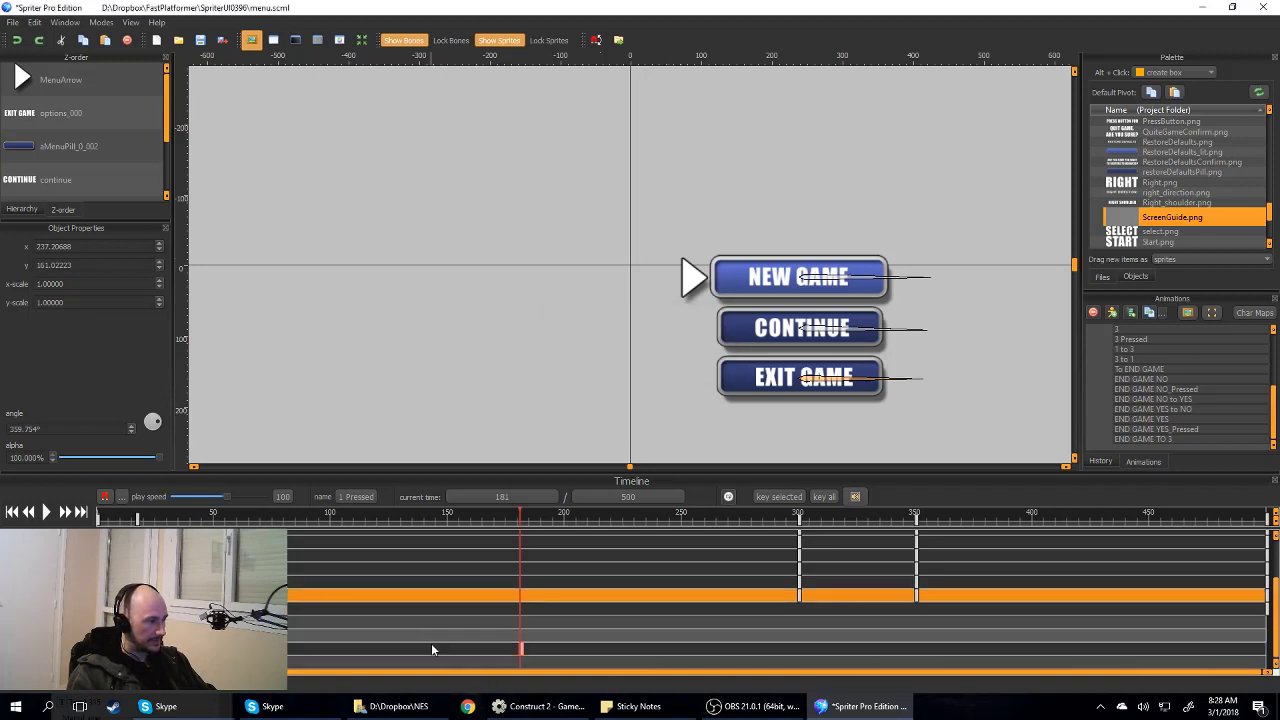
left_click(522, 652)
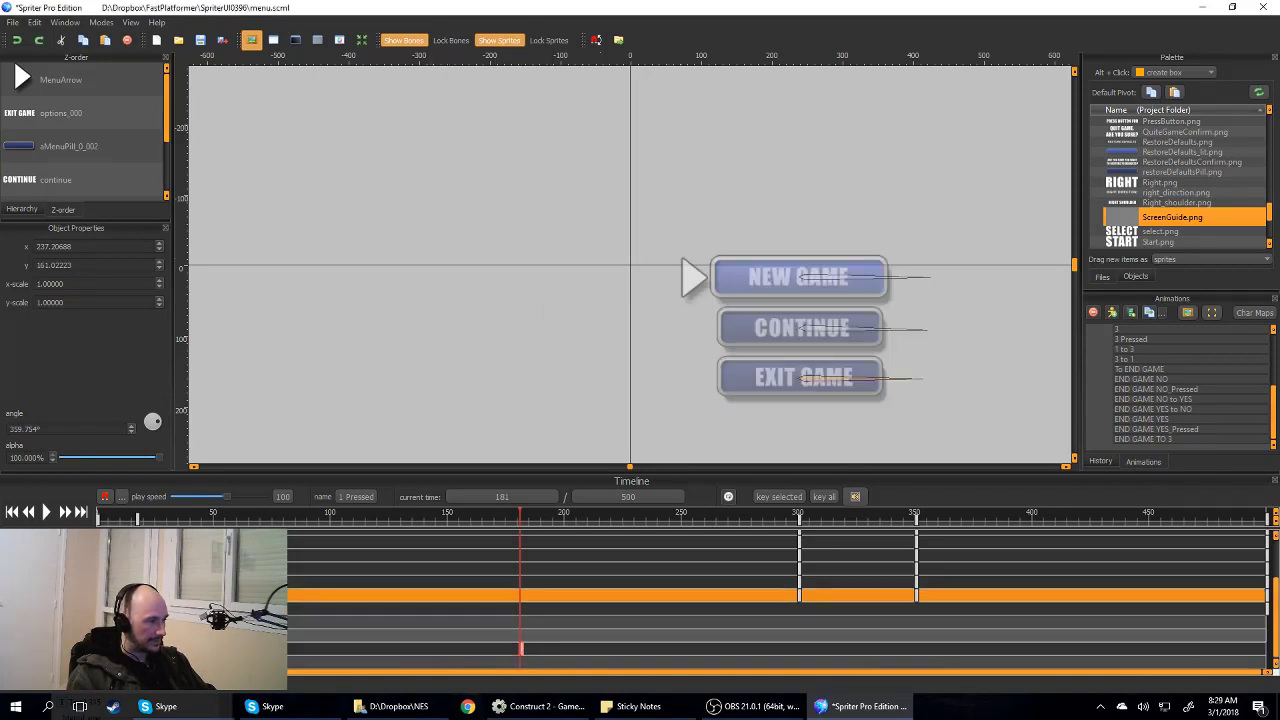
scroll(522, 645, "down", 1)
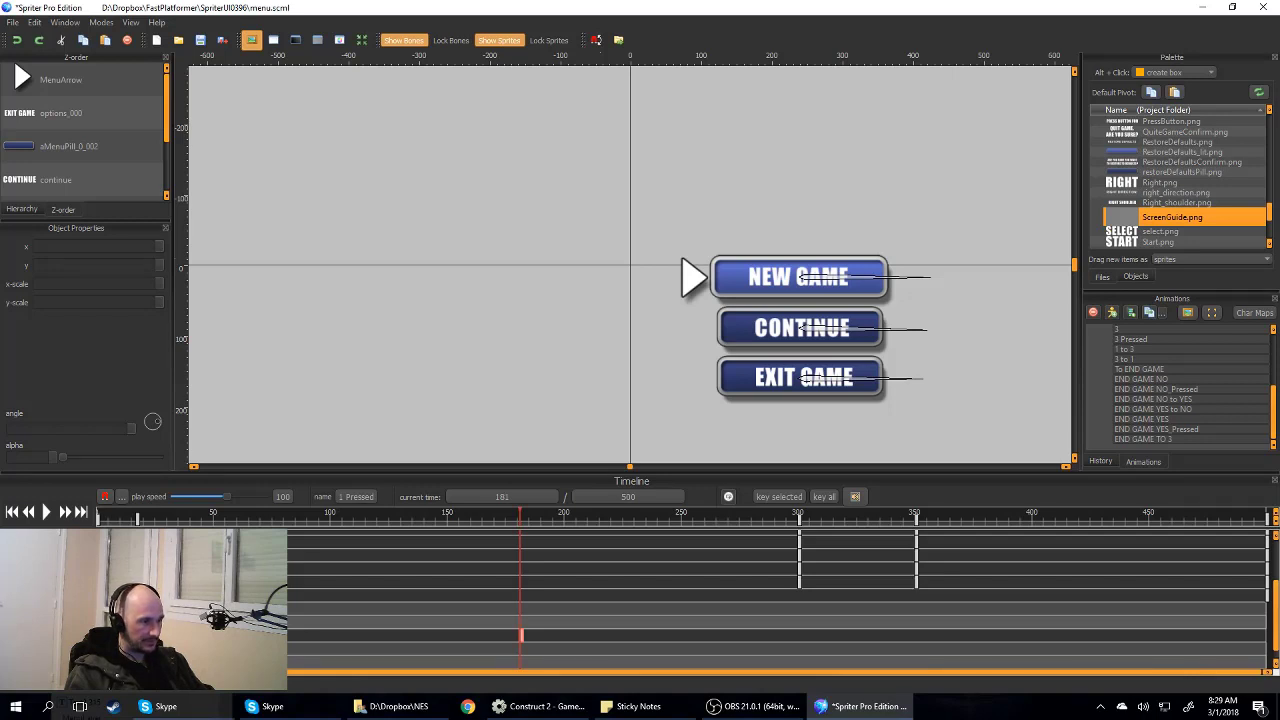
Step: Look through the END GAME NO_Pressed, To END GAME, END GAME NO, 1 and Intro to 1 animations
left_click(1166, 390)
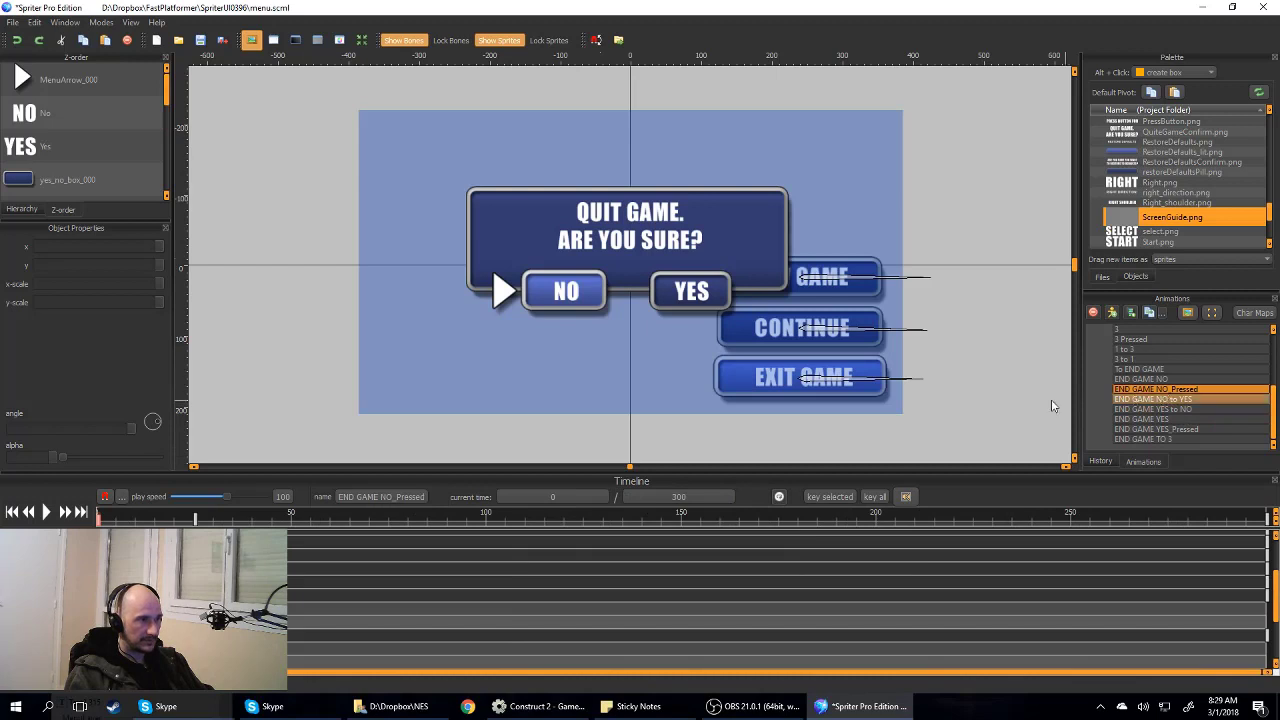
left_click(1145, 370)
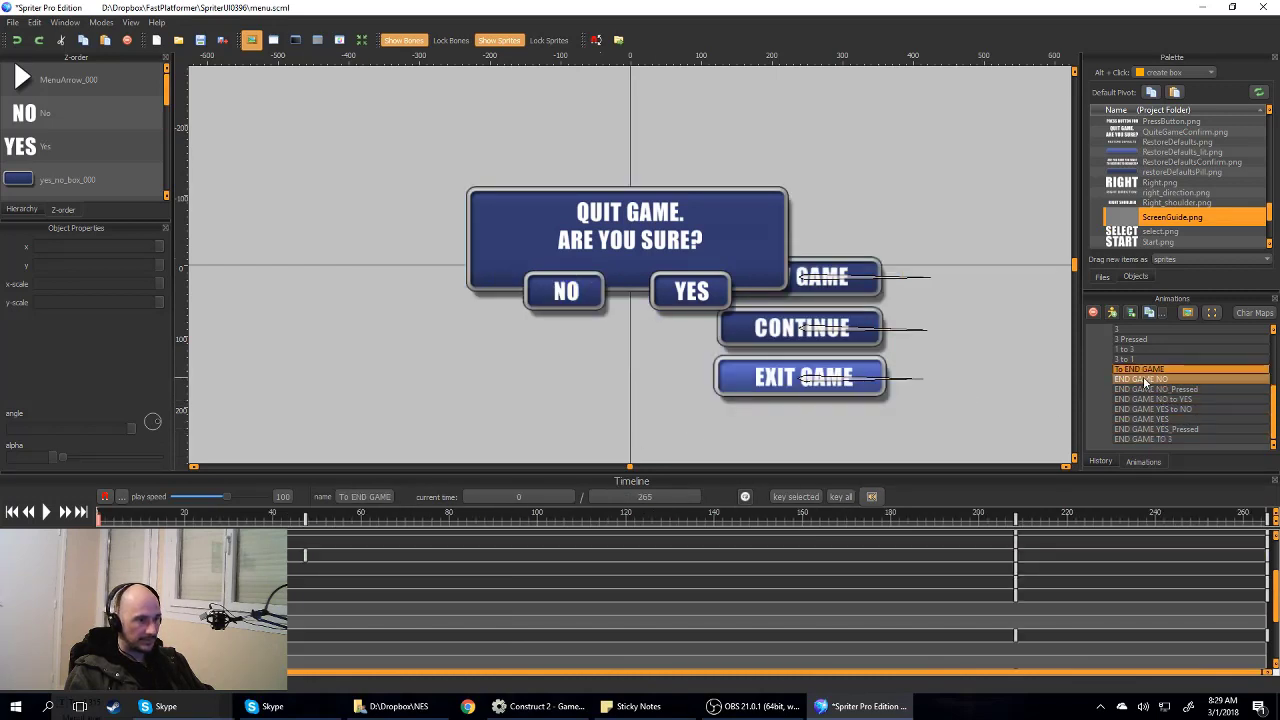
left_click(1145, 380)
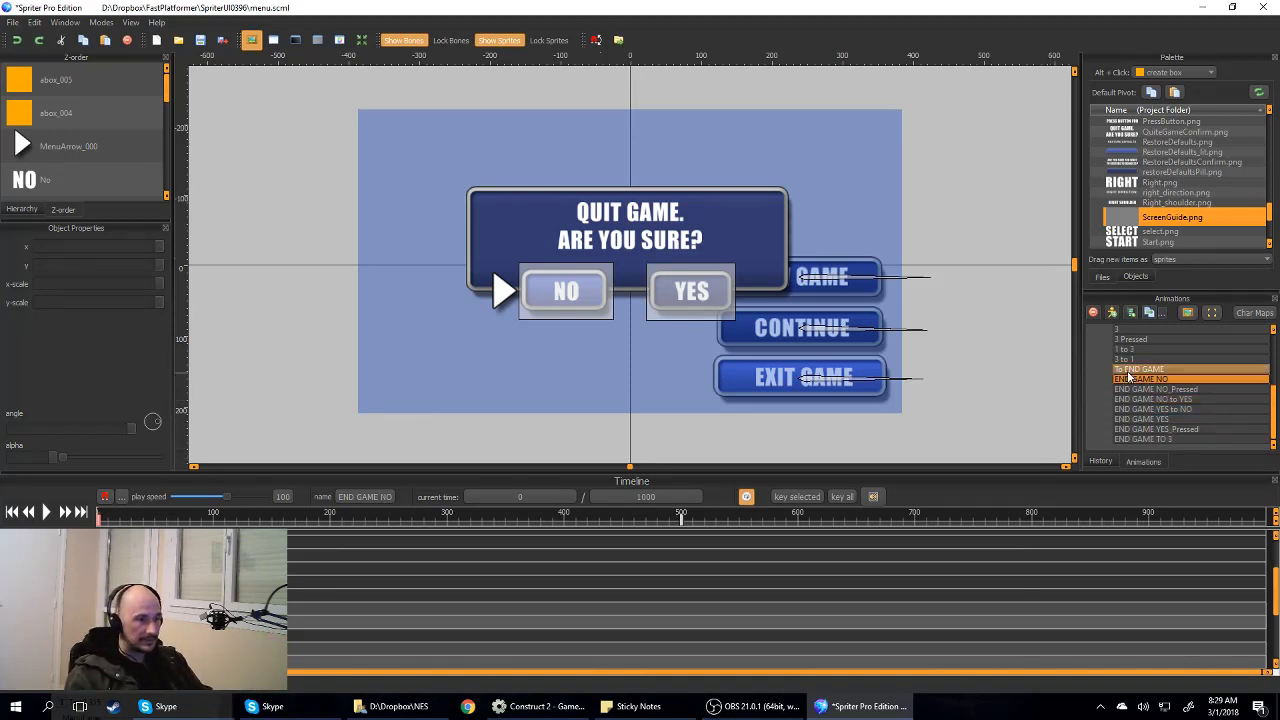
scroll(1145, 382, "up", 1)
scroll(1145, 382, "up", 2)
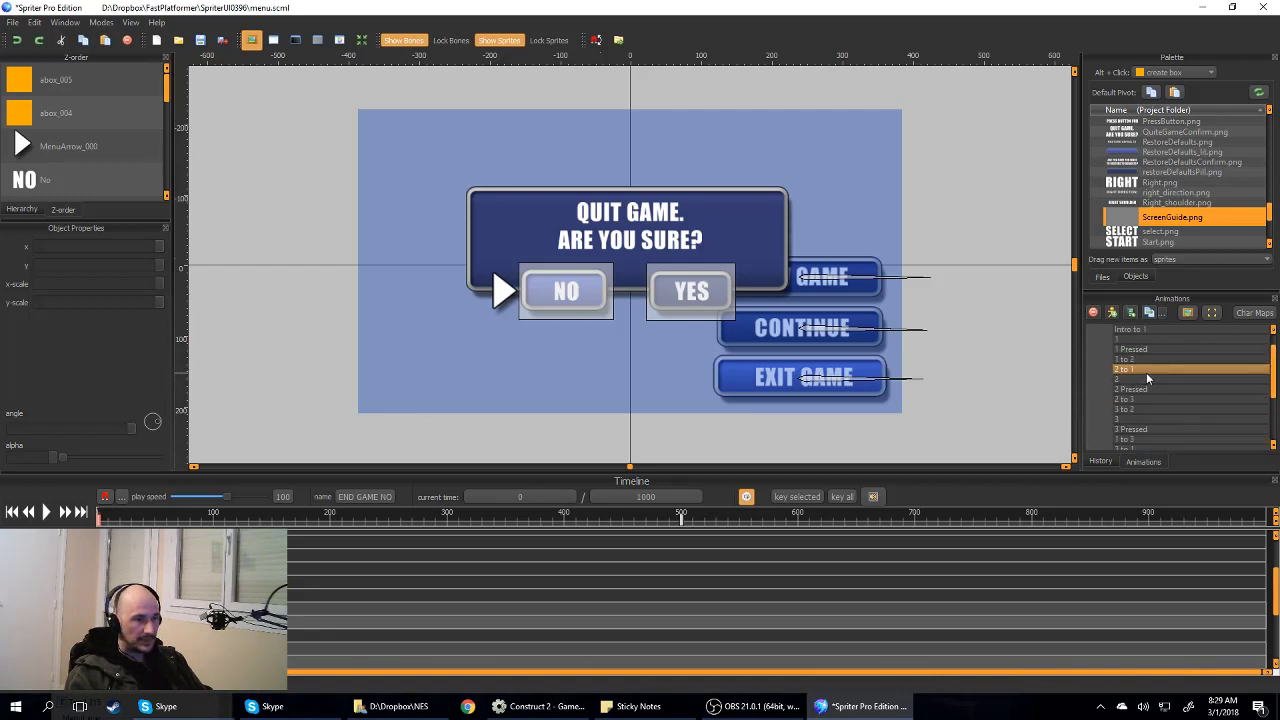
left_click(1146, 340)
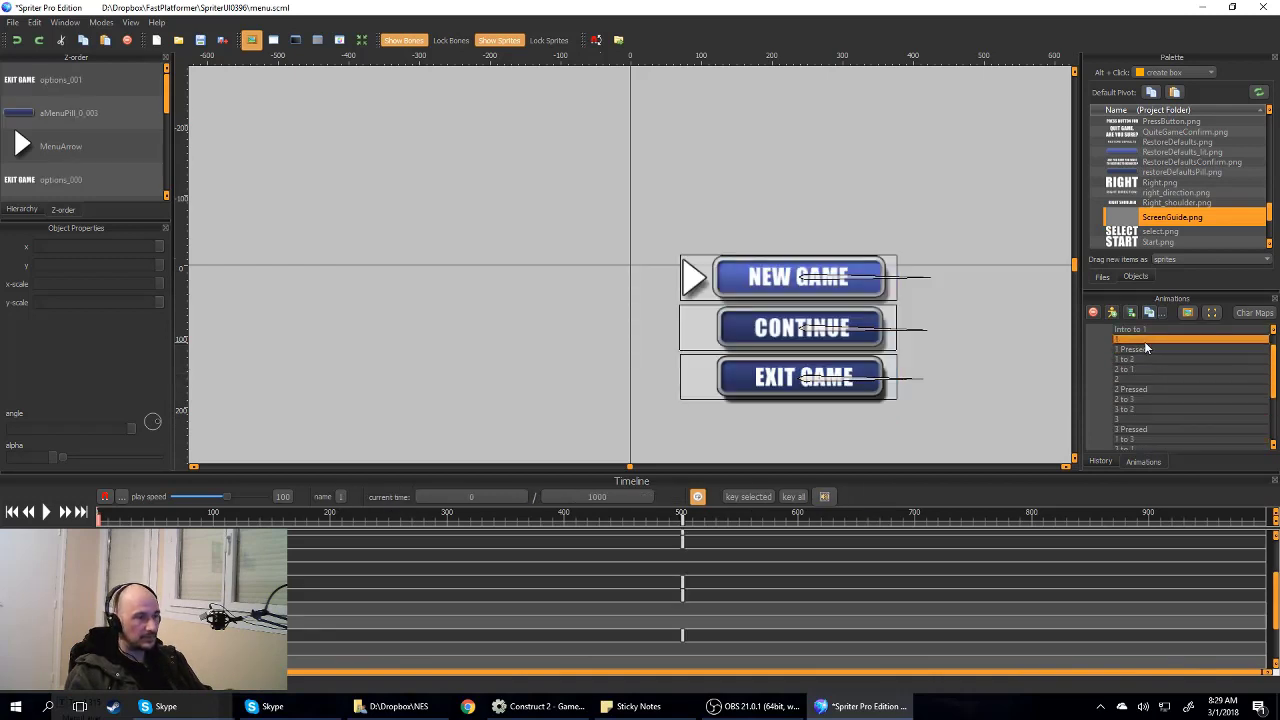
left_click(1150, 330)
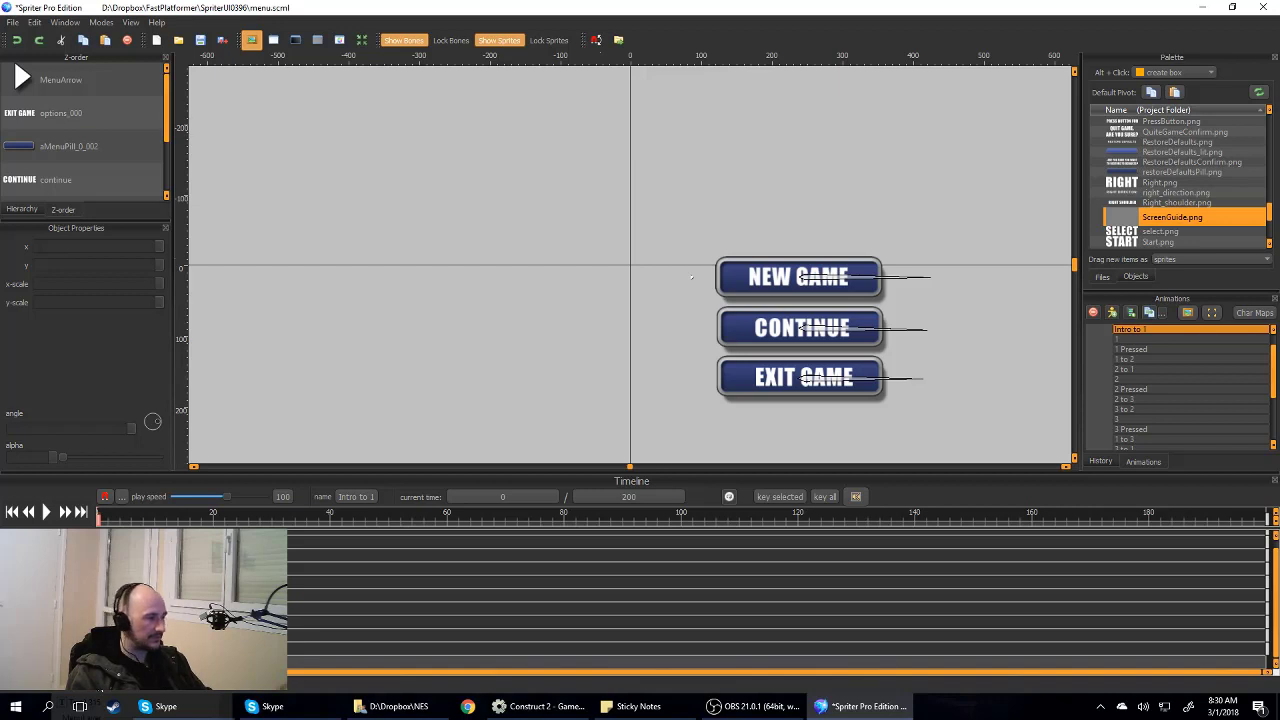
Step: Open animation 1 and examine the DOWN and UP variables in its metadata at time 0
left_click(1140, 339)
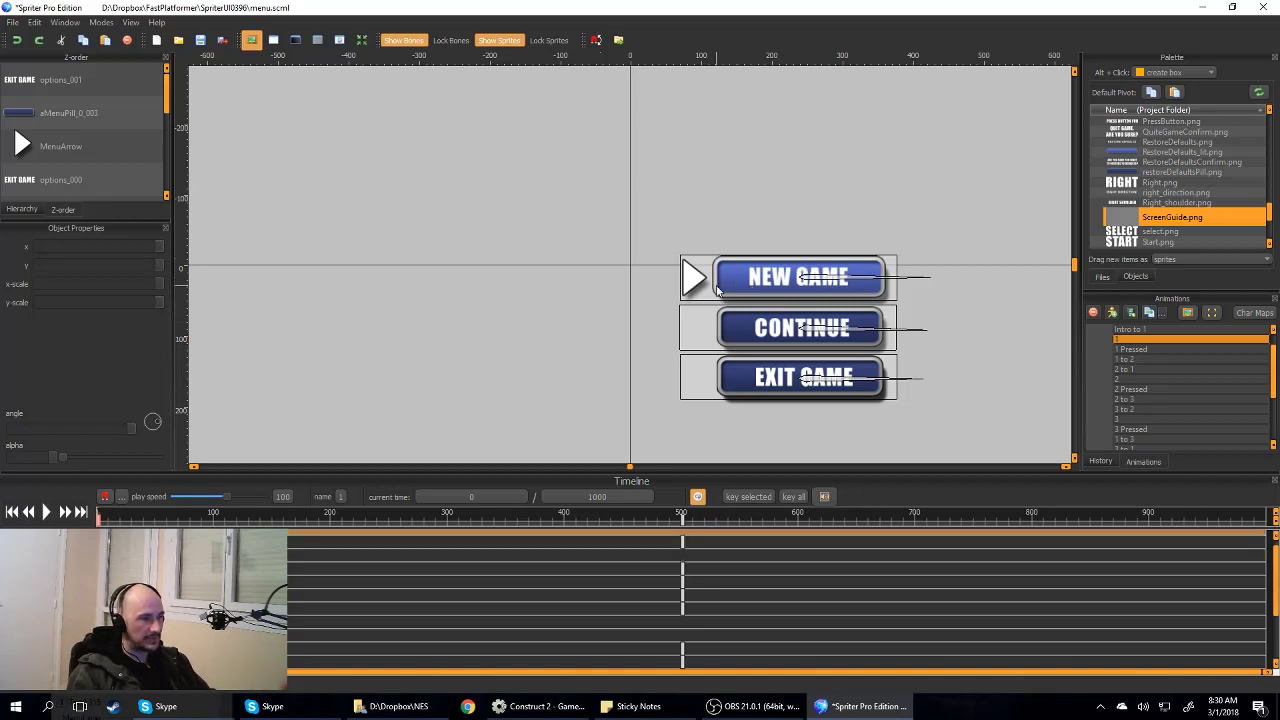
left_click(900, 410)
left_click(900, 410)
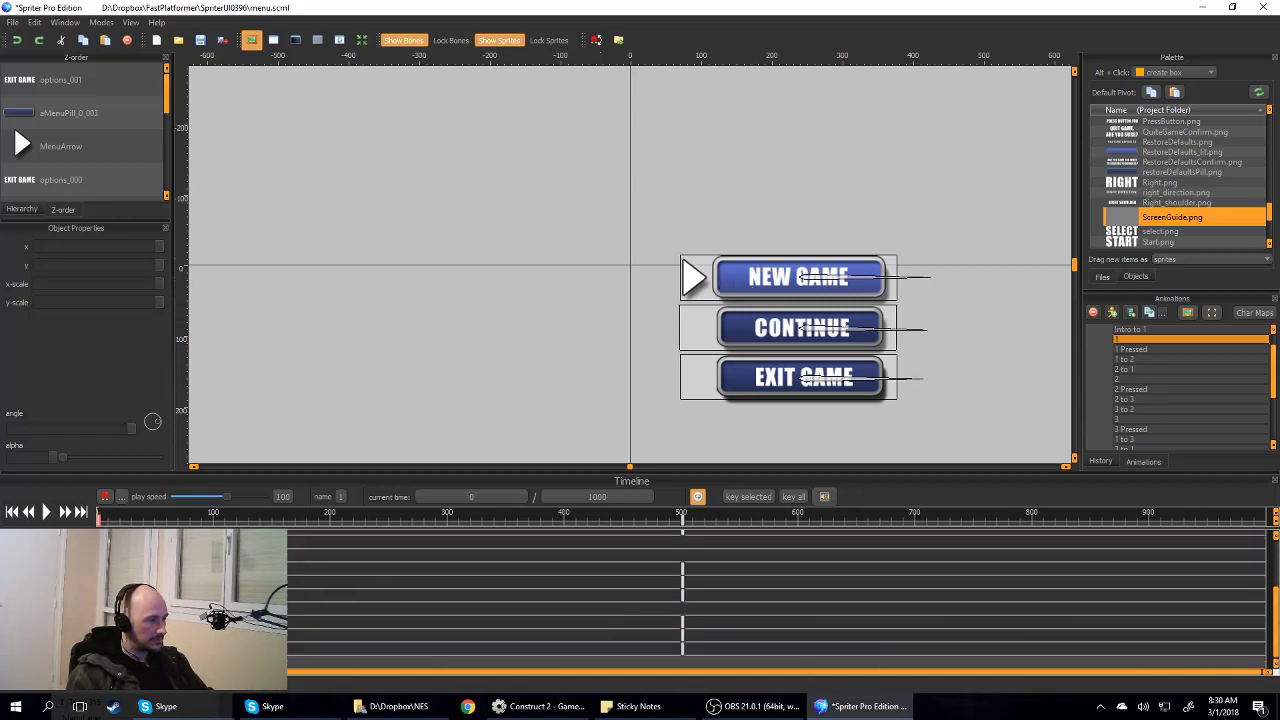
left_click(697, 496)
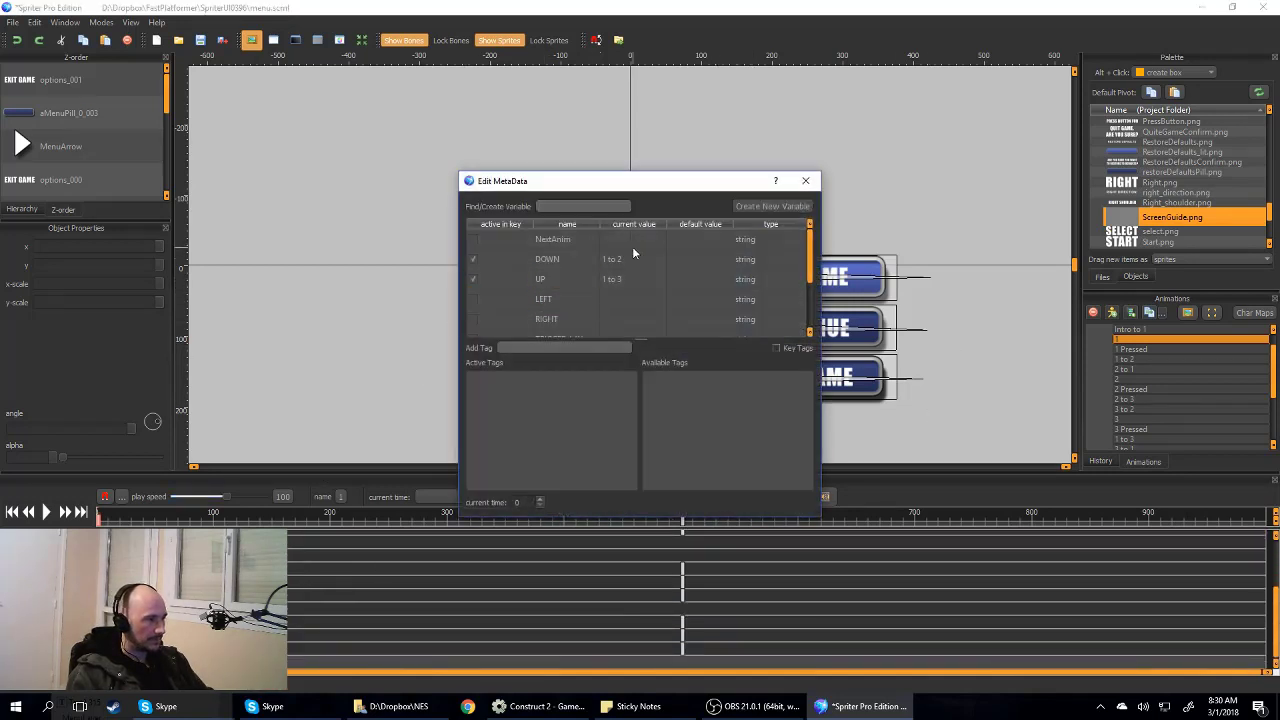
scroll(633, 254, "down", 2)
scroll(634, 259, "up", 2)
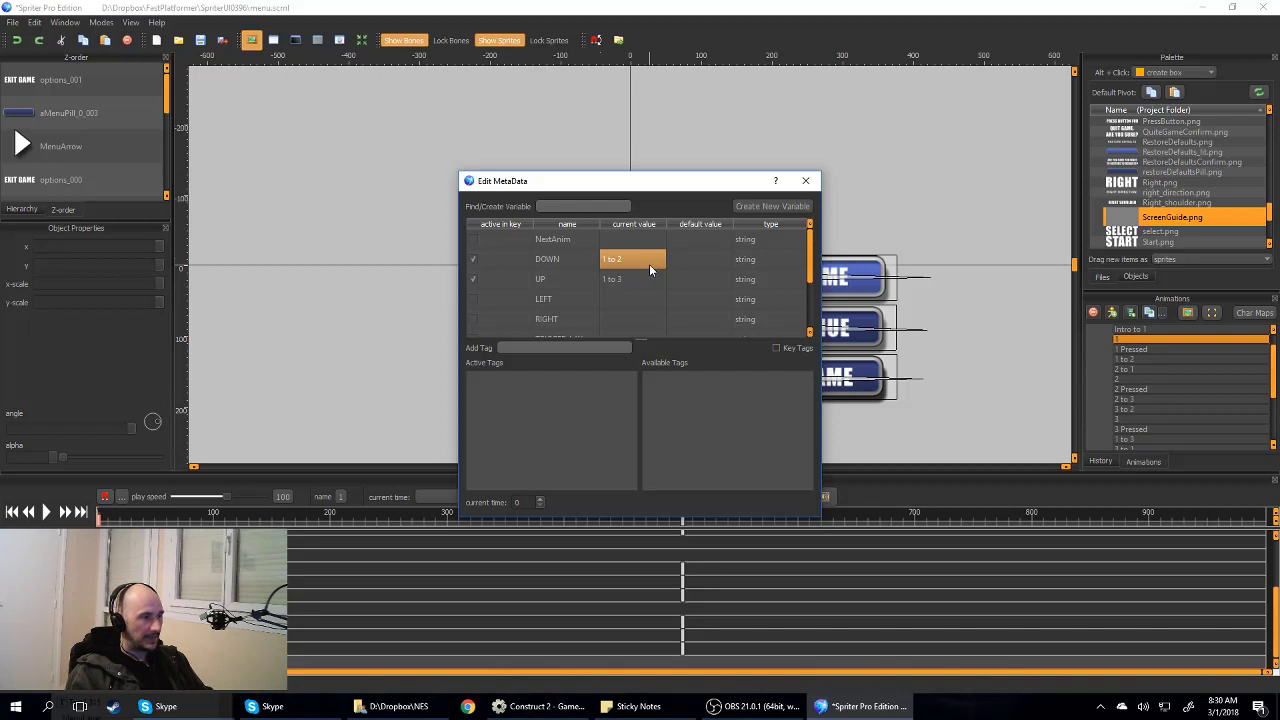
left_click(470, 277)
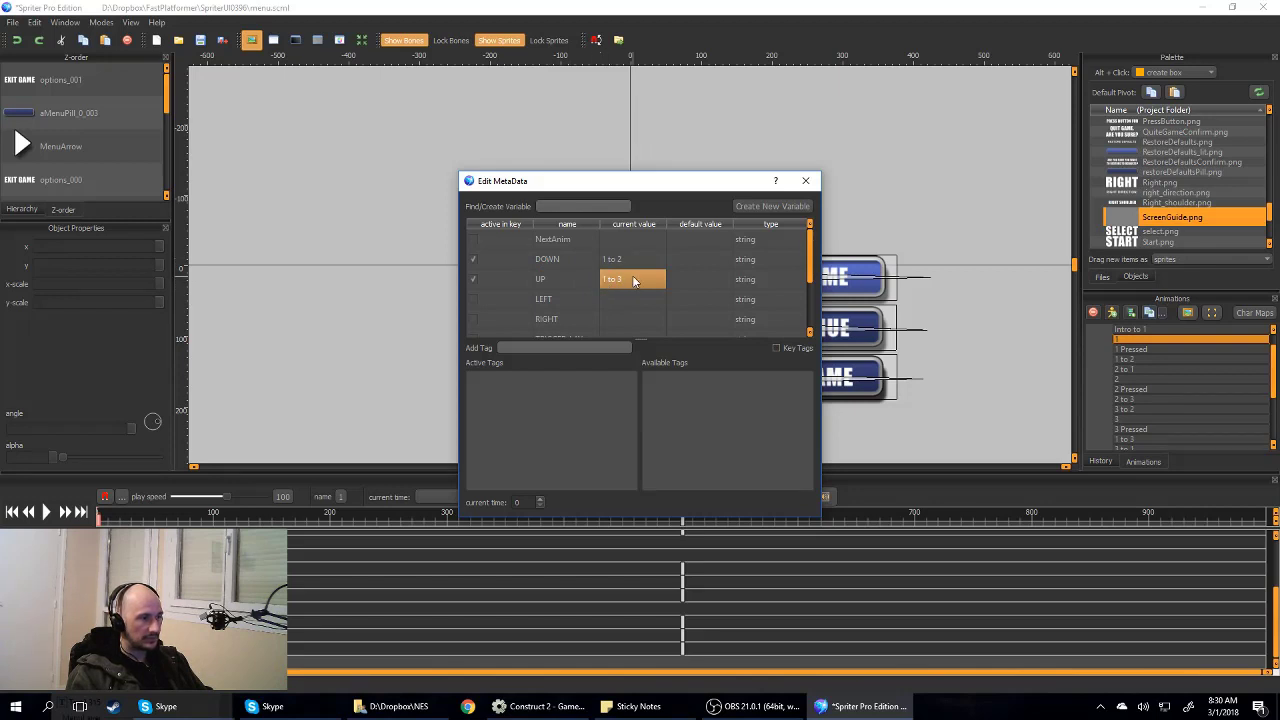
left_click_drag(730, 186, 612, 190)
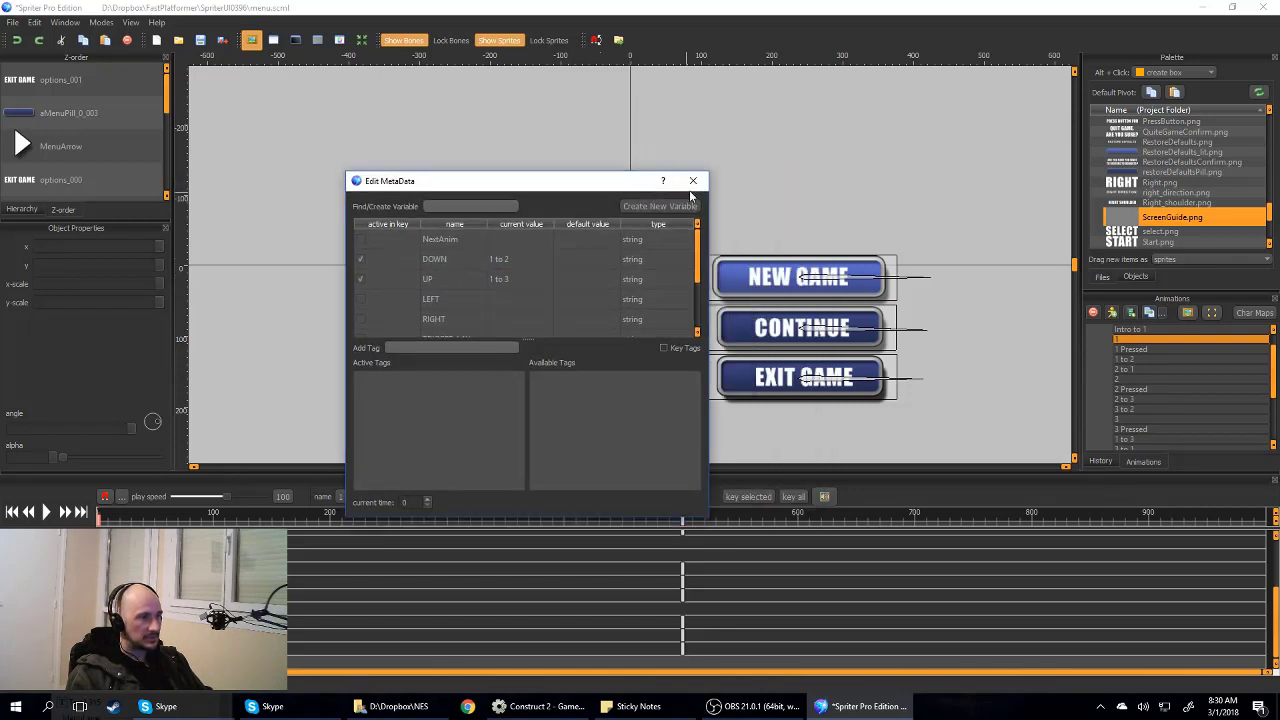
left_click(687, 185)
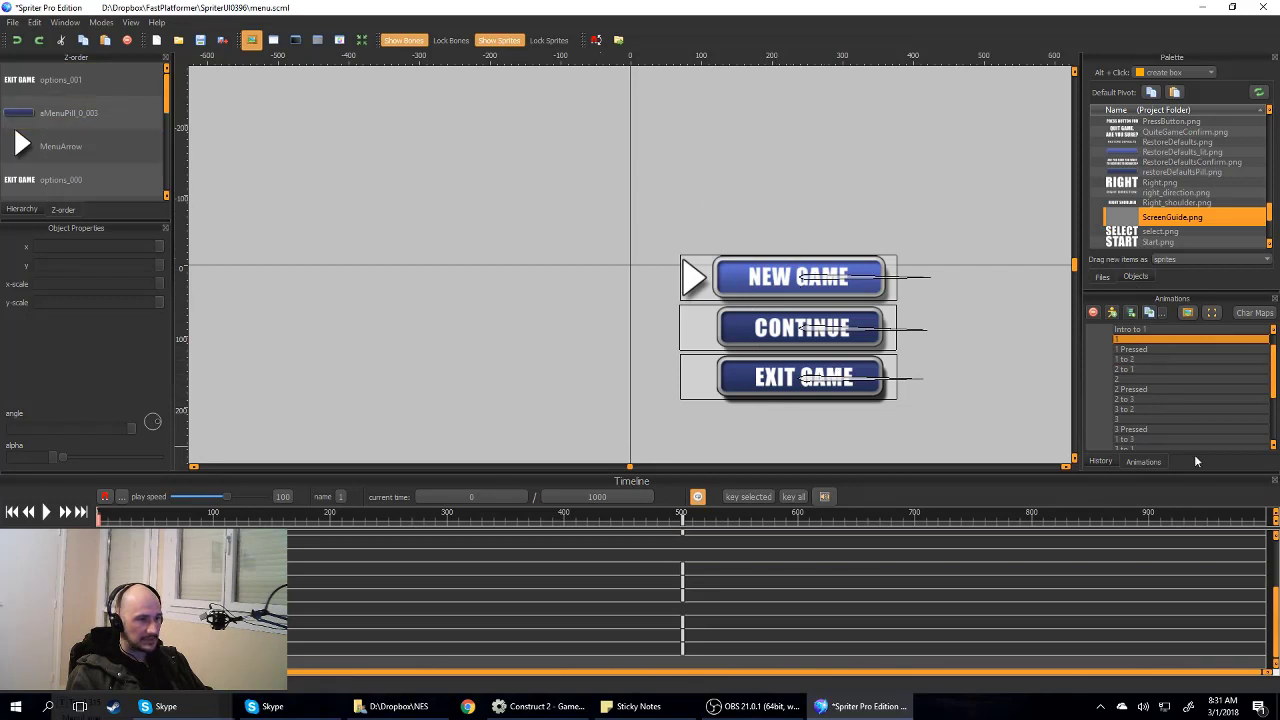
Step: Open the "1 to 3" animation and examine its NextAnim metadata variable at time 0
scroll(1154, 387, "down", 2)
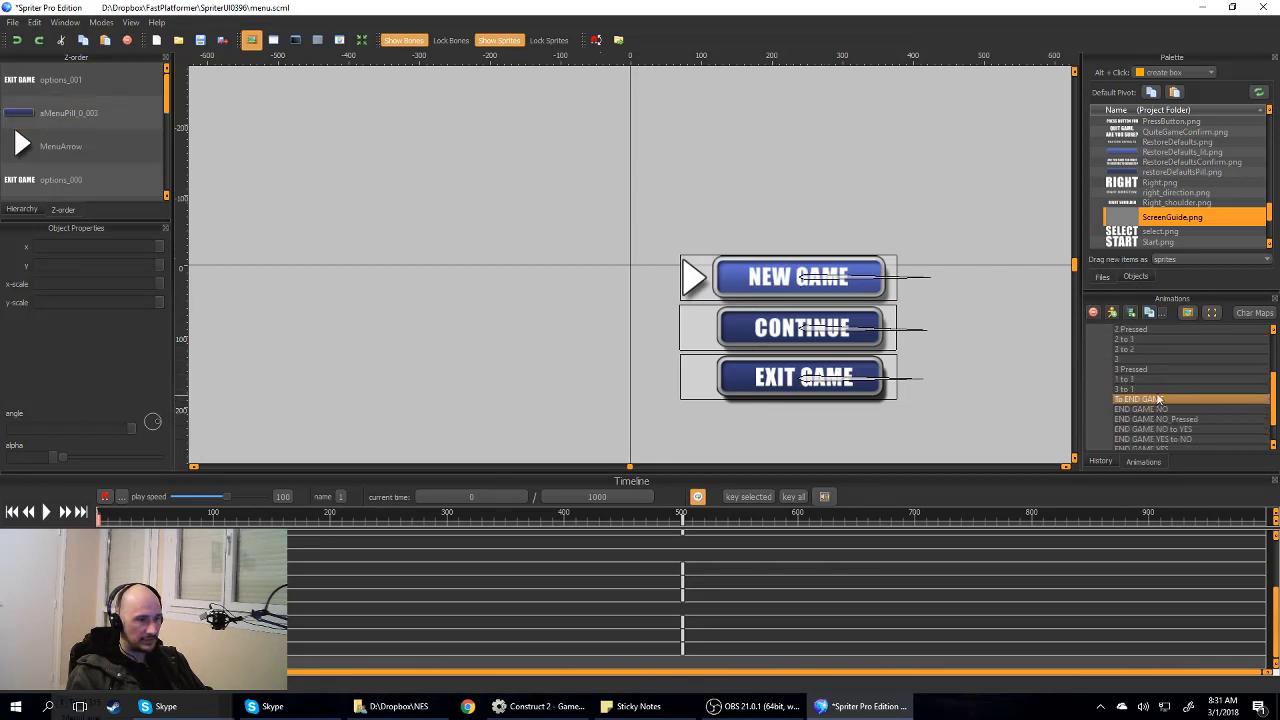
left_click(1140, 380)
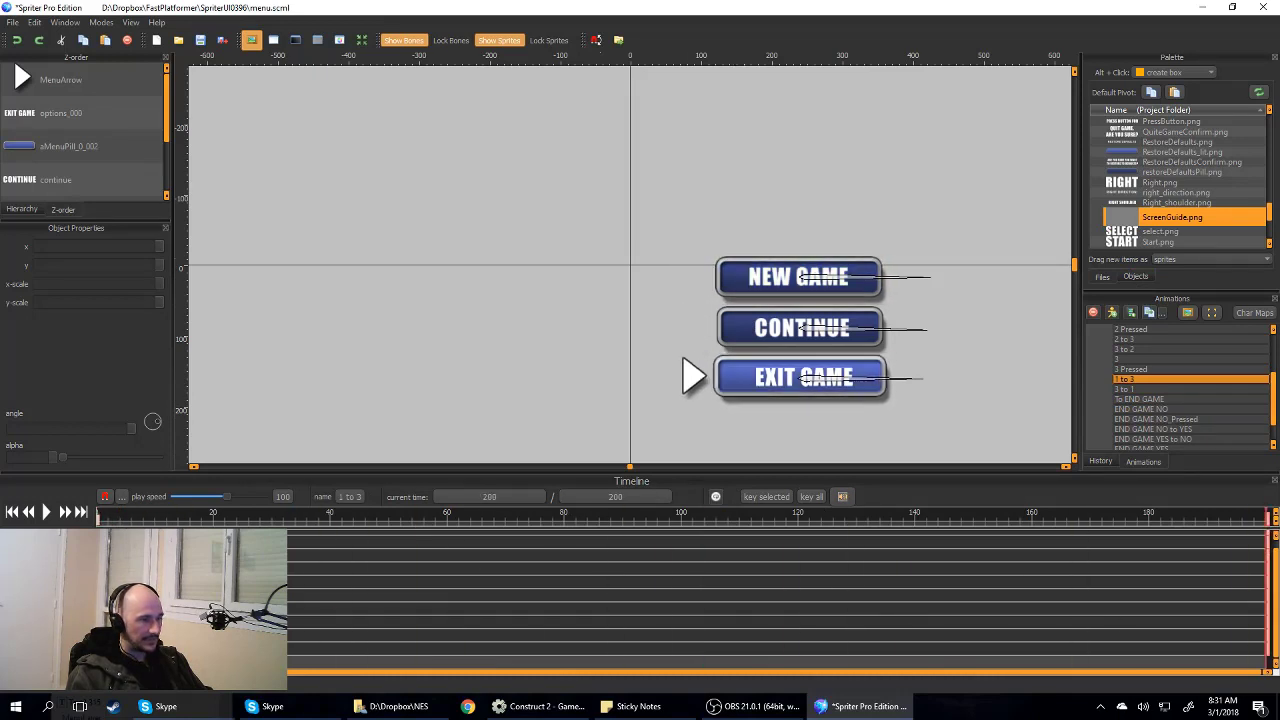
left_click(760, 392)
left_click(823, 417)
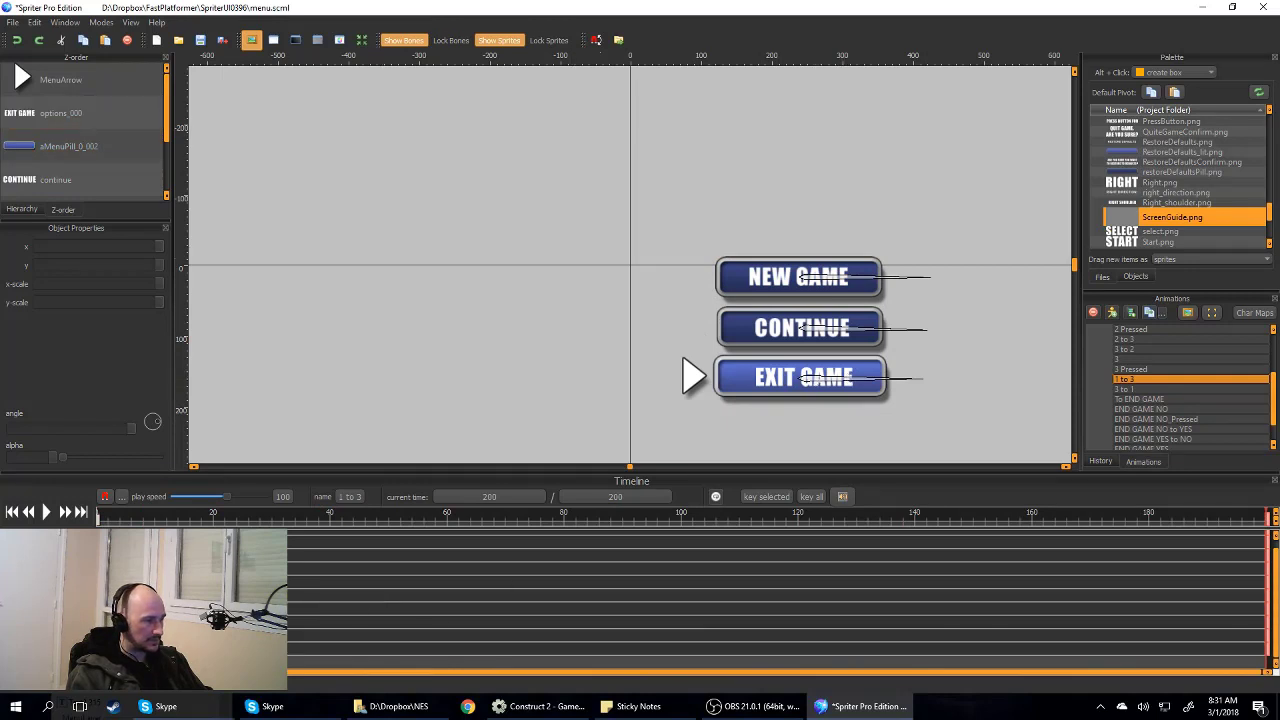
left_click(623, 243)
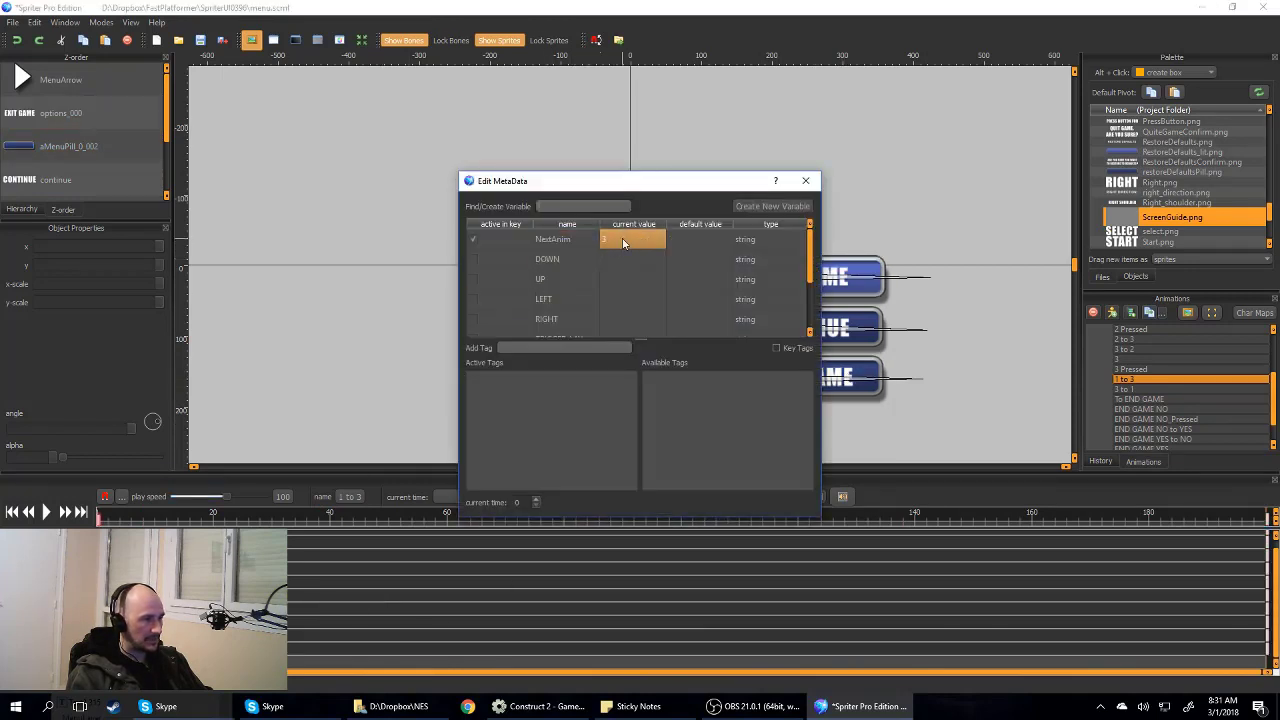
left_click(805, 180)
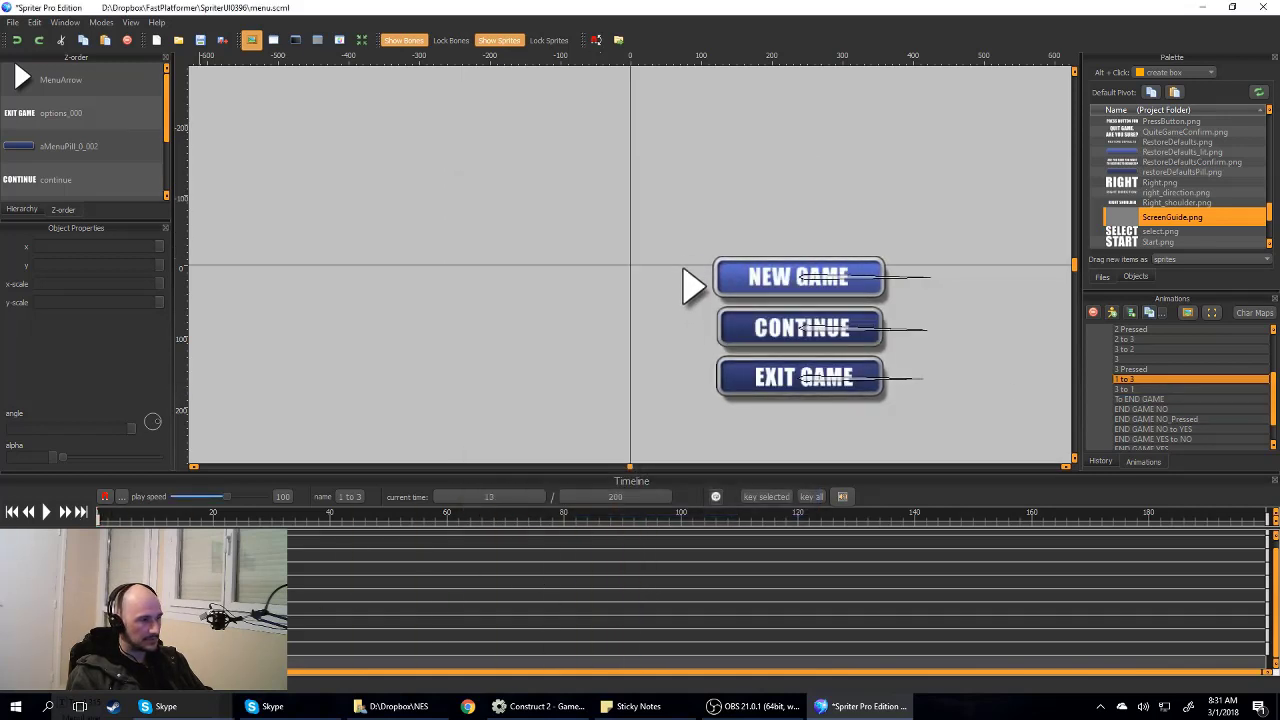
Step: Scrub the "1 to 3" animation from 0 to 200, and open animation 3 to examine its arrow and touch boxes
left_click(659, 560)
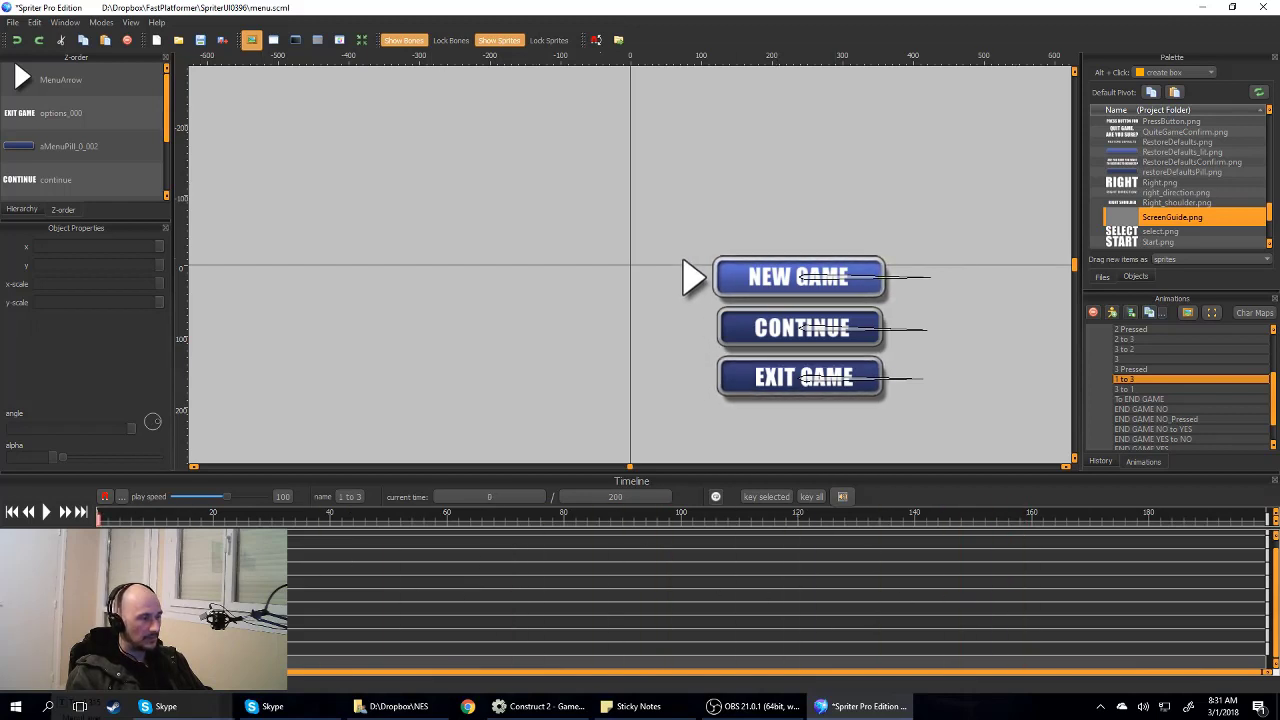
left_click_drag(98, 578, 1270, 578)
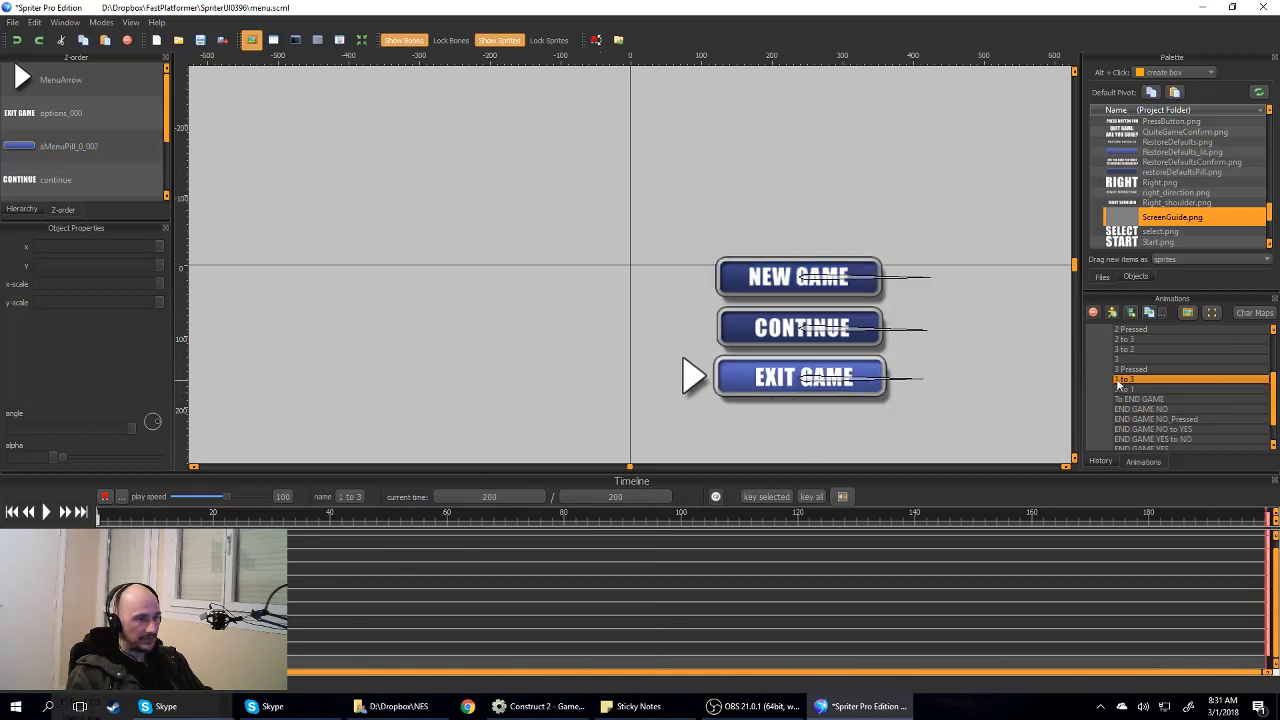
left_click(1143, 358)
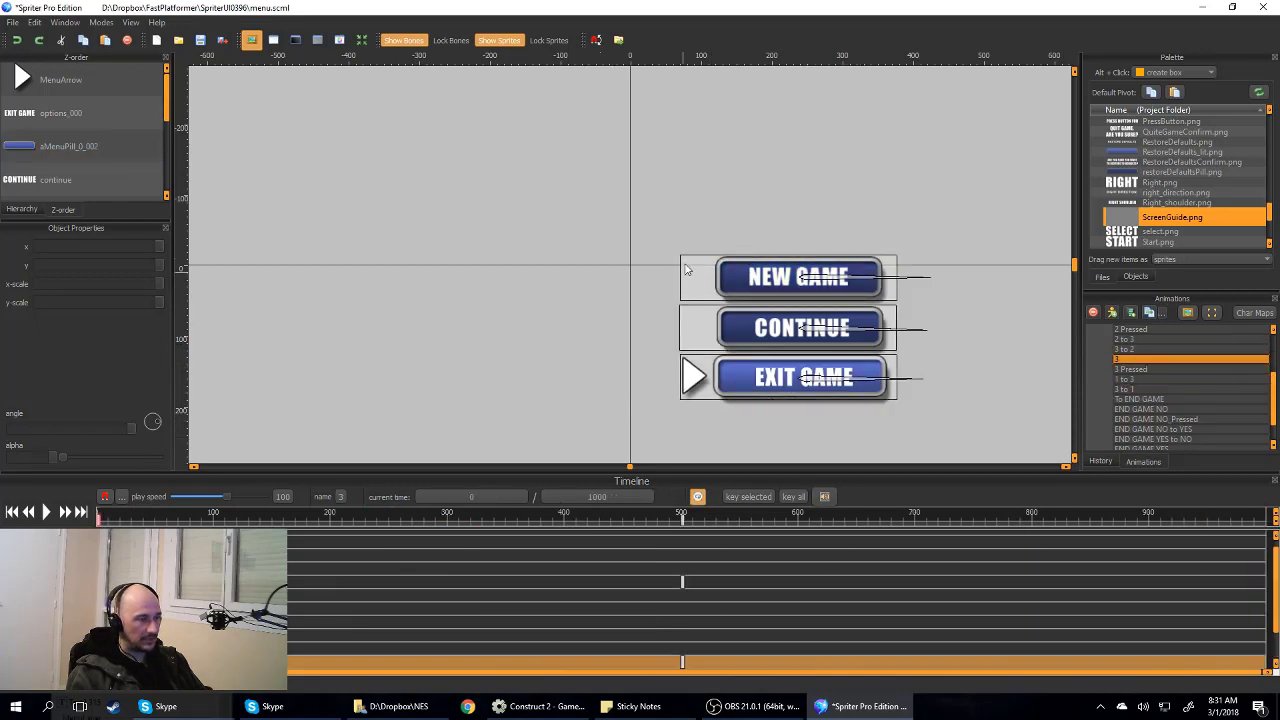
left_click(692, 378)
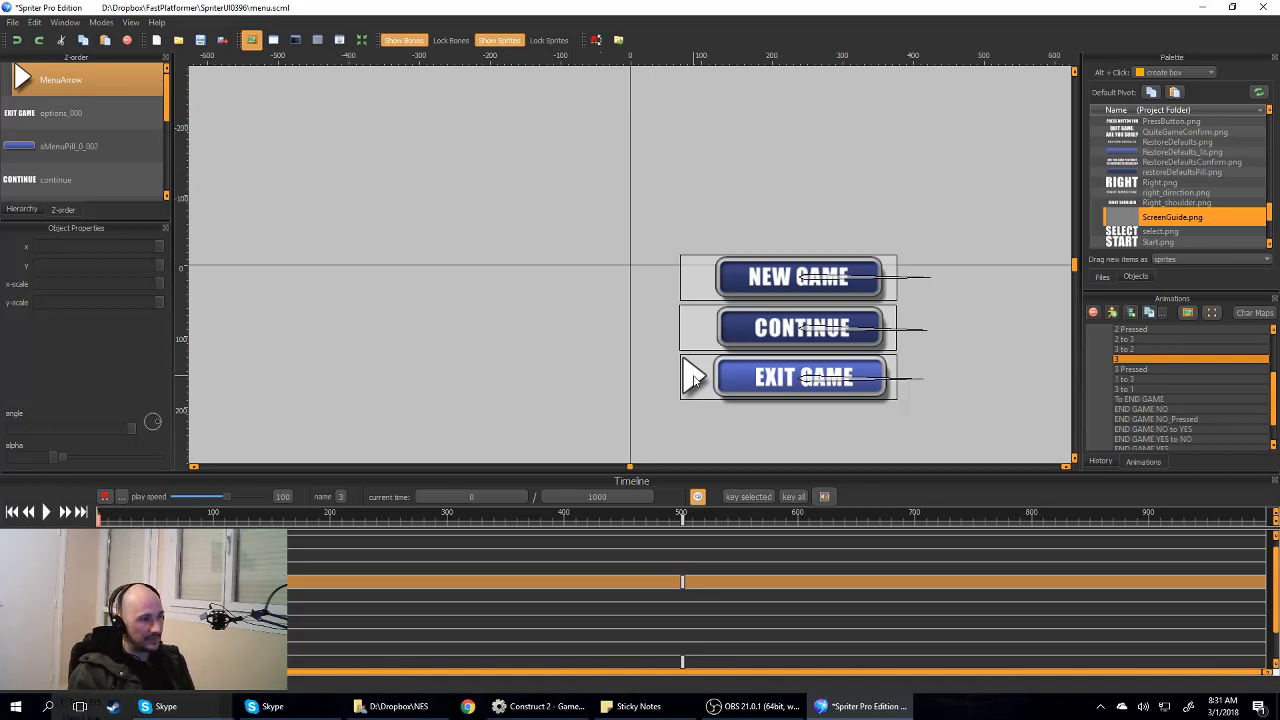
left_click(705, 422)
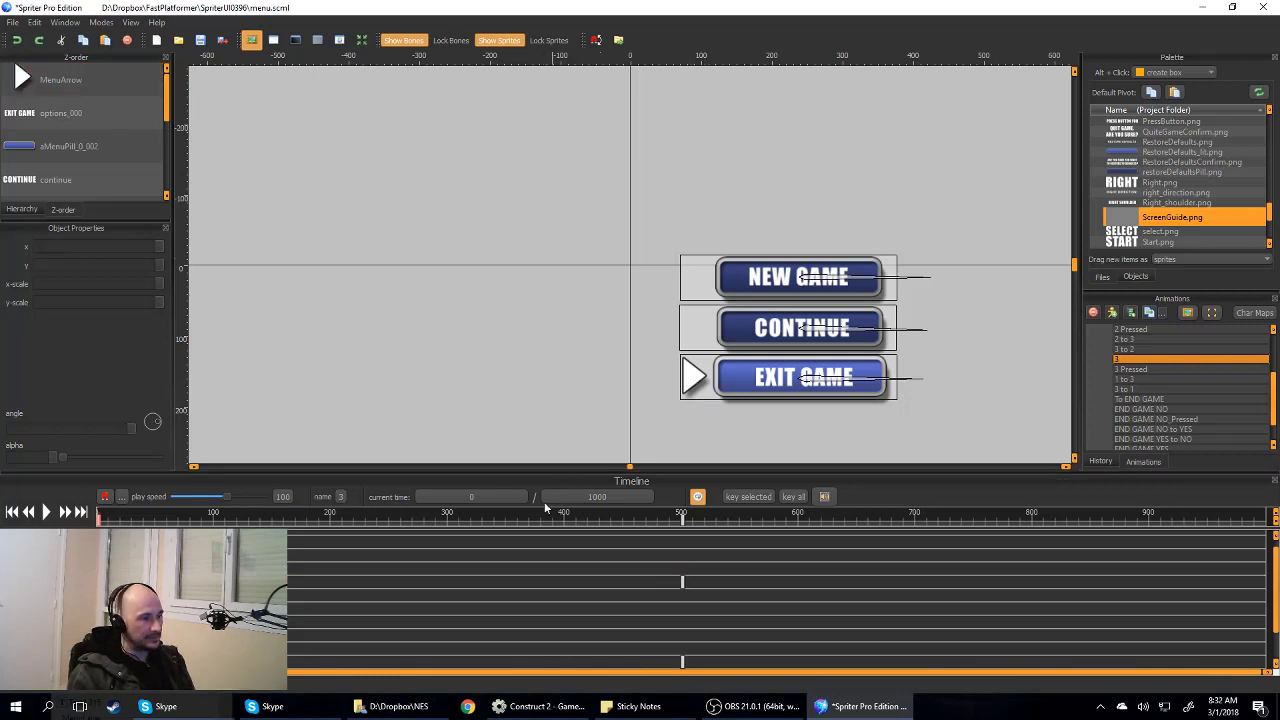
Step: Play animation 1 from its start, rewind it to time 0, and select the pill behind the NEW GAME text
scroll(680, 600, "down", 2)
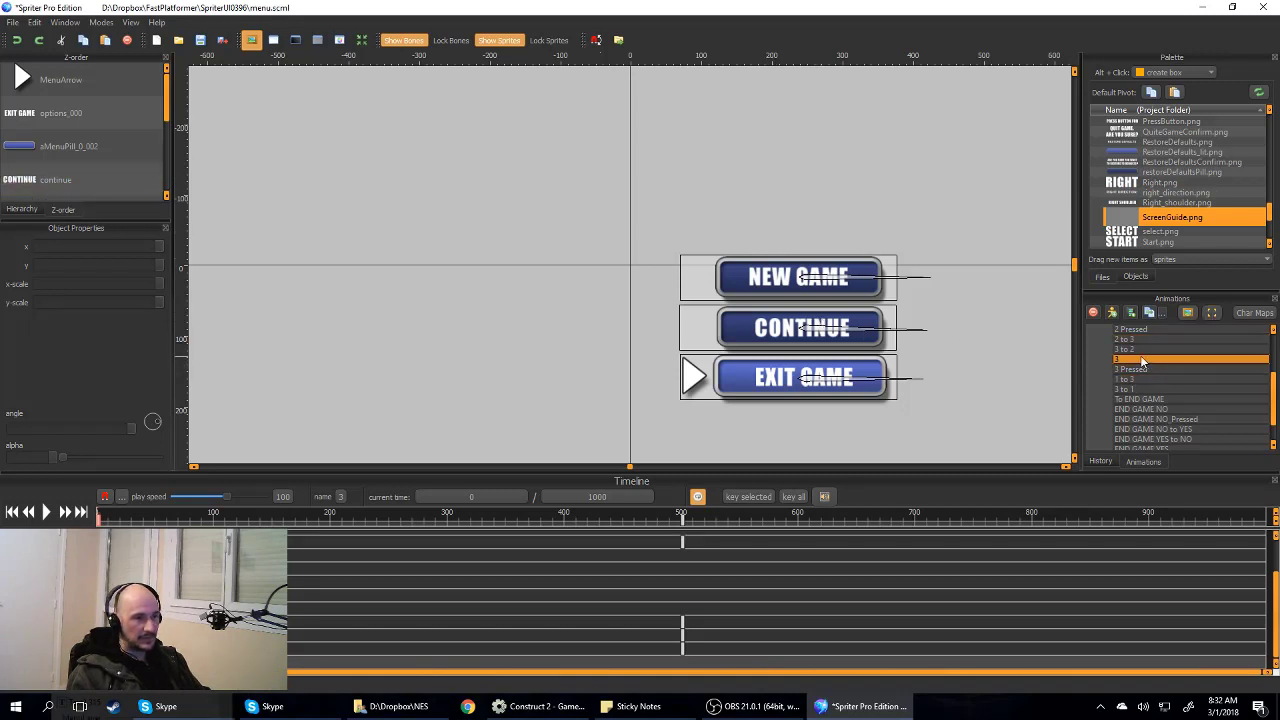
scroll(1150, 360, "up", 2)
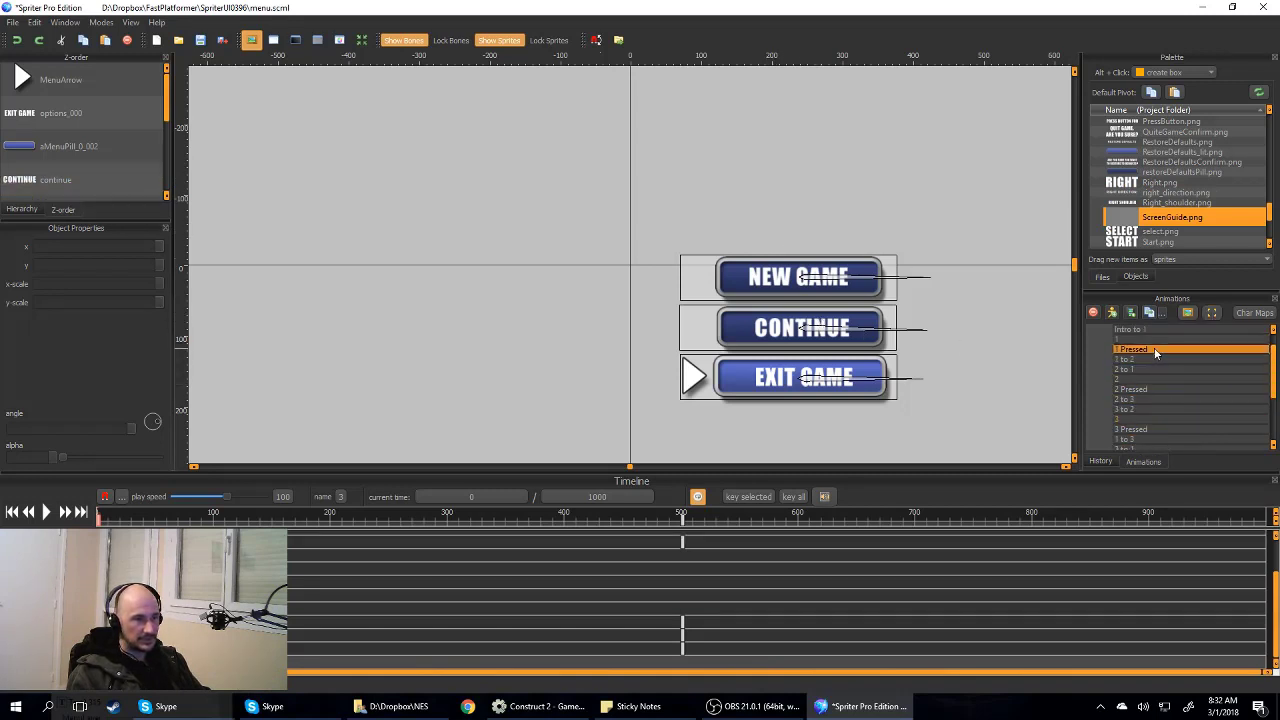
left_click(1150, 347)
left_click(1148, 341)
left_click(45, 511)
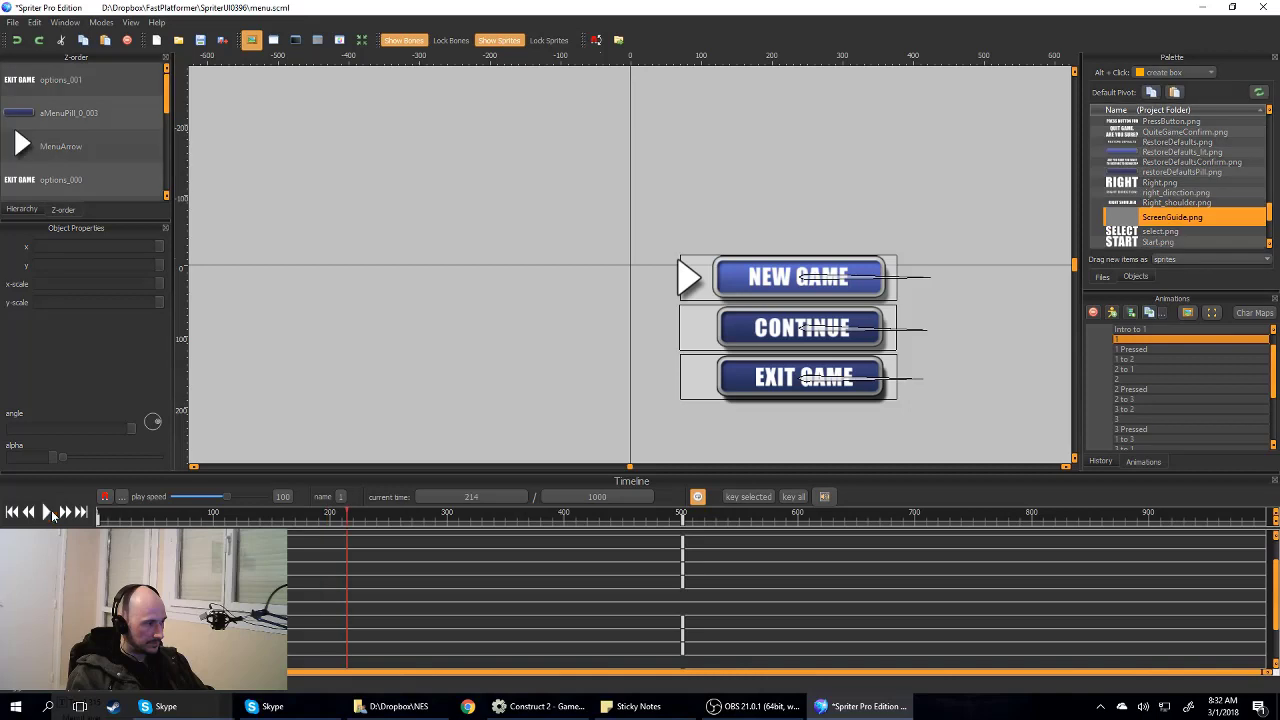
left_click(682, 516)
key("Home")
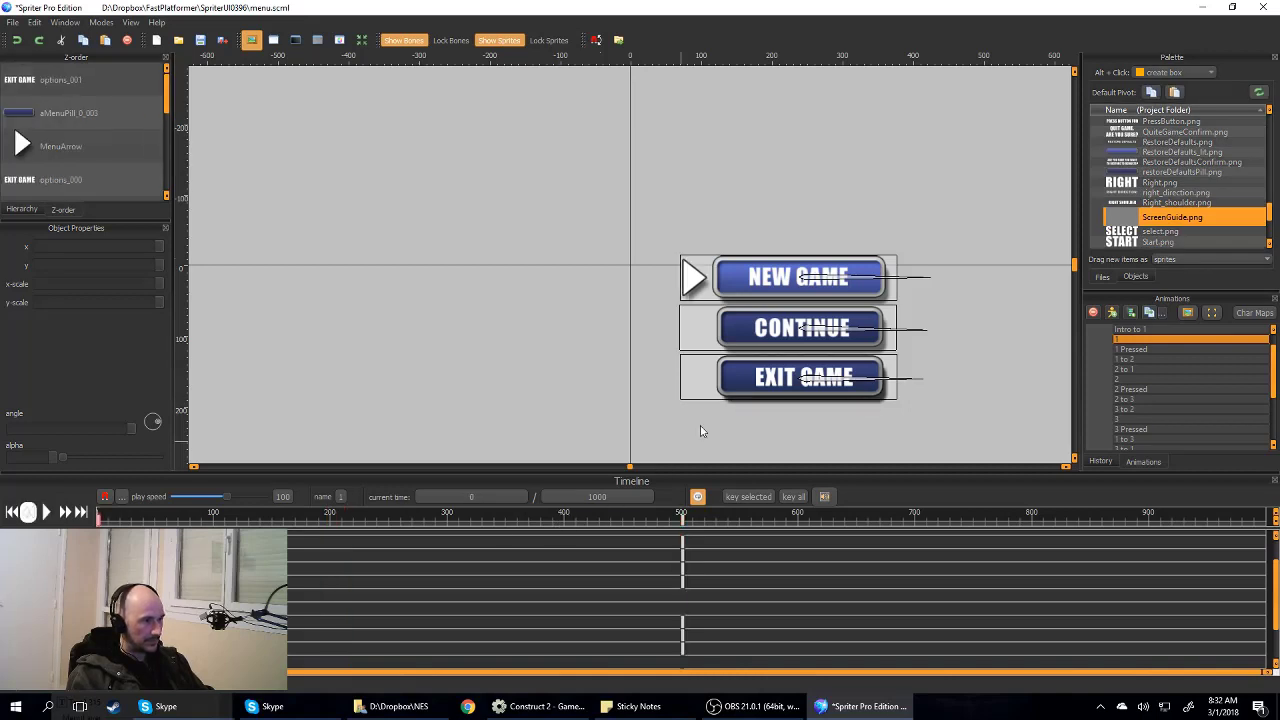
left_click(728, 268)
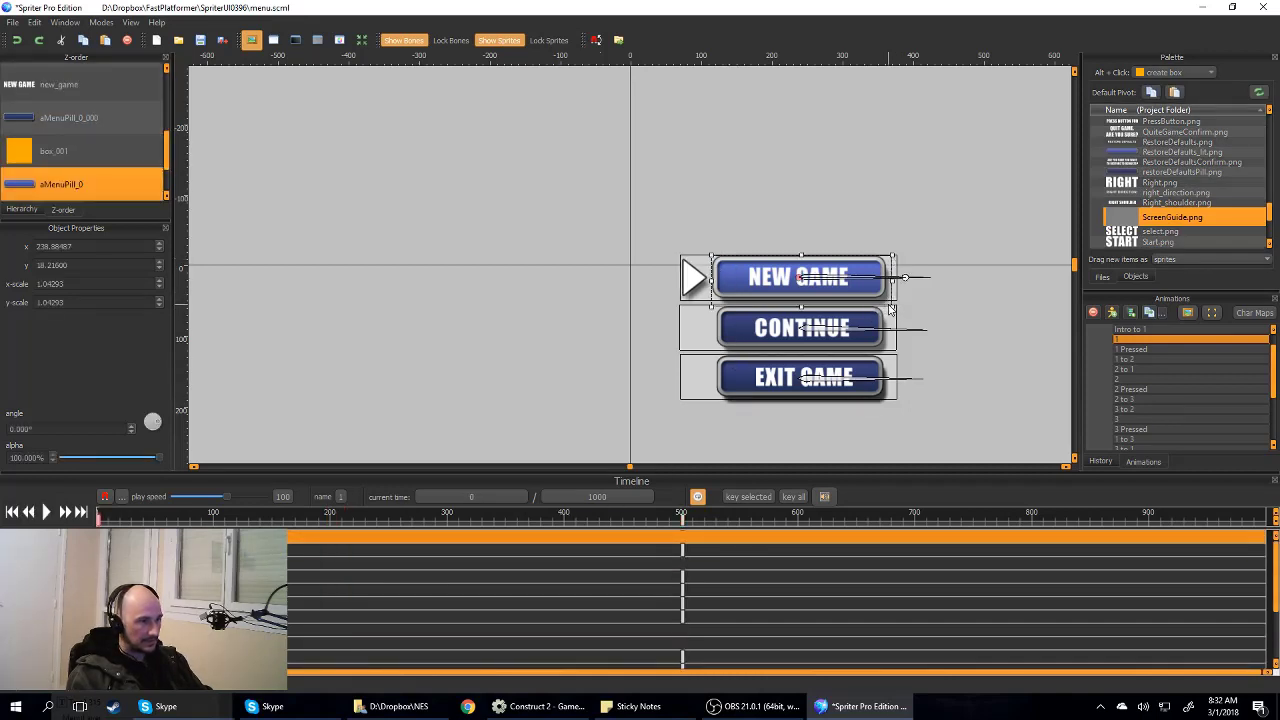
Step: Scale the NEW GAME pill to about 1.117 at time 0 and to 1 at time 500, and play the animation
left_click_drag(894, 309, 900, 316)
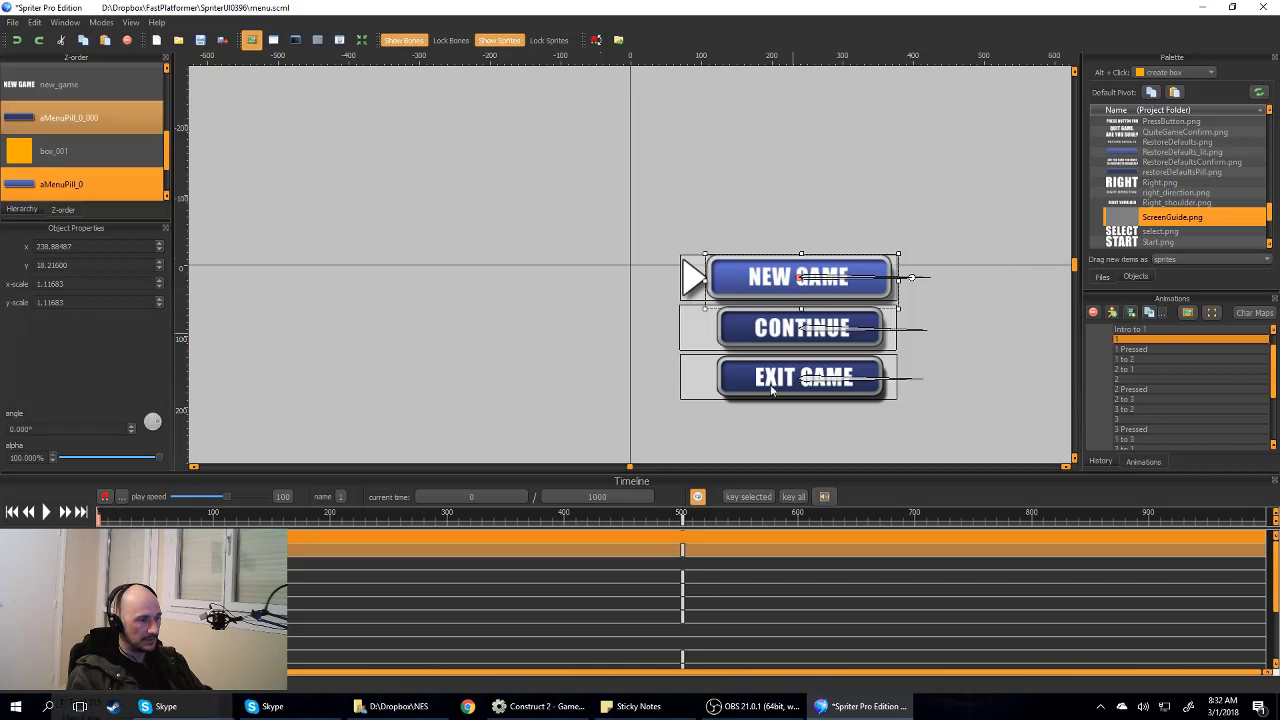
left_click(46, 511)
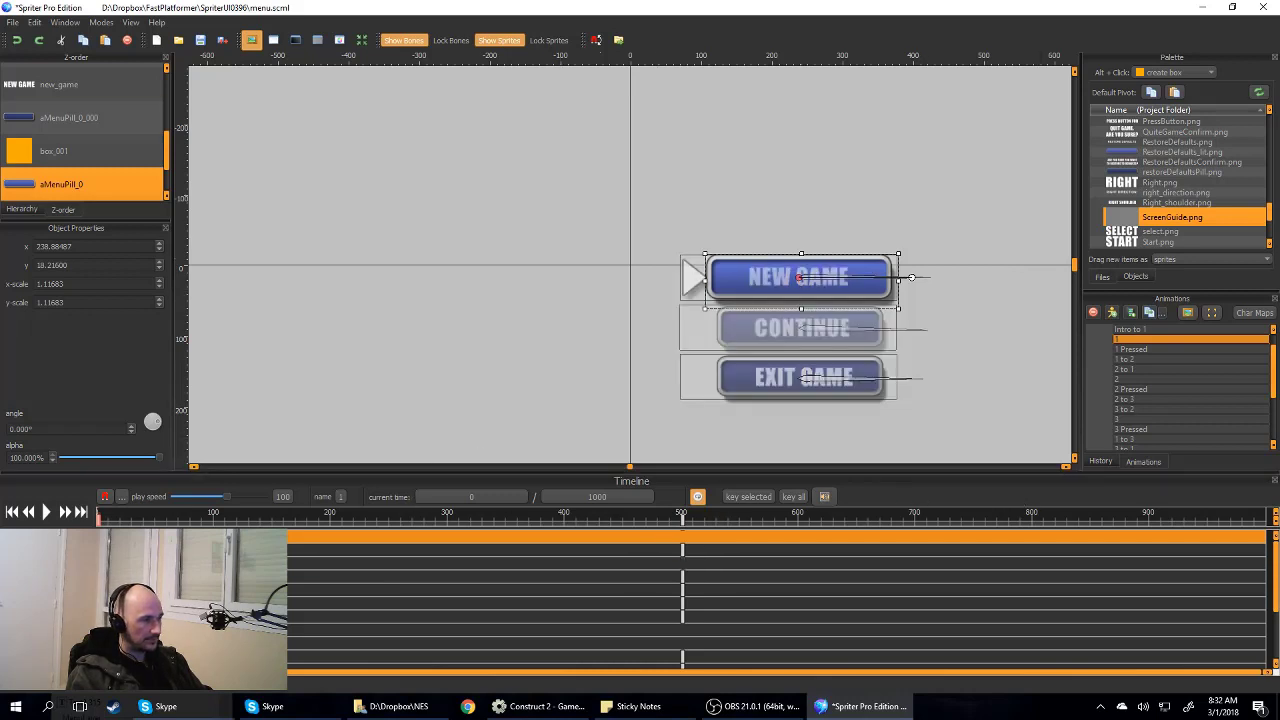
left_click(46, 511)
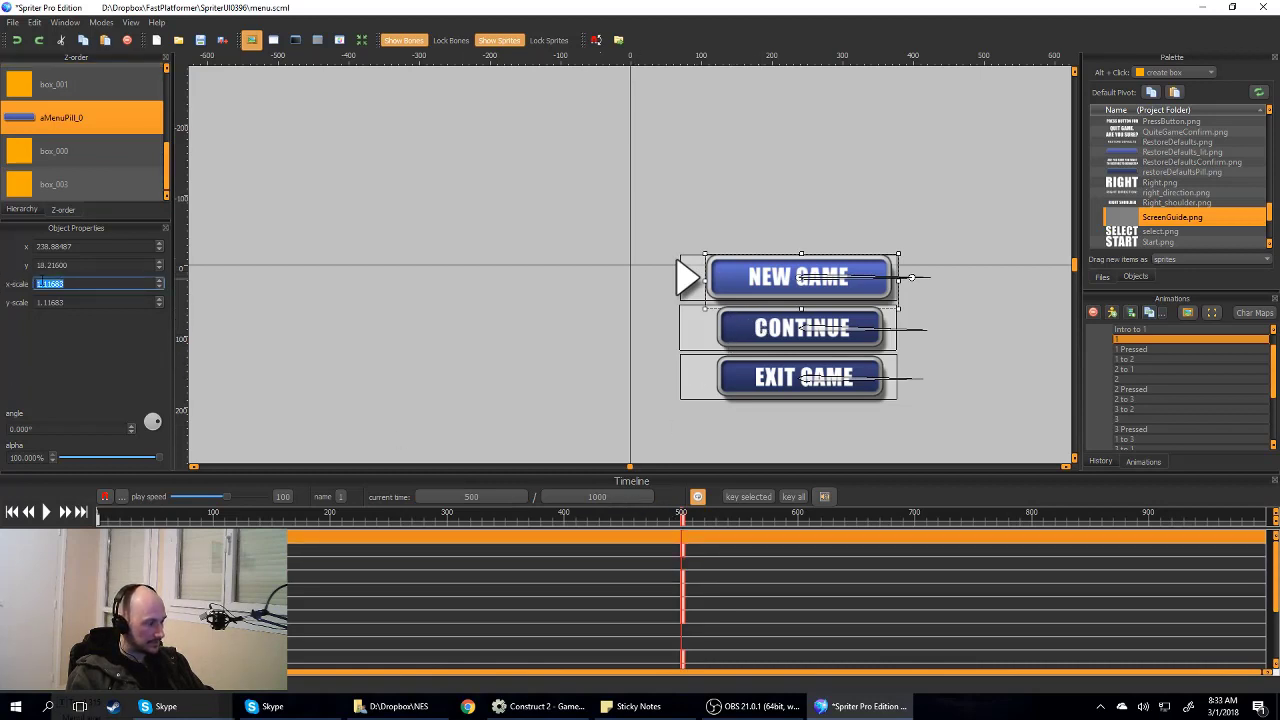
left_click(491, 393)
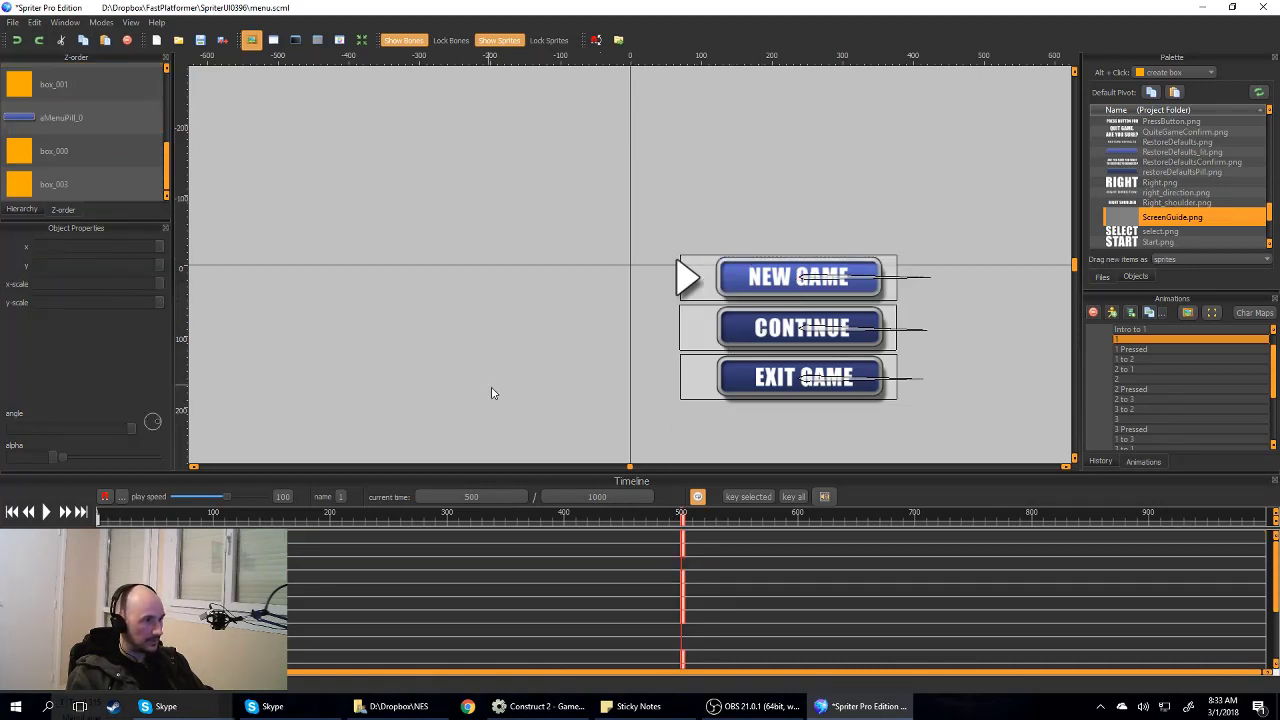
left_click(45, 512)
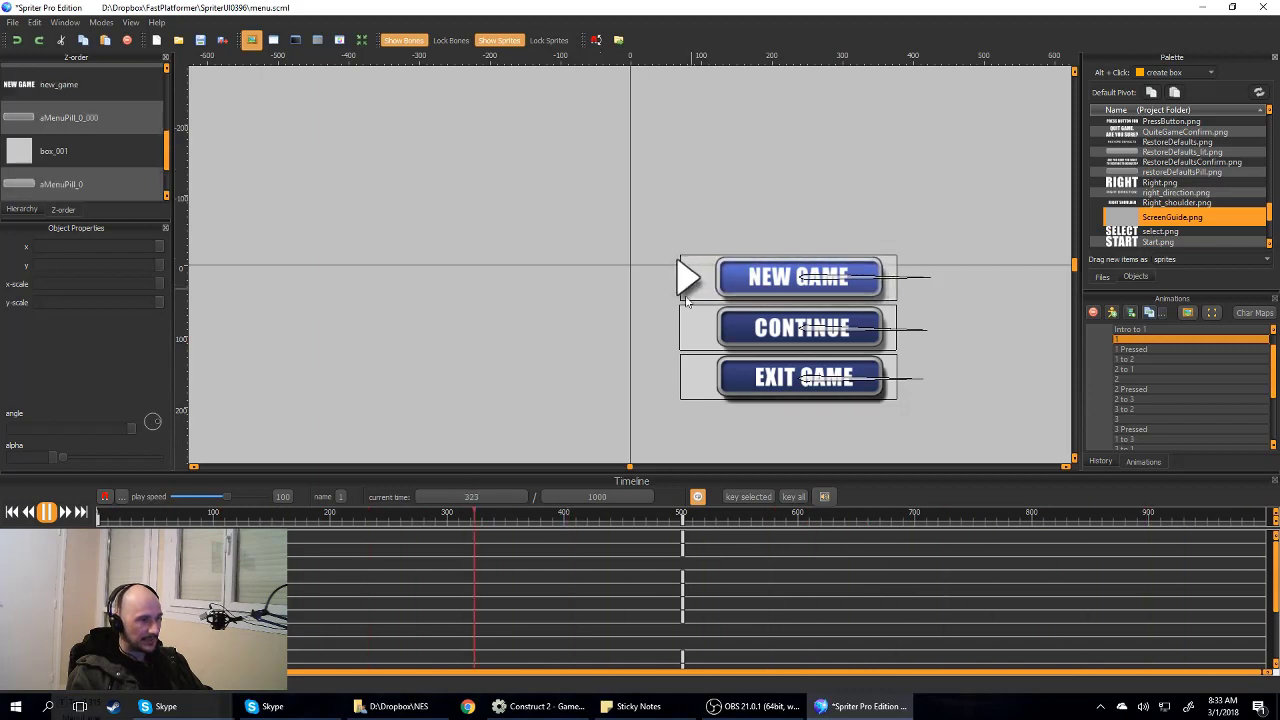
left_click(46, 511)
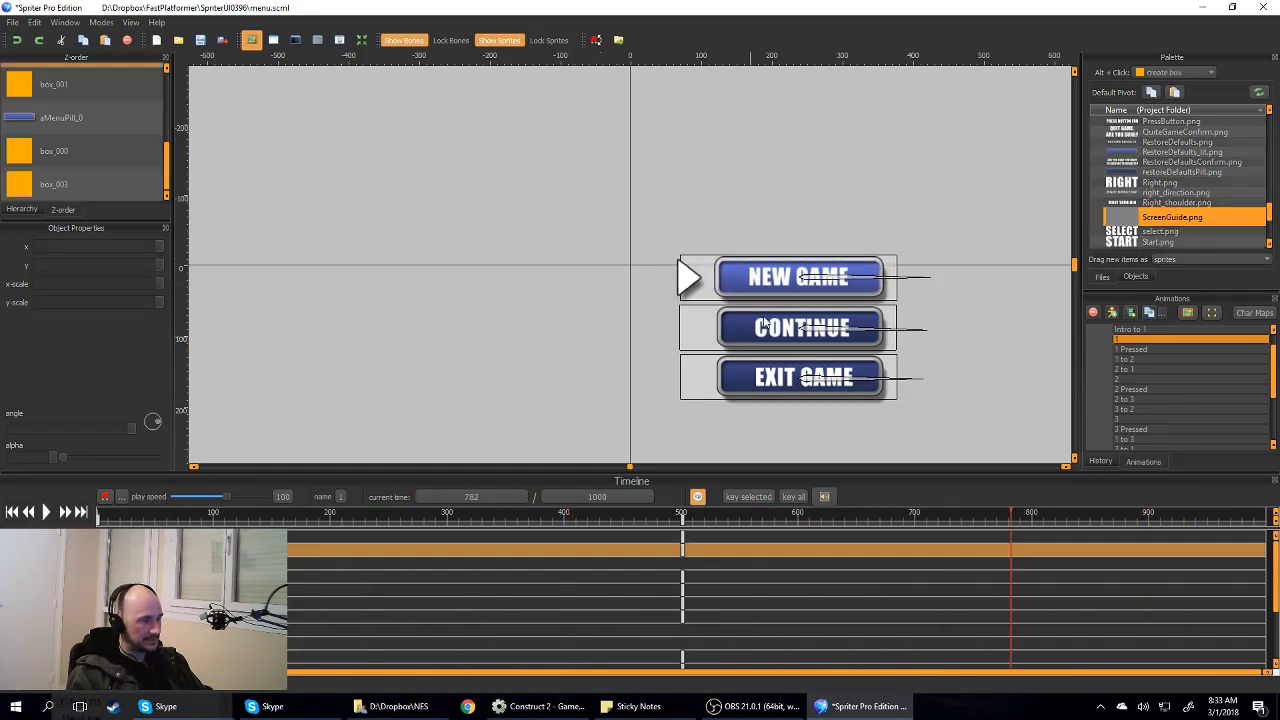
Step: Swap the NEW GAME pill's image to the dark MenuPill_0.png at time 294
left_click(221, 516)
left_click_drag(230, 511, 441, 514)
left_click(765, 274)
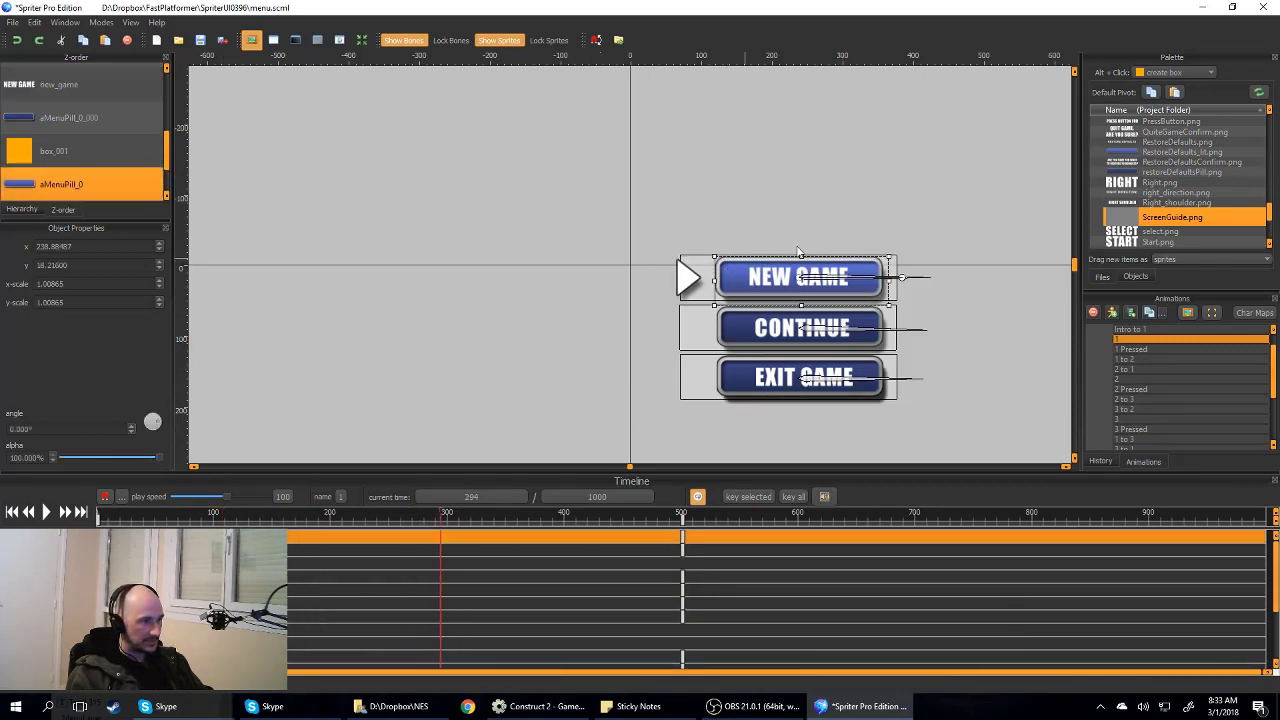
scroll(1165, 170, "up", 3)
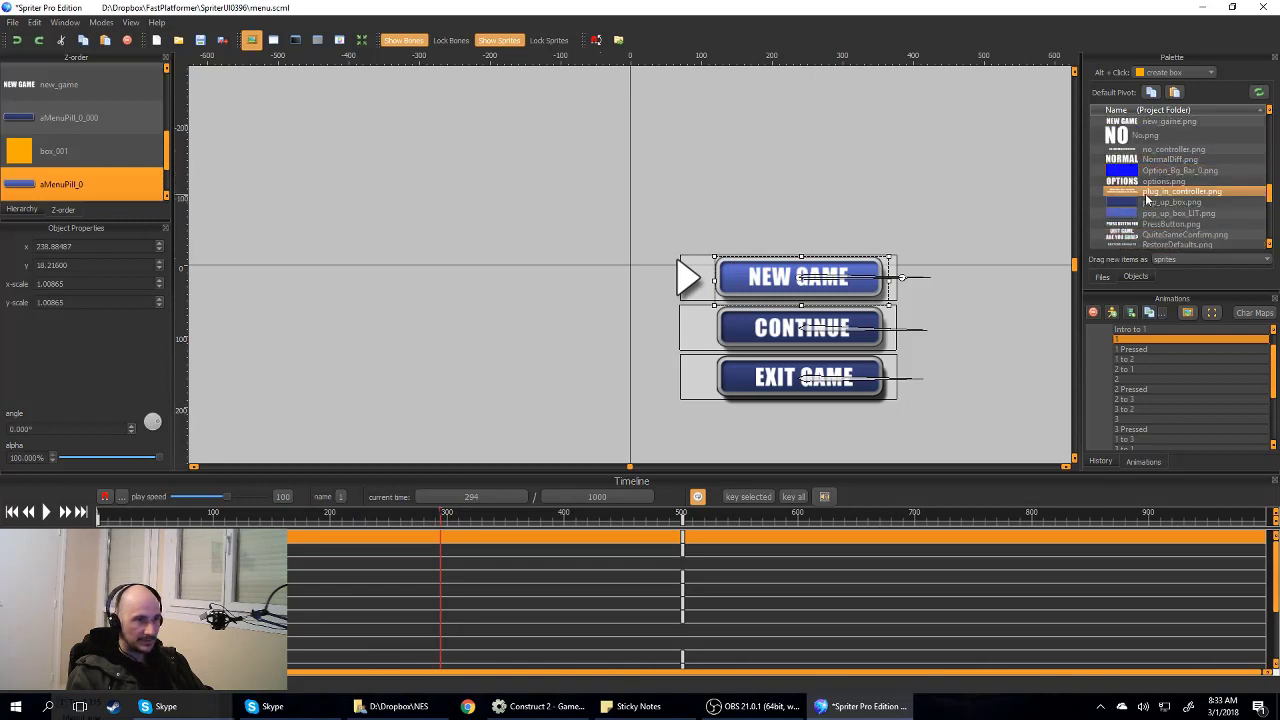
scroll(1155, 180, "up", 6)
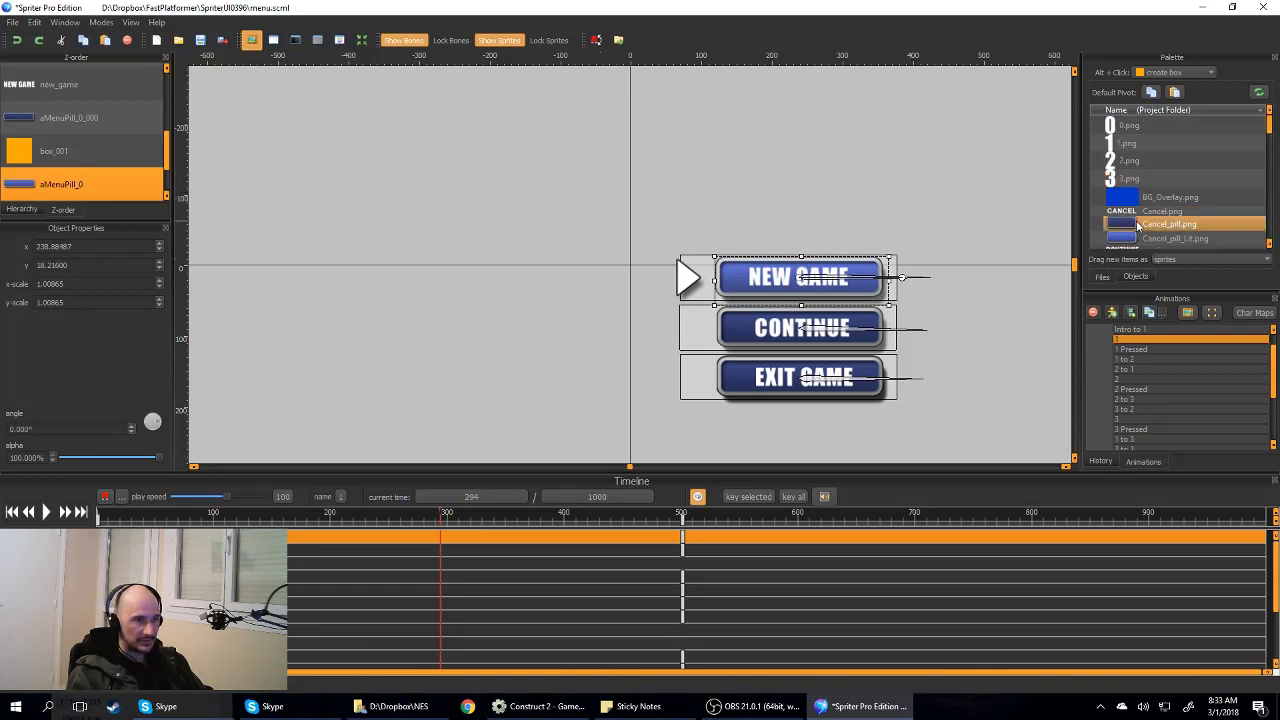
scroll(1145, 188, "down", 10)
scroll(1149, 189, "down", 1)
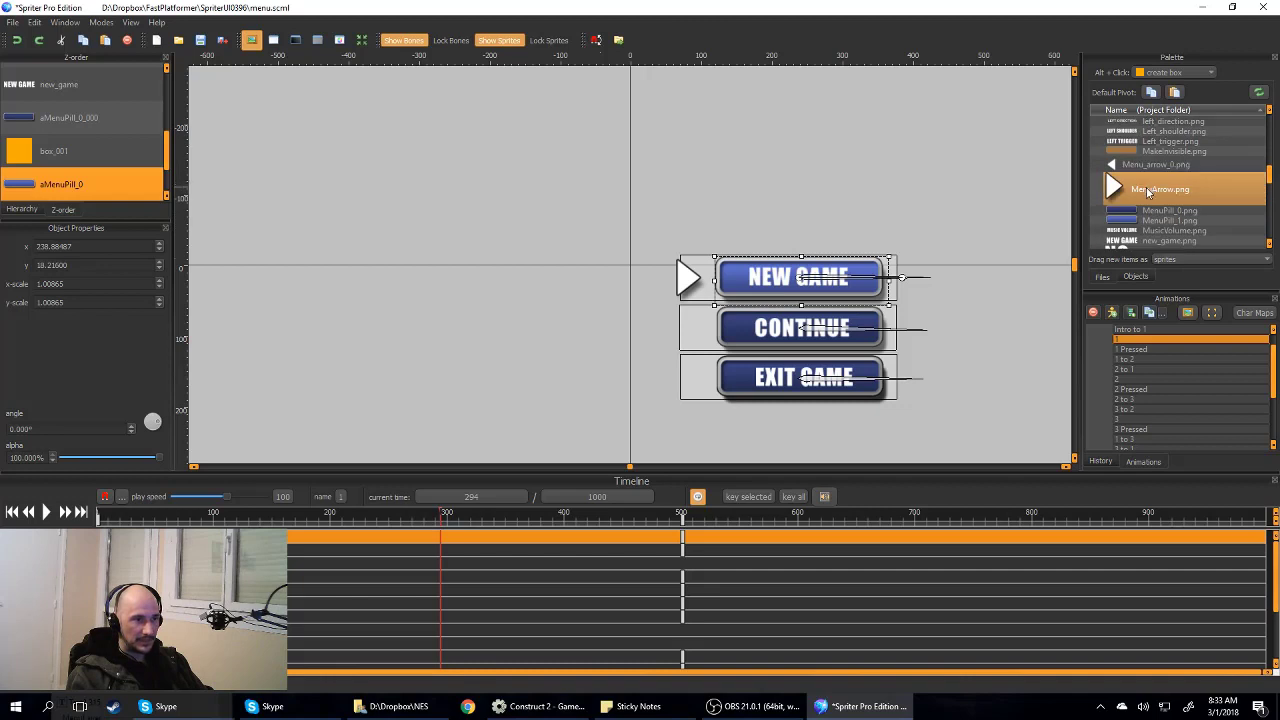
left_click(1166, 221)
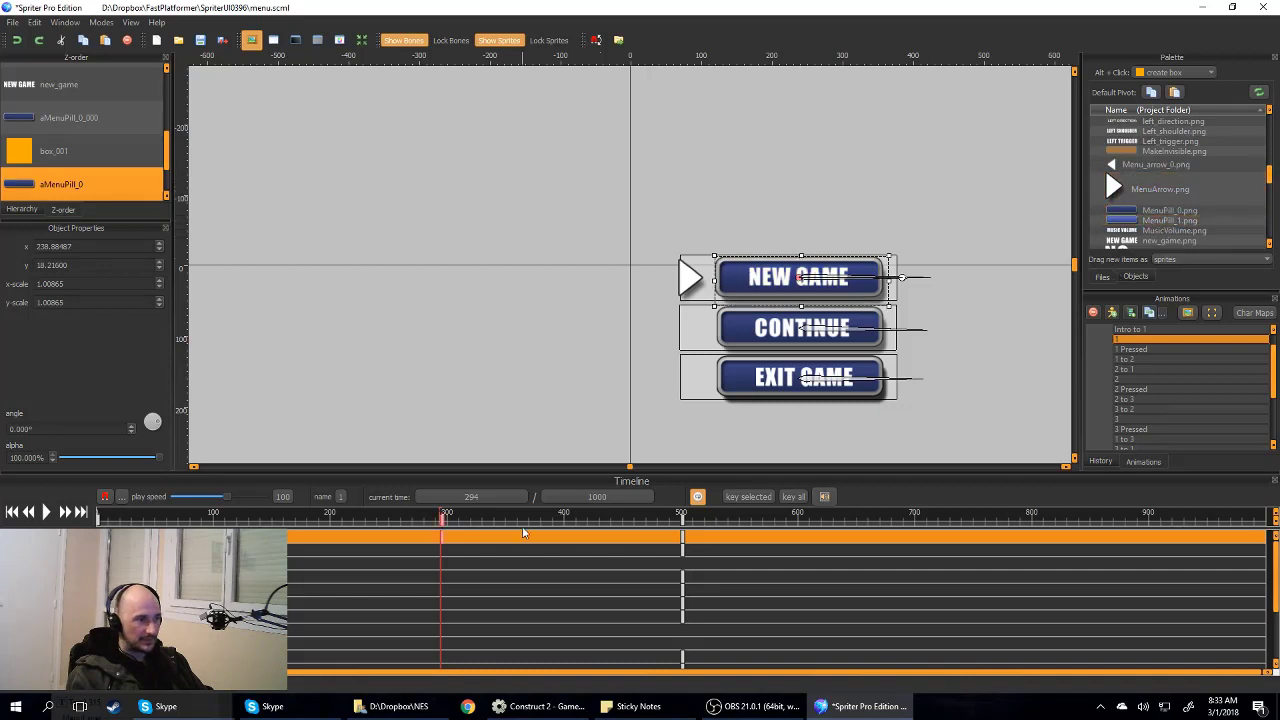
Step: Swap the NEW GAME pill's image to MenuPill_0.png at about time 750, and play the animation to check the colour changes
left_click(682, 515)
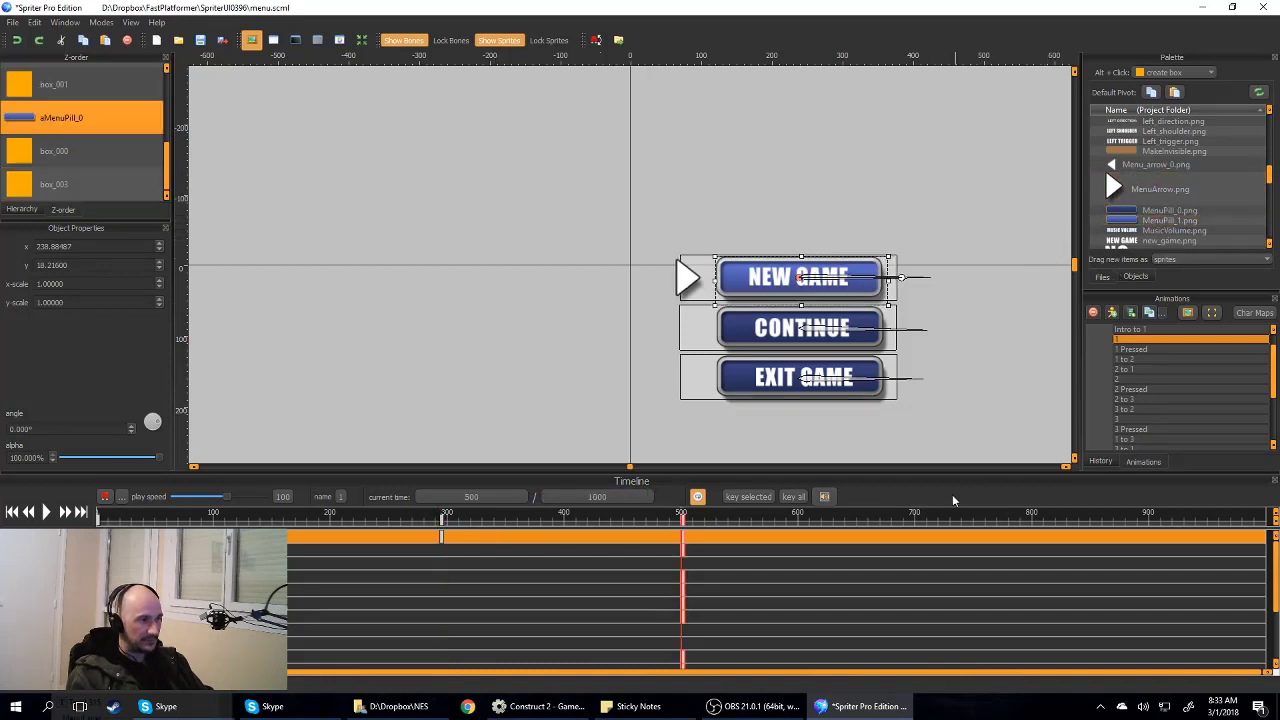
left_click(968, 515)
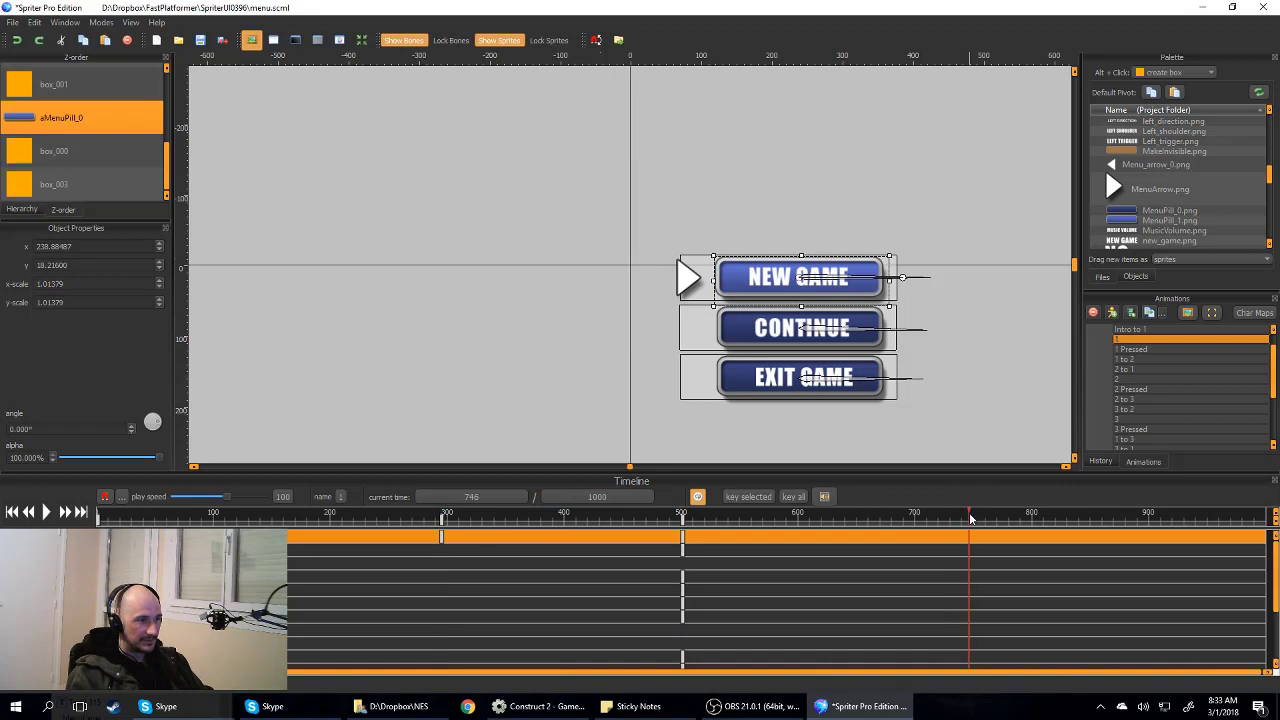
left_click(1173, 221)
left_click(47, 512)
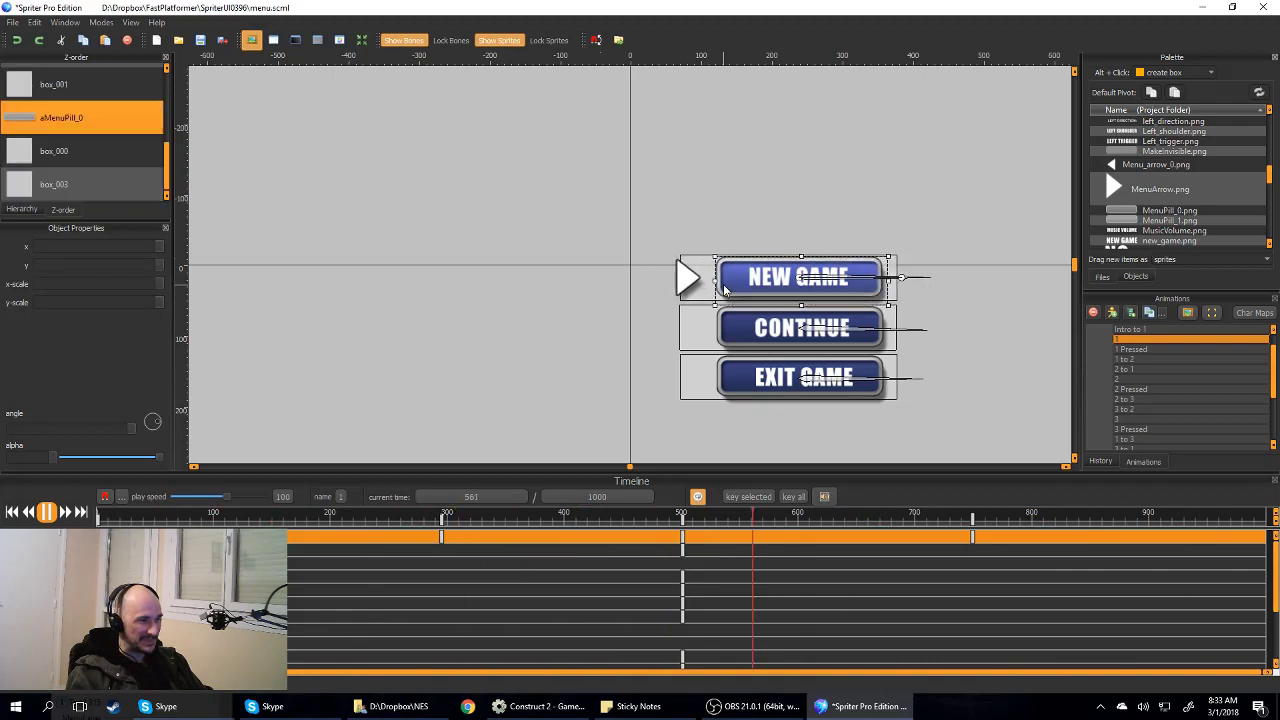
key("space")
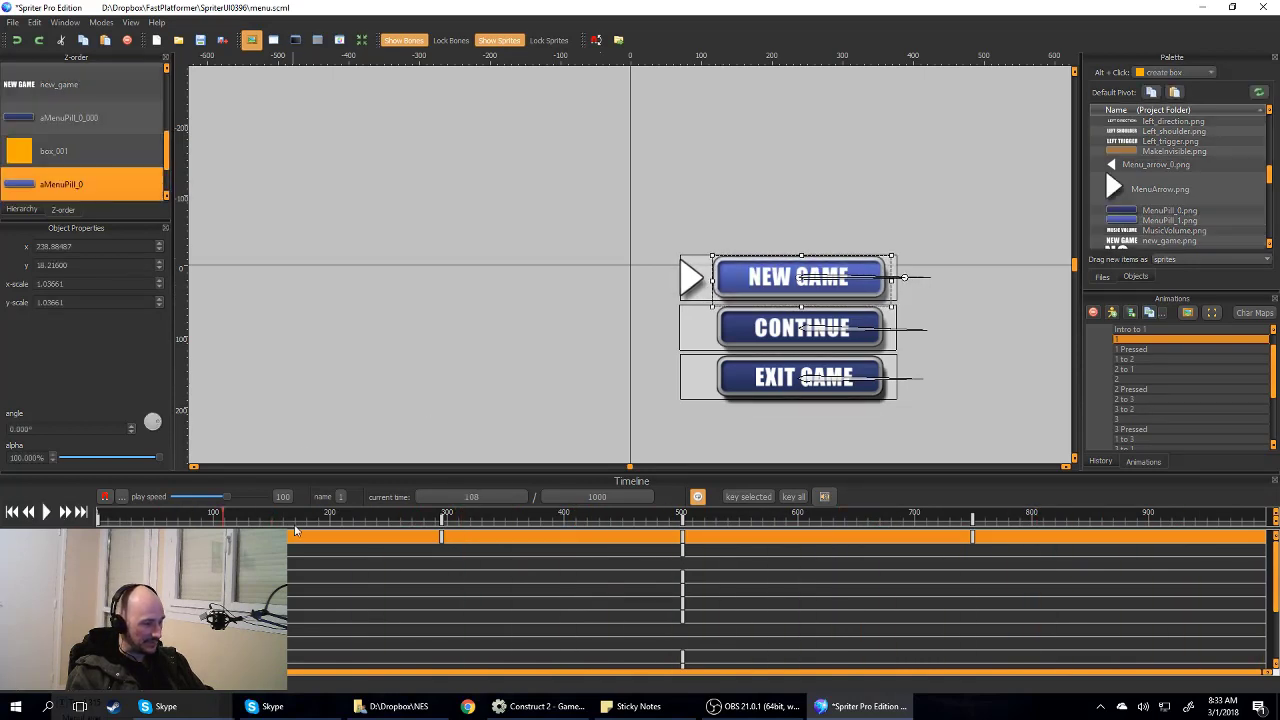
Step: Rotate the NEW GAME text to about 354.5° at time 500 and about 4.5° at time 0, and play the animation
key("ctrl+Right")
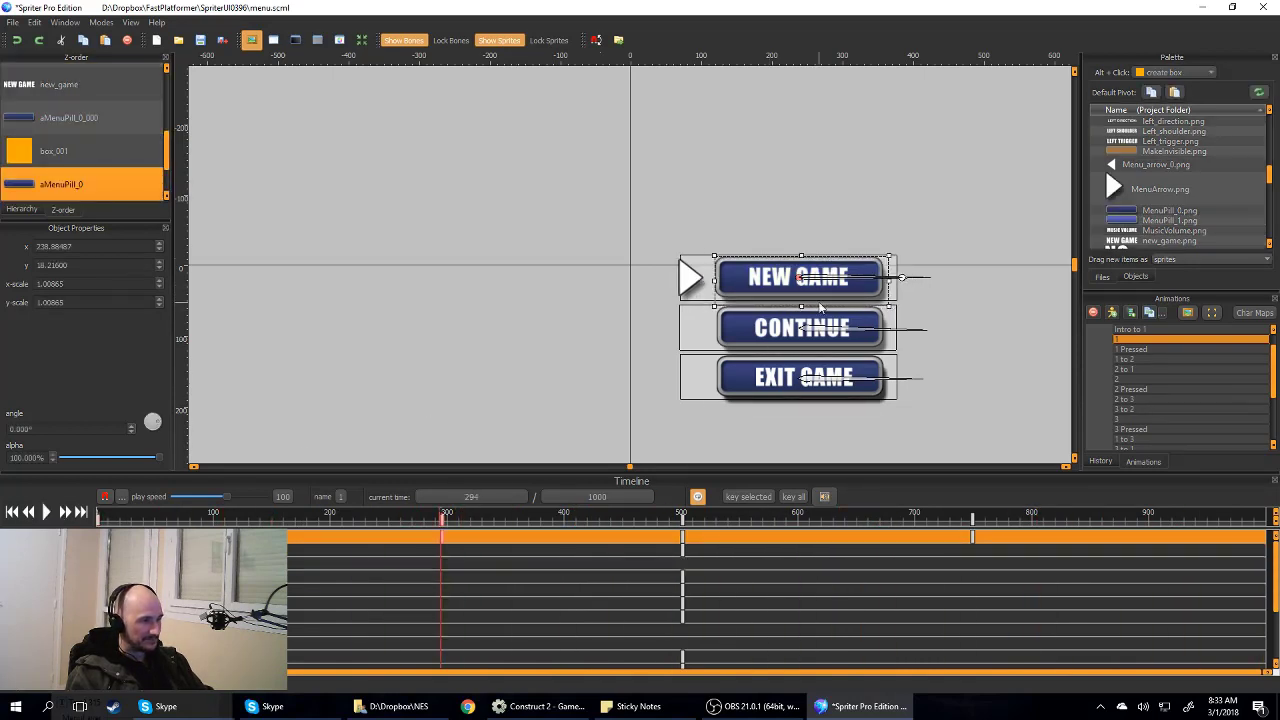
key("ctrl+Right")
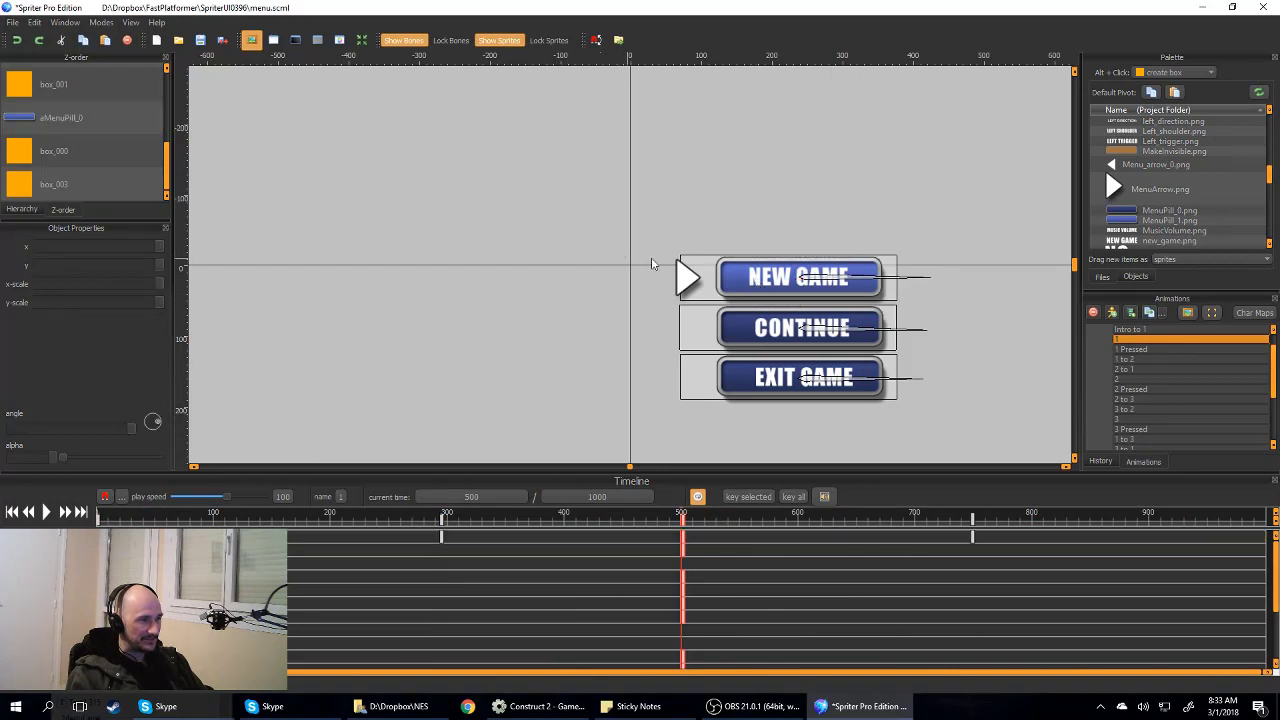
left_click(860, 280)
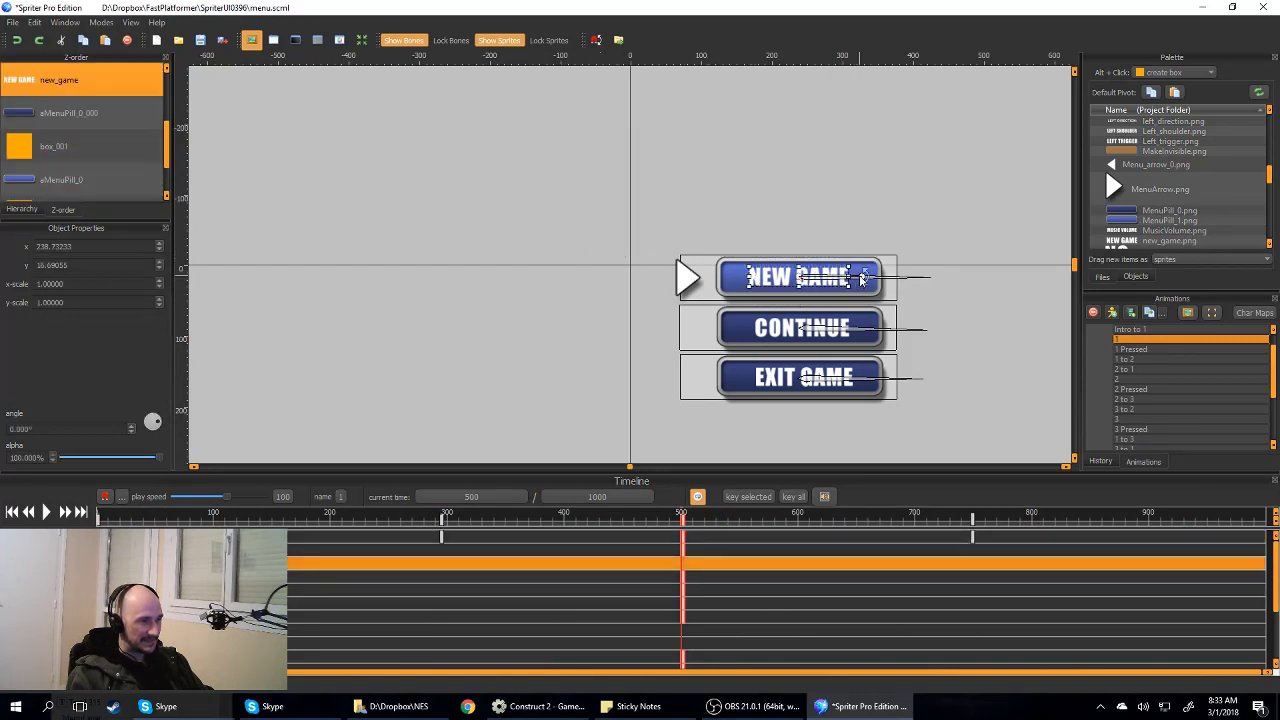
left_click_drag(862, 280, 866, 286)
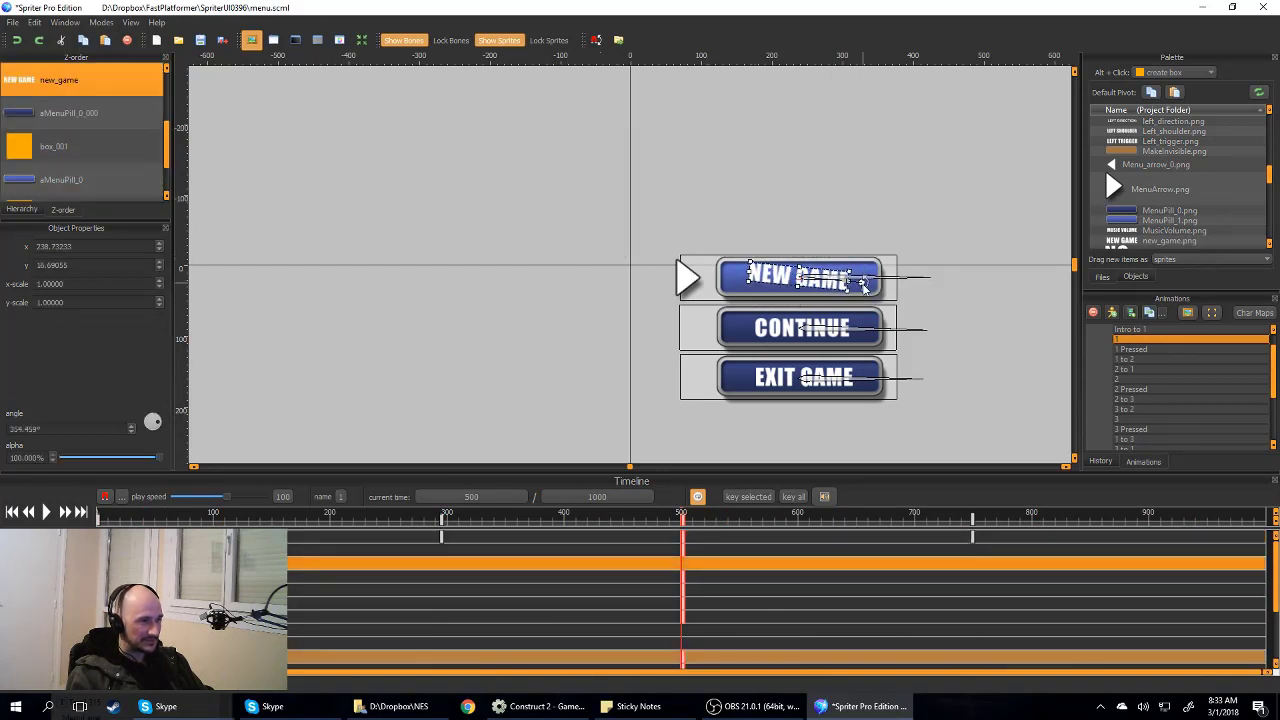
key("ctrl+Left")
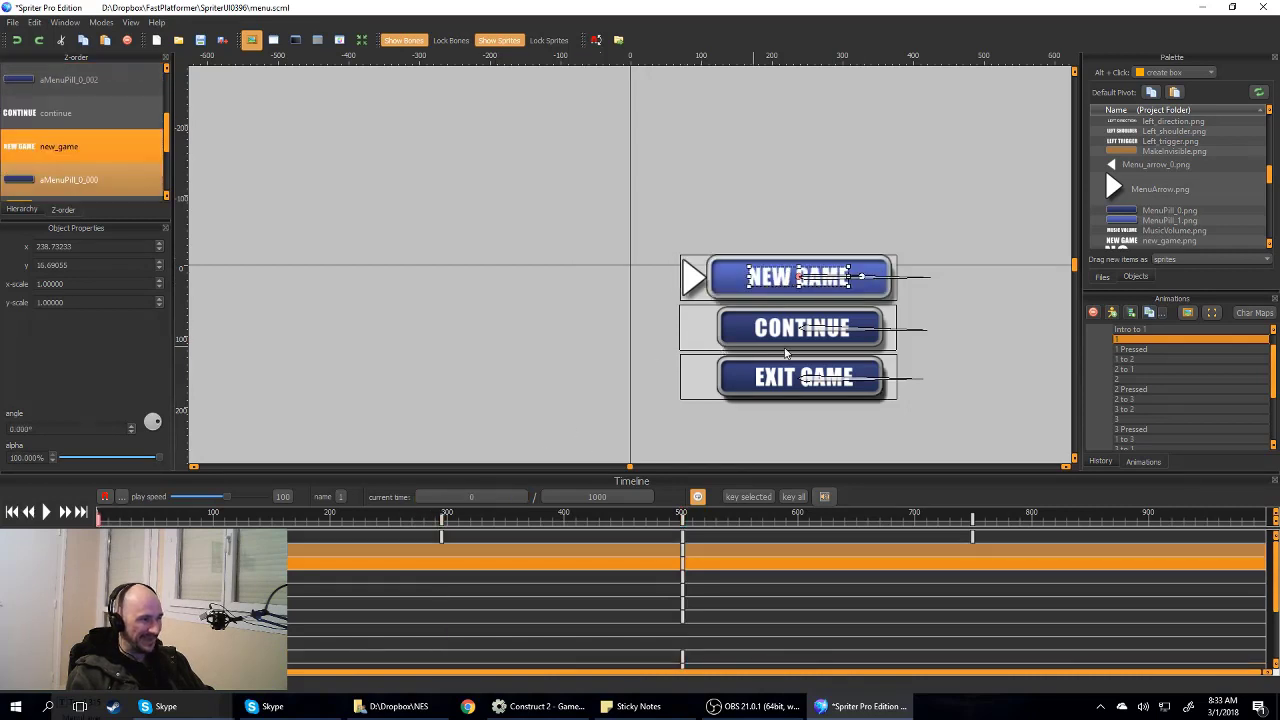
key("ctrl+Left")
left_click_drag(866, 281, 865, 278)
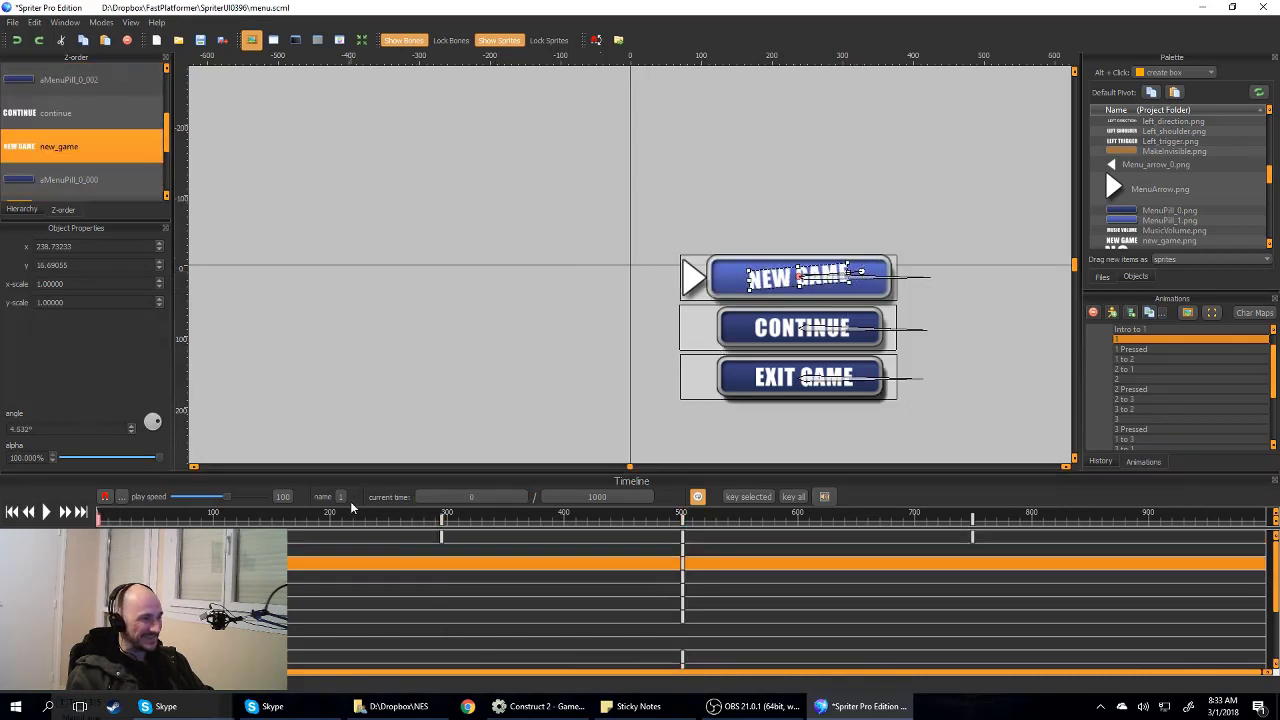
left_click(285, 445)
left_click(46, 512)
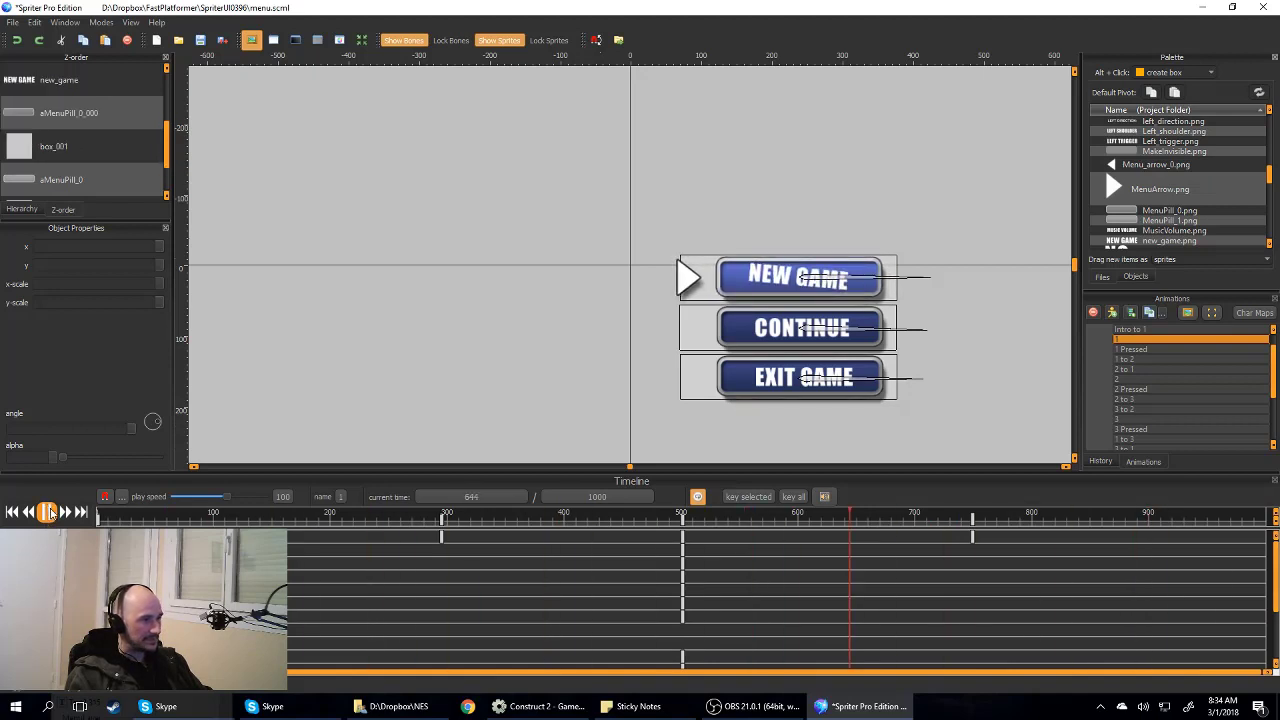
left_click(47, 512)
scroll(879, 190, "down", 3)
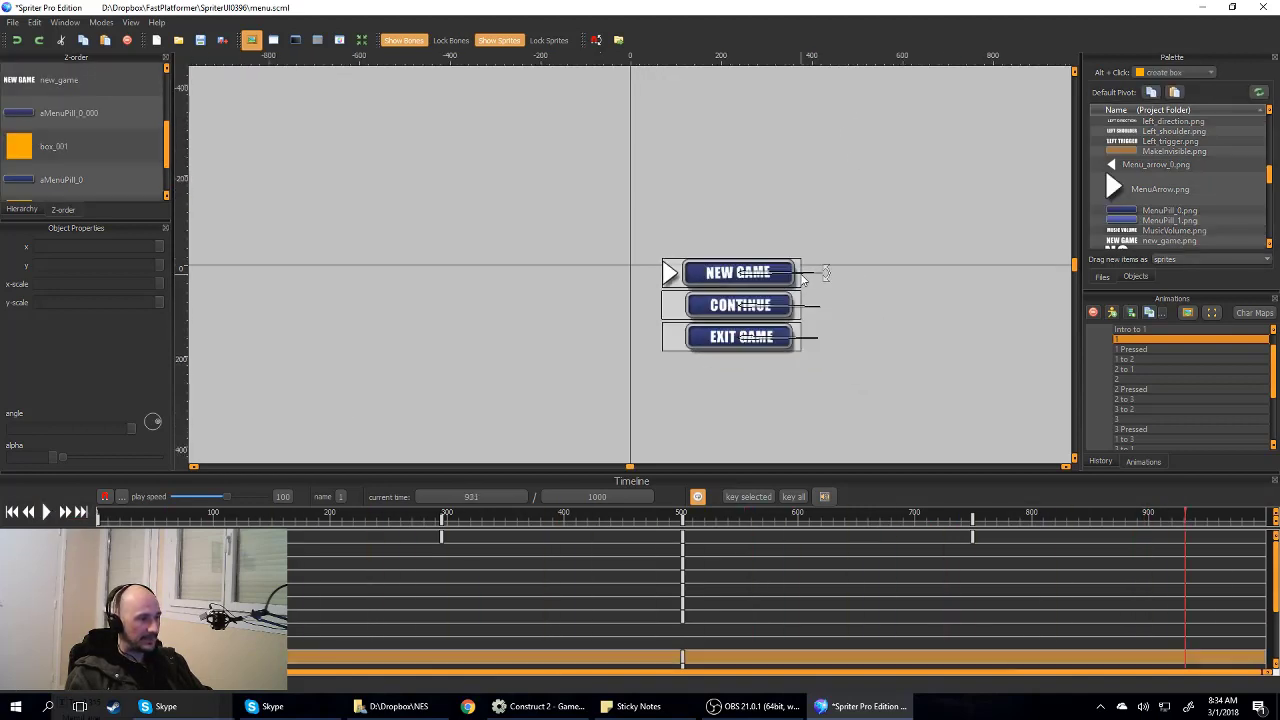
scroll(1155, 183, "down", 8)
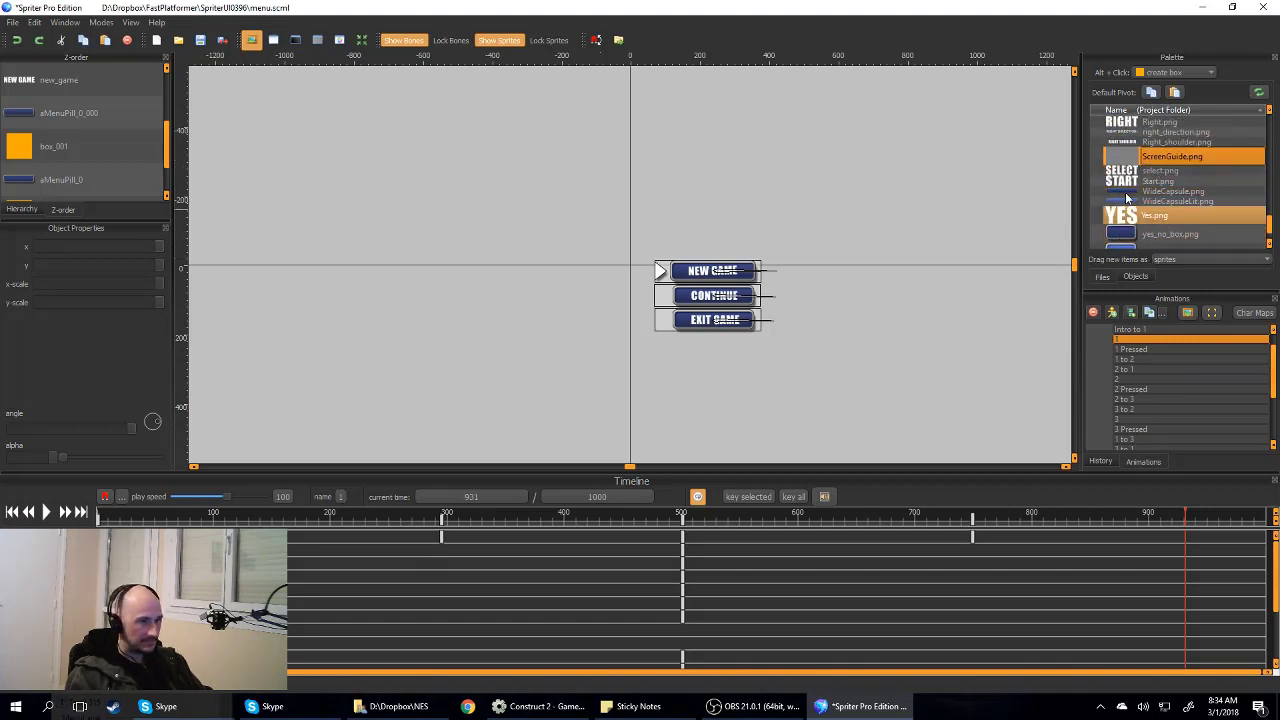
left_click_drag(1124, 164, 632, 261)
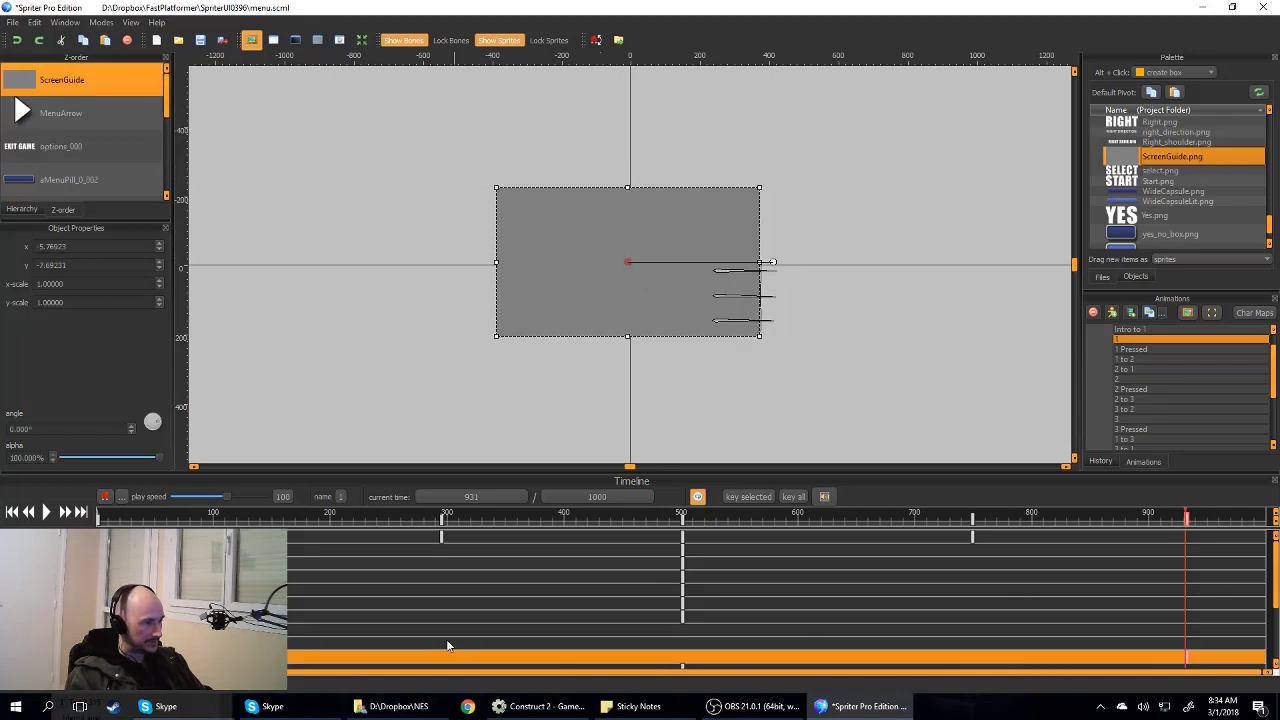
left_click(403, 351)
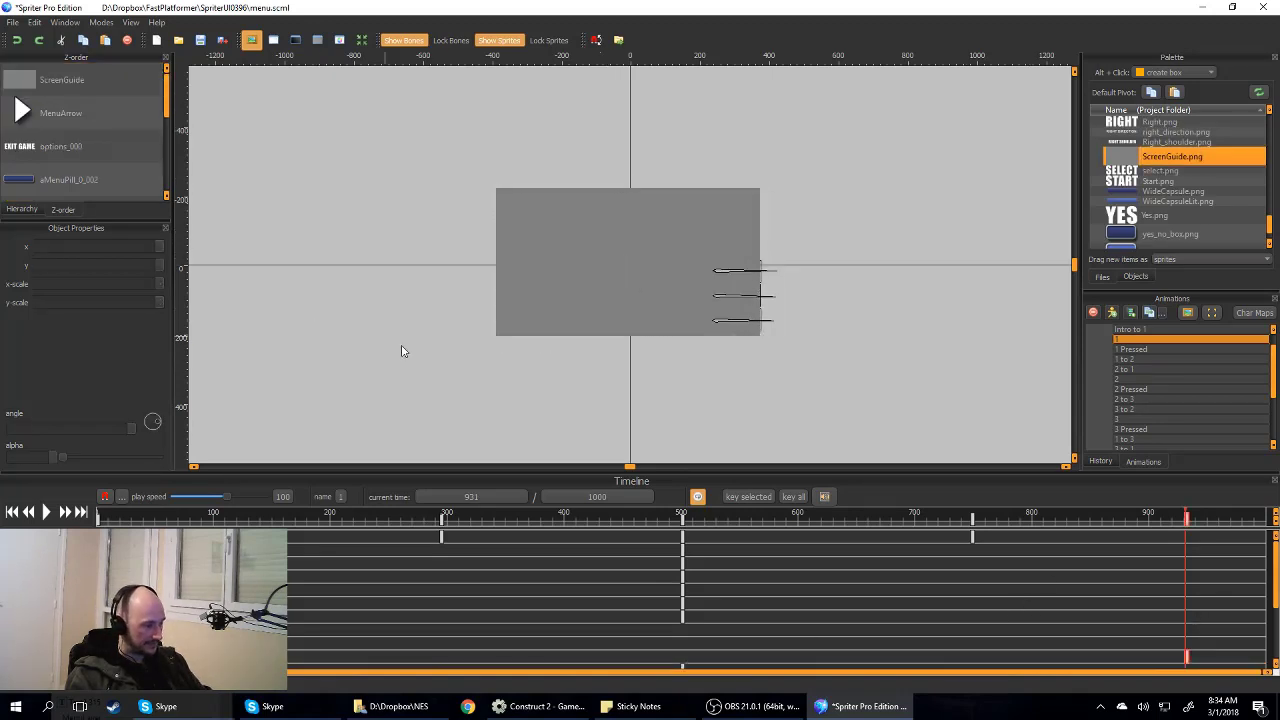
key("ctrl+z")
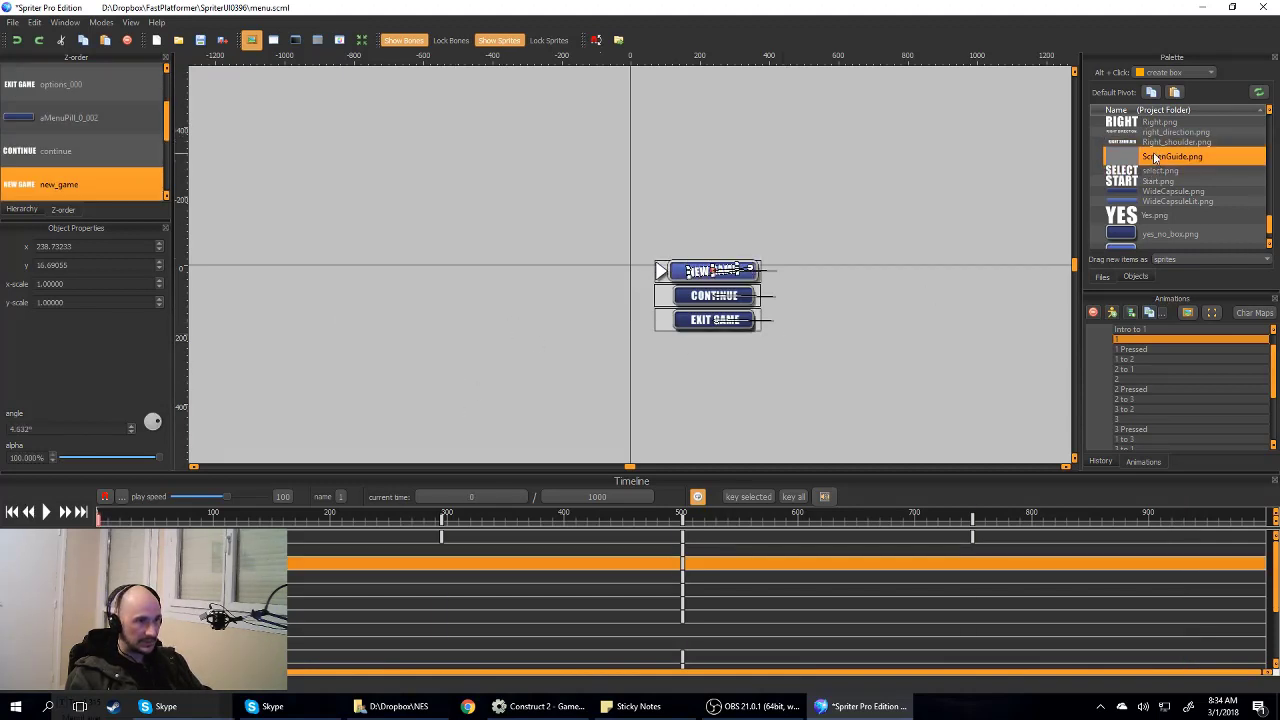
Step: Place ScreenGuide.png on the canvas at x 0, y 0 at time 0, behind all the menu sprites
left_click_drag(1172, 157, 638, 268)
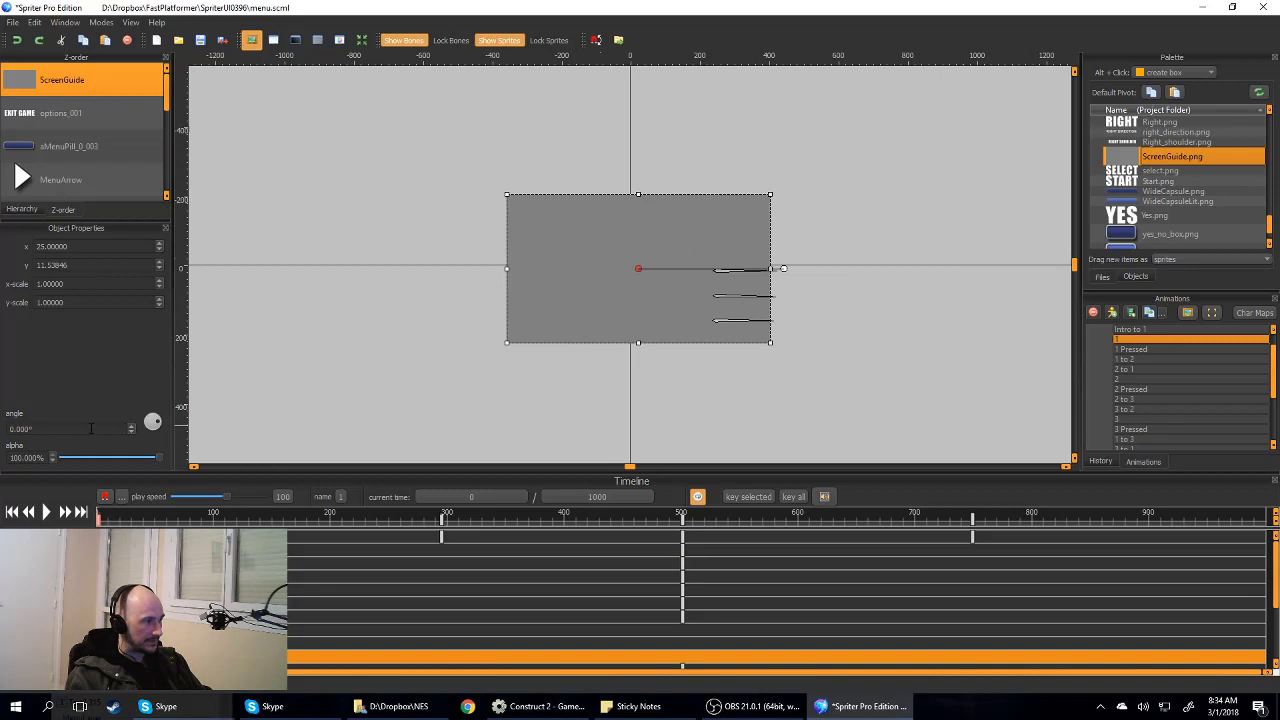
left_click(91, 246)
type("0")
left_click(160, 266)
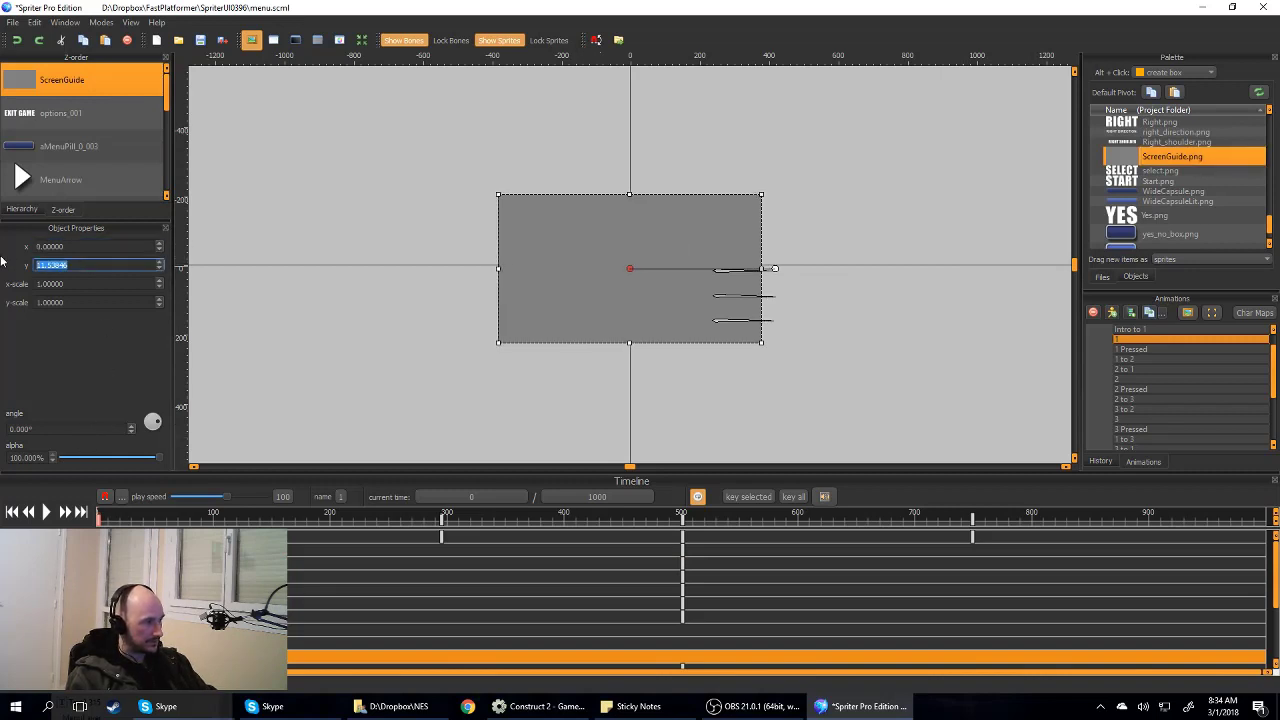
type("0")
left_click(600, 218)
key("ctrl+shift+Down")
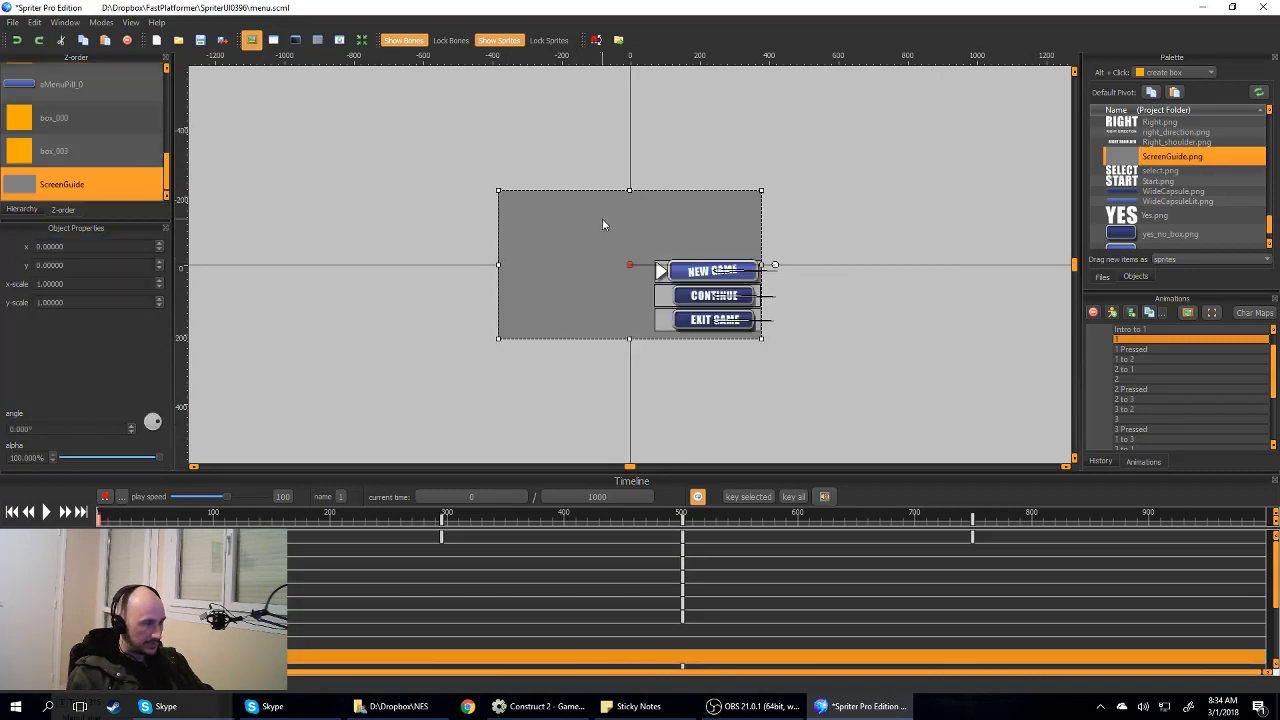
Step: Place the Yes.png sprite inside the screen guide's upper-right corner, at about x 338, y -183
scroll(1163, 205, "down", 1)
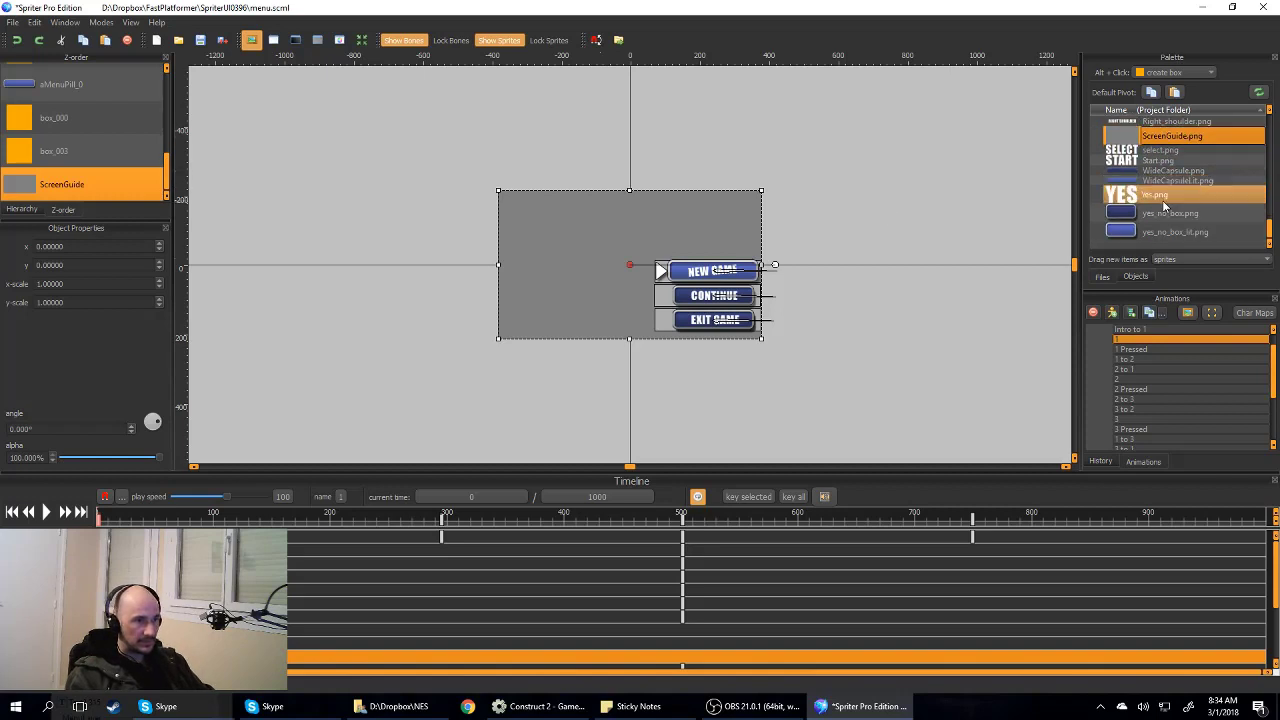
left_click(1128, 196)
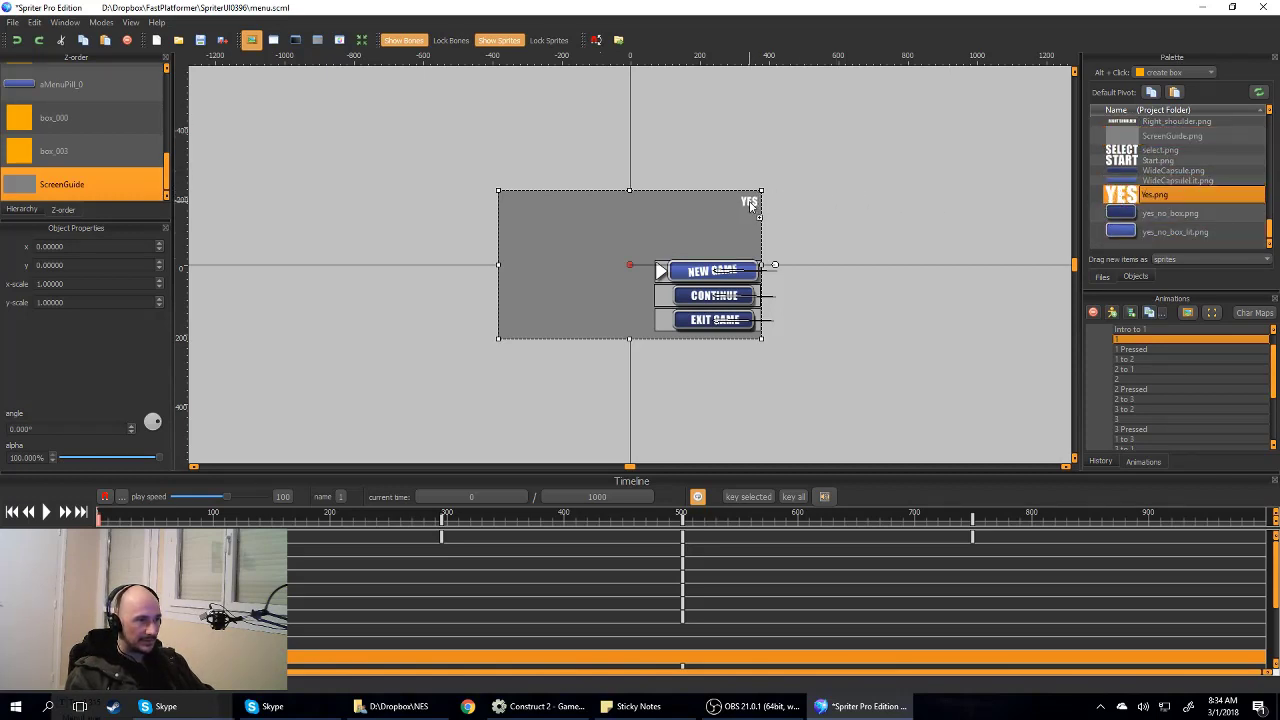
left_click_drag(748, 205, 748, 203)
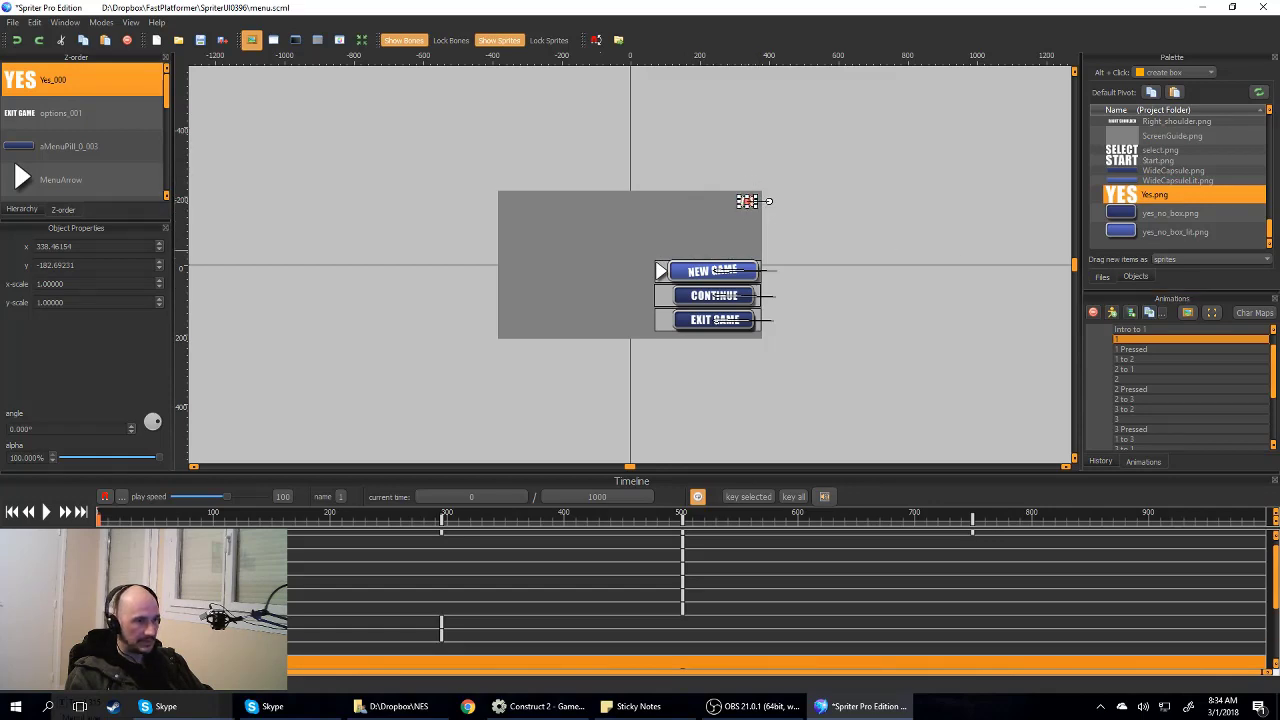
Step: Create a new character map and name it French
left_click(1250, 313)
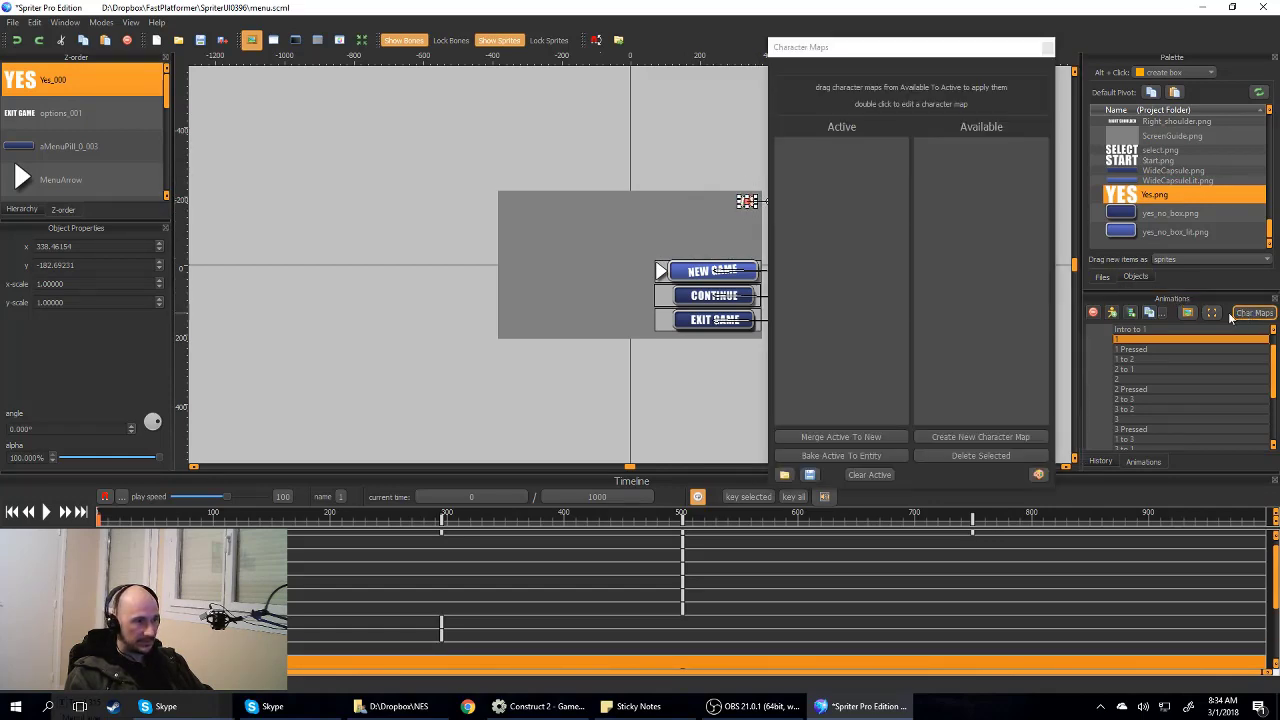
left_click(962, 437)
triple_click(867, 44)
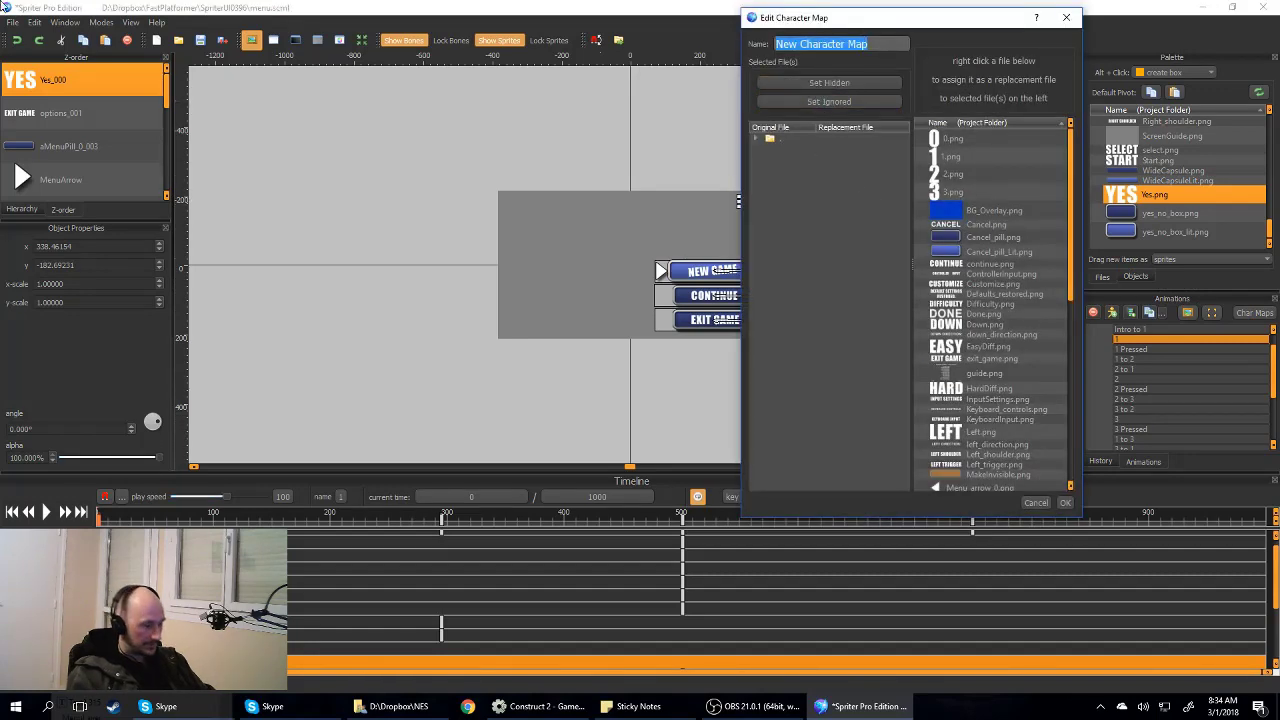
type("Fi")
type("ench")
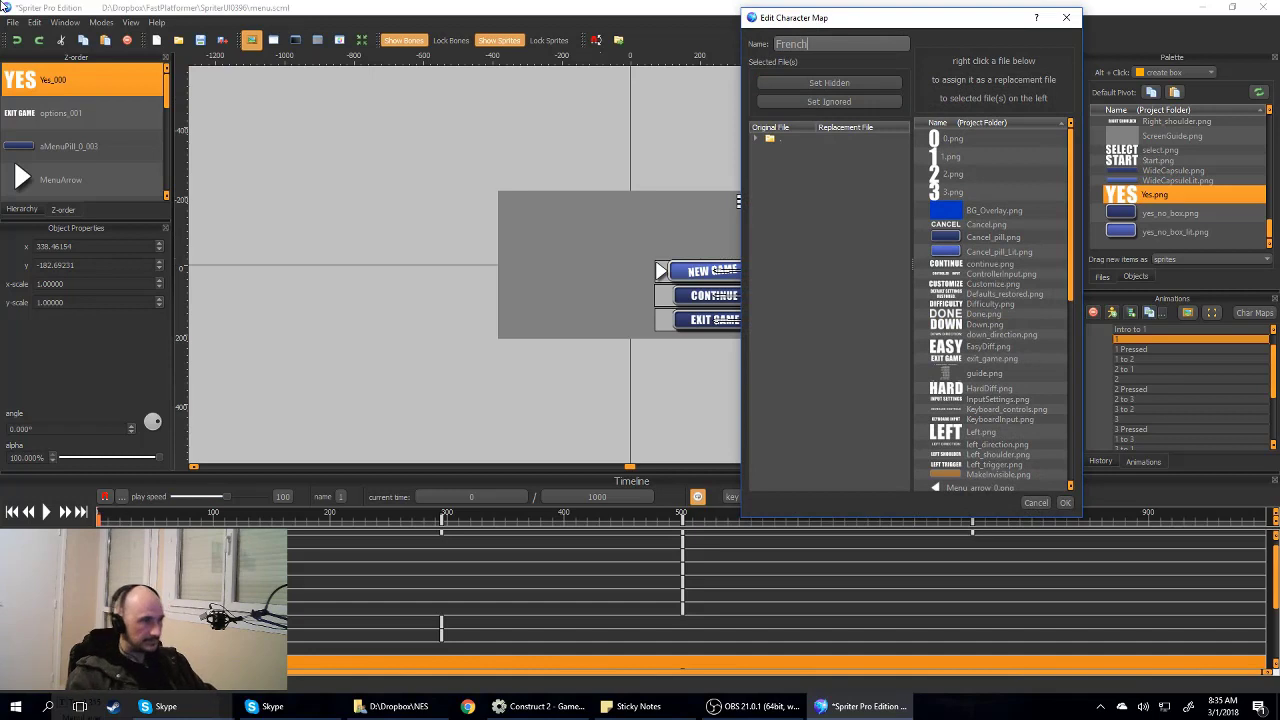
Step: Try to assign No.png as the replacement for Yes.png in the French character map, and save the map
left_click(768, 138)
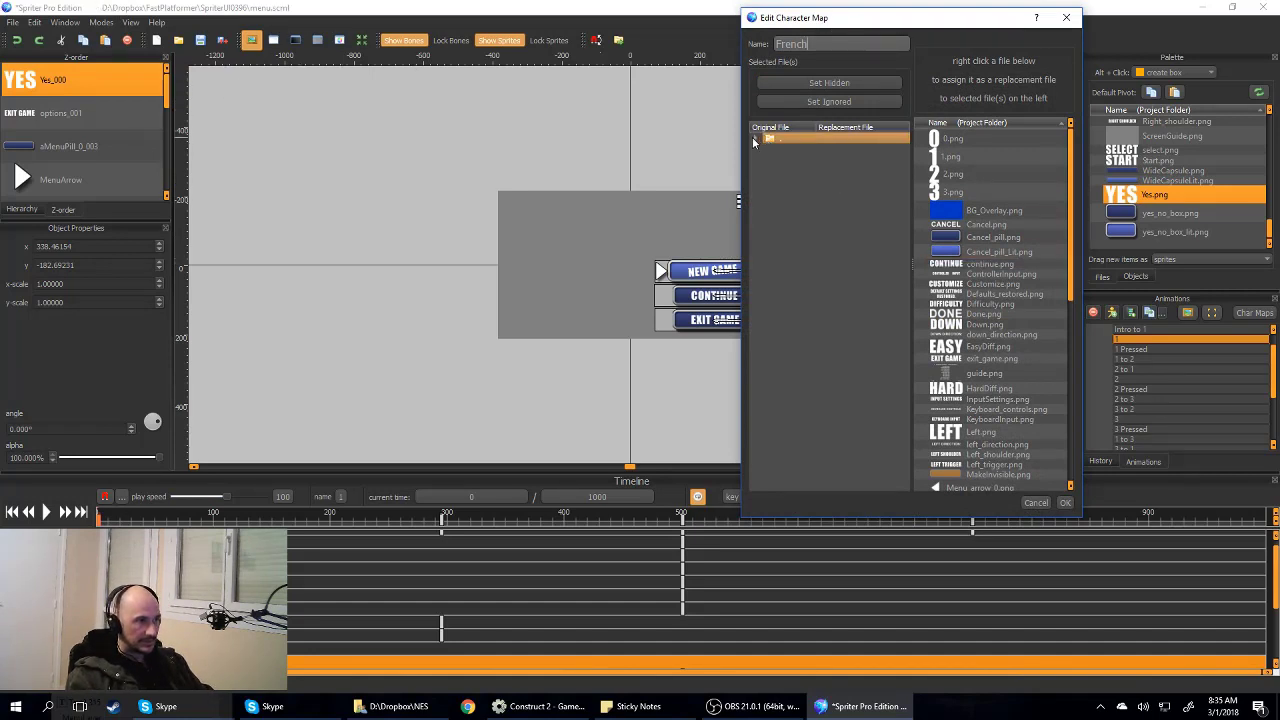
left_click(757, 138)
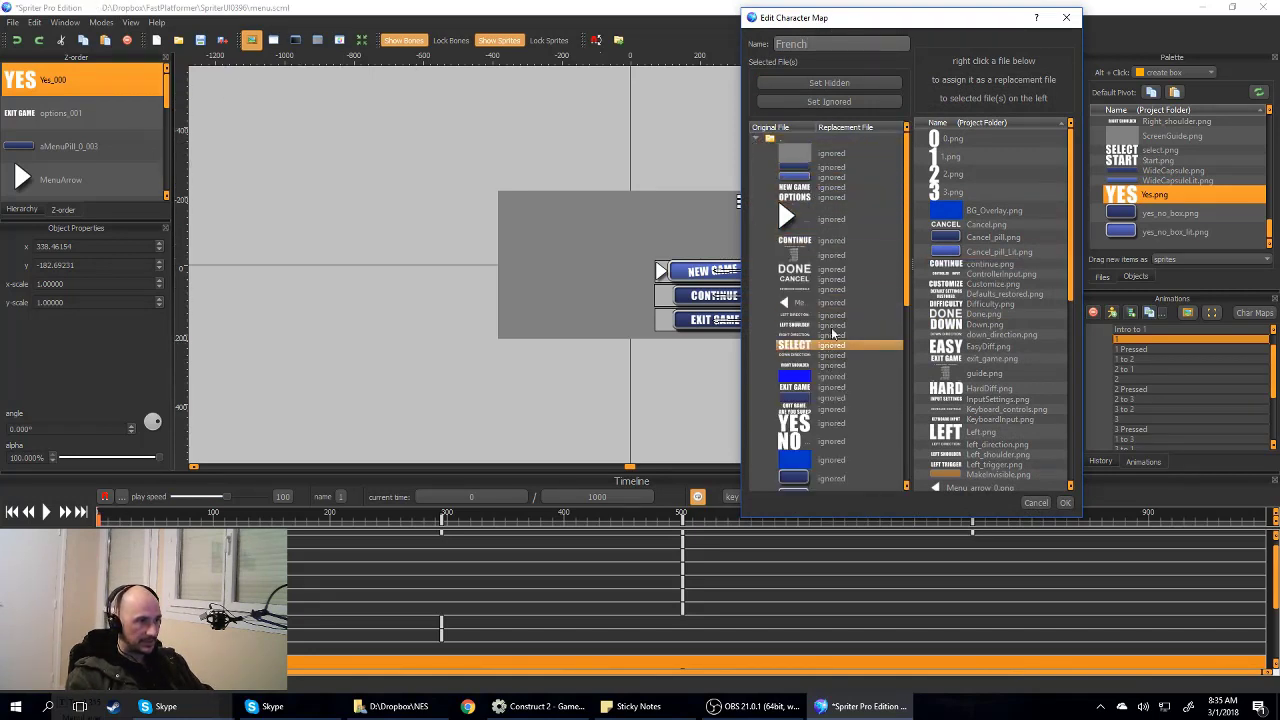
scroll(832, 320, "down", 3)
left_click(832, 292)
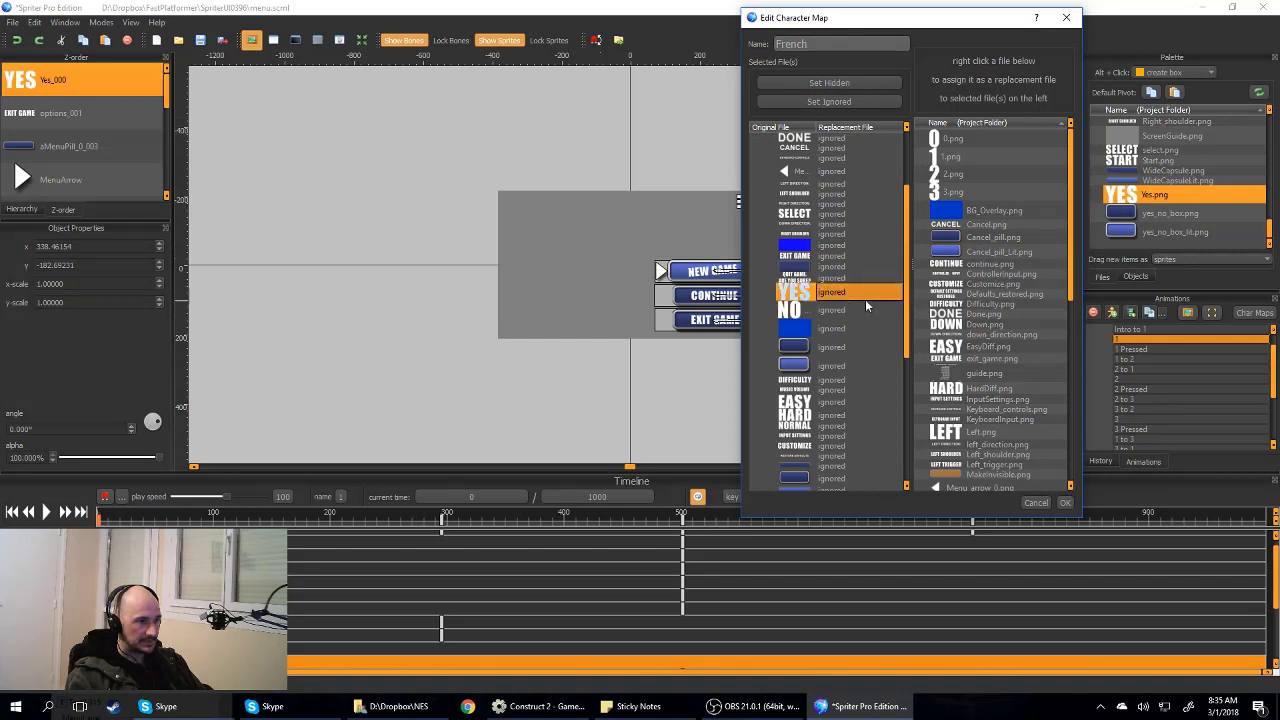
scroll(1046, 251, "down", 4)
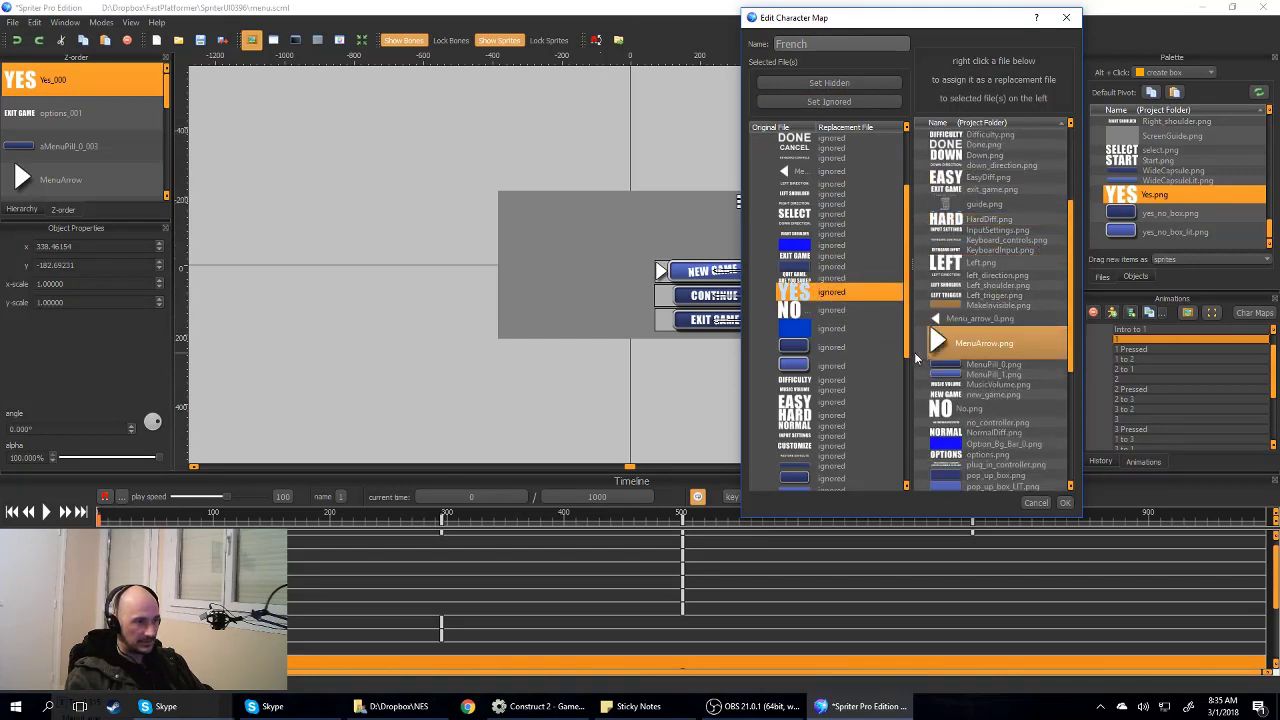
scroll(985, 262, "down", 1)
scroll(985, 262, "down", 3)
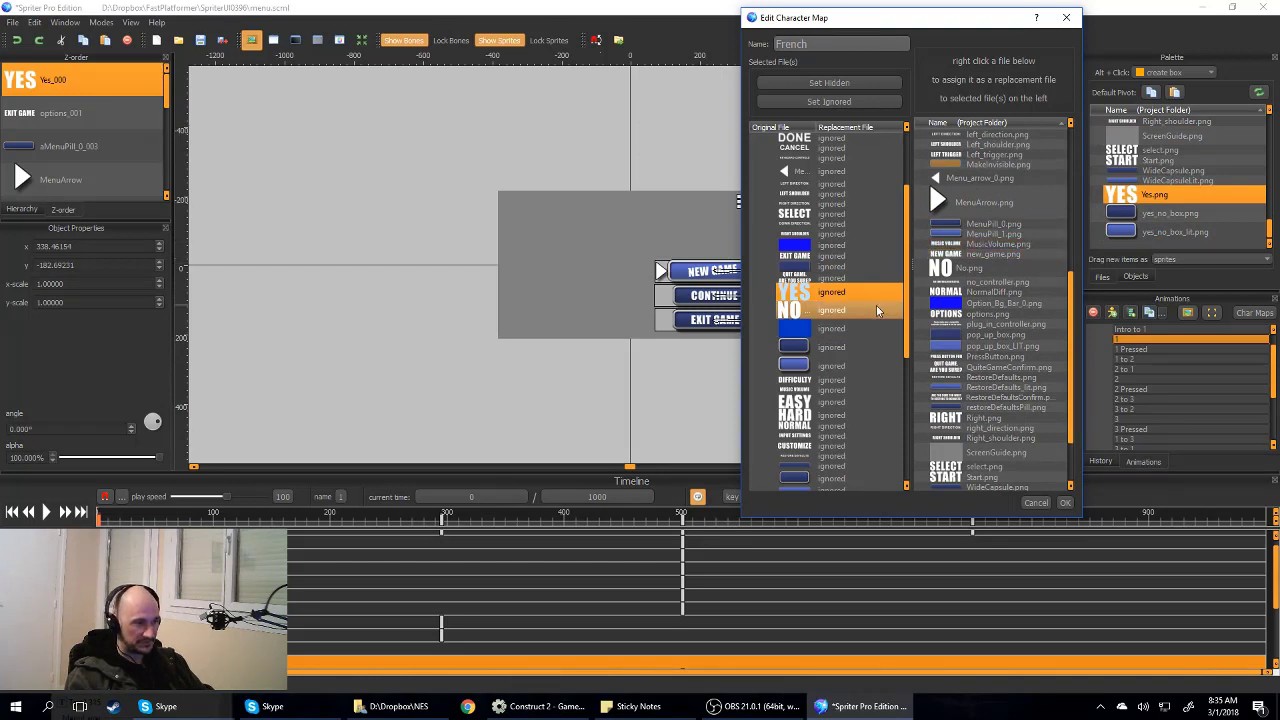
scroll(983, 341, "down", 3)
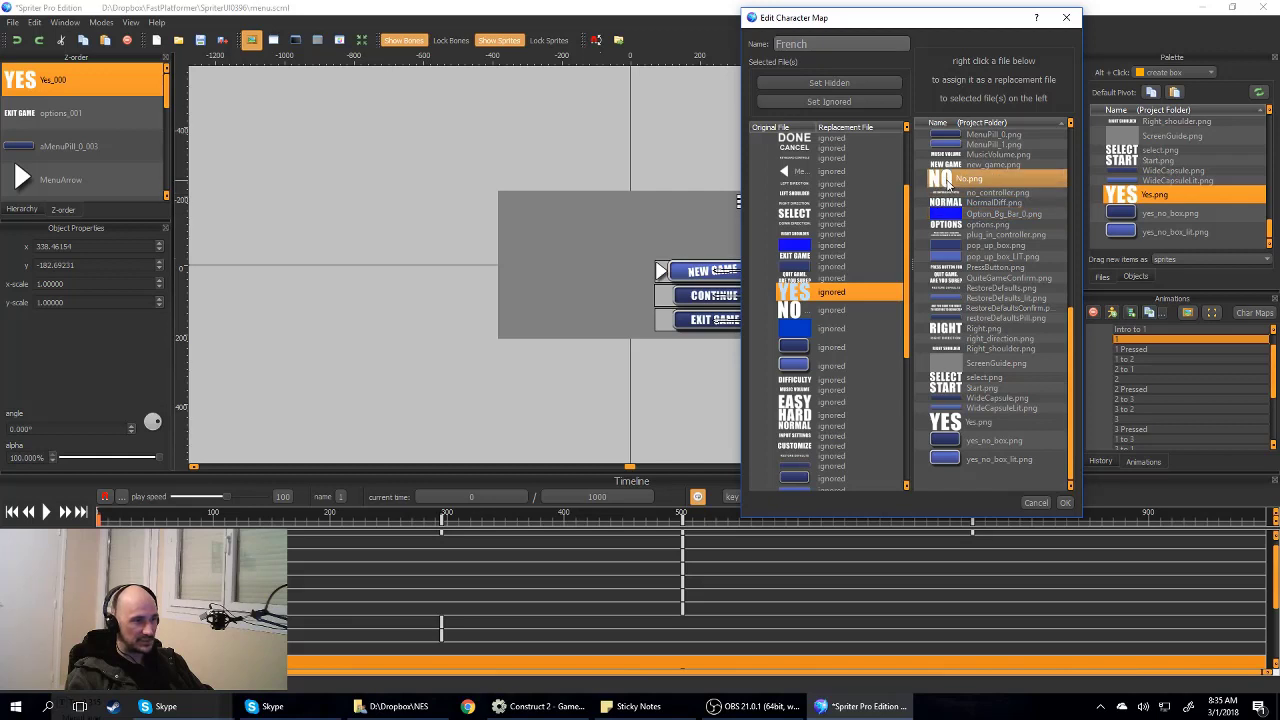
left_click(947, 180)
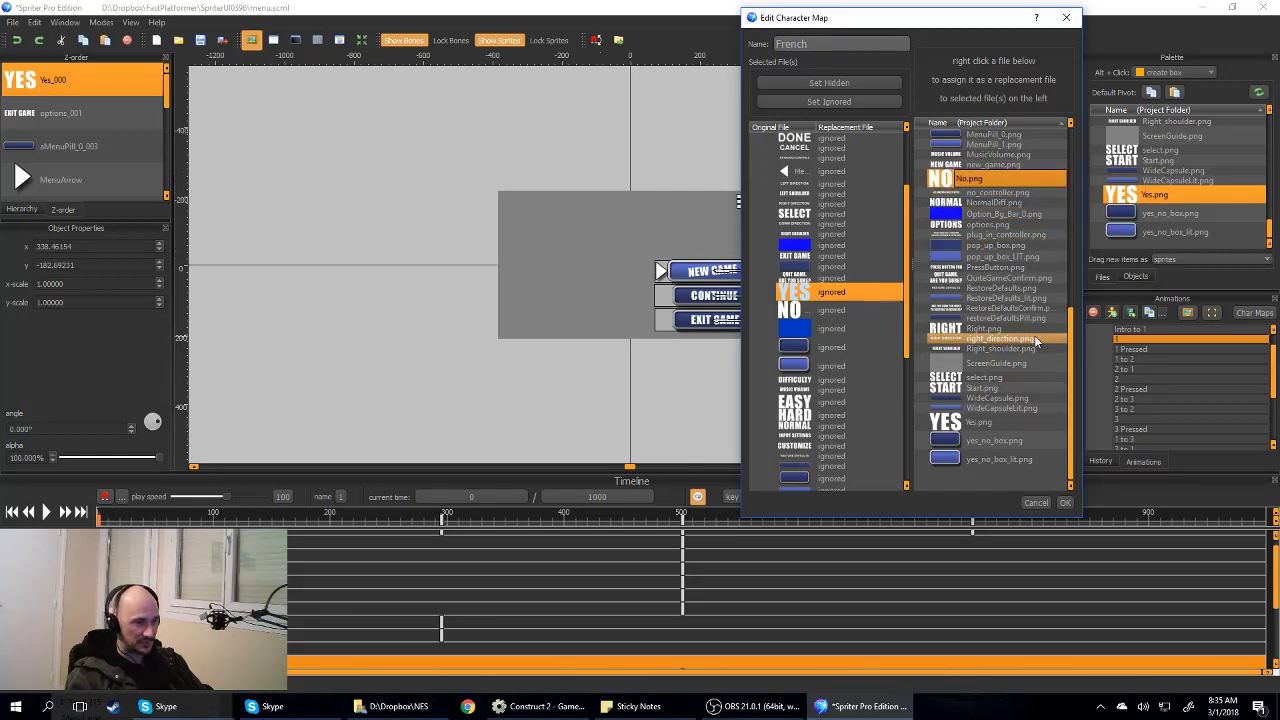
left_click(1066, 504)
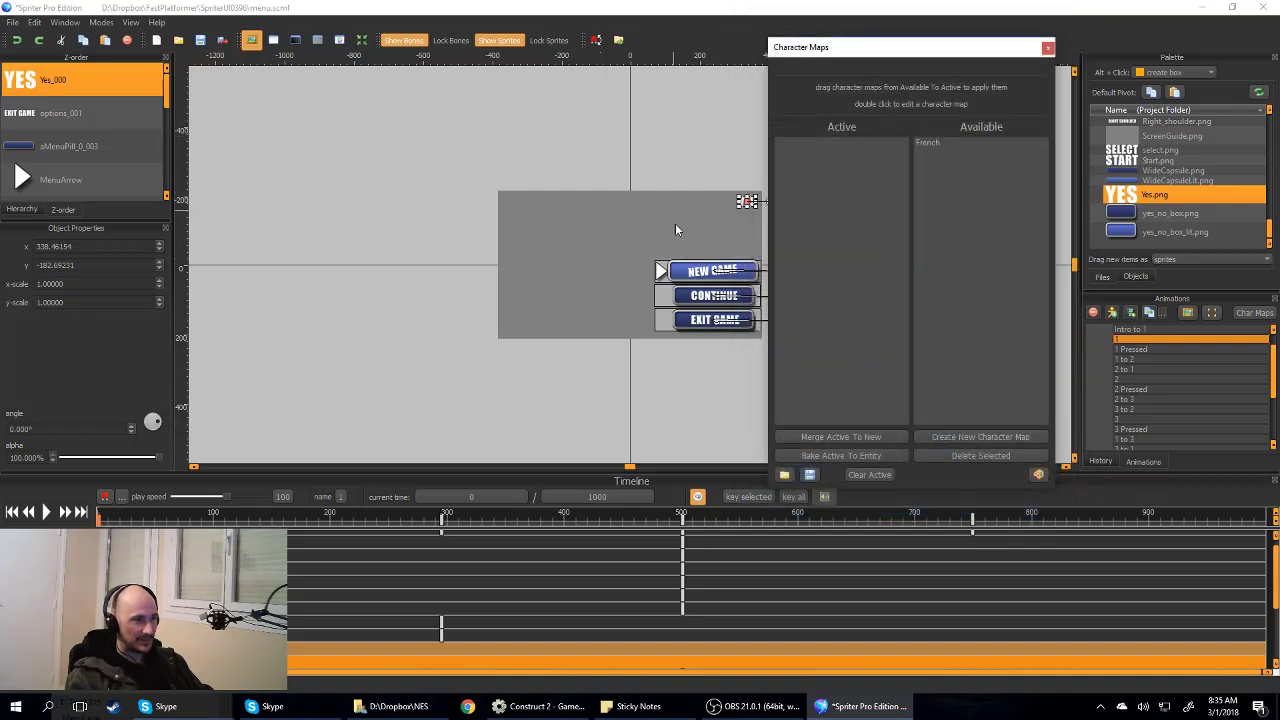
Step: Activate the French character map to check the Yes sprite on the canvas, deactivate it and close the character maps
left_click(703, 201)
scroll(715, 210, "up", 2)
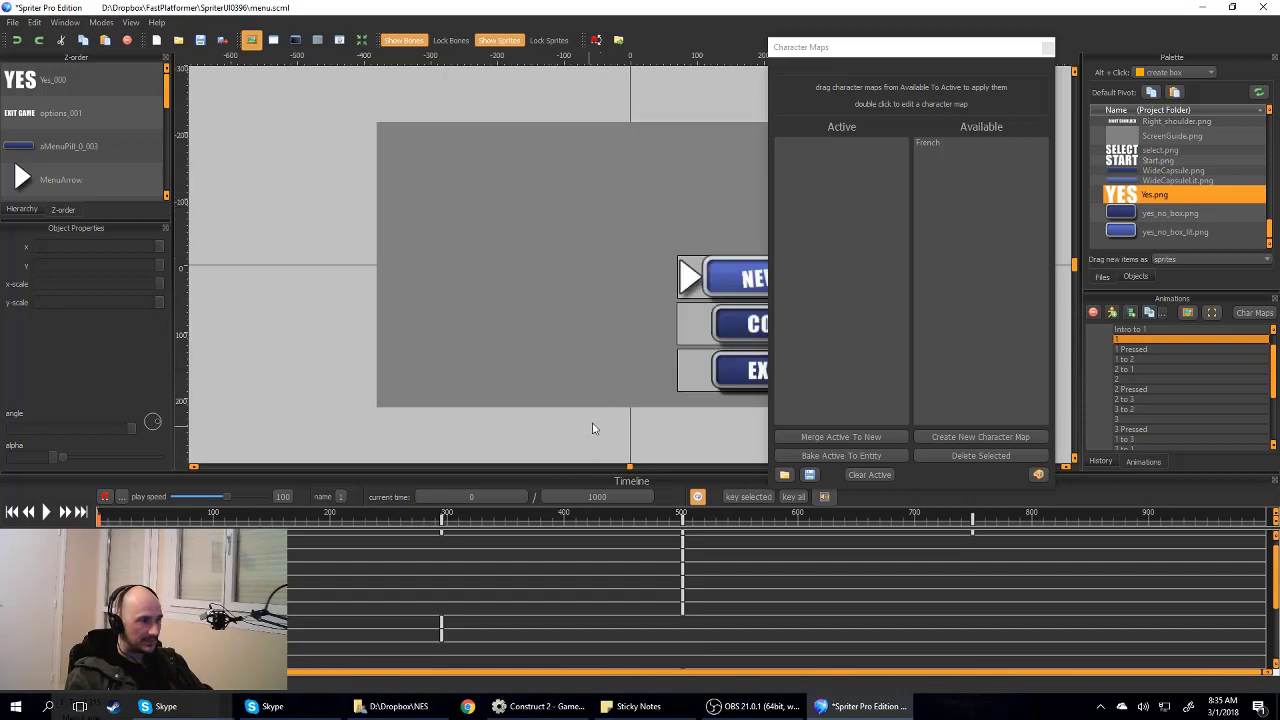
left_click_drag(894, 50, 1057, 118)
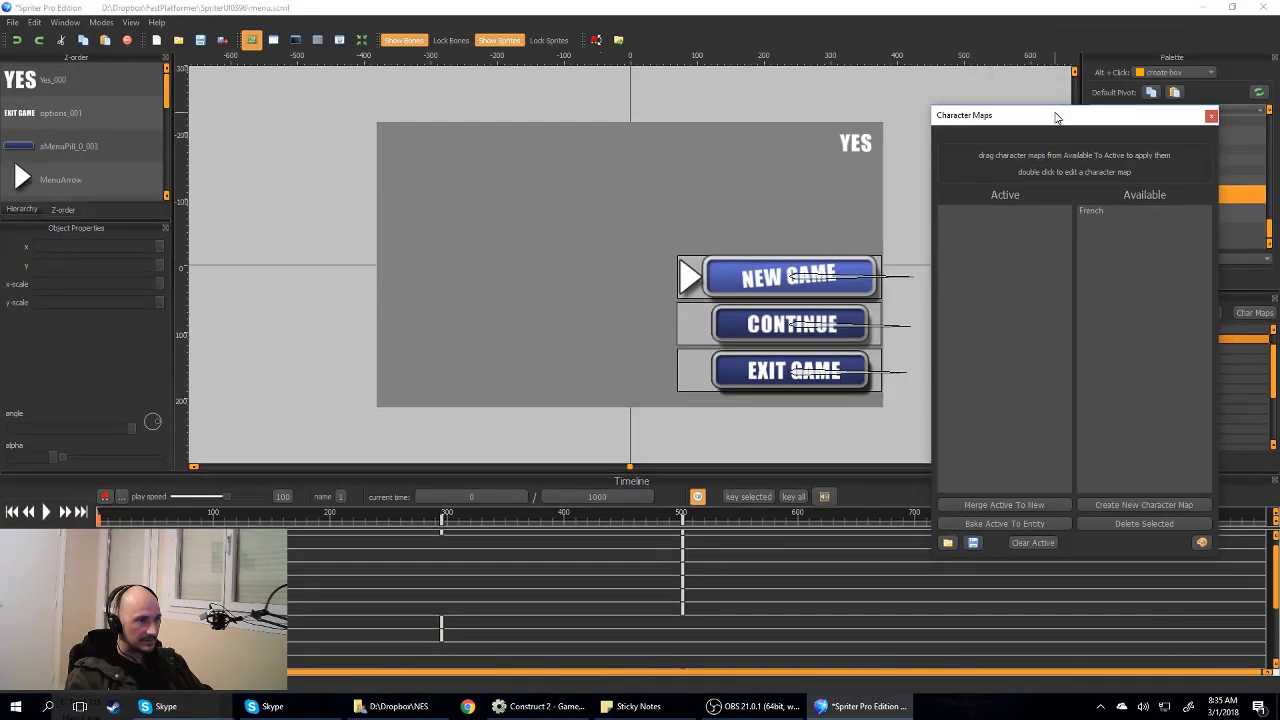
left_click(1091, 212)
left_click_drag(1091, 212, 977, 231)
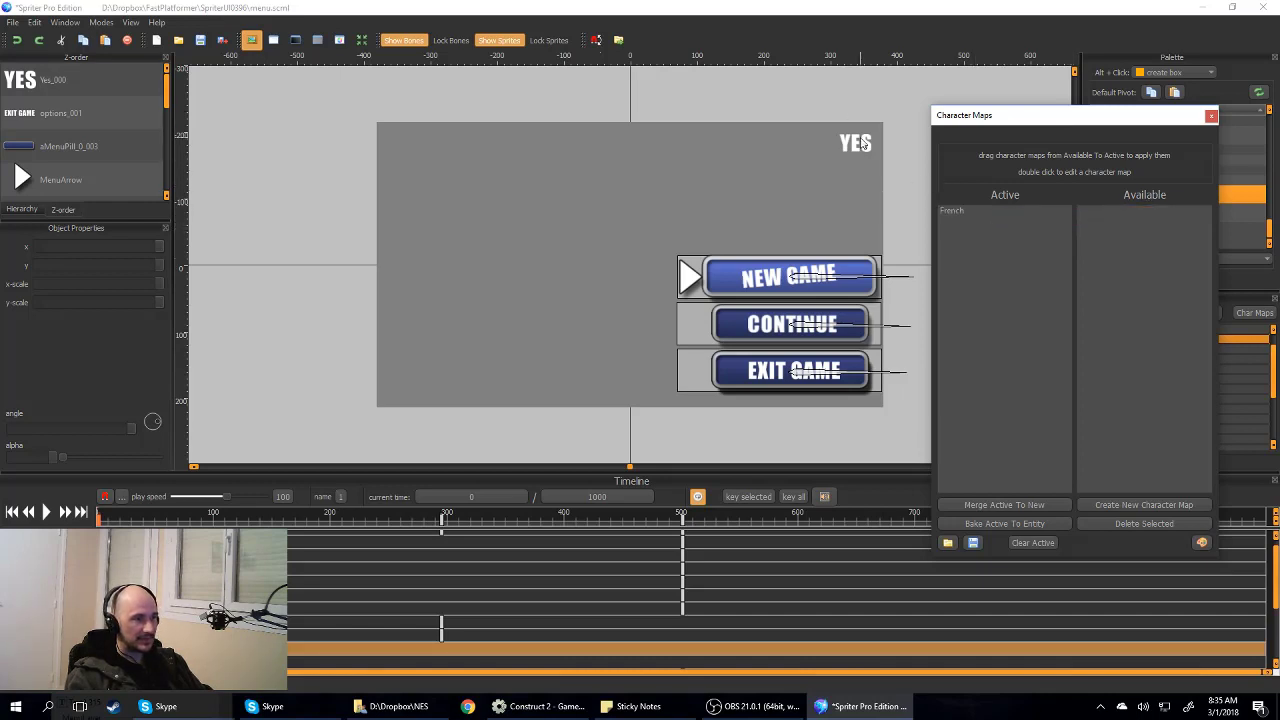
left_click_drag(956, 209, 1130, 227)
left_click(1210, 116)
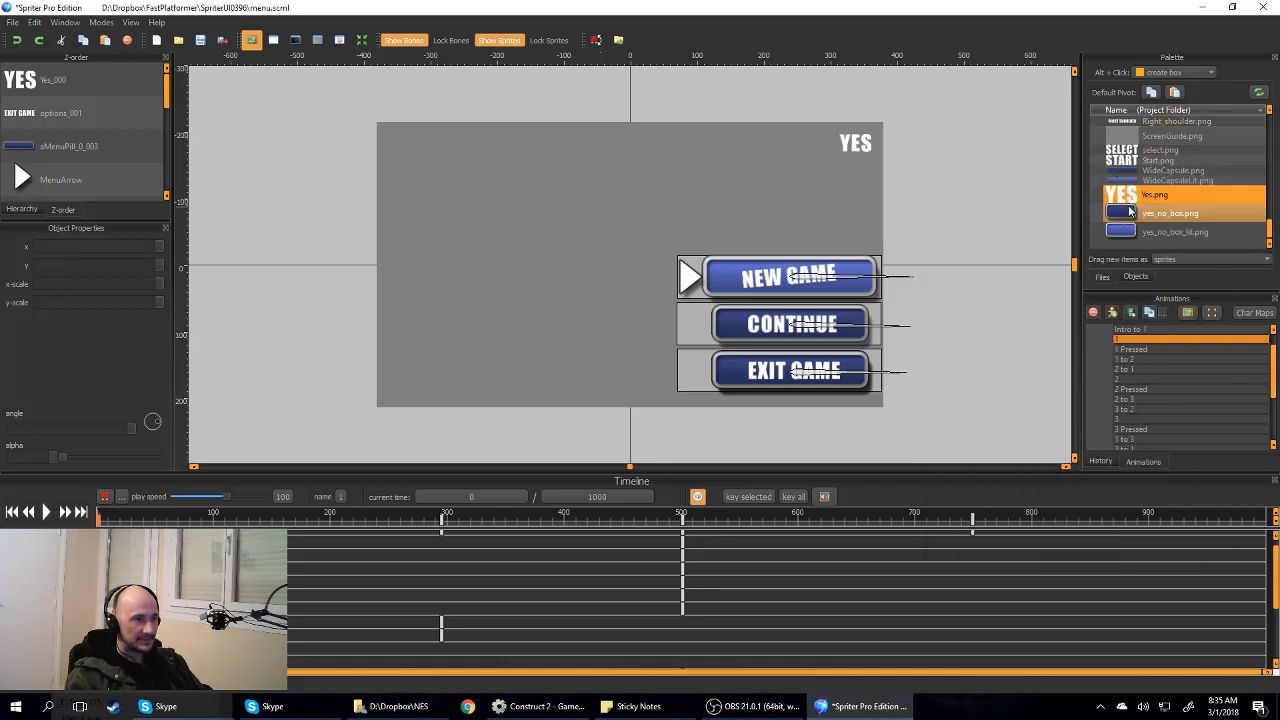
scroll(1148, 200, "down", 3)
scroll(1148, 200, "up", 5)
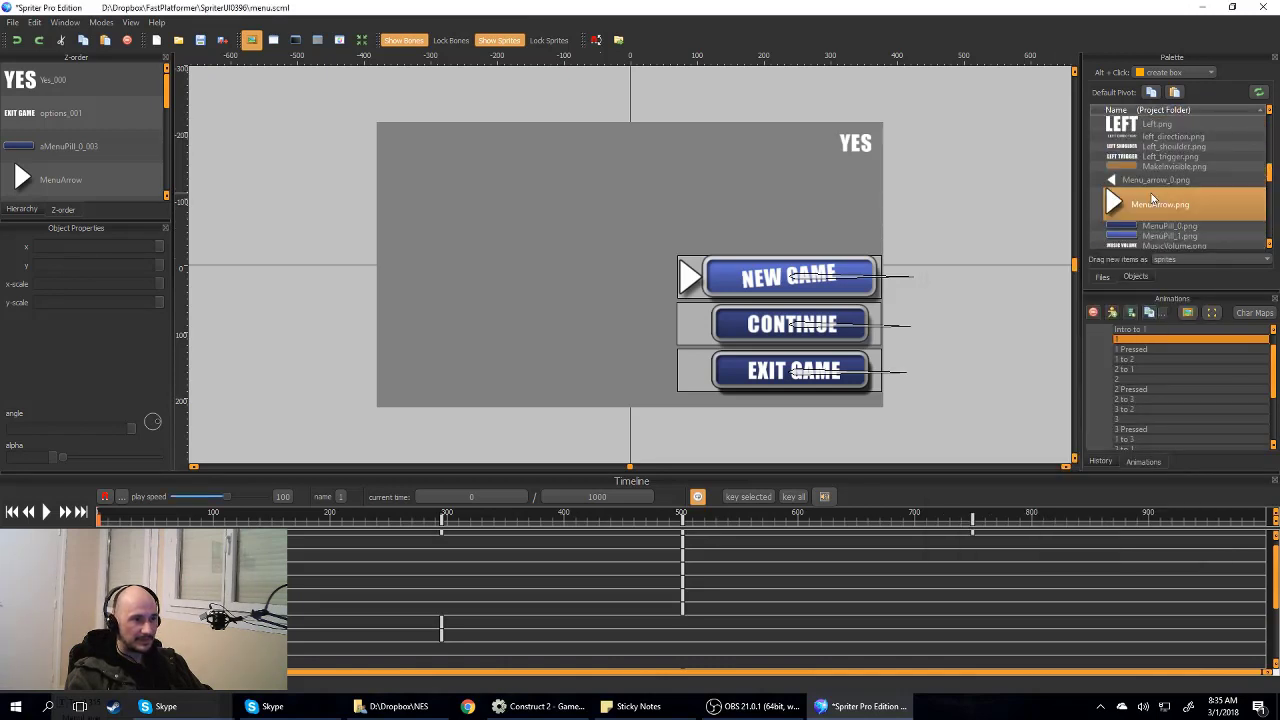
scroll(1137, 188, "up", 10)
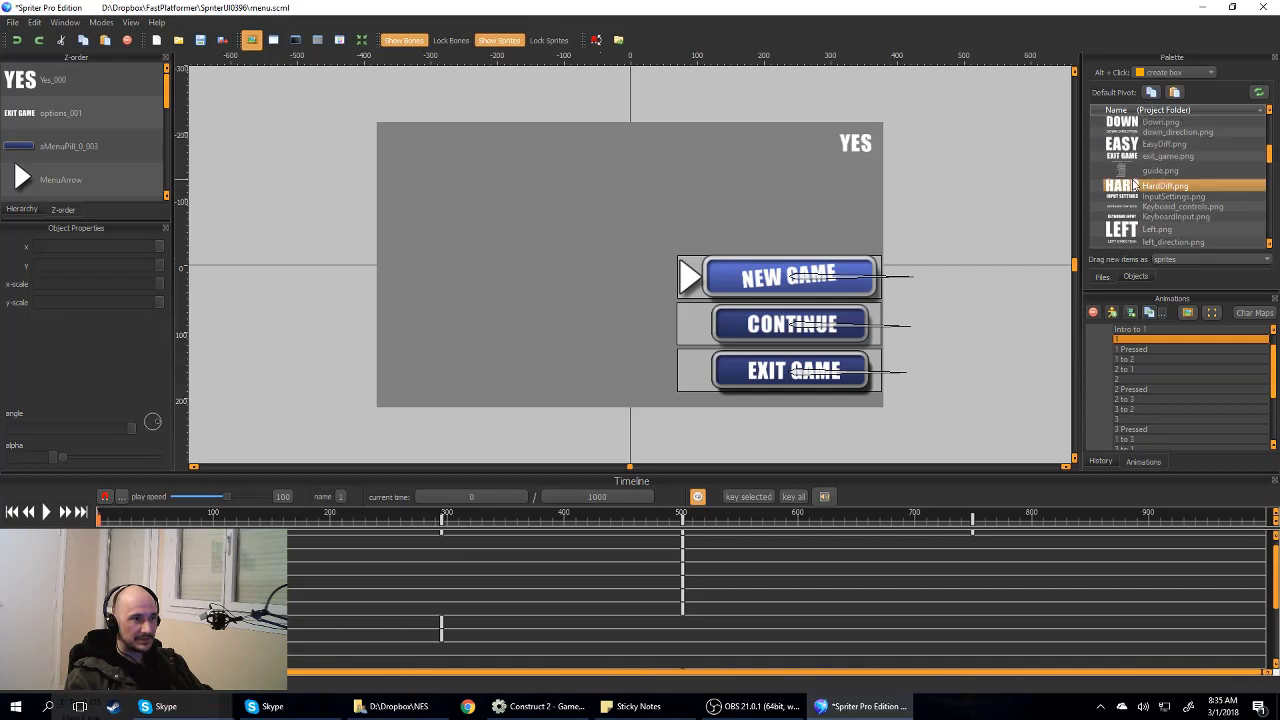
scroll(1133, 183, "down", 12)
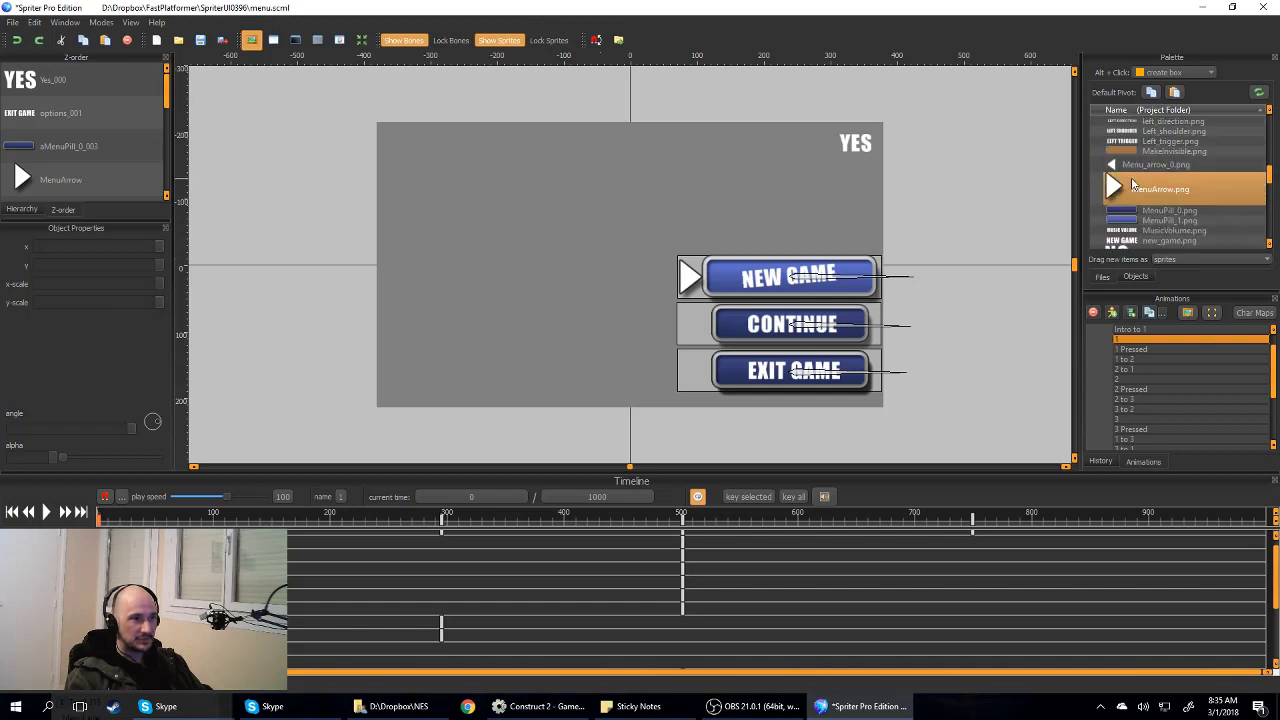
scroll(1133, 185, "down", 4)
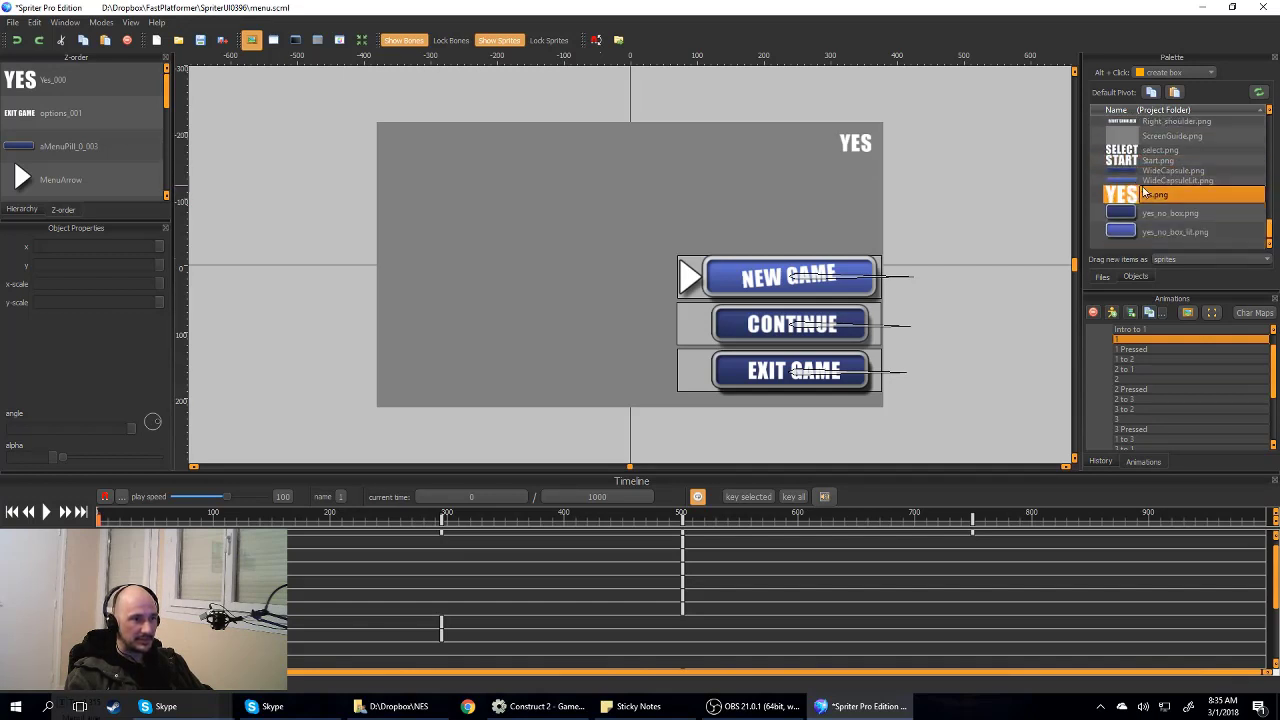
Step: Edit the French character map so that No.png replaces Yes.png, and save the change
left_click(1250, 313)
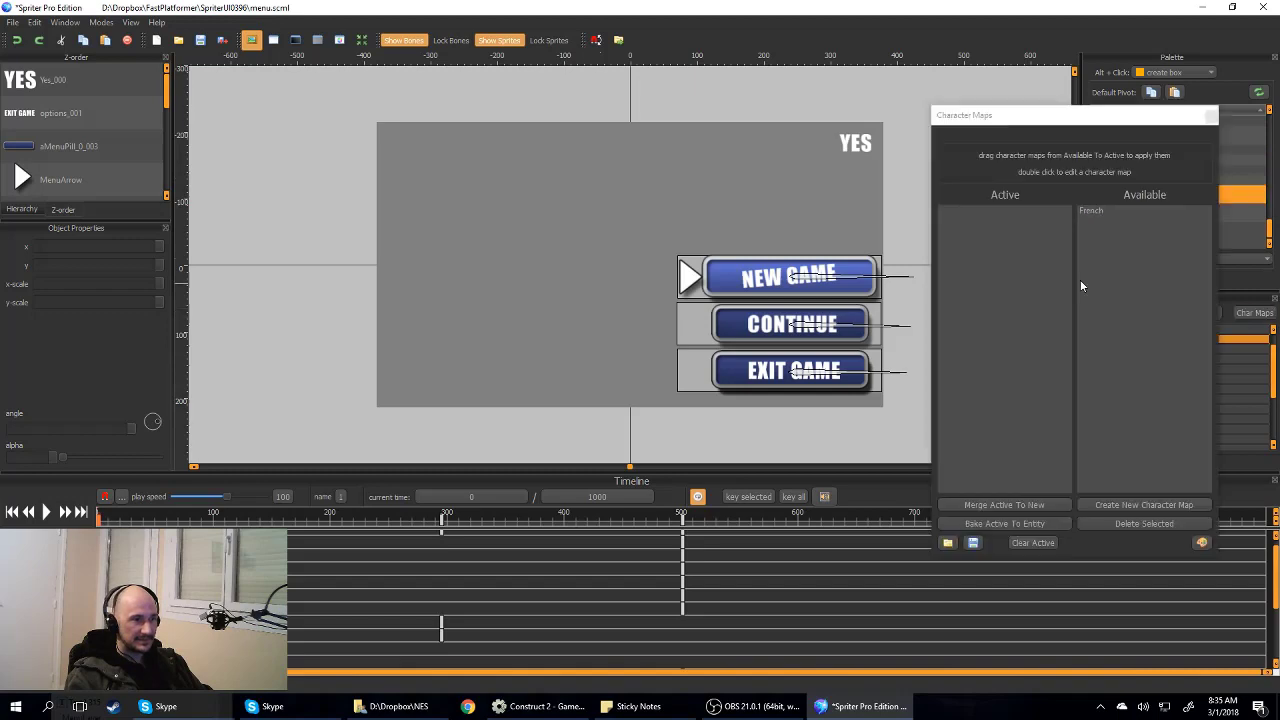
left_click_drag(1090, 211, 1156, 223)
double_click(1087, 209)
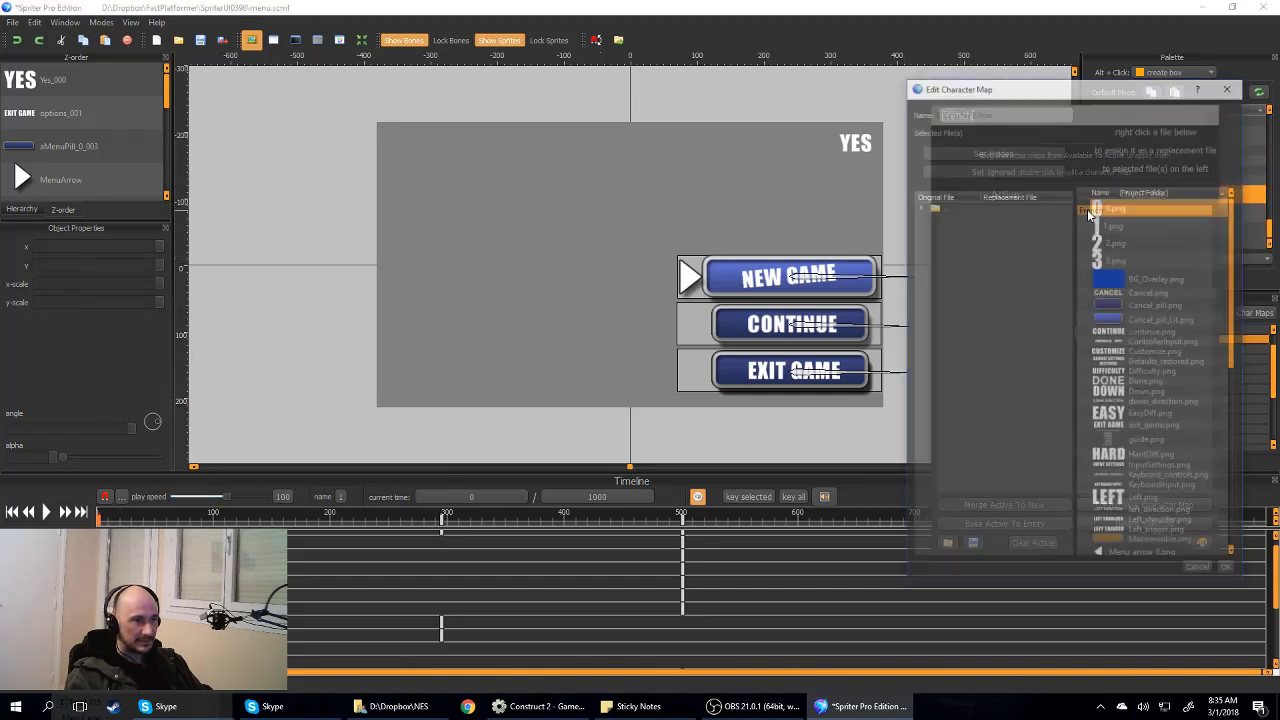
left_click(918, 206)
scroll(965, 345, "down", 1)
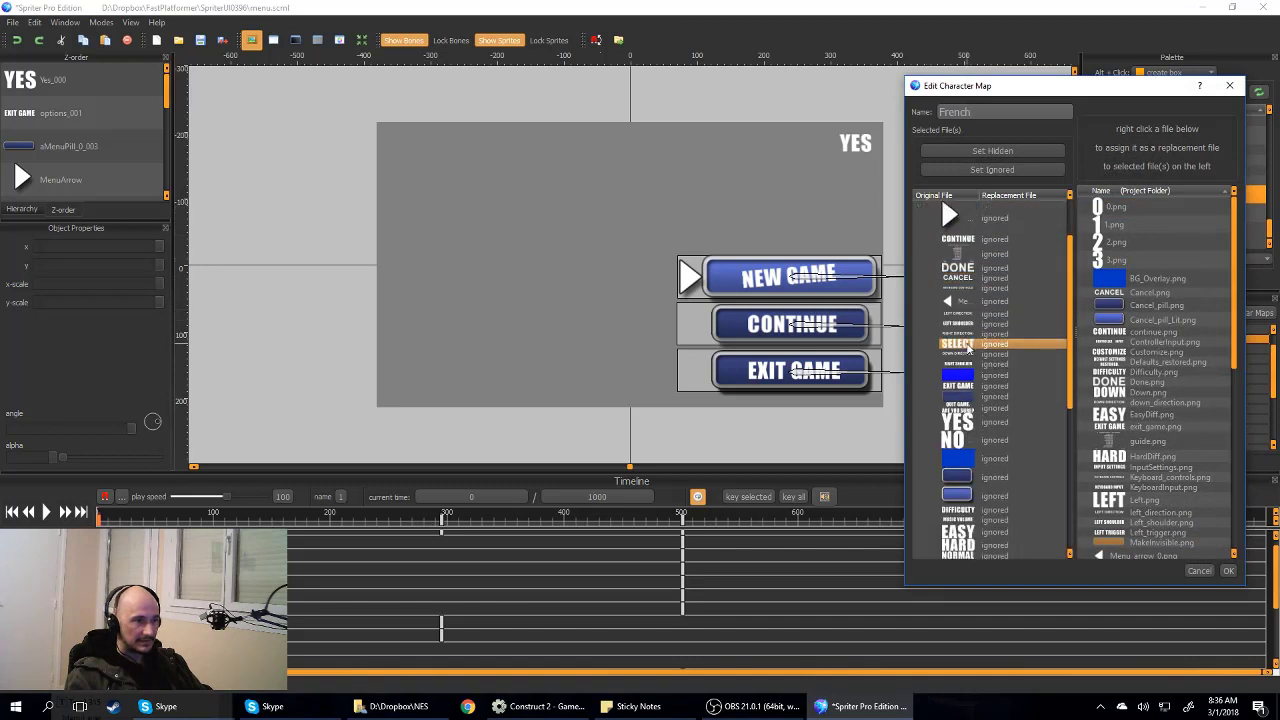
left_click(976, 425)
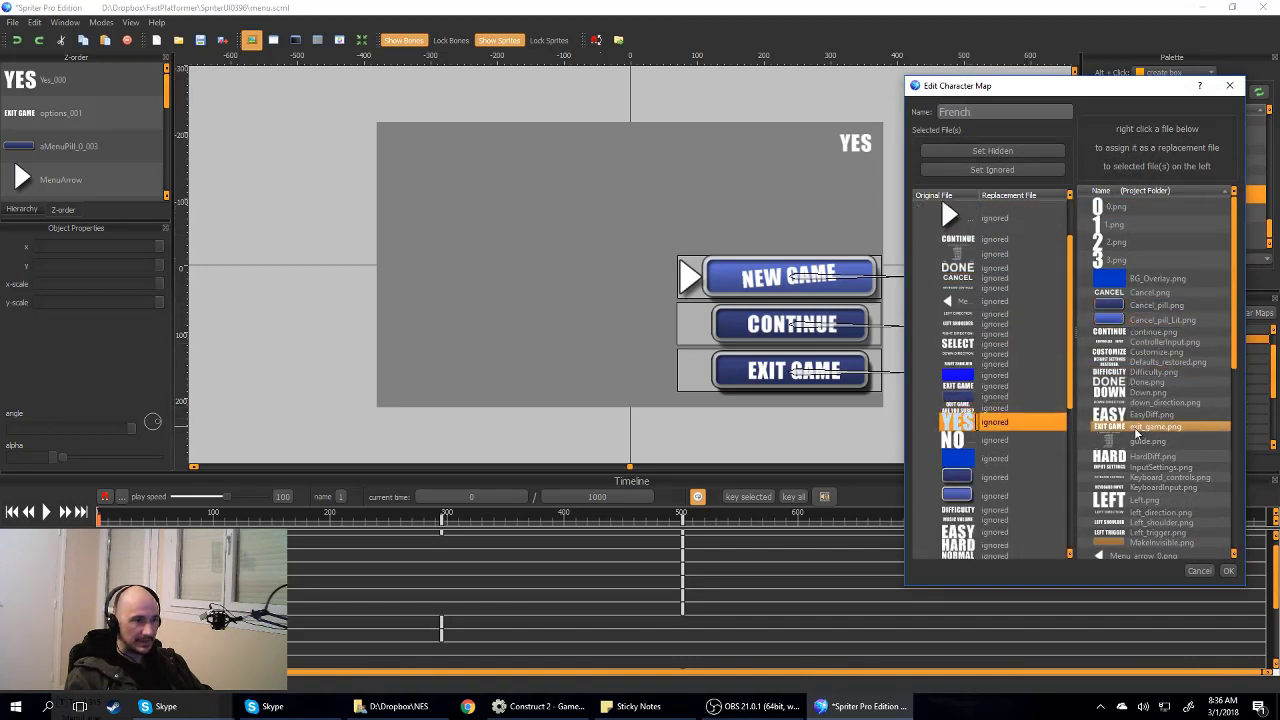
scroll(1141, 425, "down", 3)
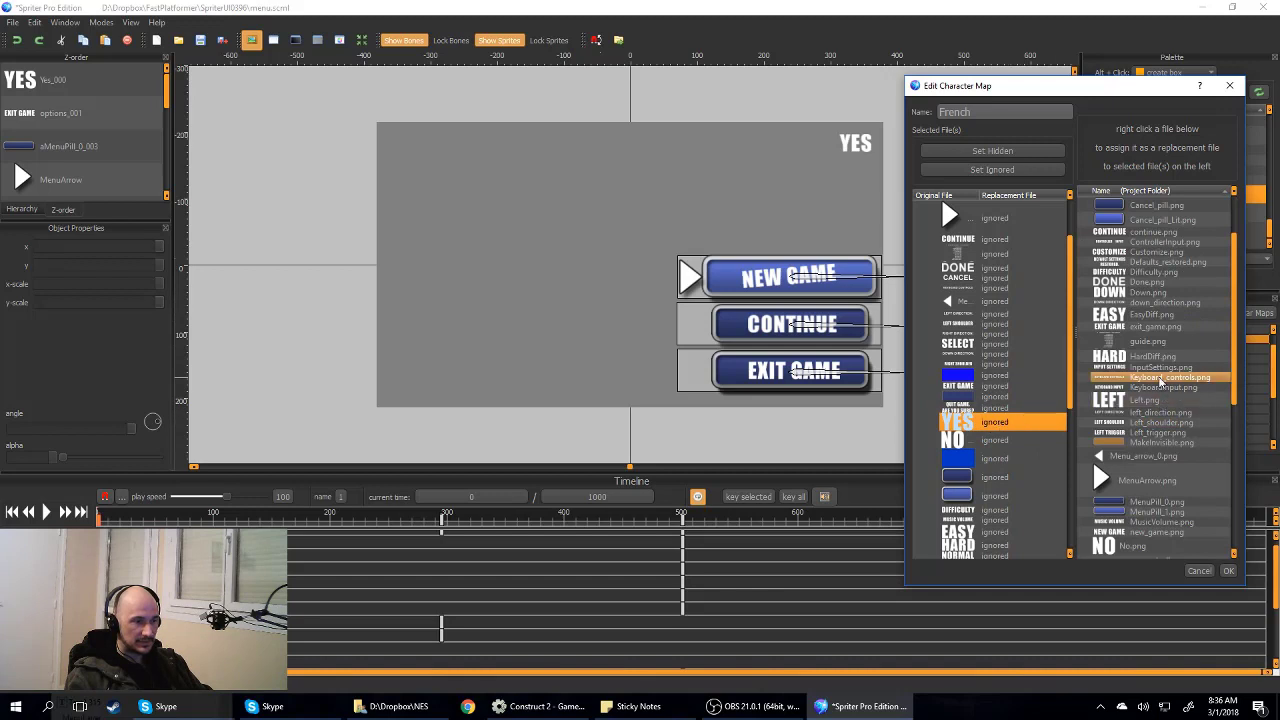
scroll(1153, 372, "down", 1)
scroll(1140, 400, "down", 1)
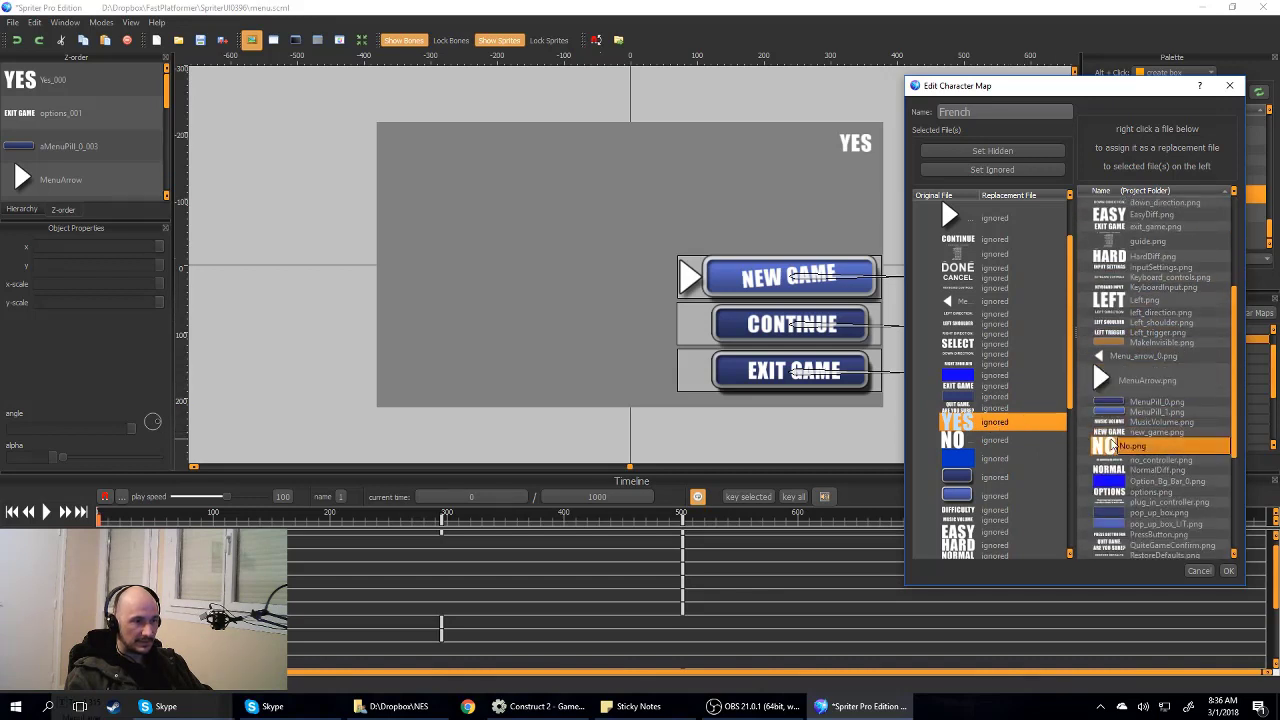
right_click(1112, 445)
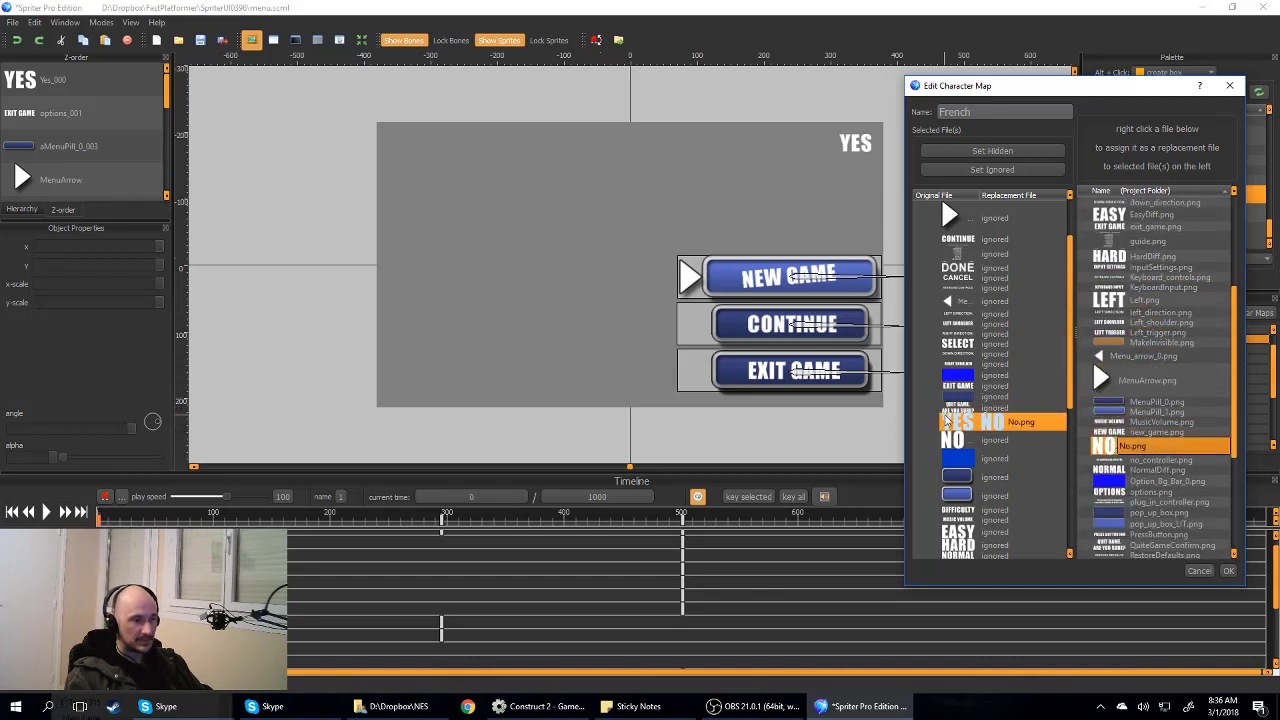
left_click(1229, 571)
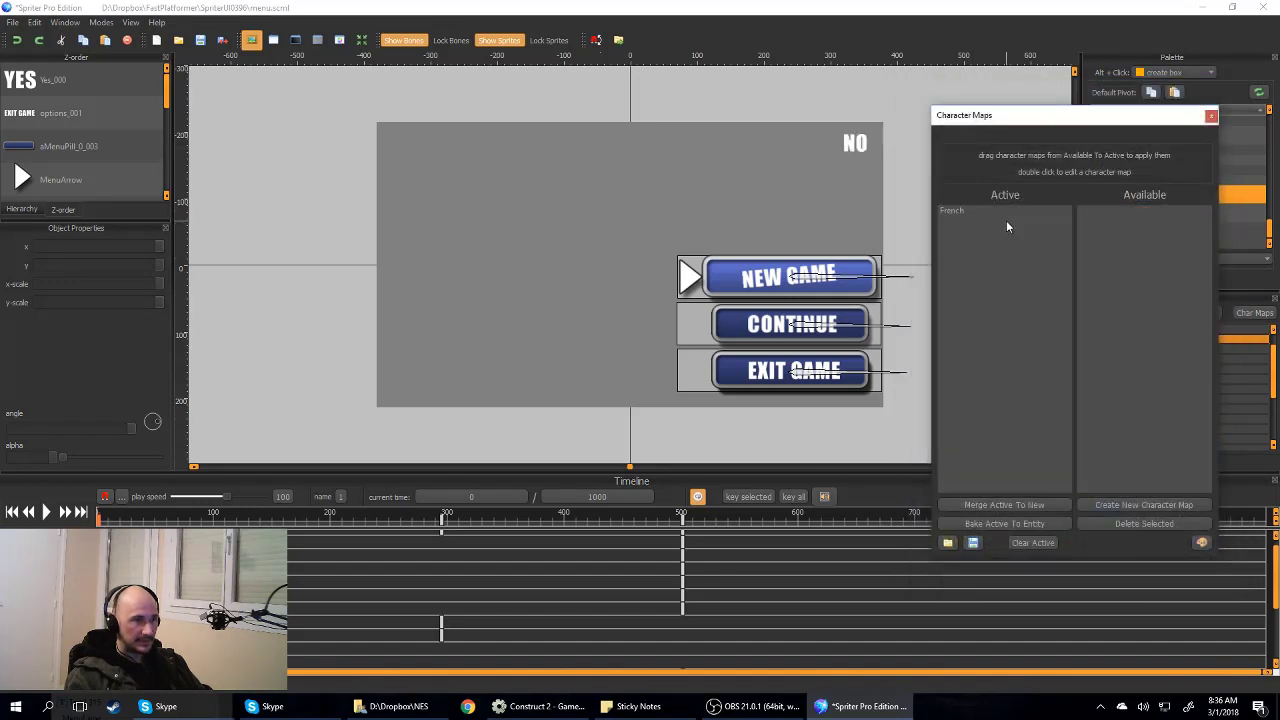
Step: Preview the sprite swap by switching the French character map on and off, leave it inactive and close the character maps
mouse_move(955, 211)
left_mouse_down()
mouse_move(1127, 227)
mouse_move(1089, 209)
mouse_move(954, 220)
left_mouse_up()
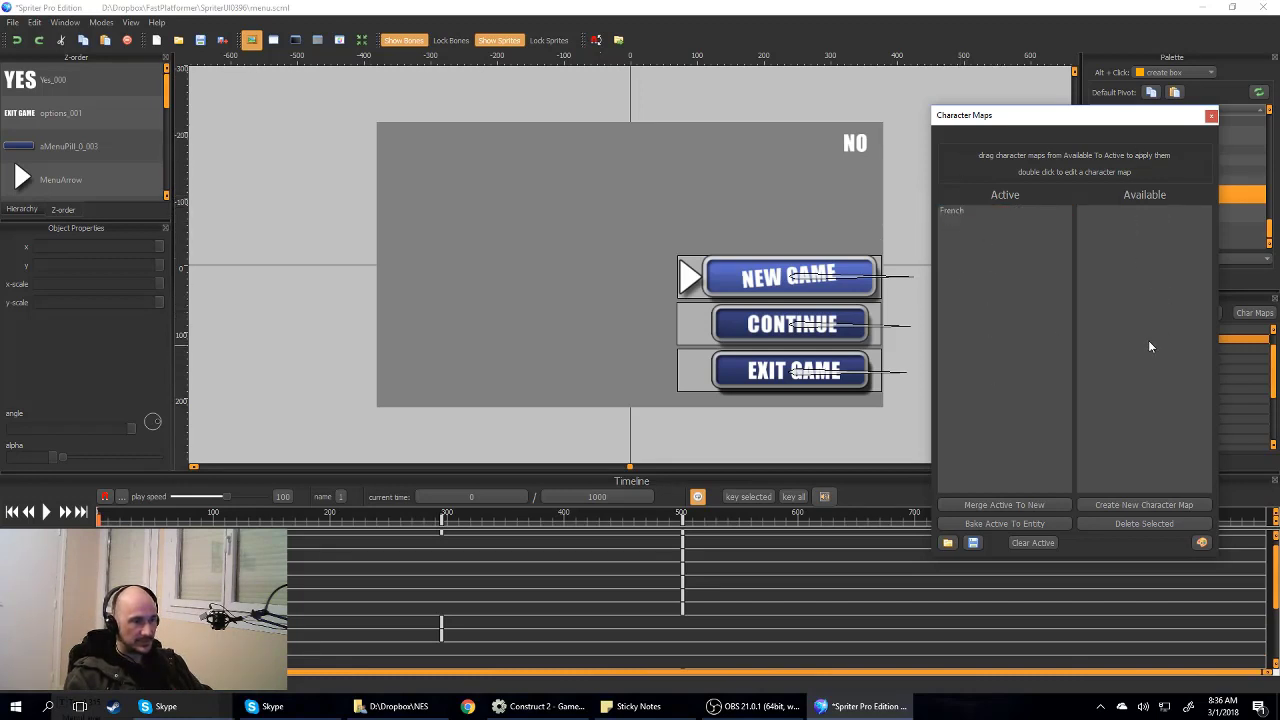
left_click_drag(948, 211, 1114, 308)
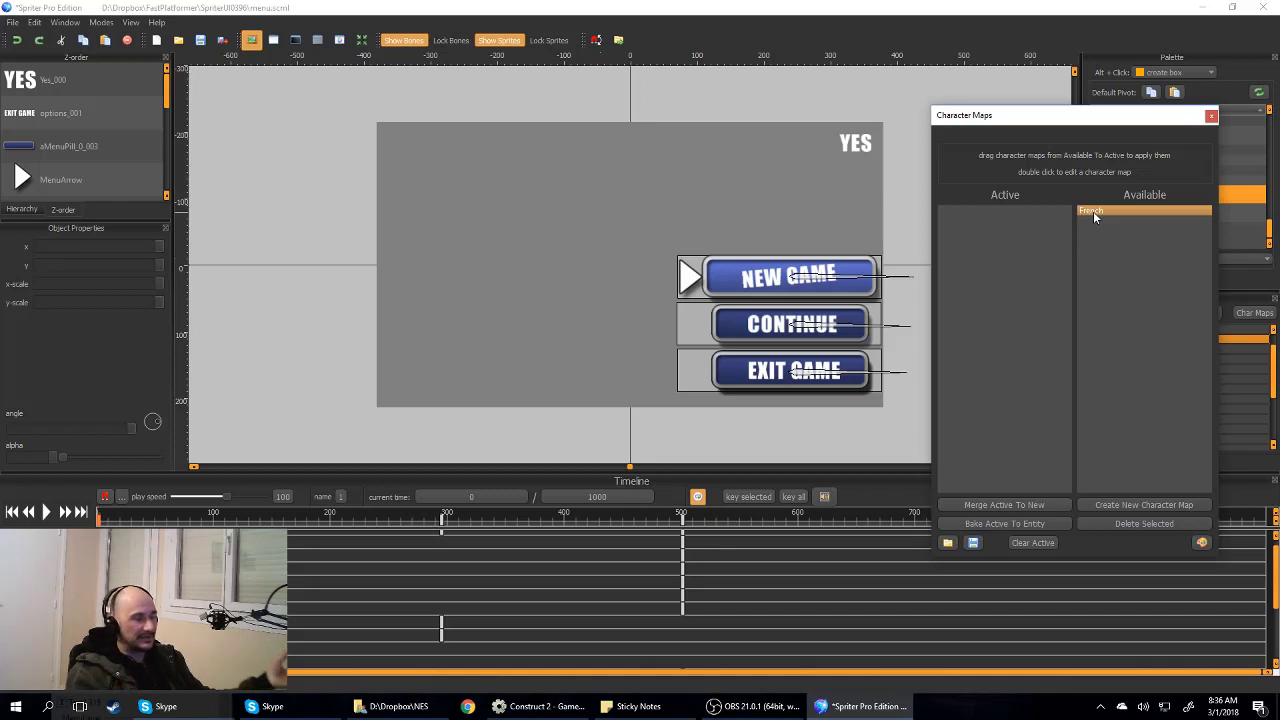
left_click_drag(1079, 214, 1021, 222)
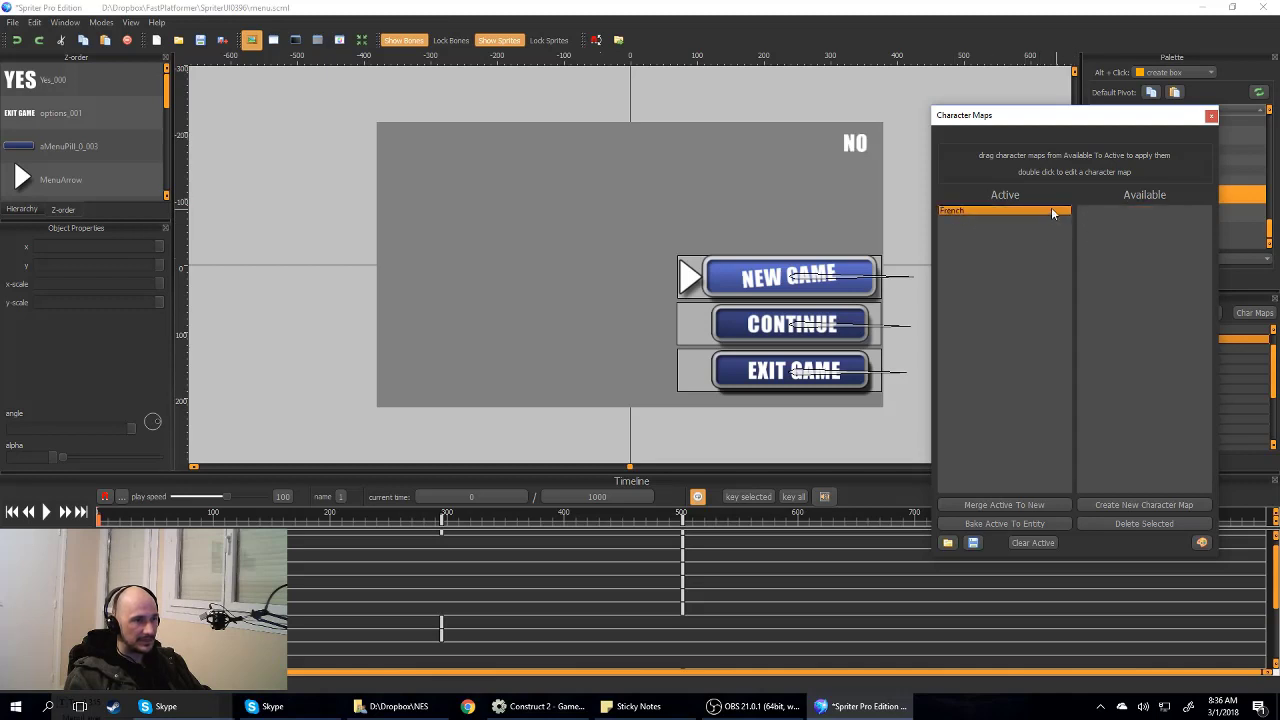
left_click_drag(1012, 208, 1134, 234)
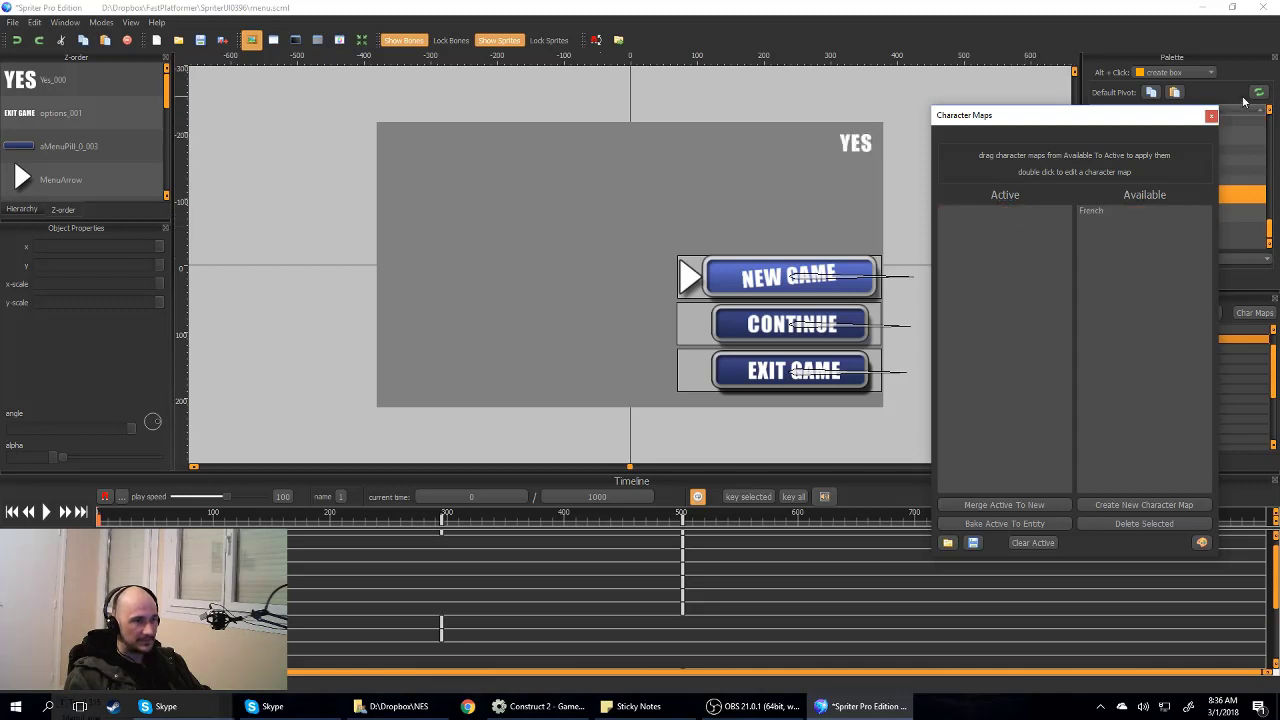
left_click(1211, 115)
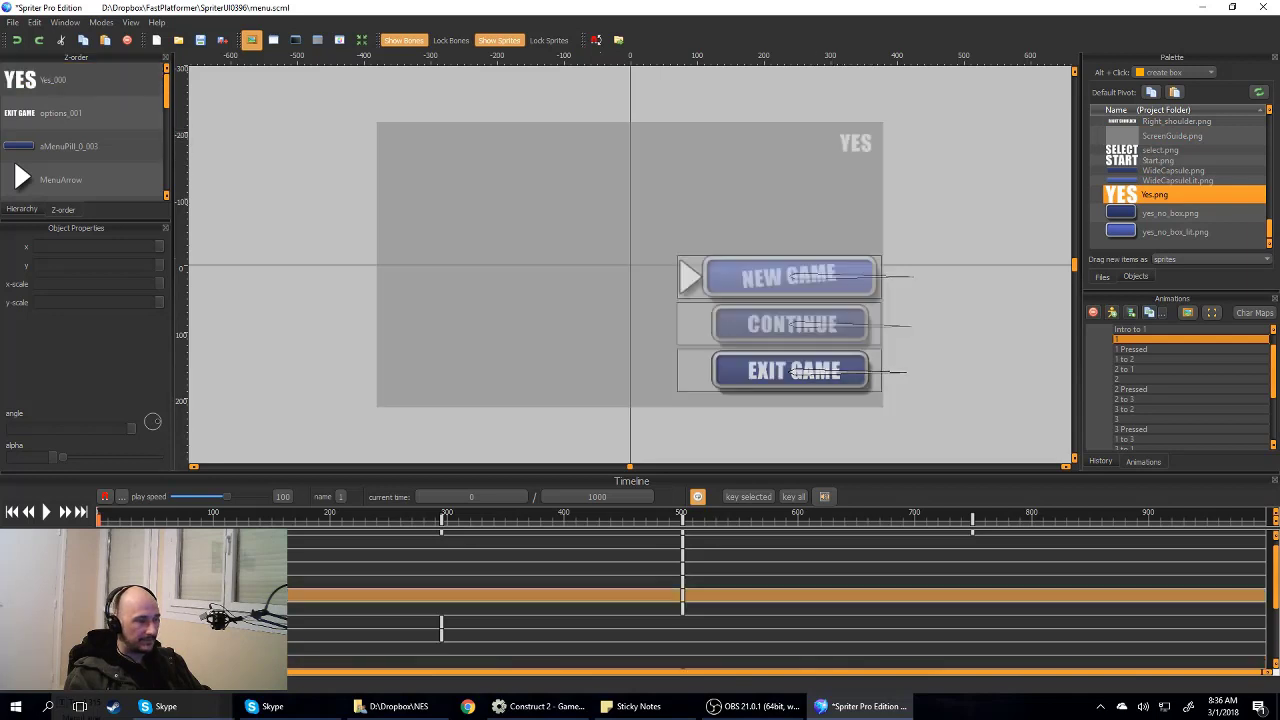
left_click(857, 143)
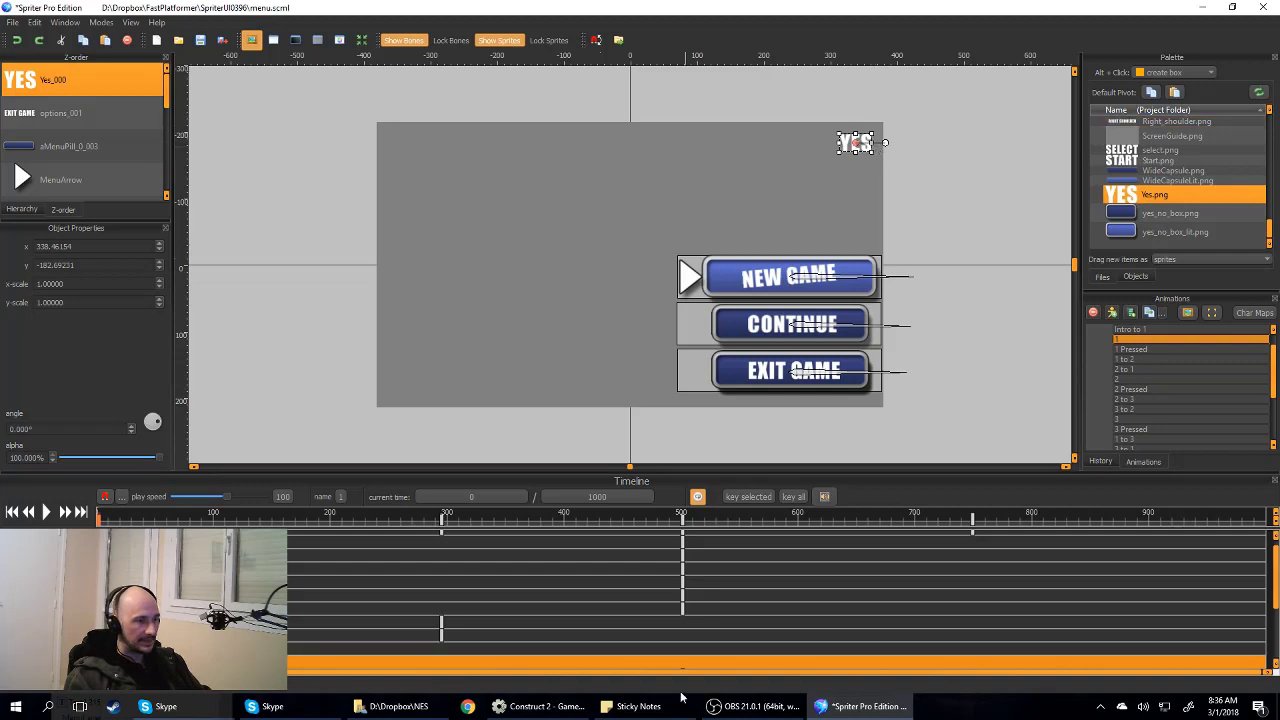
left_click(540, 706)
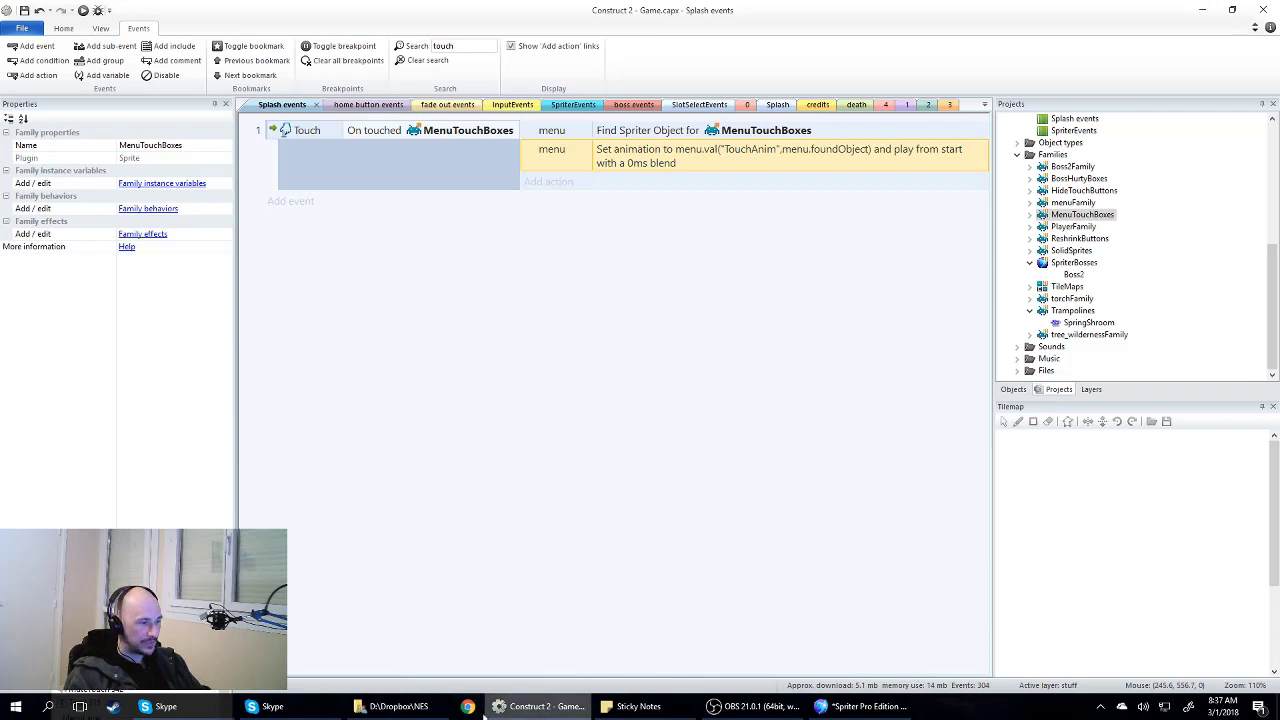
left_click(865, 706)
left_click(940, 237)
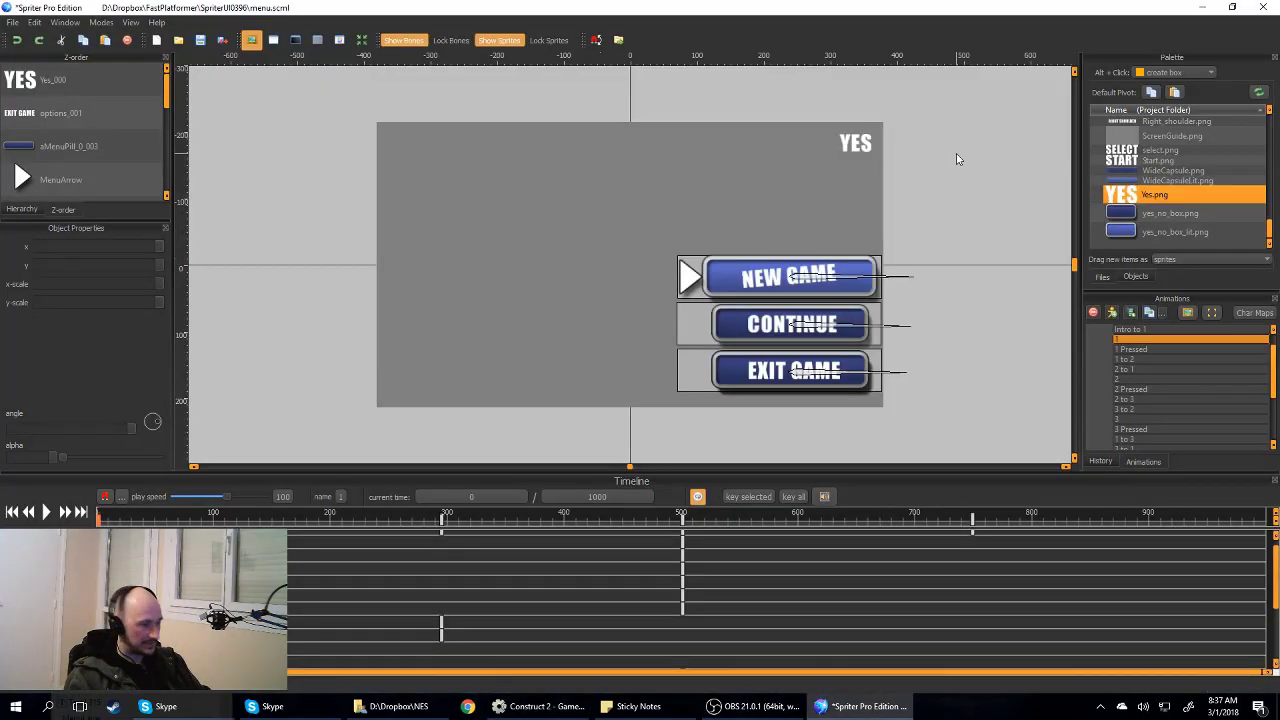
Step: Create a box over the YES sprite at about x 304, y -205 and name it French
left_click(857, 157)
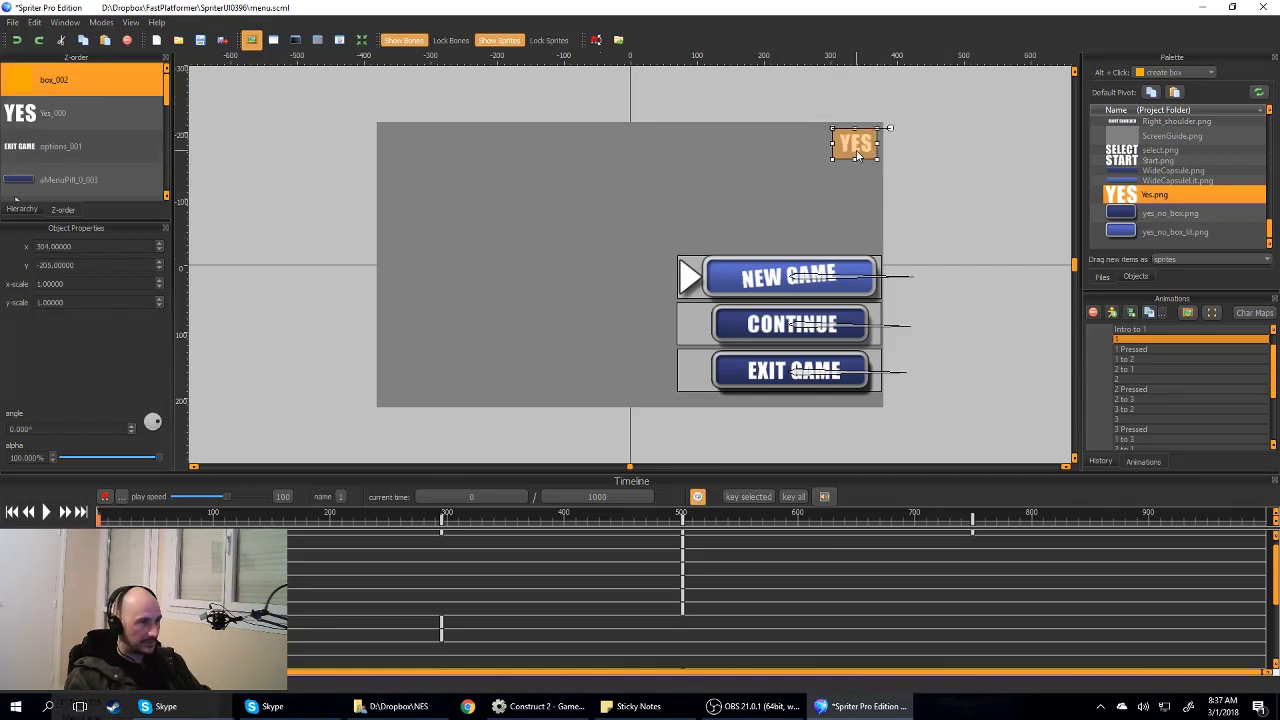
double_click(87, 83)
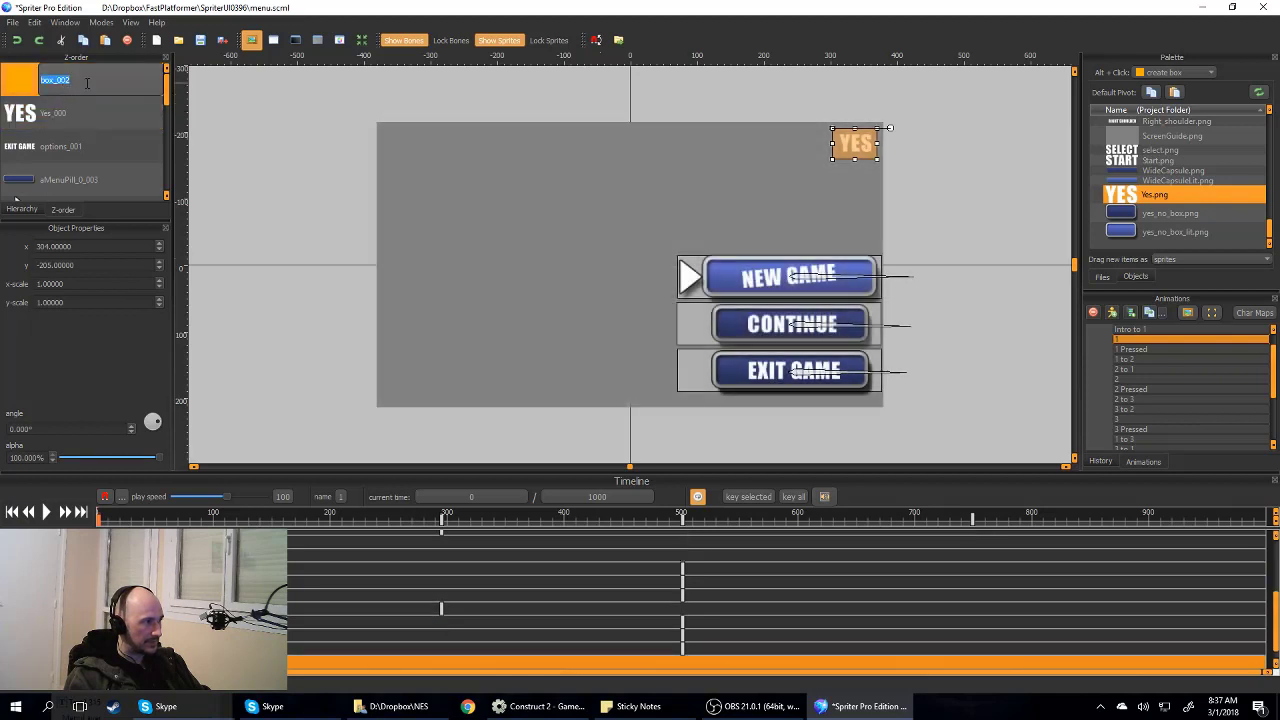
type("fiench")
key("Return")
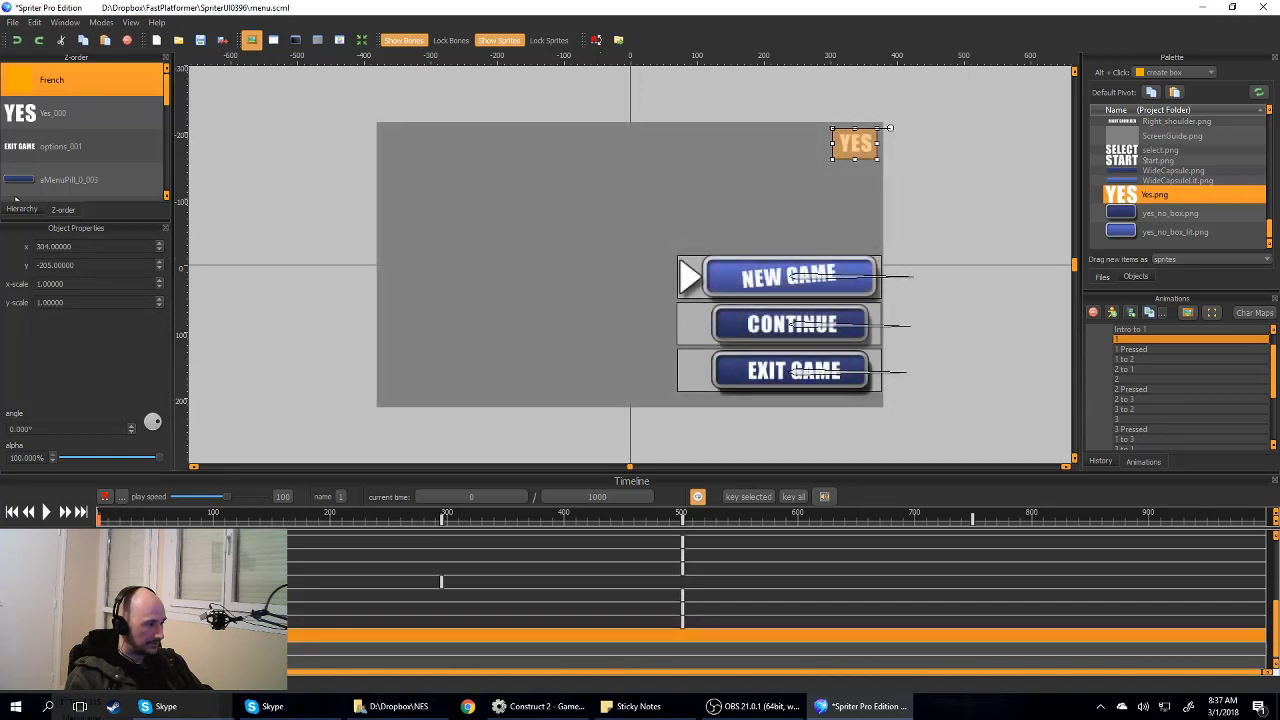
Step: Add a string metadata variable TouchCharMap with default value French to the French box, and activate it in the key at time 0
key("ctrl+m")
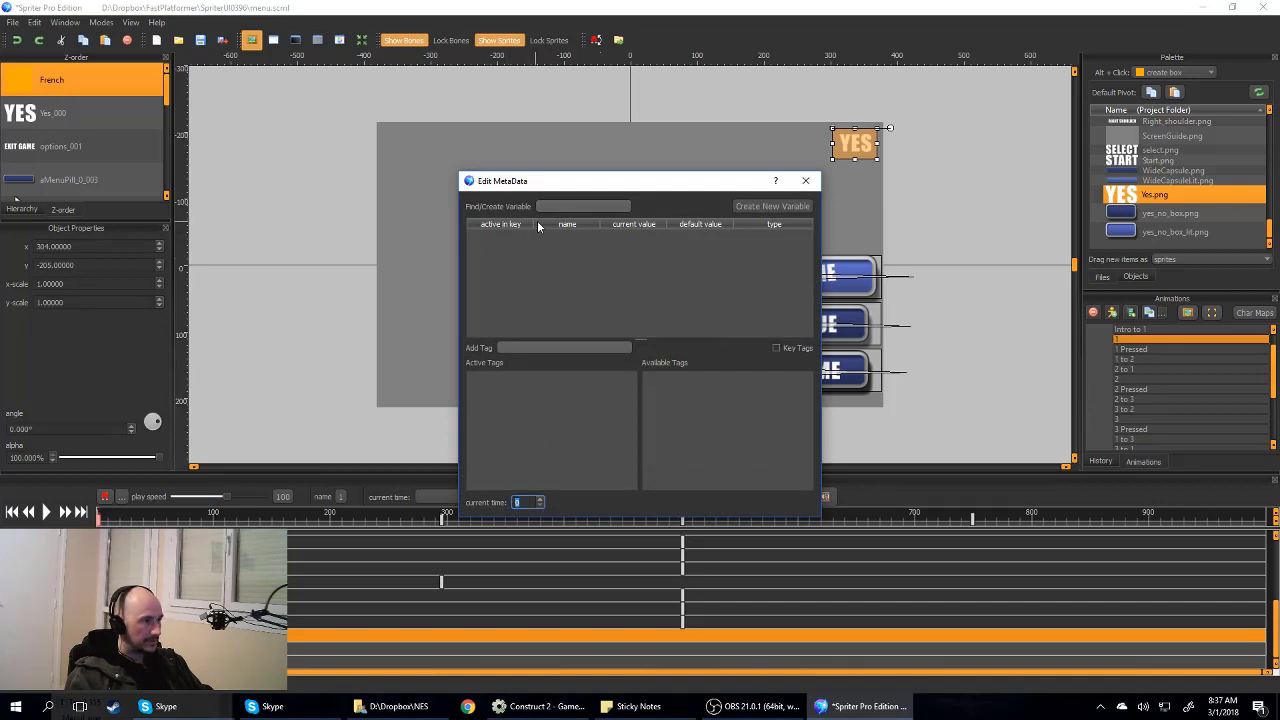
left_click(562, 207)
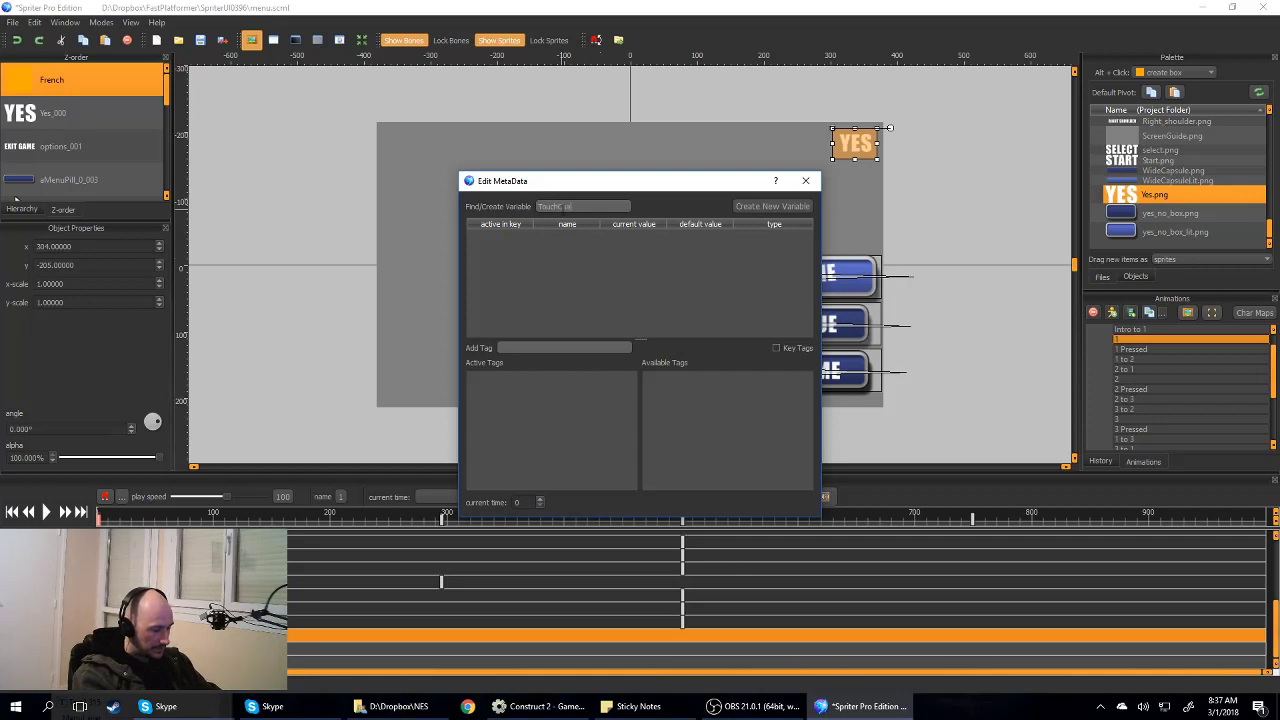
type("TouchC prMax")
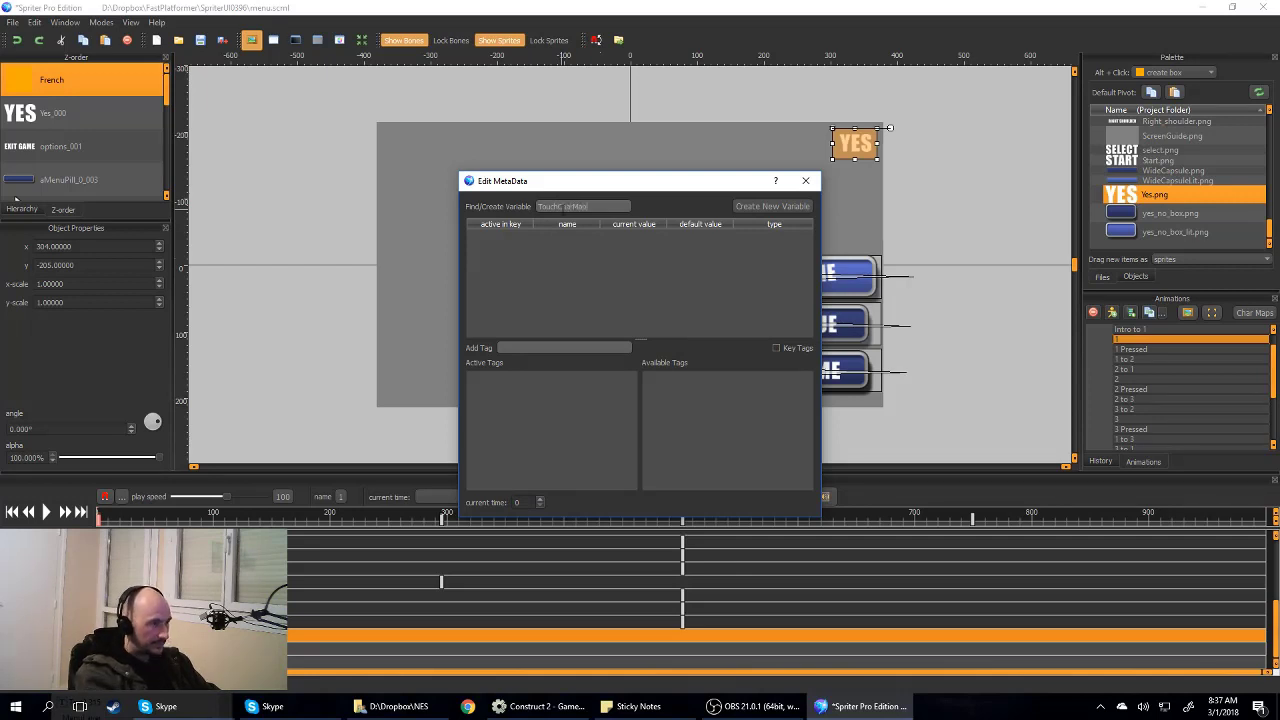
left_click(765, 206)
left_click(695, 351)
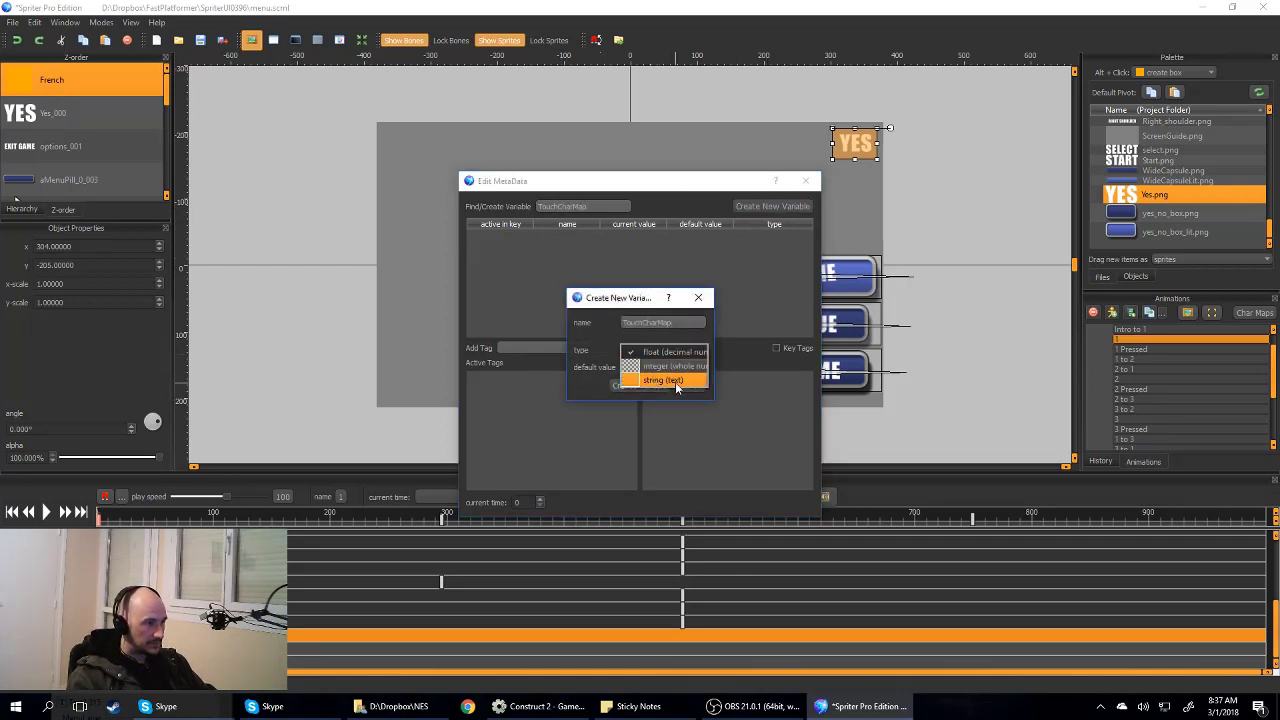
left_click(675, 381)
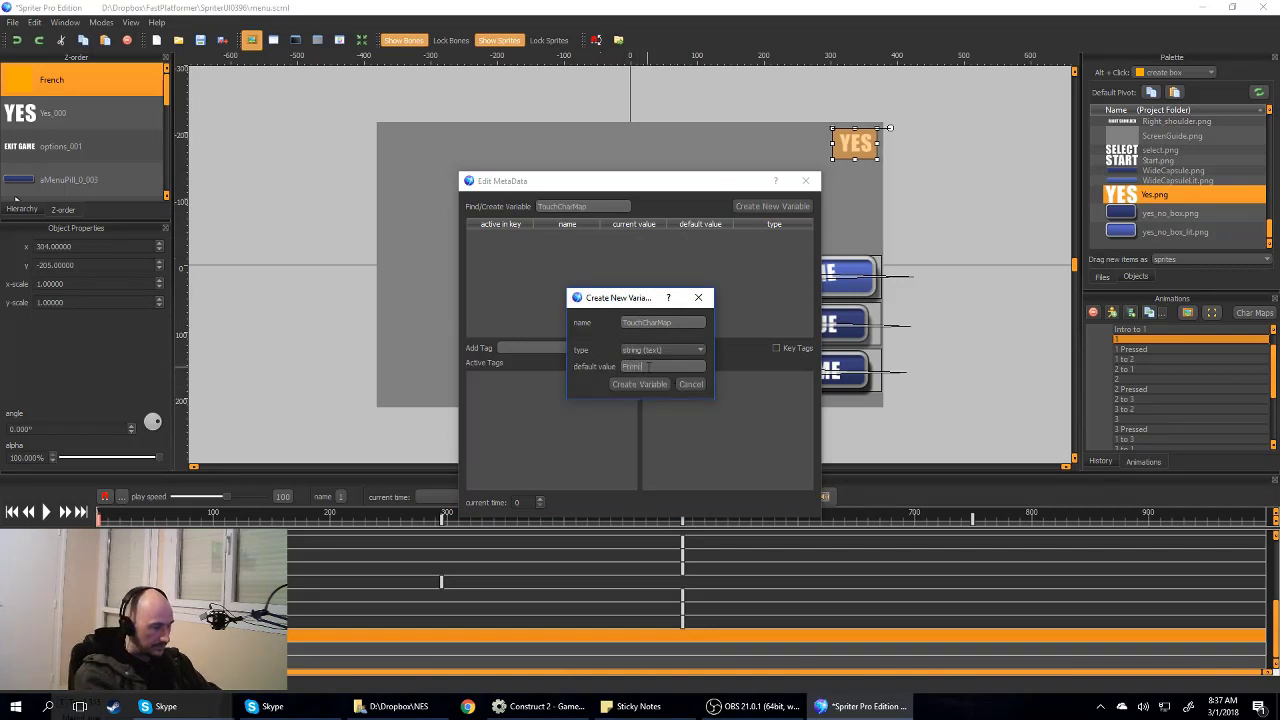
left_click(650, 385)
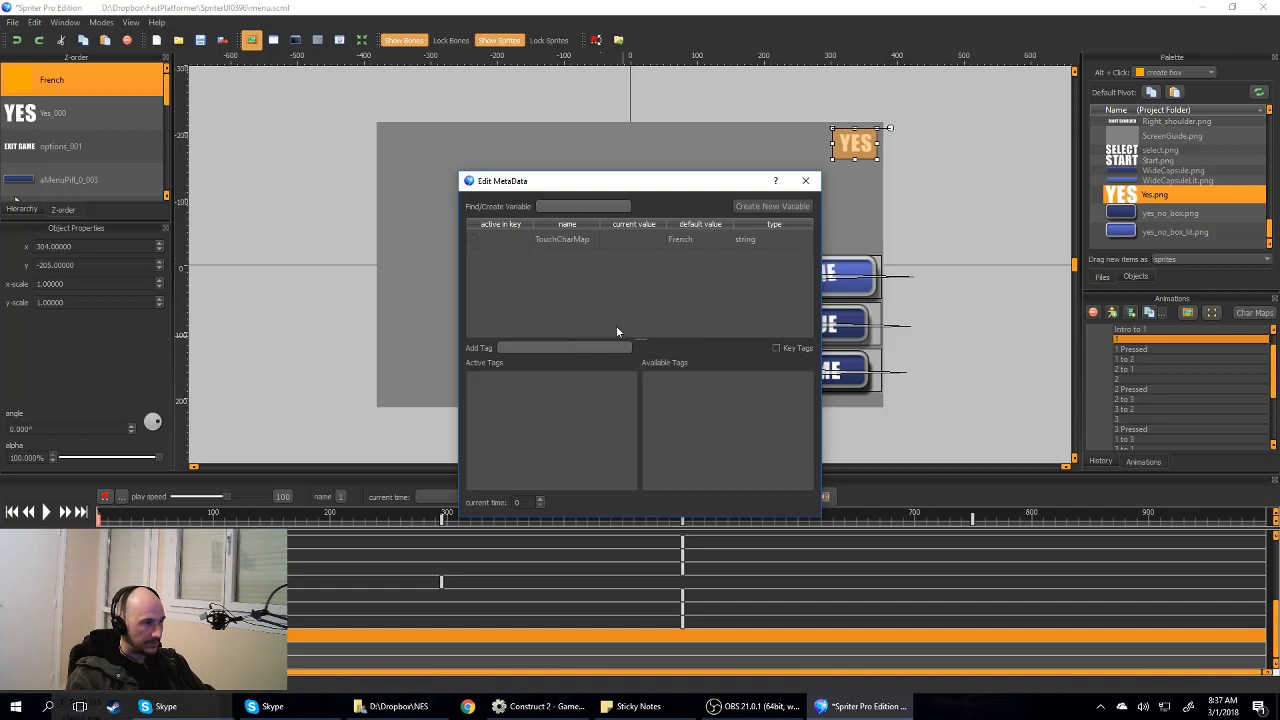
left_click(473, 240)
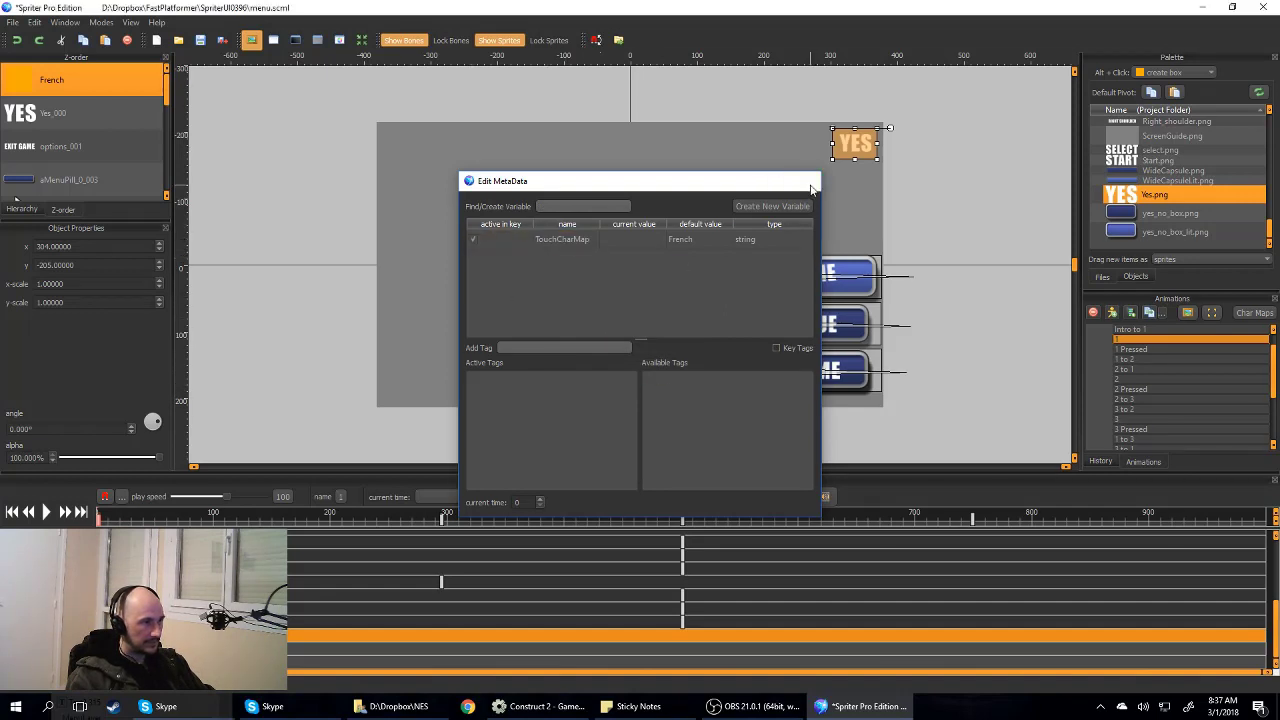
left_click(805, 181)
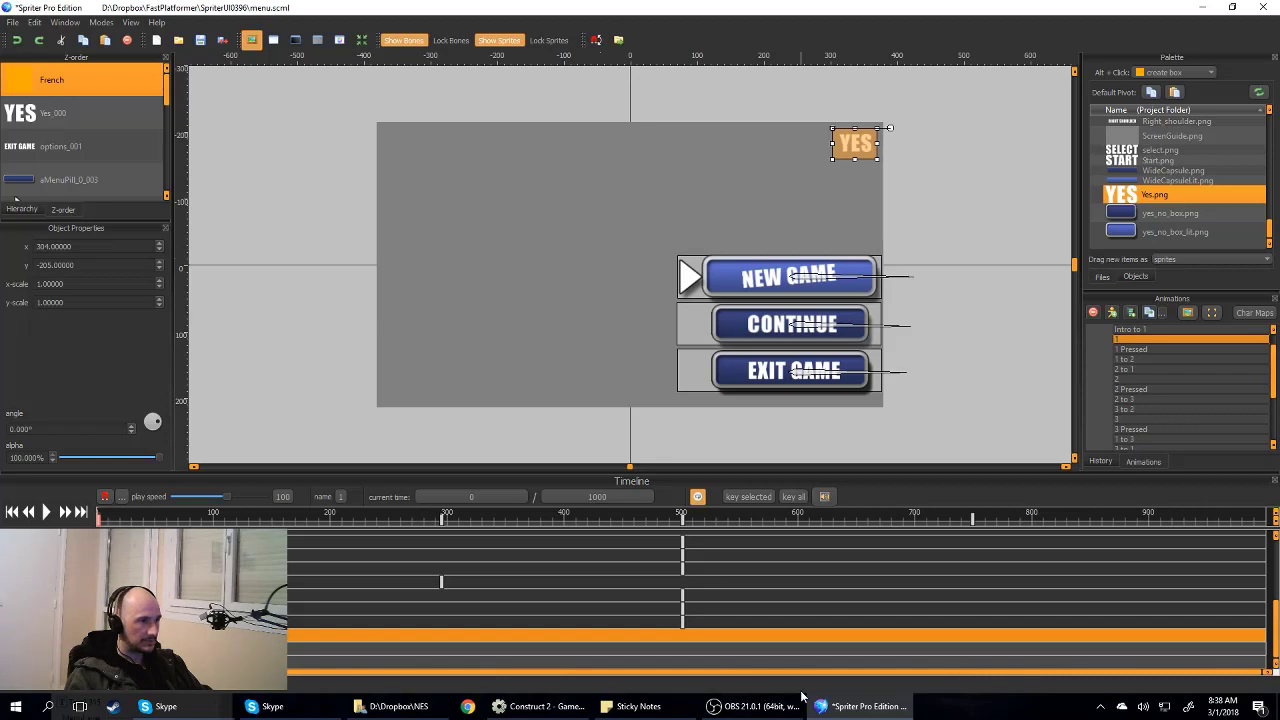
Step: Close Spriter Pro without saving the changes to return to the Construct 2 event sheet
left_click(1263, 8)
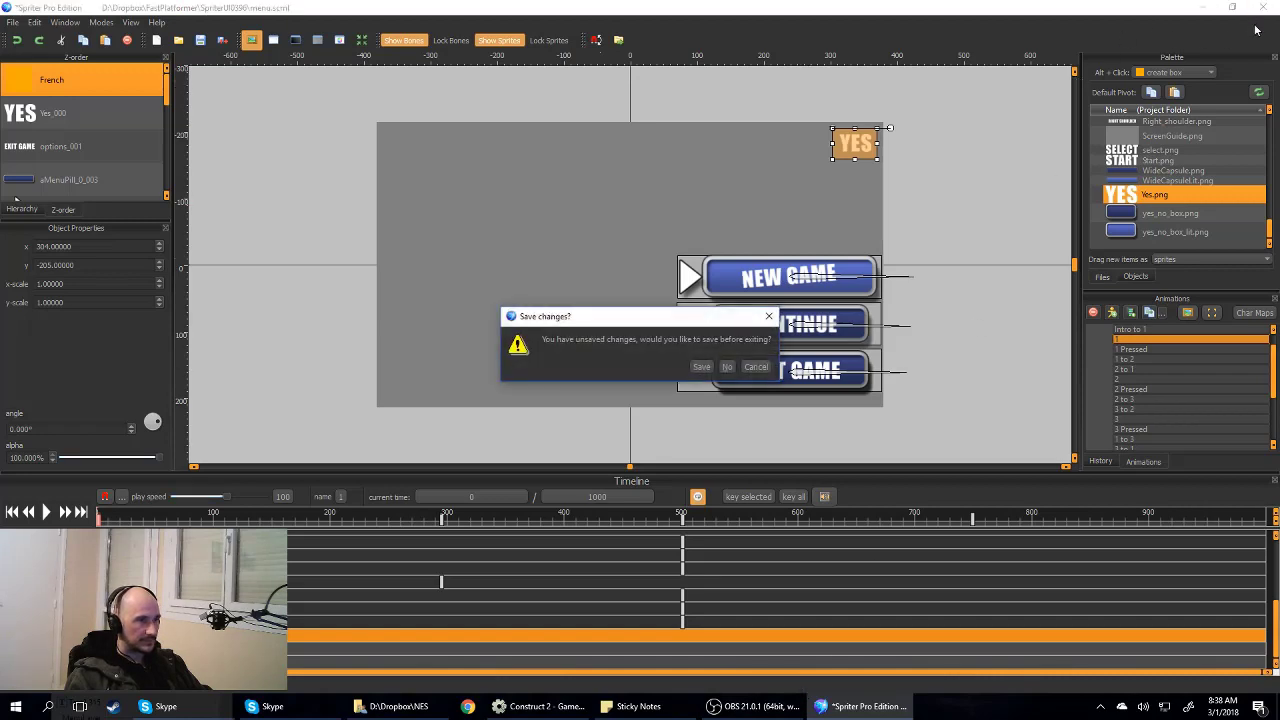
left_click(730, 366)
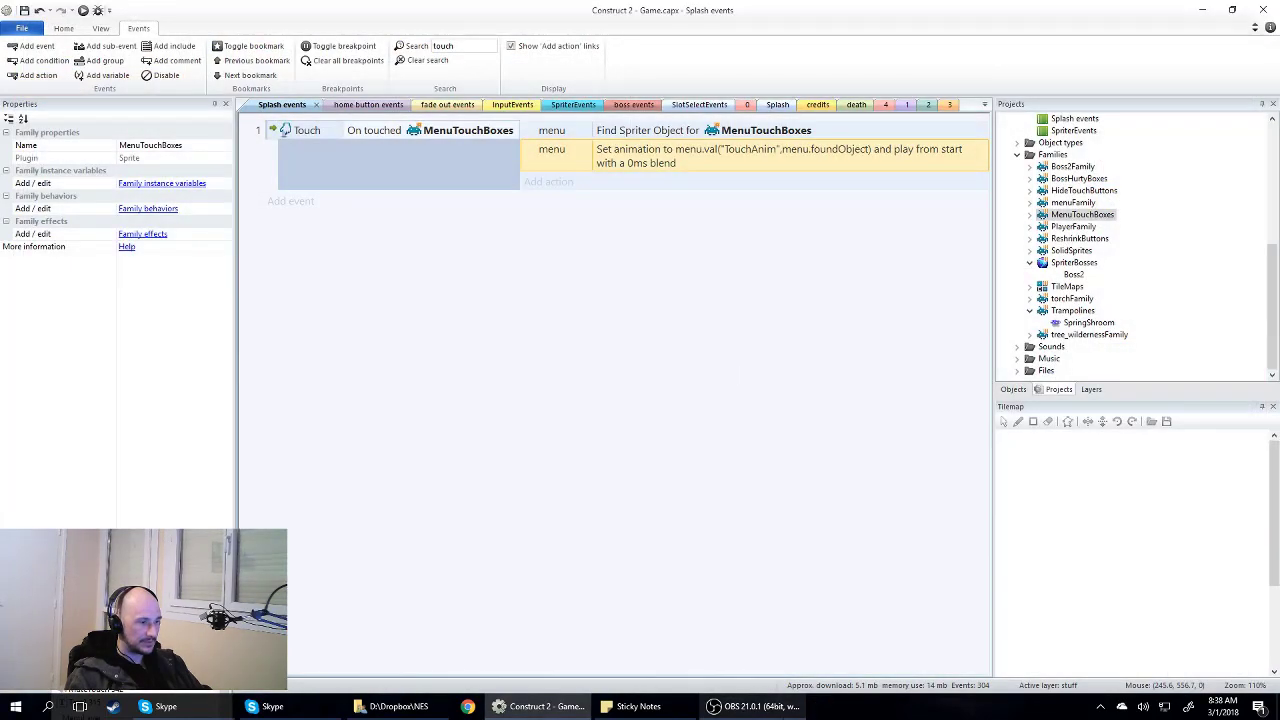